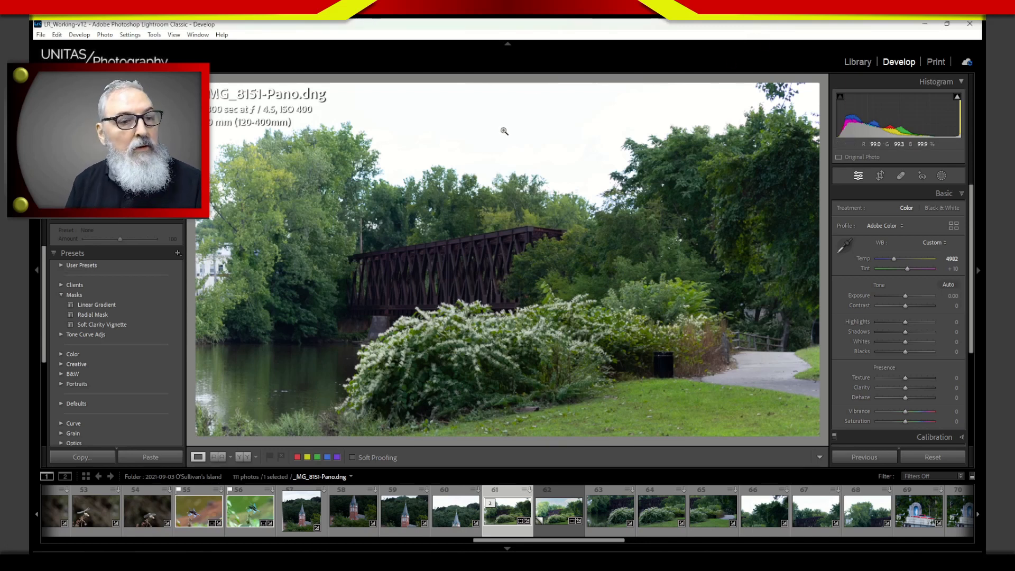
pyautogui.hotkey('ctrl', 'd')
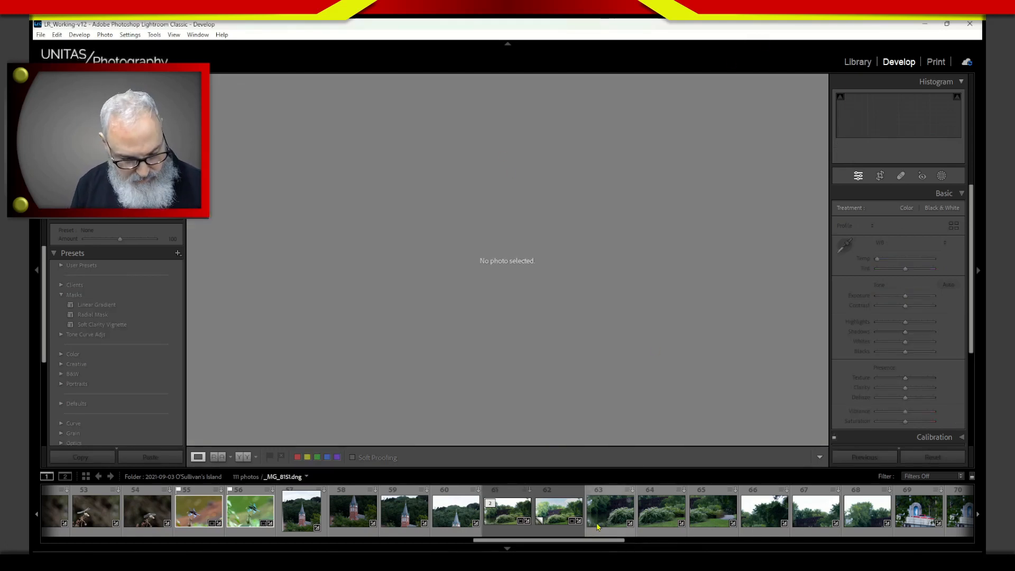
pyautogui.moveTo(648, 553)
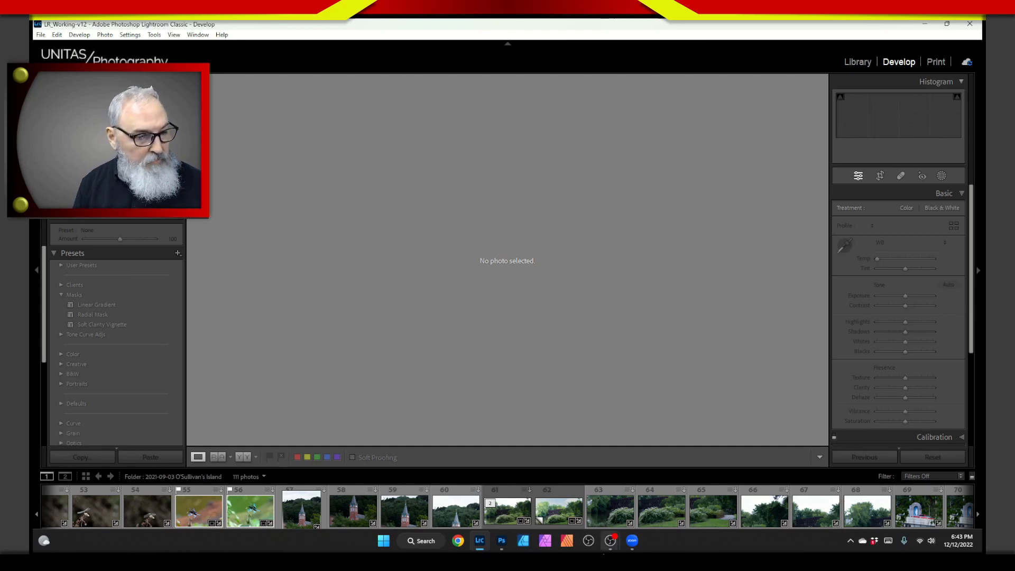
pyautogui.click(502, 521)
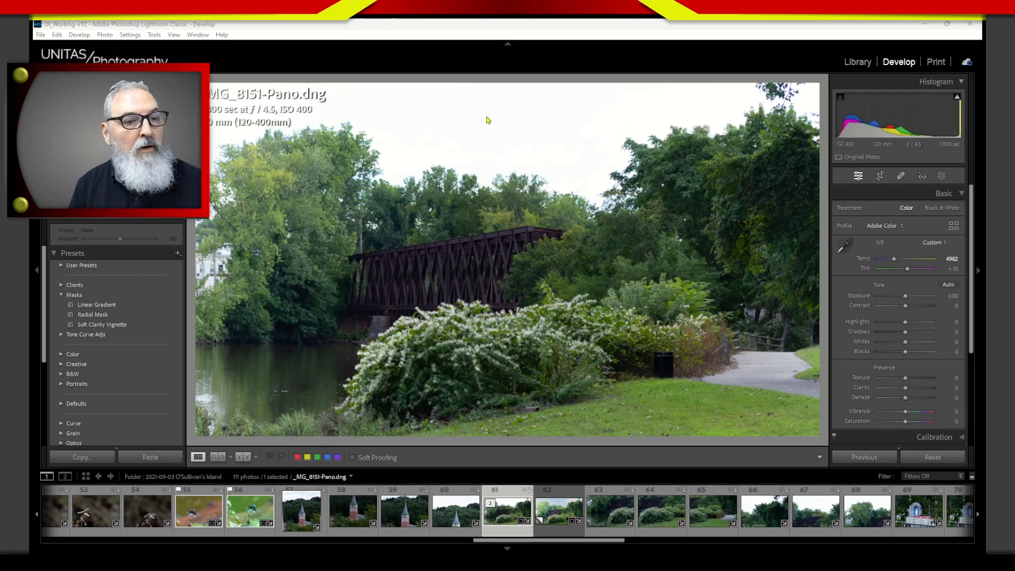
# Circle the bright sky above the bridge with the annotation pen and write "light" inside it
pyautogui.moveTo(537, 99)
pyautogui.mouseDown()
pyautogui.moveTo(405, 138)
pyautogui.moveTo(608, 116)
pyautogui.moveTo(456, 158)
pyautogui.mouseUp()
pyautogui.moveTo(474, 140); pyautogui.dragTo(495, 165)
pyautogui.click(473, 132)
pyautogui.moveTo(513, 104)
pyautogui.mouseDown()
pyautogui.moveTo(537, 142)
pyautogui.moveTo(552, 141)
pyautogui.mouseUp()
pyautogui.moveTo(543, 123)
pyautogui.mouseDown()
pyautogui.moveTo(560, 138)
pyautogui.moveTo(567, 110)
pyautogui.mouseUp()
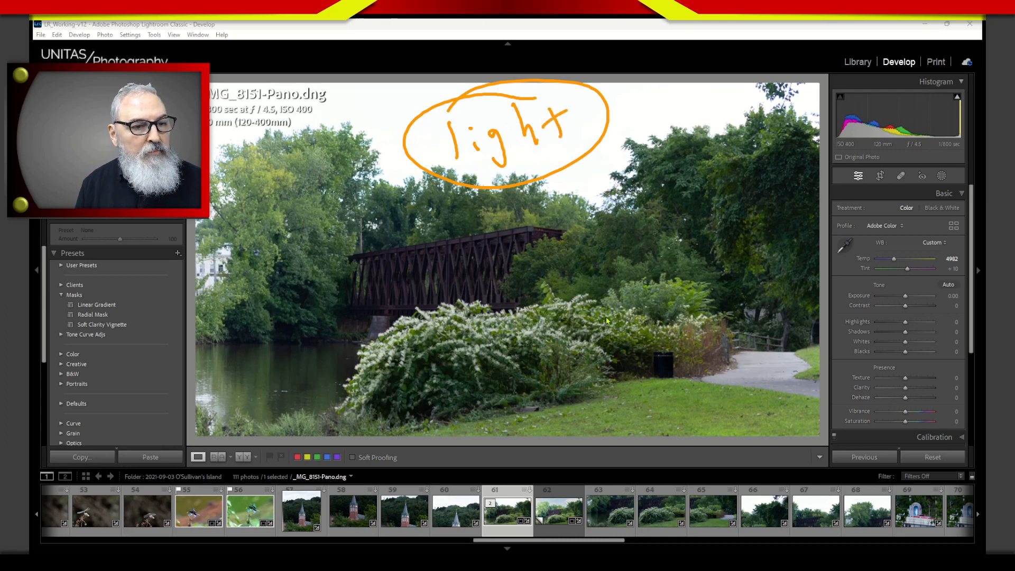
# Outline the bridge with the annotation pen and mark it with a question mark
pyautogui.moveTo(531, 223)
pyautogui.mouseDown()
pyautogui.moveTo(374, 256)
pyautogui.moveTo(355, 312)
pyautogui.moveTo(404, 345)
pyautogui.moveTo(521, 324)
pyautogui.moveTo(541, 211)
pyautogui.mouseUp()
pyautogui.moveTo(453, 255); pyautogui.dragTo(464, 279)
pyautogui.click(465, 292)
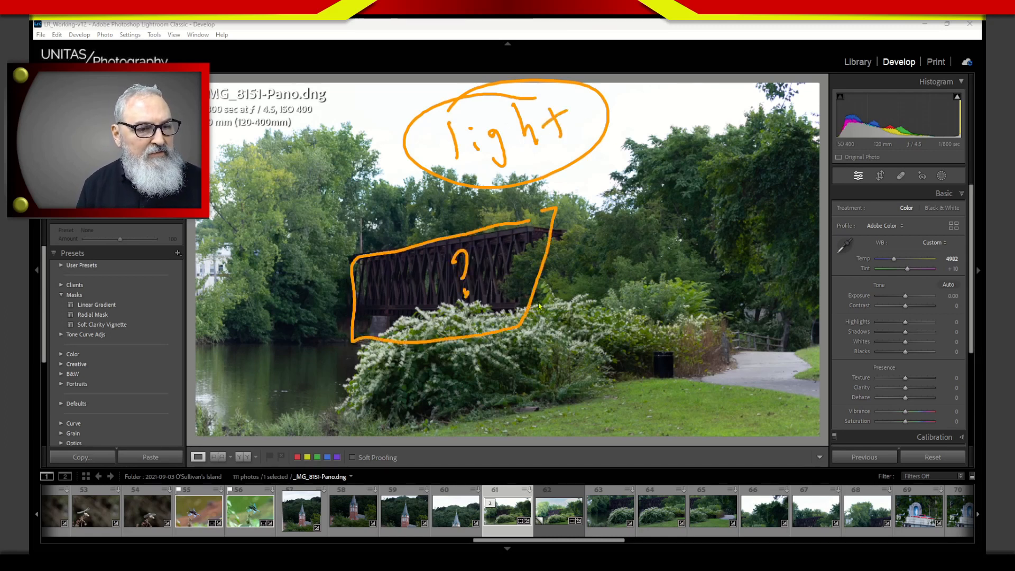
# Draw an arrow from the bridge to the footpath, circle the path with a question mark, and clear the annotations
pyautogui.moveTo(572, 269); pyautogui.dragTo(708, 337)
pyautogui.moveTo(667, 295); pyautogui.dragTo(659, 346)
pyautogui.moveTo(806, 344)
pyautogui.mouseDown()
pyautogui.moveTo(777, 404)
pyautogui.moveTo(705, 376)
pyautogui.moveTo(767, 379)
pyautogui.mouseUp()
pyautogui.click(772, 389)
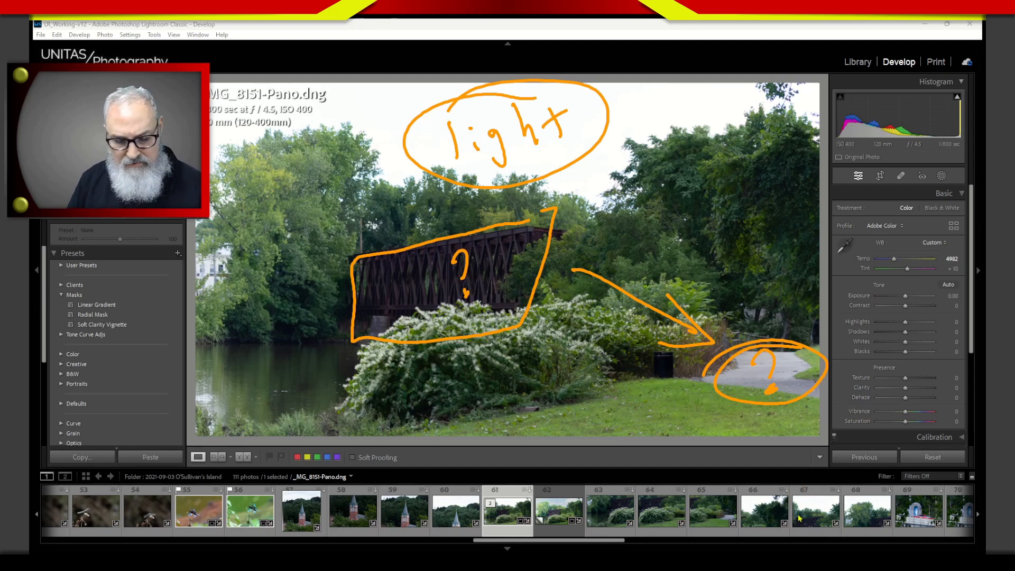
pyautogui.press('Escape')
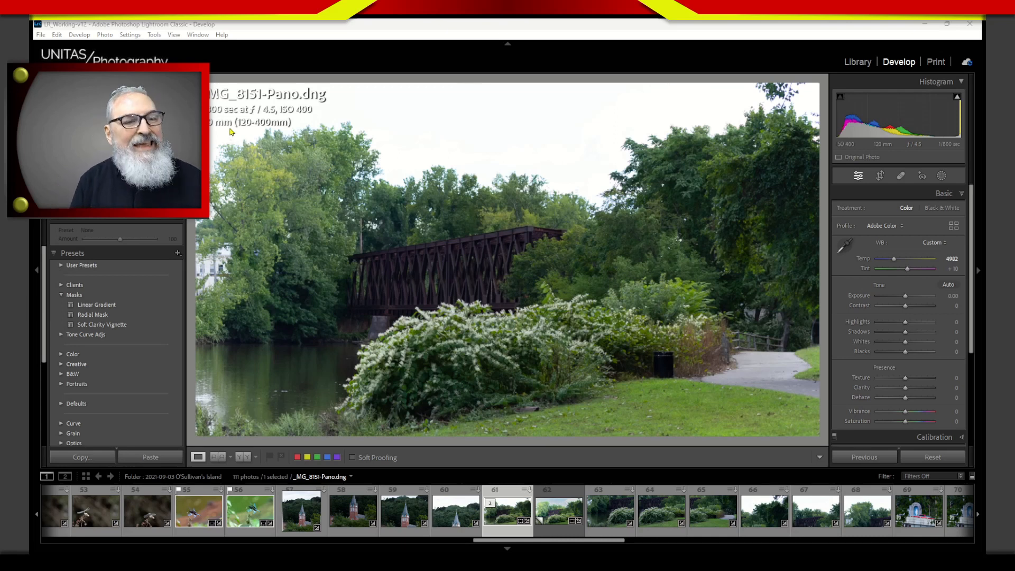
# Draw one arrow pointing right across the sky and one pointing down to the shrubs, and clear them
pyautogui.moveTo(227, 134)
pyautogui.mouseDown()
pyautogui.moveTo(432, 128)
pyautogui.moveTo(390, 170)
pyautogui.mouseUp()
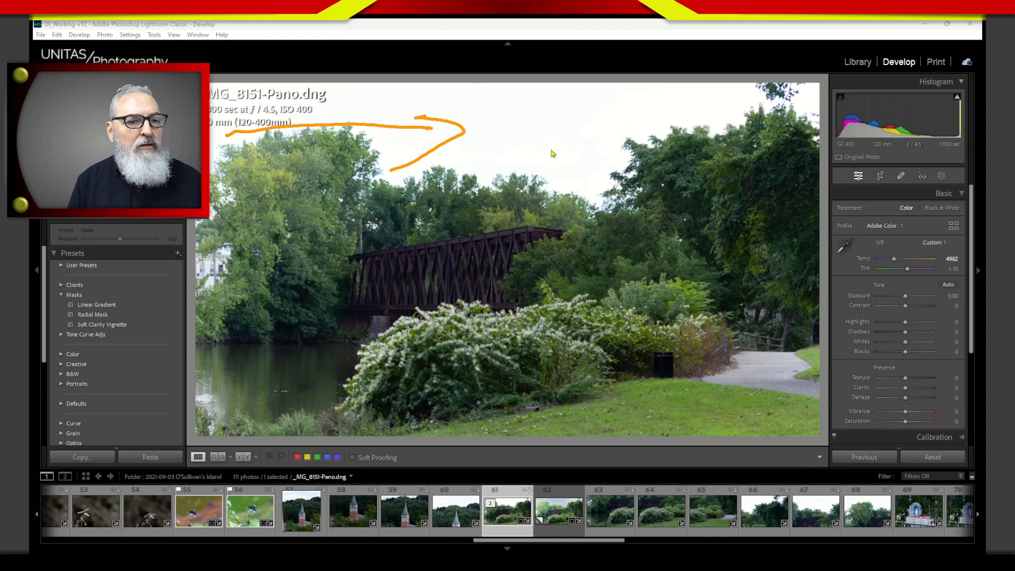
pyautogui.moveTo(550, 132); pyautogui.dragTo(554, 238)
pyautogui.moveTo(535, 179); pyautogui.dragTo(586, 207)
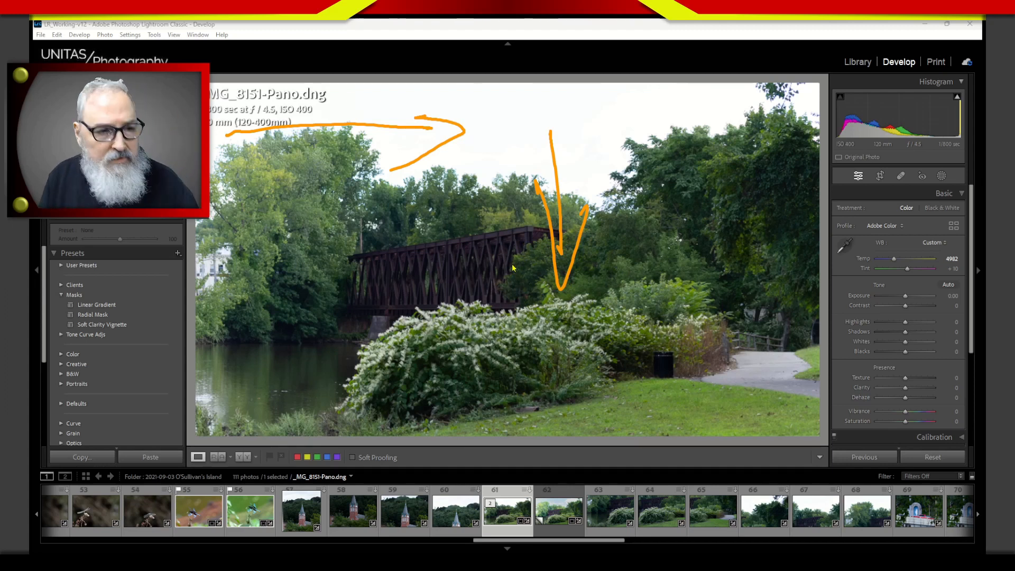
pyautogui.press('Escape')
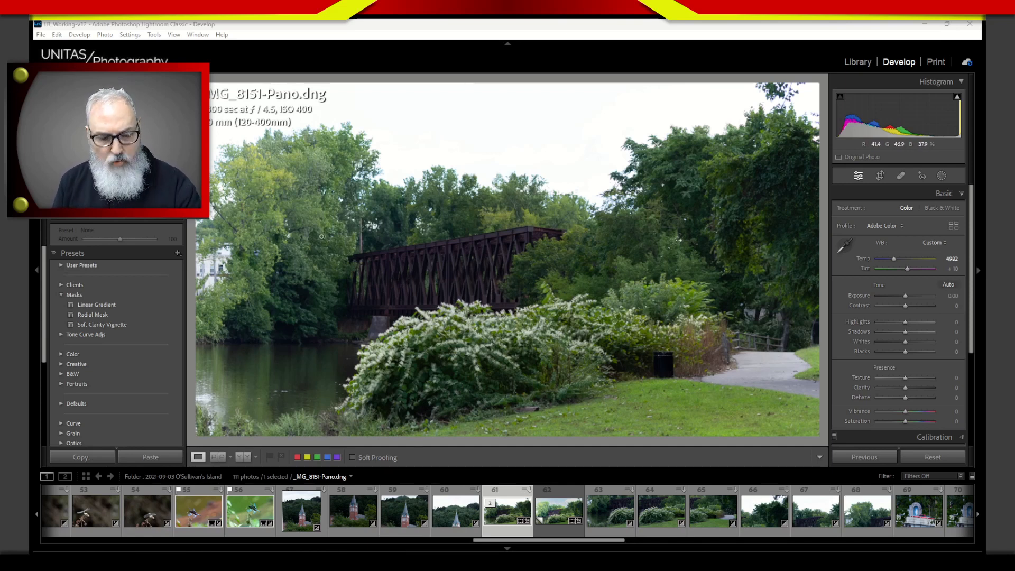
# Trace the treeline against the sky and the lower edge of the foliage, ring the bridge, and clear the annotations
pyautogui.moveTo(214, 238)
pyautogui.mouseDown()
pyautogui.moveTo(215, 160)
pyautogui.moveTo(279, 117)
pyautogui.moveTo(337, 125)
pyautogui.moveTo(378, 183)
pyautogui.moveTo(447, 172)
pyautogui.moveTo(550, 178)
pyautogui.moveTo(637, 199)
pyautogui.moveTo(696, 154)
pyautogui.moveTo(789, 122)
pyautogui.moveTo(823, 133)
pyautogui.mouseUp()
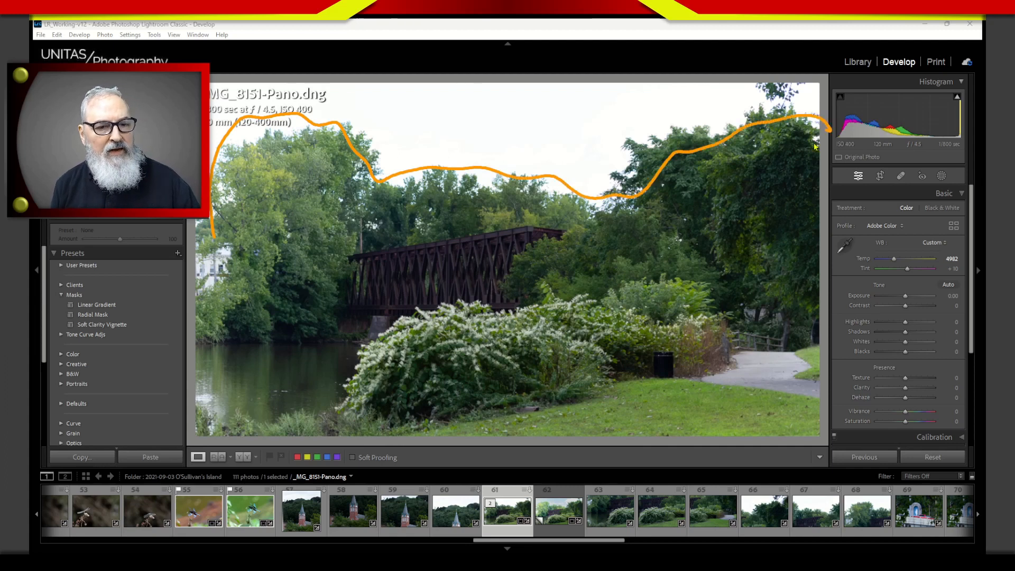
pyautogui.moveTo(221, 336)
pyautogui.mouseDown()
pyautogui.moveTo(255, 328)
pyautogui.moveTo(356, 335)
pyautogui.moveTo(418, 353)
pyautogui.moveTo(438, 394)
pyautogui.moveTo(576, 382)
pyautogui.moveTo(828, 322)
pyautogui.mouseUp()
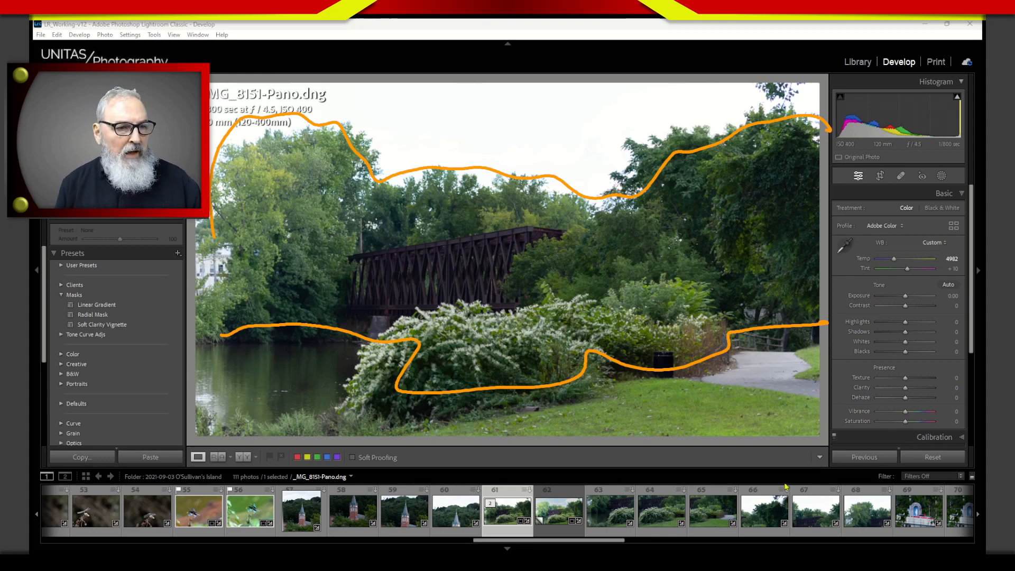
pyautogui.moveTo(503, 232)
pyautogui.mouseDown()
pyautogui.moveTo(375, 285)
pyautogui.moveTo(469, 295)
pyautogui.moveTo(467, 243)
pyautogui.mouseUp()
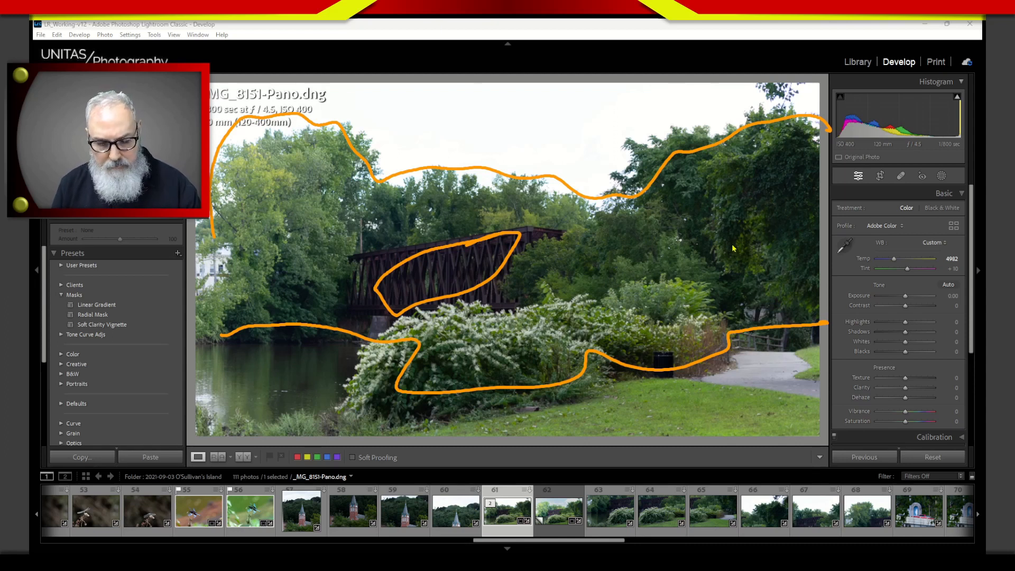
pyautogui.press('Escape')
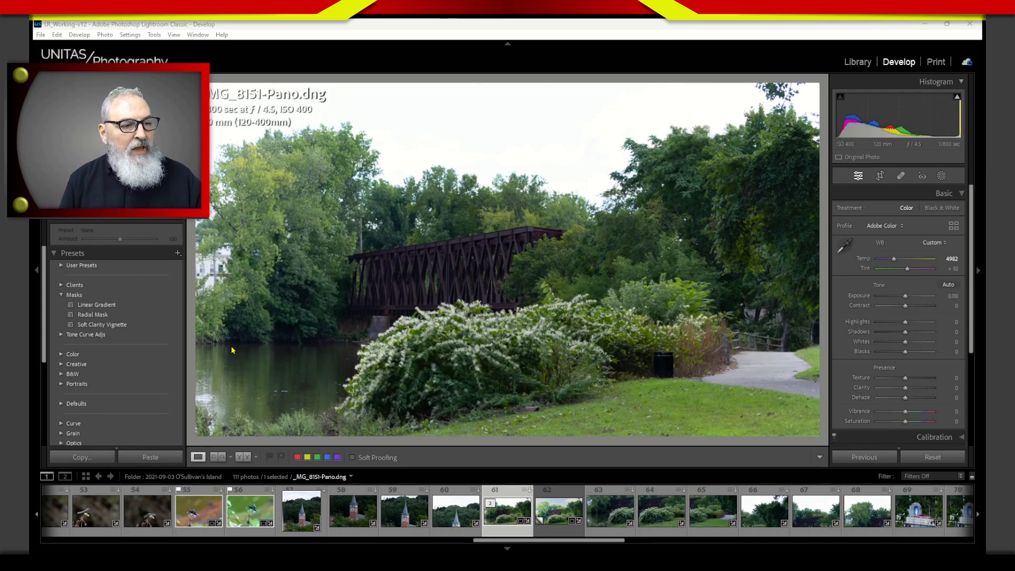
# Mark the far and near riverbanks, outline the left trees, flowering shrubs and right trees, and clear the annotations
pyautogui.moveTo(202, 343)
pyautogui.mouseDown()
pyautogui.moveTo(349, 312)
pyautogui.moveTo(247, 344)
pyautogui.moveTo(351, 331)
pyautogui.moveTo(249, 335)
pyautogui.mouseUp()
pyautogui.moveTo(355, 409)
pyautogui.mouseDown()
pyautogui.moveTo(238, 449)
pyautogui.moveTo(365, 403)
pyautogui.moveTo(235, 445)
pyautogui.mouseUp()
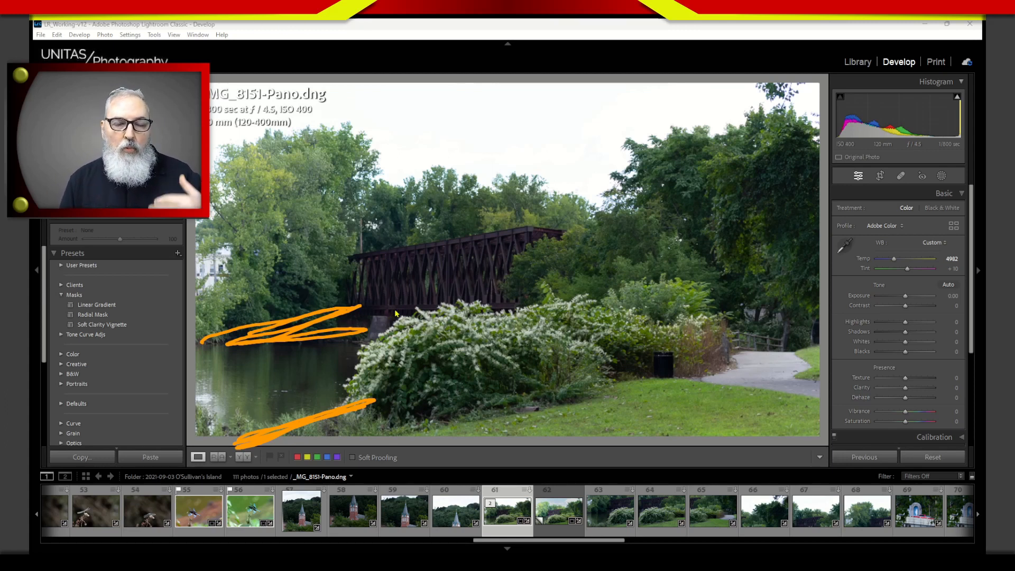
pyautogui.moveTo(200, 320)
pyautogui.mouseDown()
pyautogui.moveTo(195, 259)
pyautogui.moveTo(251, 140)
pyautogui.moveTo(312, 133)
pyautogui.moveTo(381, 178)
pyautogui.moveTo(514, 175)
pyautogui.moveTo(599, 205)
pyautogui.moveTo(574, 239)
pyautogui.moveTo(392, 261)
pyautogui.moveTo(362, 291)
pyautogui.moveTo(366, 332)
pyautogui.mouseUp()
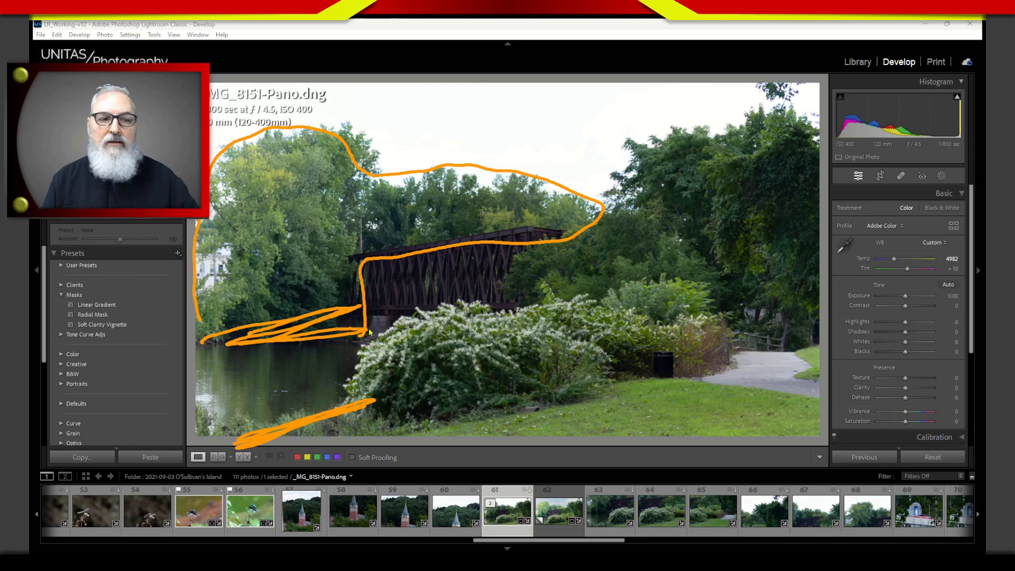
pyautogui.moveTo(347, 404)
pyautogui.mouseDown()
pyautogui.moveTo(355, 361)
pyautogui.moveTo(446, 287)
pyautogui.moveTo(524, 311)
pyautogui.moveTo(636, 280)
pyautogui.moveTo(716, 316)
pyautogui.moveTo(631, 397)
pyautogui.mouseUp()
pyautogui.moveTo(533, 289)
pyautogui.mouseDown()
pyautogui.moveTo(585, 205)
pyautogui.moveTo(659, 140)
pyautogui.moveTo(762, 108)
pyautogui.moveTo(813, 190)
pyautogui.mouseUp()
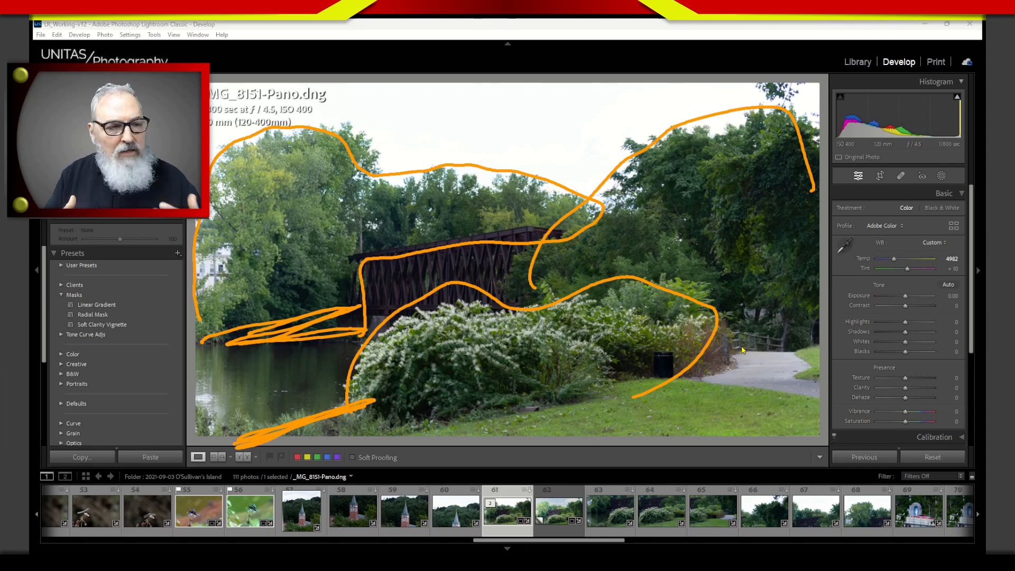
pyautogui.press('Escape')
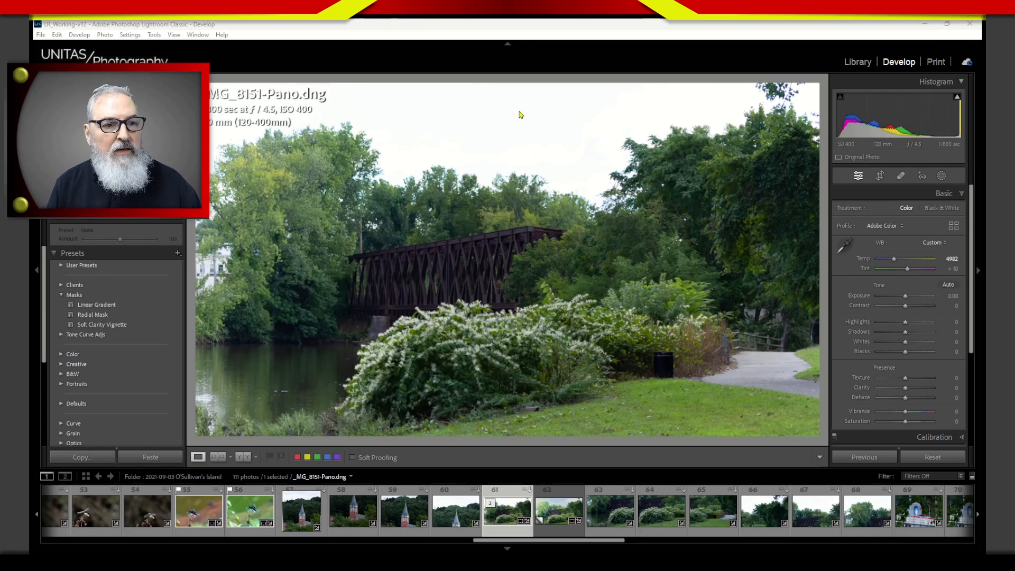
# Mark the sky with a plus sign and the bridge with a minus sign
pyautogui.moveTo(517, 104); pyautogui.dragTo(526, 141)
pyautogui.moveTo(508, 122); pyautogui.dragTo(542, 112)
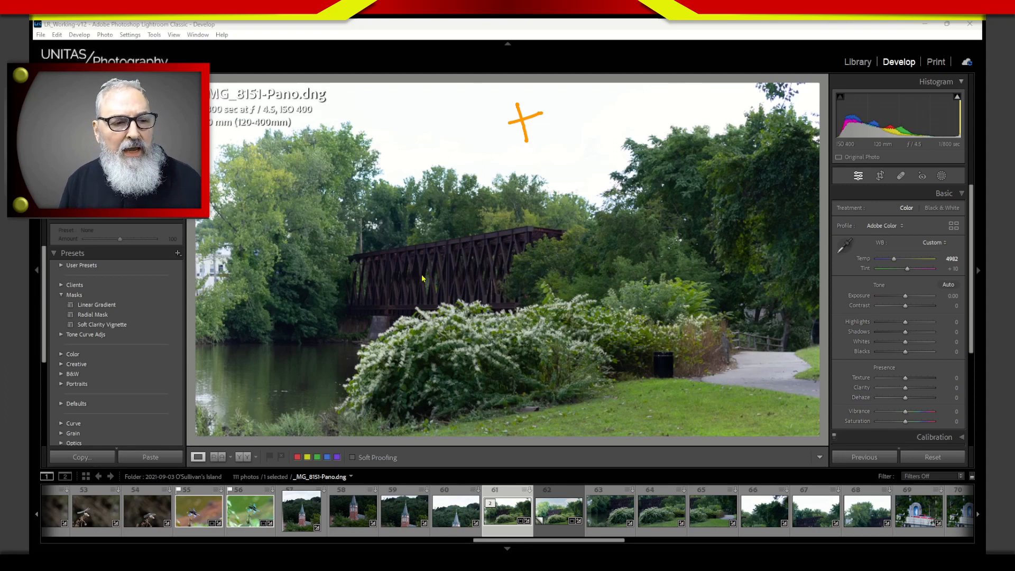
pyautogui.moveTo(415, 276); pyautogui.dragTo(440, 278)
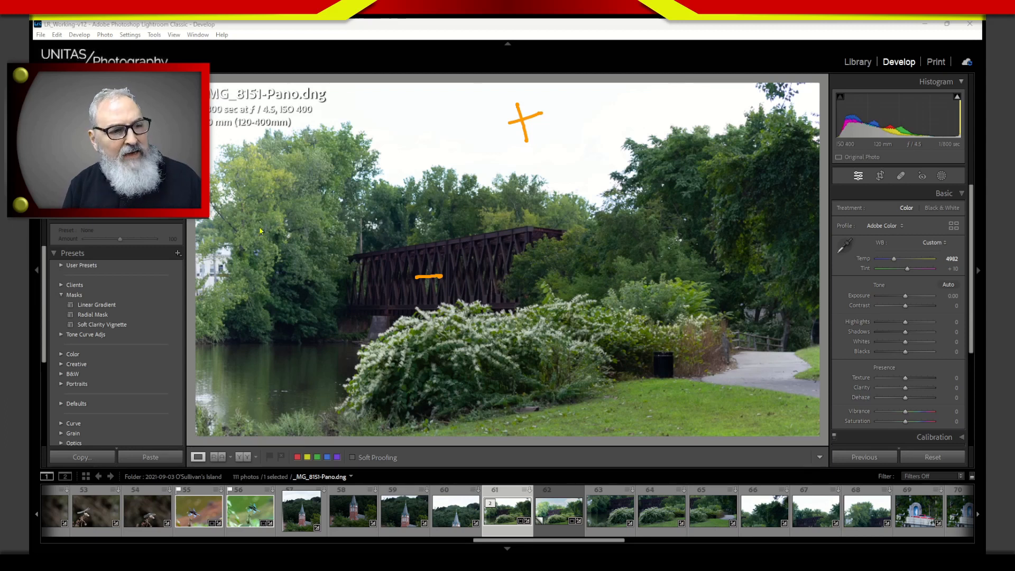
# Ring and connect the left and right trees, mark them plus and minus, add arrows at the photo's right edge, and clear everything
pyautogui.moveTo(256, 168)
pyautogui.mouseDown()
pyautogui.moveTo(224, 238)
pyautogui.moveTo(253, 168)
pyautogui.moveTo(312, 191)
pyautogui.moveTo(305, 253)
pyautogui.moveTo(248, 267)
pyautogui.moveTo(270, 165)
pyautogui.moveTo(317, 221)
pyautogui.moveTo(706, 200)
pyautogui.moveTo(700, 243)
pyautogui.moveTo(697, 201)
pyautogui.mouseUp()
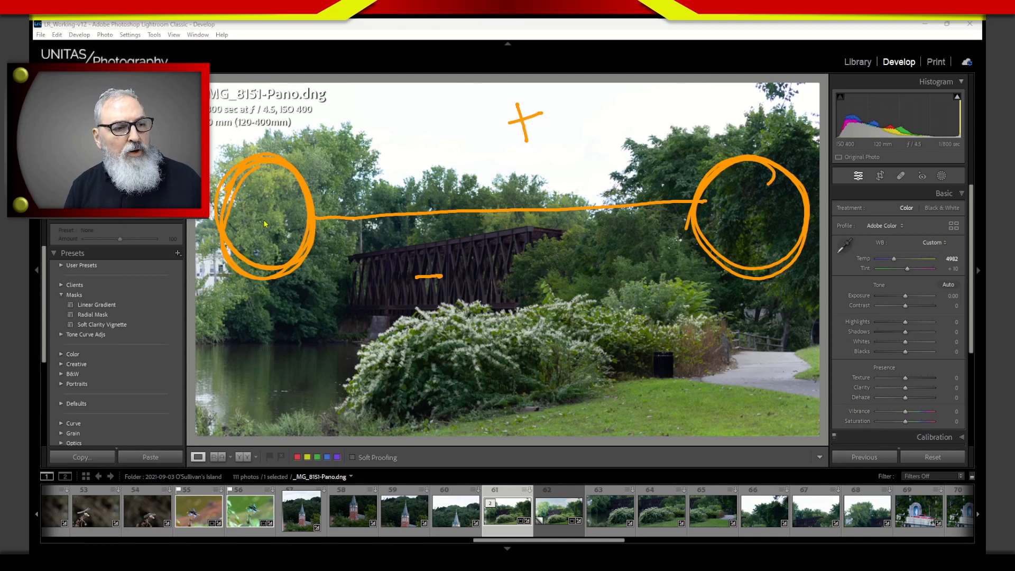
pyautogui.moveTo(264, 198)
pyautogui.mouseDown()
pyautogui.moveTo(270, 233)
pyautogui.moveTo(252, 217)
pyautogui.moveTo(281, 212)
pyautogui.mouseUp()
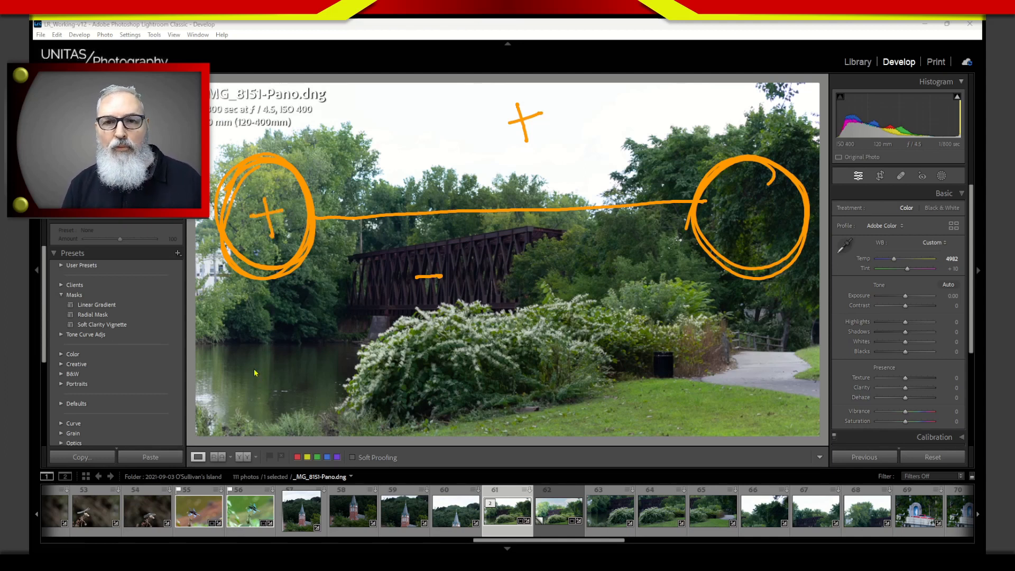
pyautogui.moveTo(734, 215)
pyautogui.mouseDown()
pyautogui.moveTo(770, 212)
pyautogui.moveTo(737, 213)
pyautogui.mouseUp()
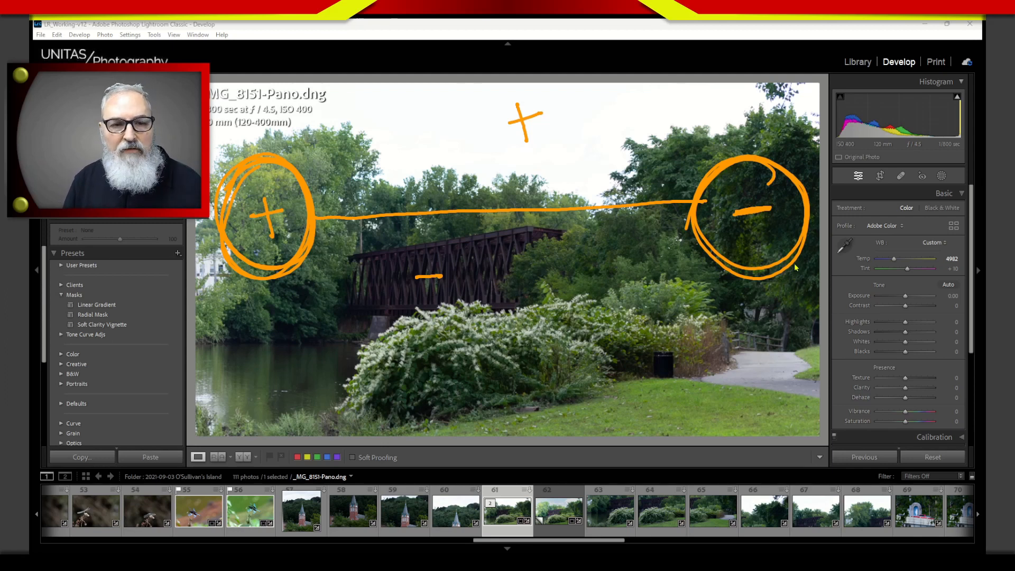
pyautogui.moveTo(781, 315)
pyautogui.mouseDown()
pyautogui.moveTo(815, 309)
pyautogui.moveTo(802, 334)
pyautogui.mouseUp()
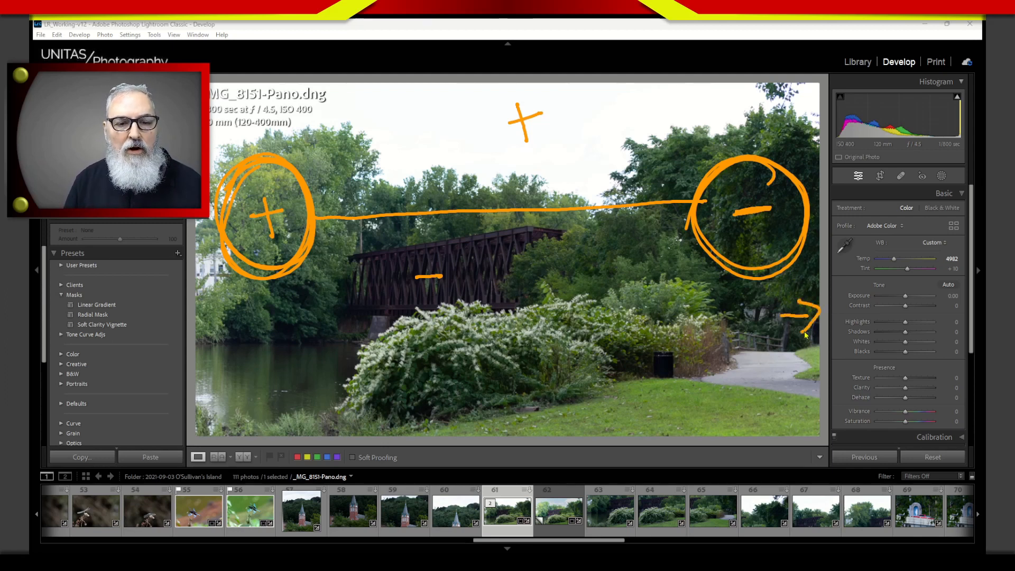
pyautogui.moveTo(779, 127)
pyautogui.mouseDown()
pyautogui.moveTo(818, 130)
pyautogui.moveTo(805, 113)
pyautogui.moveTo(795, 151)
pyautogui.mouseUp()
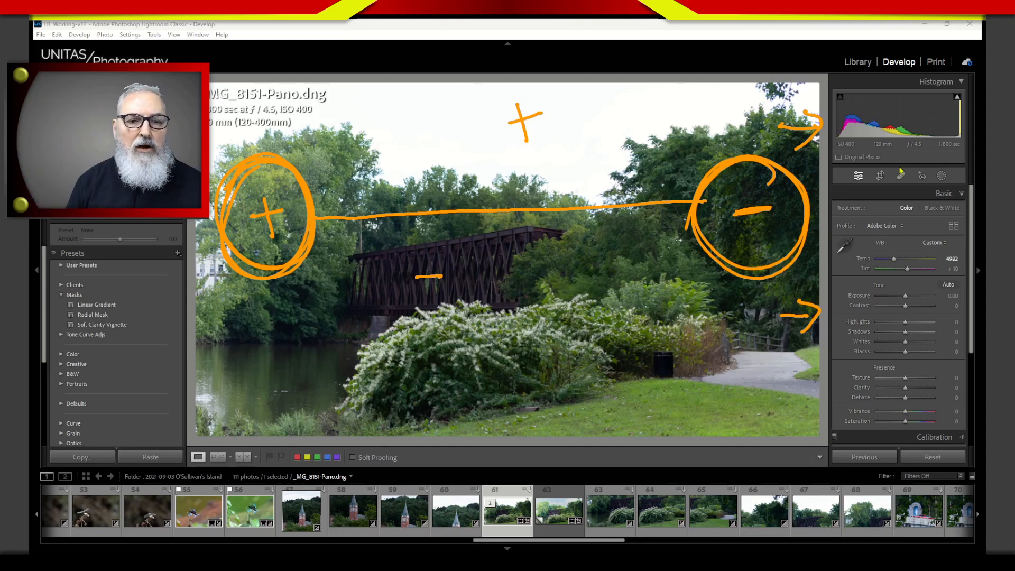
pyautogui.moveTo(771, 169)
pyautogui.mouseDown()
pyautogui.moveTo(732, 179)
pyautogui.moveTo(798, 201)
pyautogui.moveTo(722, 264)
pyautogui.moveTo(708, 192)
pyautogui.mouseUp()
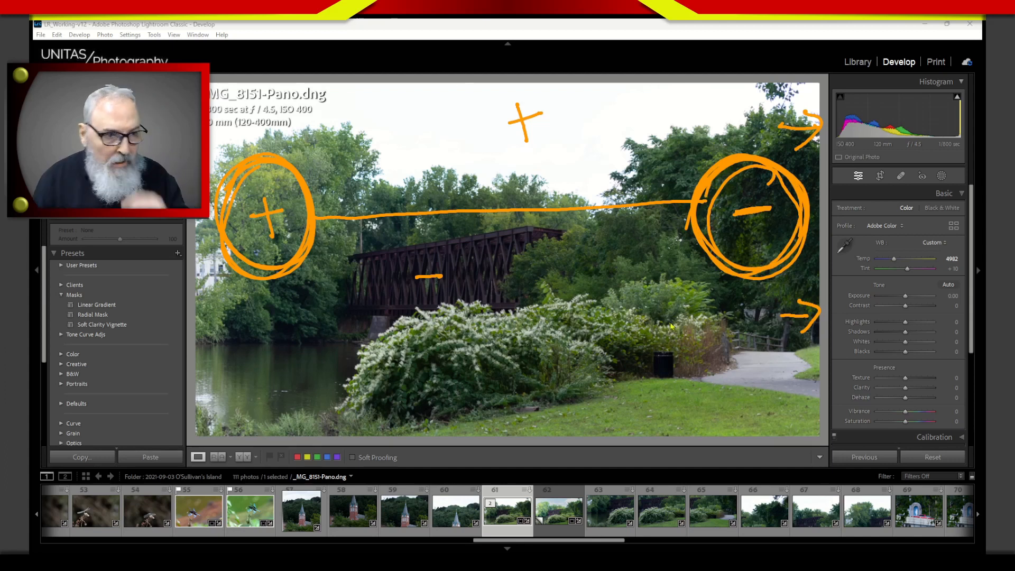
pyautogui.moveTo(276, 158)
pyautogui.mouseDown()
pyautogui.moveTo(228, 255)
pyautogui.moveTo(268, 165)
pyautogui.moveTo(244, 185)
pyautogui.mouseUp()
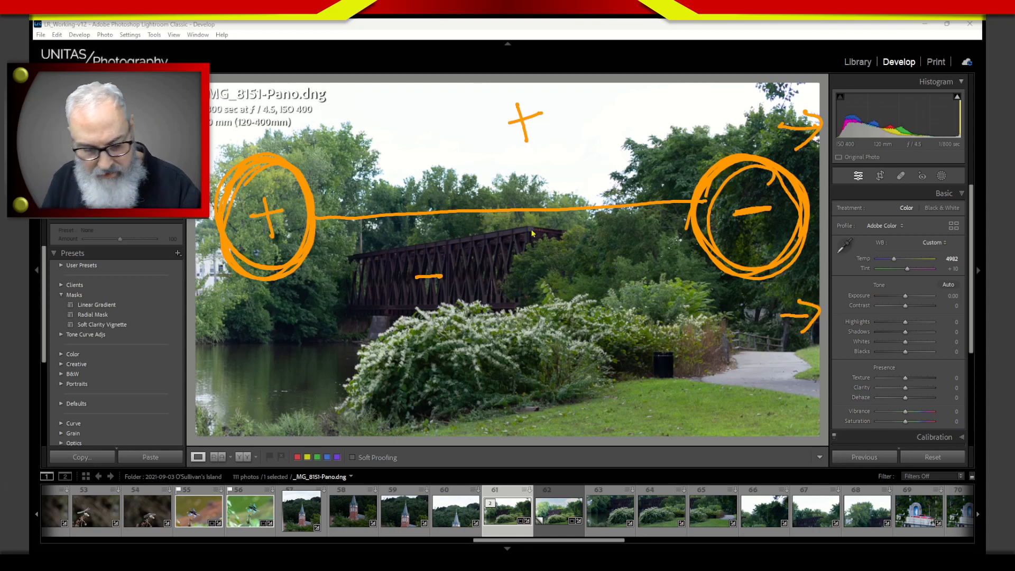
pyautogui.press('Escape')
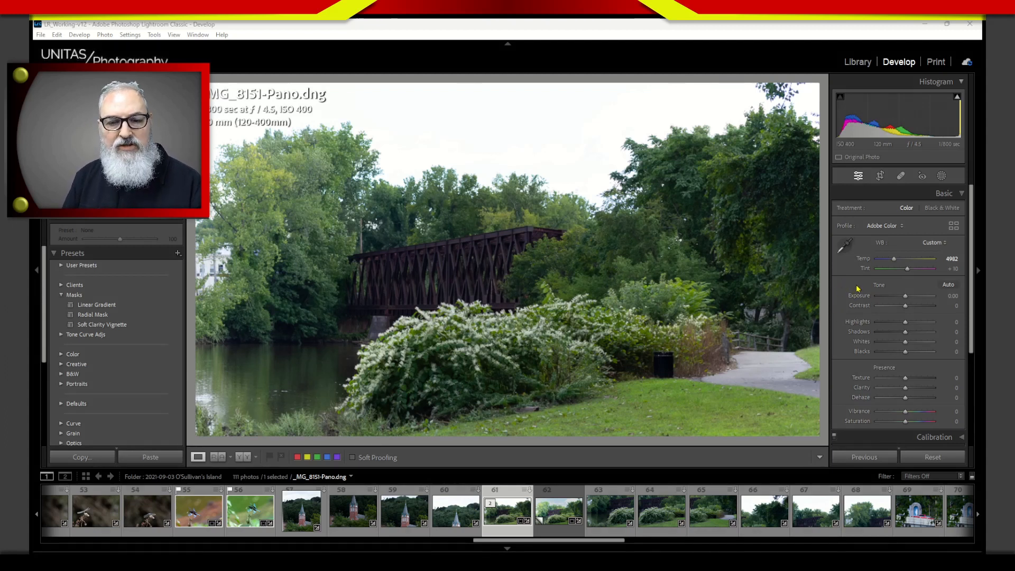
# Bracket the Tone sliders from Exposure to Blacks, add a mark beside each one, and clear the annotations
pyautogui.moveTo(853, 276)
pyautogui.mouseDown()
pyautogui.moveTo(814, 292)
pyautogui.moveTo(820, 363)
pyautogui.moveTo(876, 359)
pyautogui.moveTo(810, 328)
pyautogui.moveTo(821, 275)
pyautogui.moveTo(861, 281)
pyautogui.moveTo(810, 282)
pyautogui.moveTo(818, 375)
pyautogui.mouseUp()
pyautogui.moveTo(833, 299)
pyautogui.mouseDown()
pyautogui.moveTo(843, 296)
pyautogui.moveTo(849, 348)
pyautogui.mouseUp()
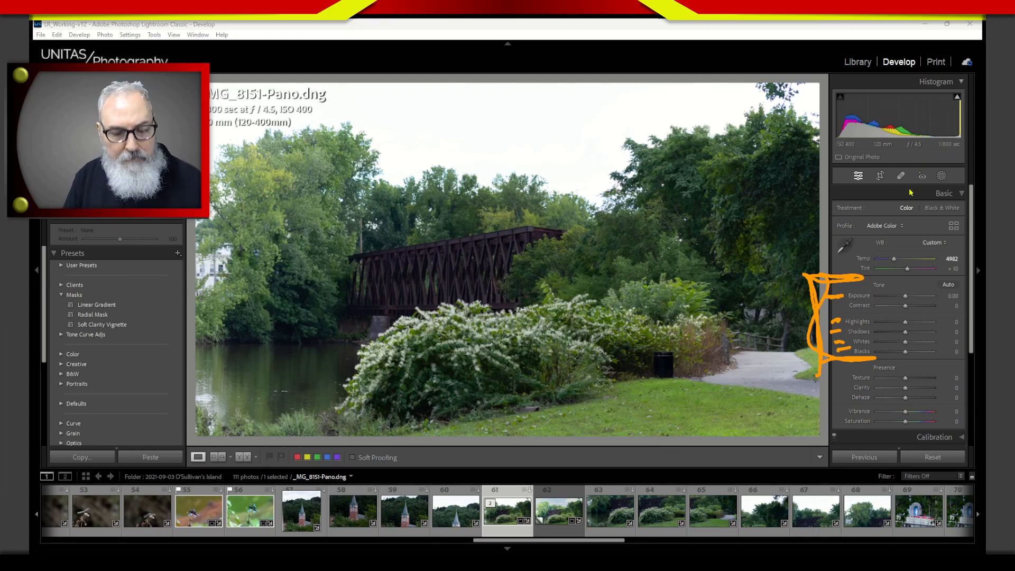
pyautogui.press('Escape')
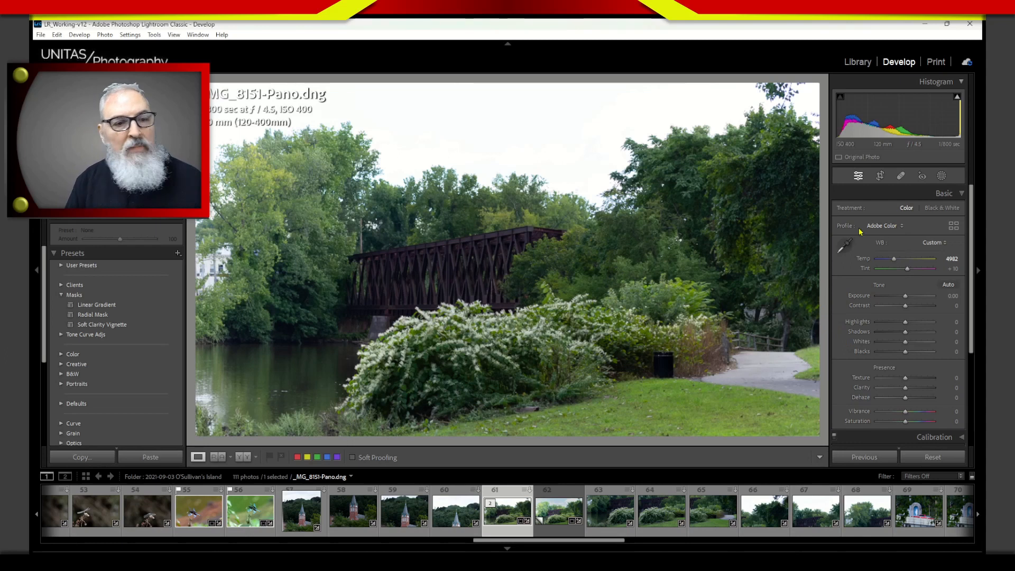
# Write "Whites" across the bright sky with the annotation pen
pyautogui.hotkey('ctrl', 'alt', 'g')
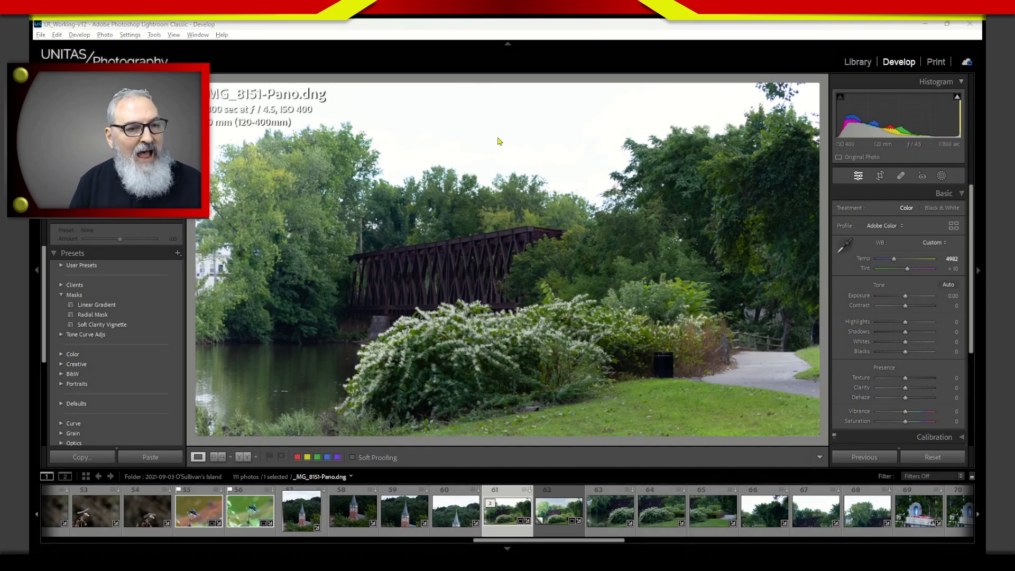
pyautogui.moveTo(458, 106)
pyautogui.mouseDown()
pyautogui.moveTo(474, 127)
pyautogui.moveTo(489, 108)
pyautogui.mouseUp()
pyautogui.moveTo(498, 101)
pyautogui.mouseDown()
pyautogui.moveTo(502, 139)
pyautogui.moveTo(515, 147)
pyautogui.mouseUp()
pyautogui.moveTo(522, 128); pyautogui.dragTo(523, 145)
pyautogui.click(519, 106)
pyautogui.moveTo(538, 104)
pyautogui.mouseDown()
pyautogui.moveTo(545, 153)
pyautogui.moveTo(557, 123)
pyautogui.mouseUp()
pyautogui.moveTo(562, 136)
pyautogui.mouseDown()
pyautogui.moveTo(585, 125)
pyautogui.moveTo(582, 145)
pyautogui.mouseUp()
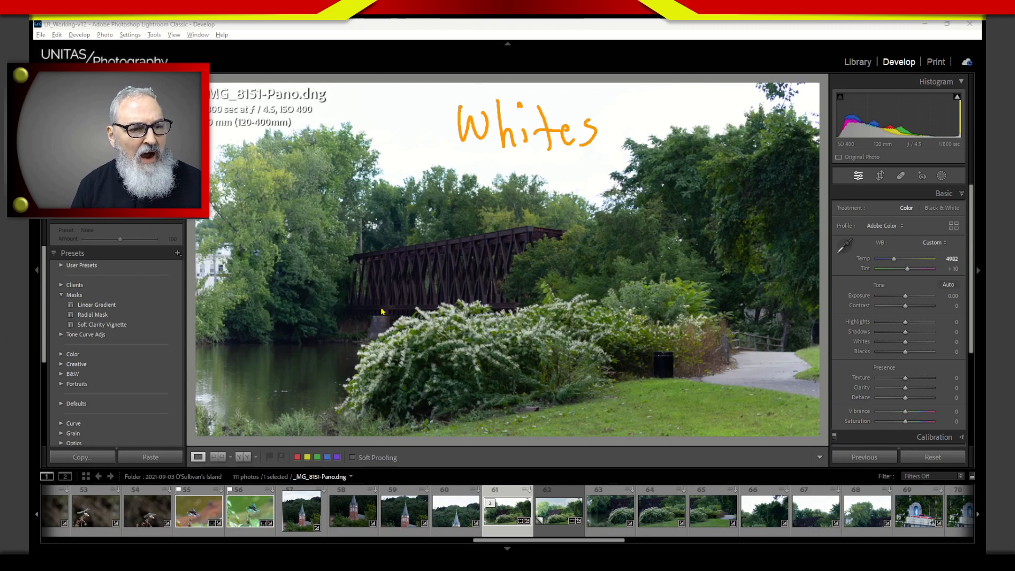
# Label the bridge "Blks" and mark the trash can with a circled "B"
pyautogui.moveTo(357, 297)
pyautogui.mouseDown()
pyautogui.moveTo(365, 321)
pyautogui.moveTo(389, 322)
pyautogui.mouseUp()
pyautogui.moveTo(395, 287)
pyautogui.mouseDown()
pyautogui.moveTo(404, 315)
pyautogui.moveTo(419, 306)
pyautogui.mouseUp()
pyautogui.moveTo(429, 280); pyautogui.dragTo(420, 302)
pyautogui.moveTo(664, 348)
pyautogui.mouseDown()
pyautogui.moveTo(655, 364)
pyautogui.moveTo(666, 381)
pyautogui.mouseUp()
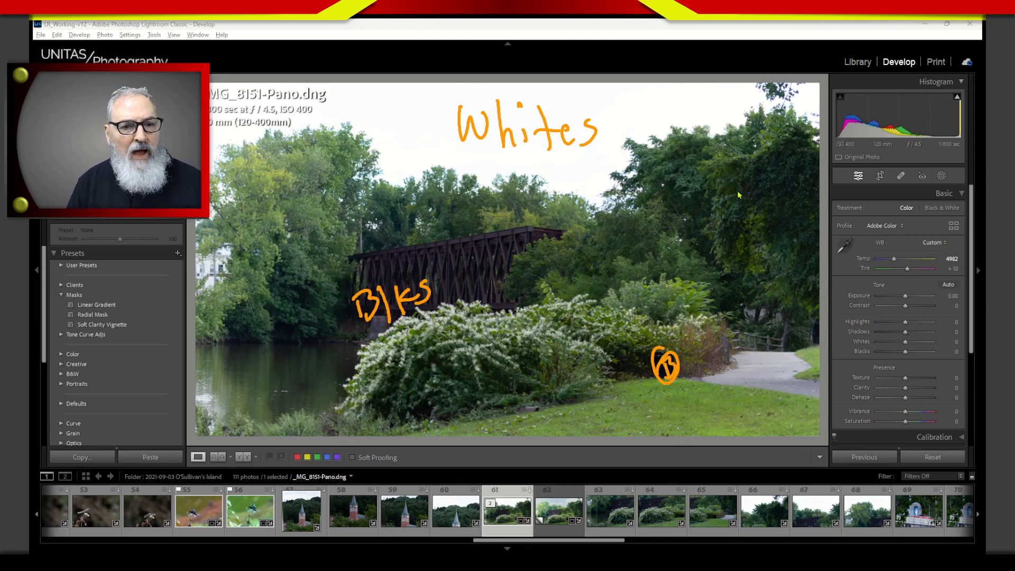
# Label the dark trees on the photo's right side "Shad" and the left trees beside the river "Shad."
pyautogui.moveTo(734, 203); pyautogui.dragTo(724, 238)
pyautogui.moveTo(756, 200)
pyautogui.mouseDown()
pyautogui.moveTo(757, 238)
pyautogui.moveTo(772, 237)
pyautogui.mouseUp()
pyautogui.moveTo(783, 222); pyautogui.dragTo(793, 238)
pyautogui.moveTo(792, 168); pyautogui.dragTo(811, 240)
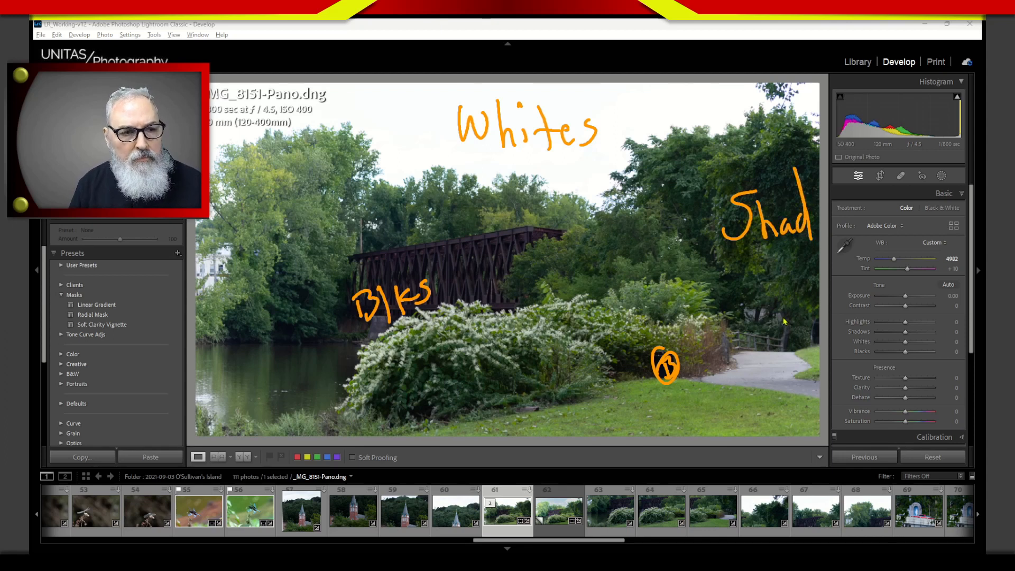
pyautogui.moveTo(264, 308)
pyautogui.mouseDown()
pyautogui.moveTo(261, 333)
pyautogui.moveTo(265, 305)
pyautogui.moveTo(287, 330)
pyautogui.moveTo(313, 324)
pyautogui.mouseUp()
pyautogui.moveTo(317, 274); pyautogui.dragTo(326, 319)
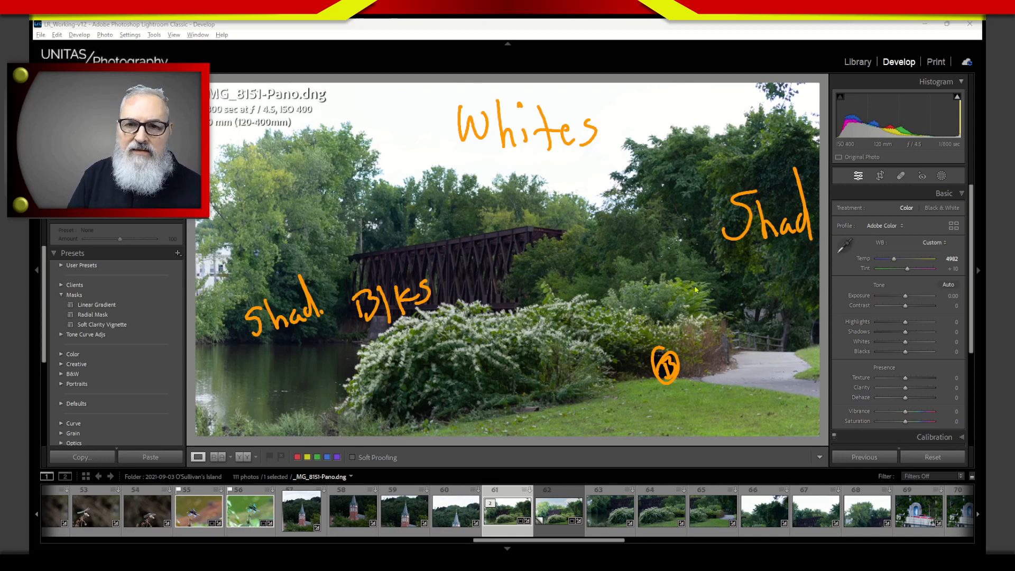
# Label the sunlit trees on the photo's upper left and the riverbank at its lower left "Mid" with the annotation pen
pyautogui.moveTo(244, 229)
pyautogui.mouseDown()
pyautogui.moveTo(248, 183)
pyautogui.moveTo(266, 196)
pyautogui.mouseUp()
pyautogui.moveTo(270, 185)
pyautogui.mouseDown()
pyautogui.moveTo(274, 198)
pyautogui.moveTo(296, 193)
pyautogui.mouseUp()
pyautogui.moveTo(294, 155); pyautogui.dragTo(307, 195)
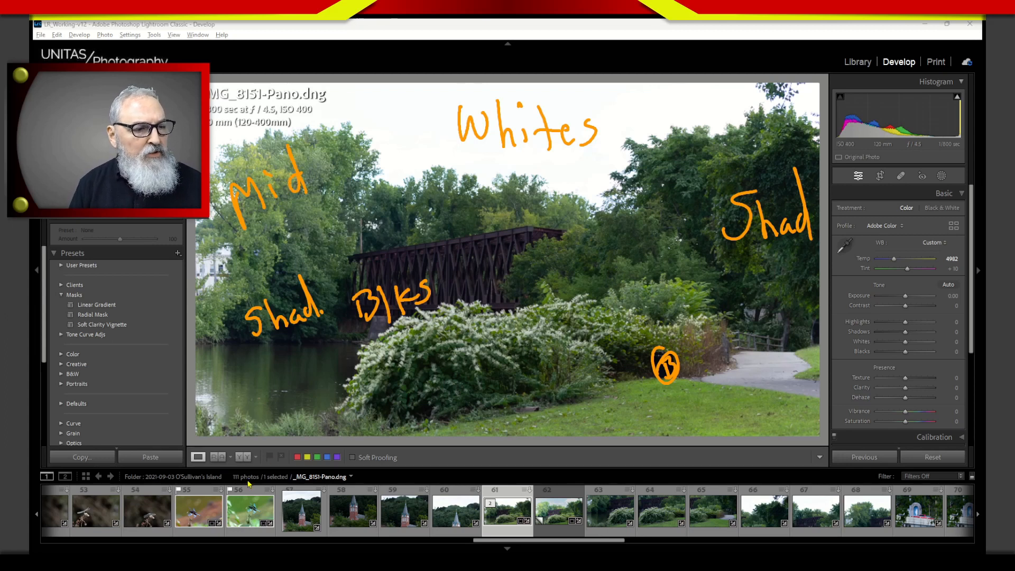
pyautogui.moveTo(210, 431); pyautogui.dragTo(239, 422)
pyautogui.moveTo(263, 414); pyautogui.dragTo(282, 421)
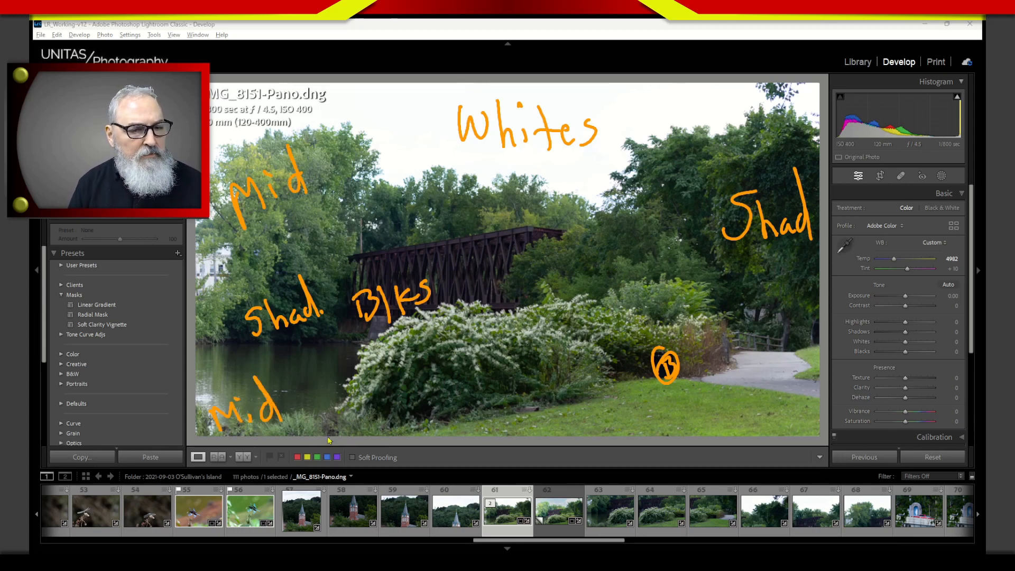
# Label the lawn below the trash can and the paved path "Mid", and the dark trees beside the bridge "Shad."
pyautogui.moveTo(628, 403); pyautogui.dragTo(637, 424)
pyautogui.moveTo(629, 403)
pyautogui.mouseDown()
pyautogui.moveTo(648, 398)
pyautogui.moveTo(657, 421)
pyautogui.mouseUp()
pyautogui.click(663, 397)
pyautogui.moveTo(667, 410)
pyautogui.mouseDown()
pyautogui.moveTo(670, 426)
pyautogui.moveTo(705, 424)
pyautogui.mouseUp()
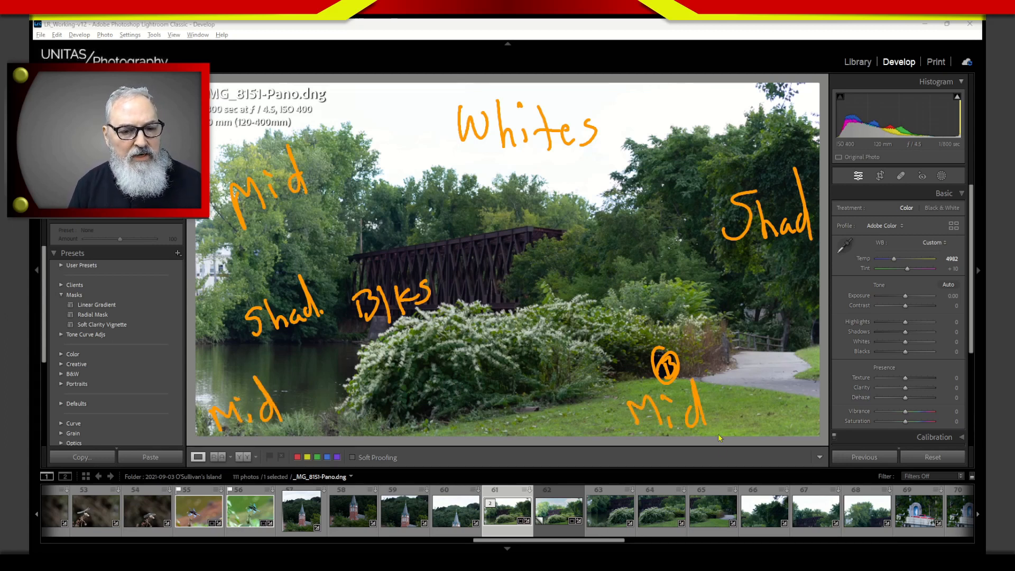
pyautogui.moveTo(750, 385)
pyautogui.mouseDown()
pyautogui.moveTo(756, 376)
pyautogui.moveTo(779, 388)
pyautogui.moveTo(797, 381)
pyautogui.mouseUp()
pyautogui.click(776, 366)
pyautogui.click(806, 373)
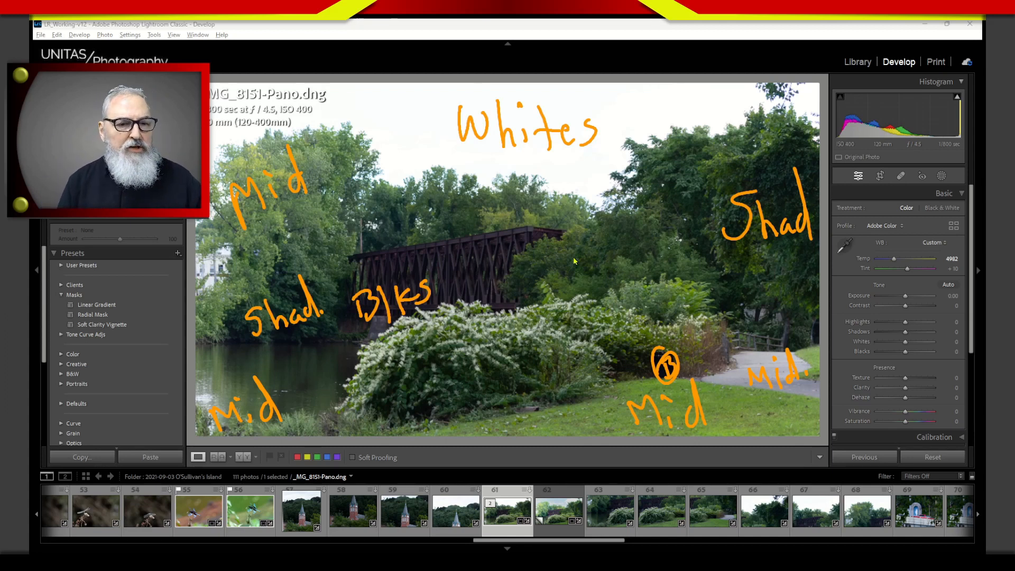
pyautogui.moveTo(607, 246)
pyautogui.mouseDown()
pyautogui.moveTo(640, 256)
pyautogui.moveTo(661, 226)
pyautogui.moveTo(676, 249)
pyautogui.mouseUp()
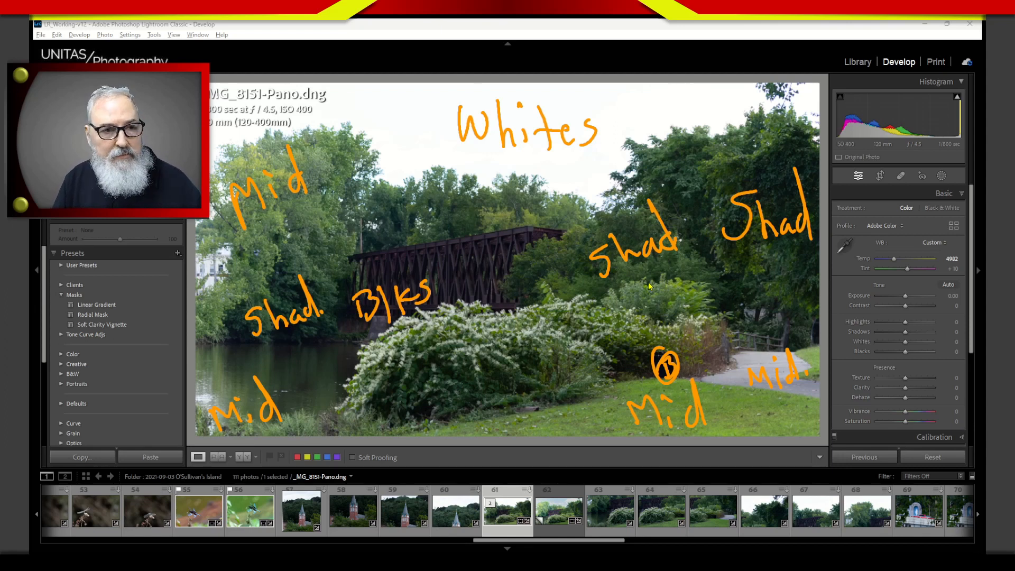
# Underline "Whites" with a downward arrow beside it, and draw upward arrows beside "Blks" and the left "Shad." label
pyautogui.moveTo(509, 162)
pyautogui.mouseDown()
pyautogui.moveTo(560, 153)
pyautogui.moveTo(482, 158)
pyautogui.moveTo(588, 155)
pyautogui.mouseUp()
pyautogui.moveTo(619, 95)
pyautogui.mouseDown()
pyautogui.moveTo(626, 140)
pyautogui.moveTo(632, 121)
pyautogui.moveTo(628, 132)
pyautogui.mouseUp()
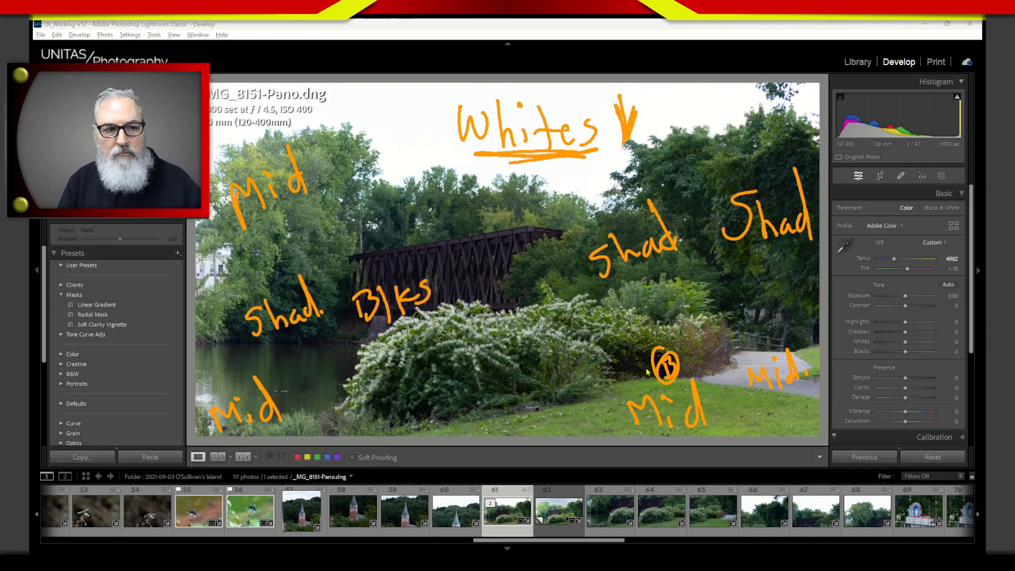
pyautogui.moveTo(450, 297); pyautogui.dragTo(450, 258)
pyautogui.moveTo(450, 258); pyautogui.dragTo(459, 277)
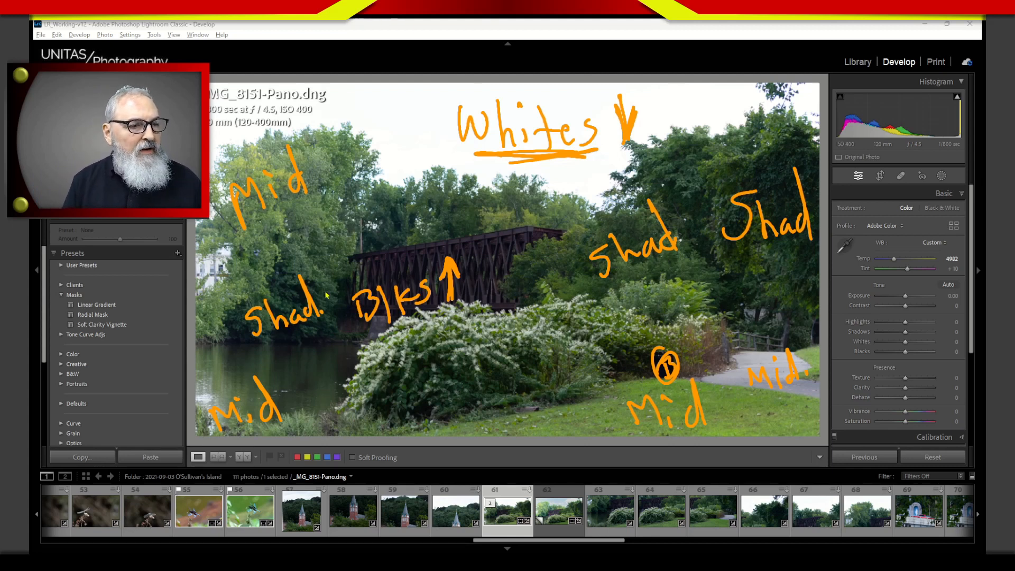
pyautogui.moveTo(321, 289)
pyautogui.mouseDown()
pyautogui.moveTo(323, 252)
pyautogui.moveTo(330, 268)
pyautogui.mouseUp()
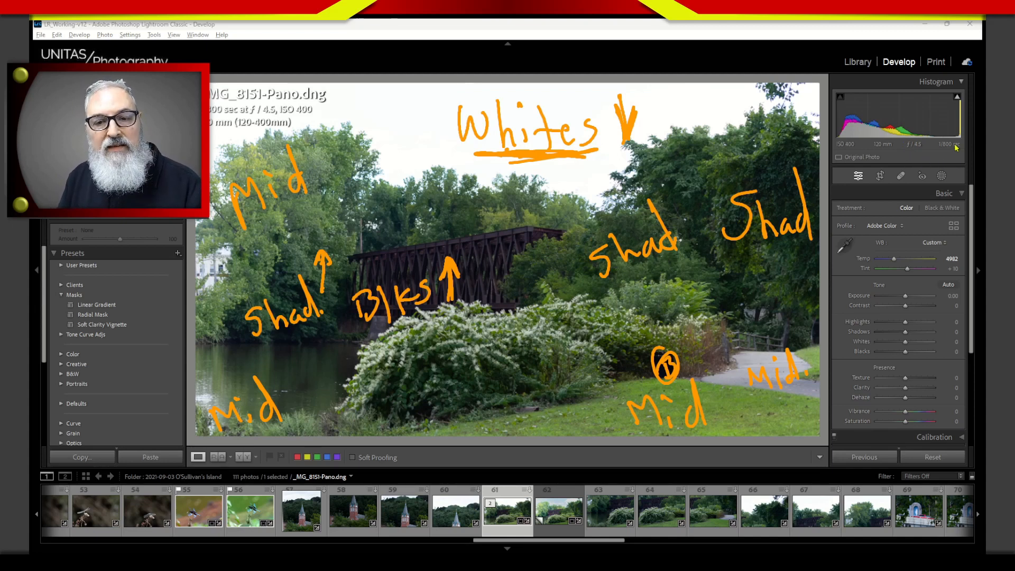
# Mark the histogram's tonal zones with arrows labelled "Wh" and "Lit" and a bracket labelled "Mid"
pyautogui.moveTo(954, 169); pyautogui.dragTo(954, 137)
pyautogui.moveTo(950, 150); pyautogui.dragTo(959, 149)
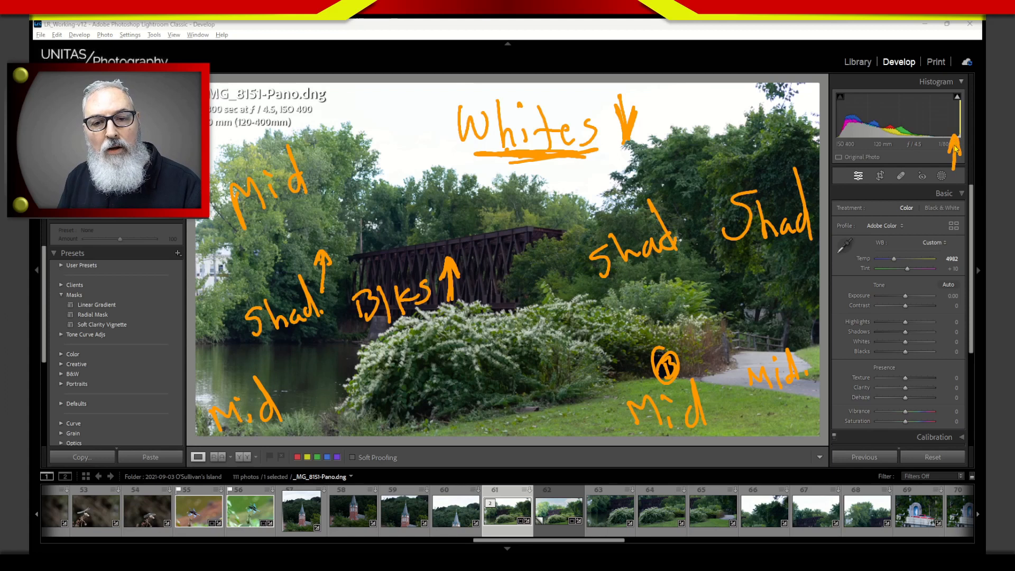
pyautogui.moveTo(943, 185)
pyautogui.mouseDown()
pyautogui.moveTo(948, 194)
pyautogui.moveTo(953, 181)
pyautogui.mouseUp()
pyautogui.moveTo(958, 175); pyautogui.dragTo(968, 197)
pyautogui.moveTo(940, 159)
pyautogui.mouseDown()
pyautogui.moveTo(937, 130)
pyautogui.moveTo(934, 139)
pyautogui.moveTo(947, 135)
pyautogui.moveTo(943, 172)
pyautogui.mouseUp()
pyautogui.click(937, 157)
pyautogui.moveTo(940, 162); pyautogui.dragTo(949, 167)
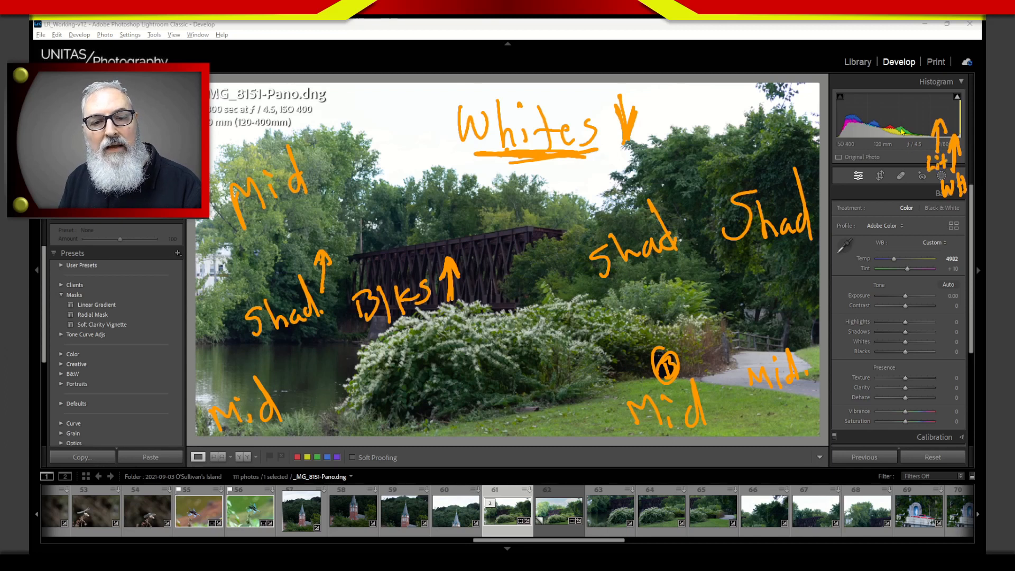
pyautogui.moveTo(886, 111)
pyautogui.mouseDown()
pyautogui.moveTo(913, 143)
pyautogui.moveTo(919, 108)
pyautogui.moveTo(902, 106)
pyautogui.moveTo(914, 129)
pyautogui.moveTo(923, 85)
pyautogui.mouseUp()
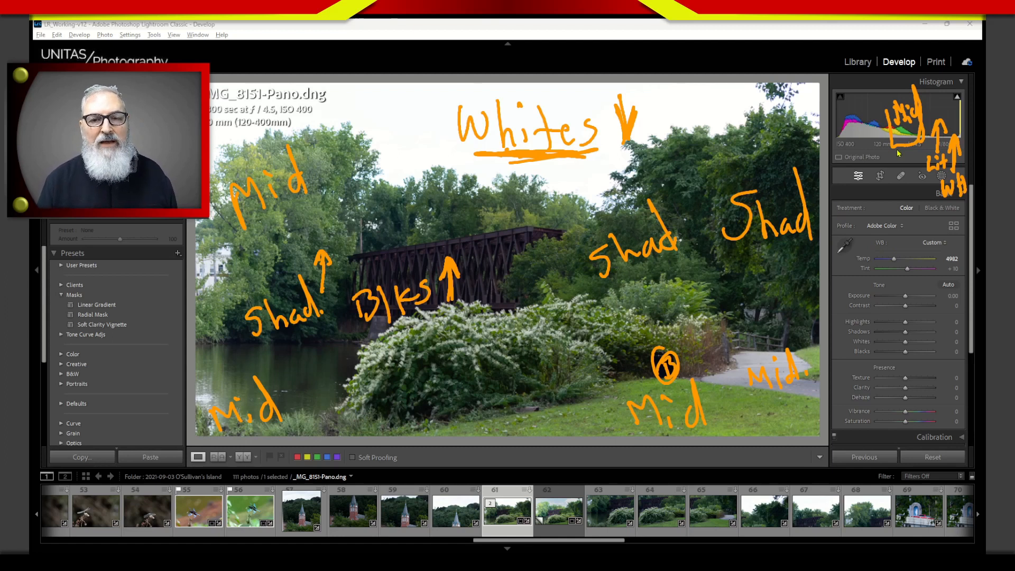
# Underline the upper-left "Mid" and "Whites" labels, circle "Lit" below the histogram, and mark the Highlights slider
pyautogui.moveTo(255, 239); pyautogui.dragTo(315, 190)
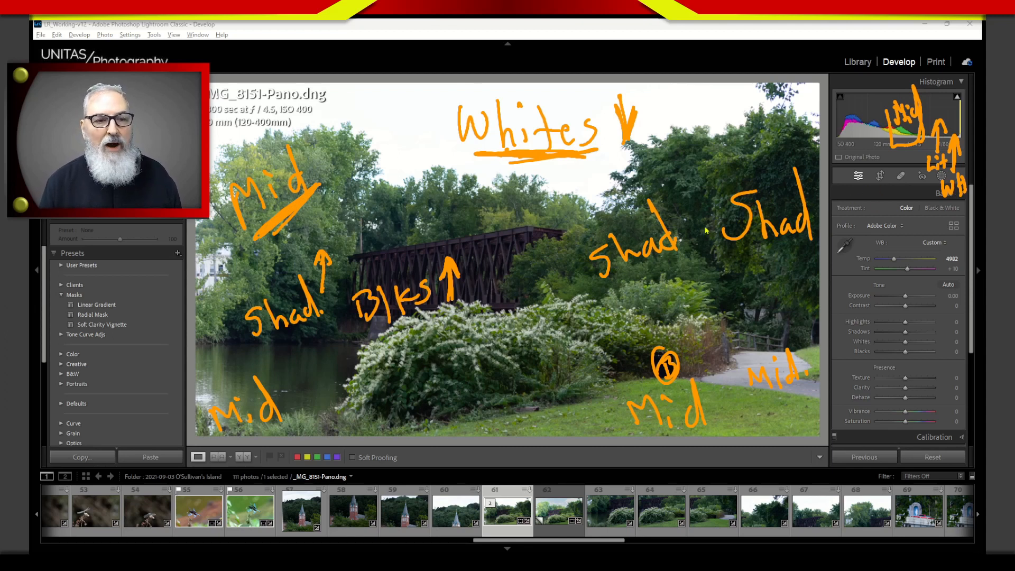
pyautogui.moveTo(534, 172); pyautogui.dragTo(570, 167)
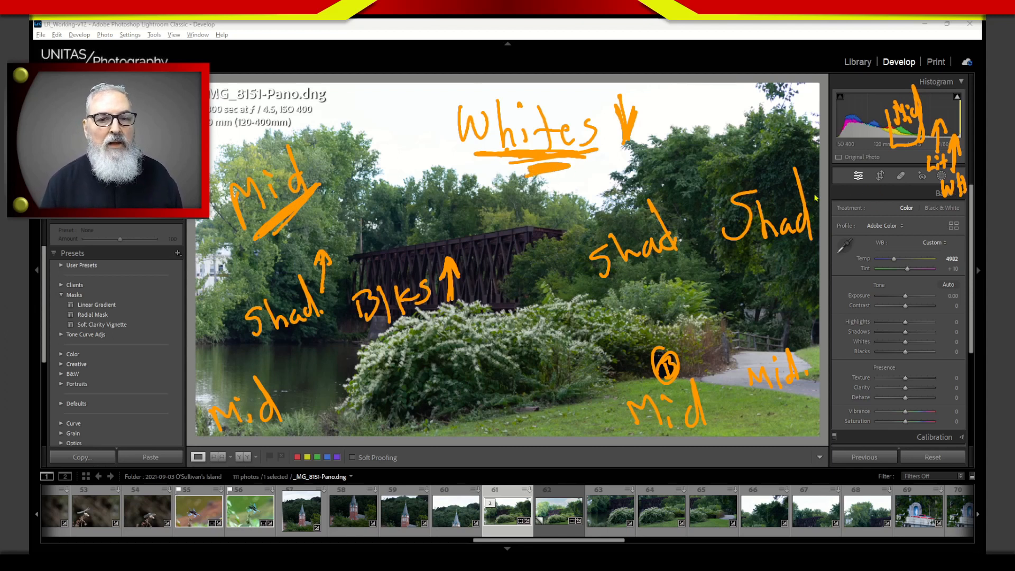
pyautogui.moveTo(944, 153)
pyautogui.mouseDown()
pyautogui.moveTo(922, 177)
pyautogui.moveTo(945, 179)
pyautogui.moveTo(948, 156)
pyautogui.mouseUp()
pyautogui.moveTo(870, 319)
pyautogui.mouseDown()
pyautogui.moveTo(920, 326)
pyautogui.moveTo(841, 337)
pyautogui.mouseUp()
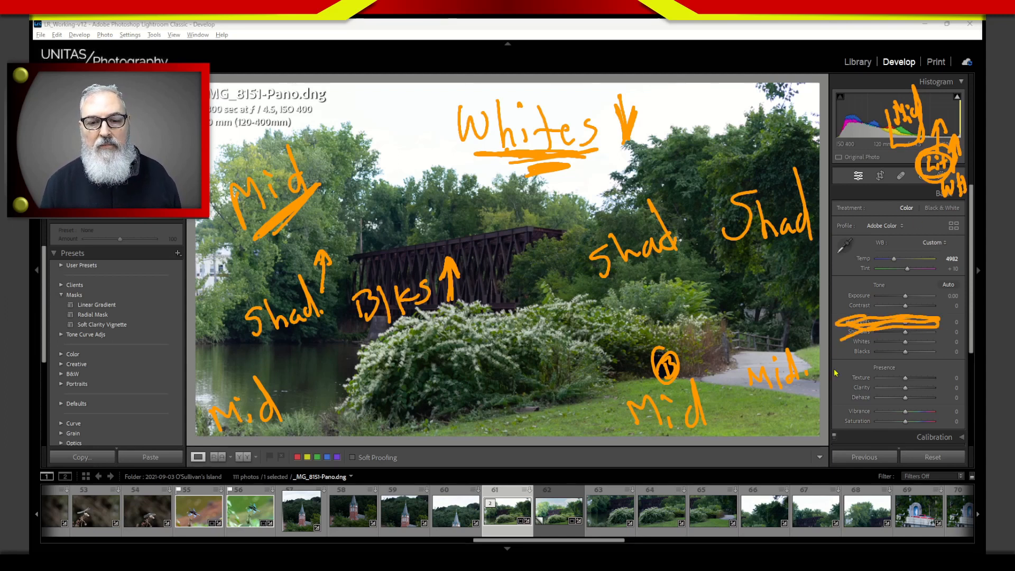
# Draw a box between "Mid" and "Whites", with a downward arrow beside "Whites" and an upward arrow beside "Mid"
pyautogui.moveTo(336, 152)
pyautogui.mouseDown()
pyautogui.moveTo(379, 193)
pyautogui.moveTo(412, 140)
pyautogui.moveTo(369, 128)
pyautogui.moveTo(352, 153)
pyautogui.moveTo(380, 199)
pyautogui.moveTo(415, 152)
pyautogui.moveTo(392, 108)
pyautogui.moveTo(348, 150)
pyautogui.moveTo(376, 199)
pyautogui.mouseUp()
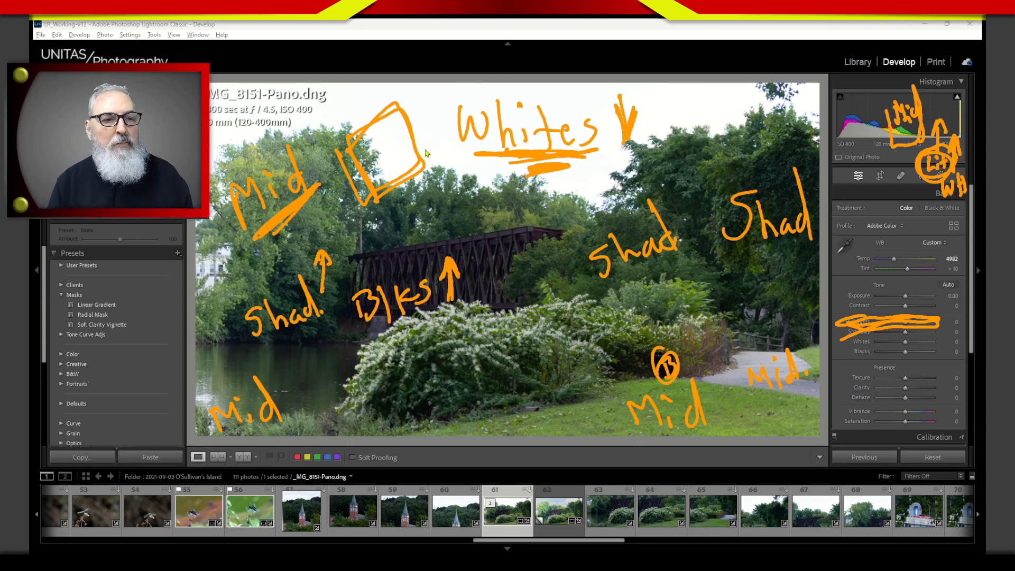
pyautogui.moveTo(445, 129)
pyautogui.mouseDown()
pyautogui.moveTo(449, 172)
pyautogui.moveTo(455, 149)
pyautogui.moveTo(447, 171)
pyautogui.moveTo(447, 154)
pyautogui.mouseUp()
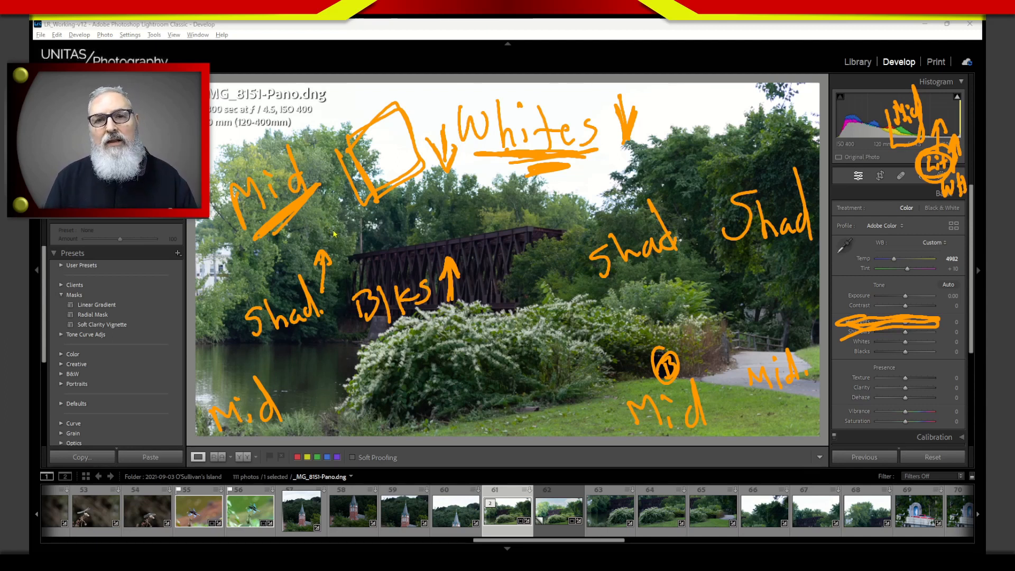
pyautogui.moveTo(333, 222); pyautogui.dragTo(333, 187)
pyautogui.moveTo(327, 207)
pyautogui.mouseDown()
pyautogui.moveTo(332, 190)
pyautogui.moveTo(347, 209)
pyautogui.moveTo(323, 212)
pyautogui.mouseUp()
pyautogui.moveTo(334, 187)
pyautogui.mouseDown()
pyautogui.moveTo(355, 220)
pyautogui.moveTo(336, 193)
pyautogui.moveTo(337, 231)
pyautogui.mouseUp()
pyautogui.moveTo(337, 232)
pyautogui.mouseDown()
pyautogui.moveTo(335, 194)
pyautogui.moveTo(337, 232)
pyautogui.mouseUp()
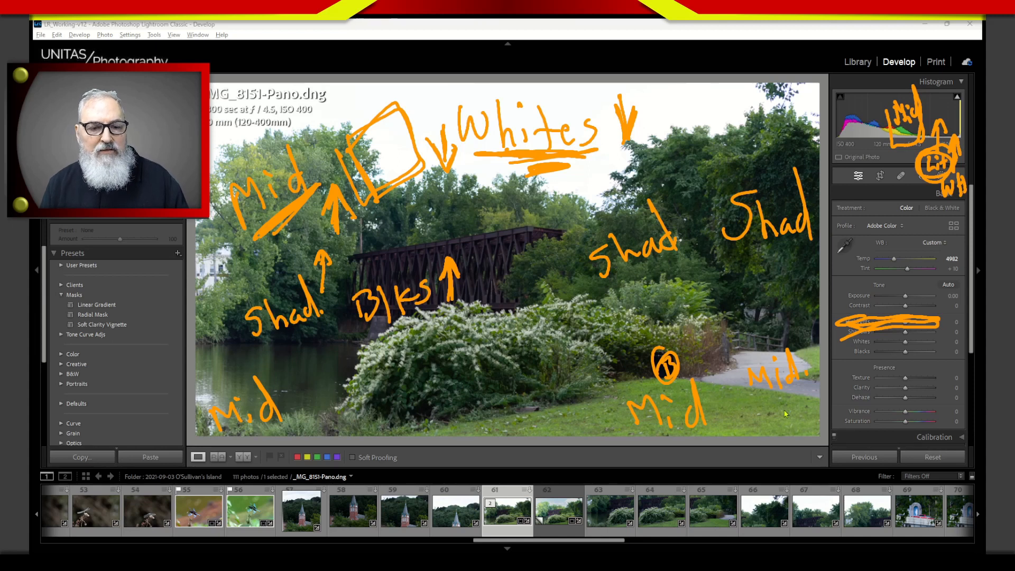
# Draw a circled X on the lawn below the path's "Mid." label, and clear all annotations
pyautogui.moveTo(772, 412); pyautogui.dragTo(803, 426)
pyautogui.moveTo(795, 399); pyautogui.dragTo(782, 444)
pyautogui.moveTo(800, 388)
pyautogui.mouseDown()
pyautogui.moveTo(809, 447)
pyautogui.moveTo(766, 423)
pyautogui.mouseUp()
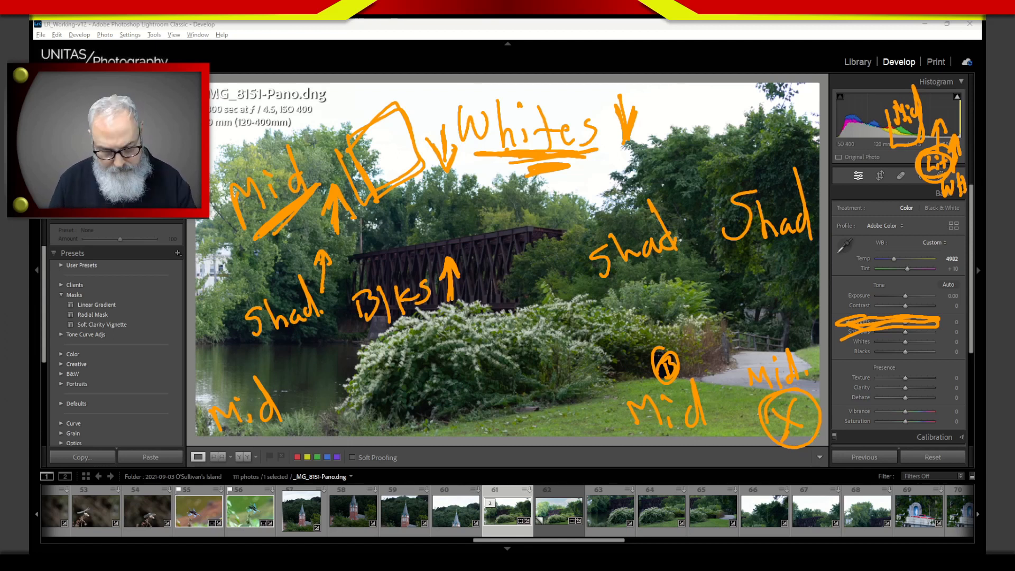
pyautogui.press('Escape')
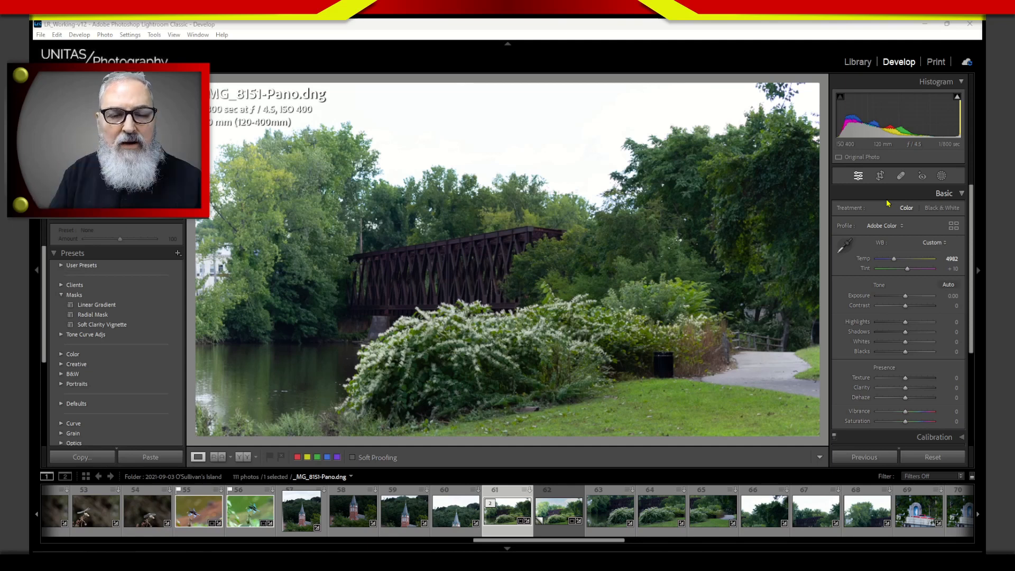
# Create a sky mask and set its Highlights to -100 and its Whites to -53
pyautogui.click(941, 177)
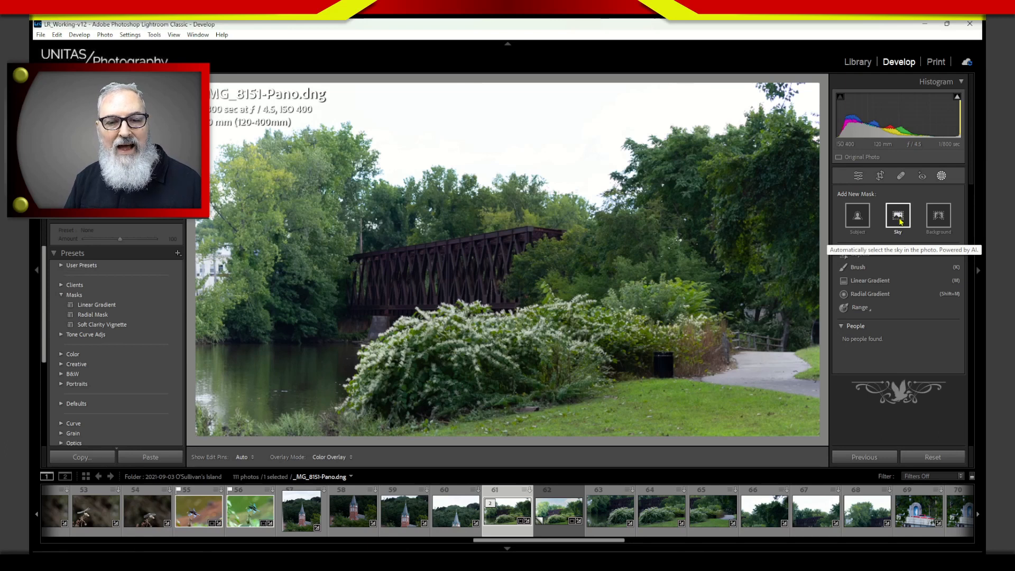
pyautogui.click(898, 219)
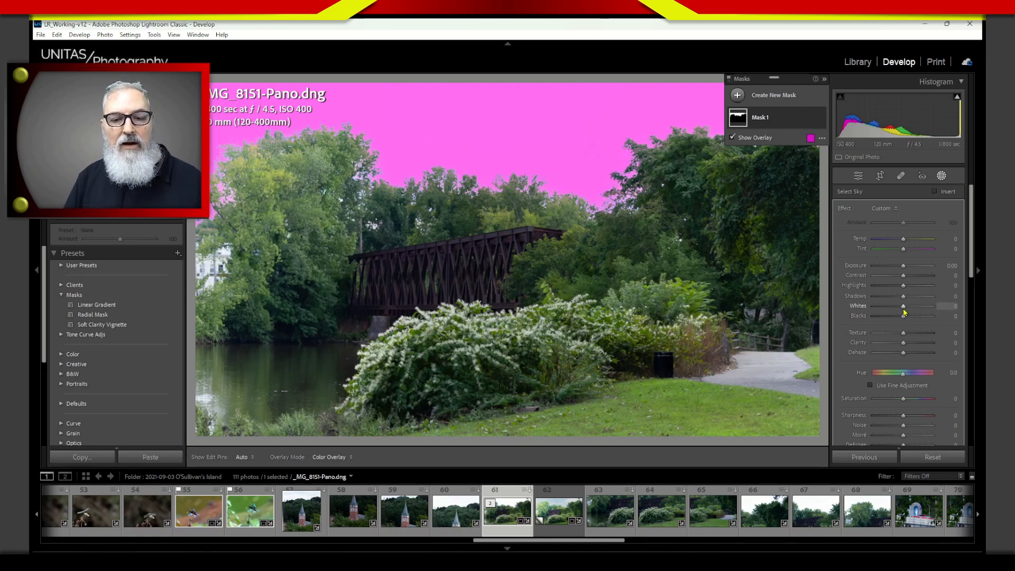
pyautogui.moveTo(903, 307); pyautogui.dragTo(848, 317)
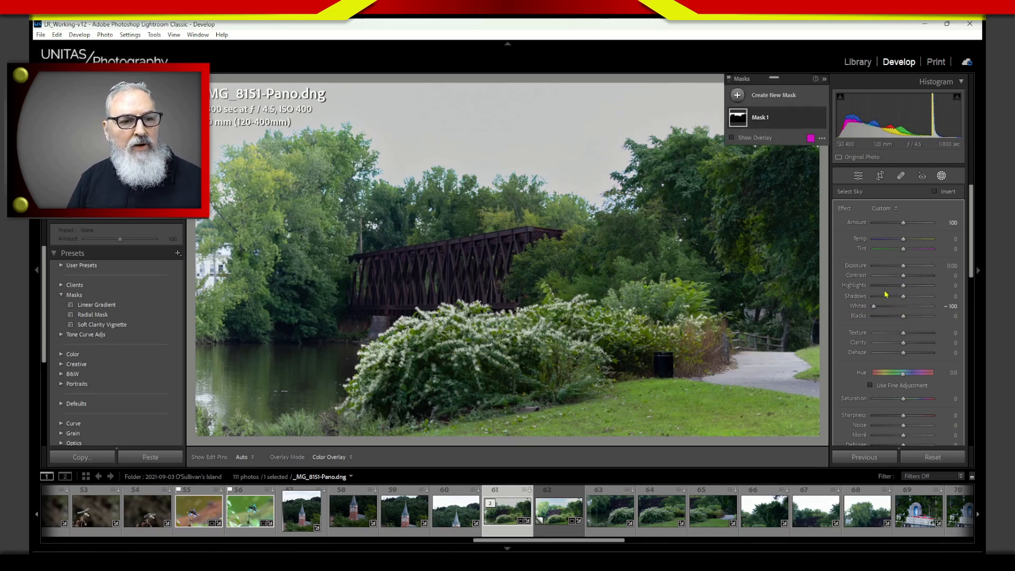
pyautogui.moveTo(880, 290); pyautogui.dragTo(871, 293)
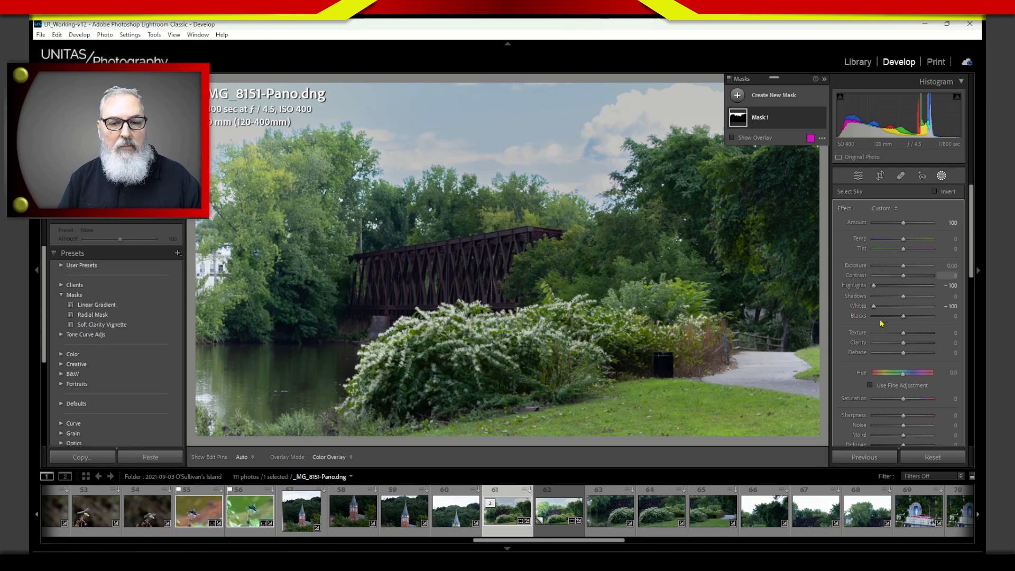
pyautogui.moveTo(873, 311); pyautogui.dragTo(887, 310)
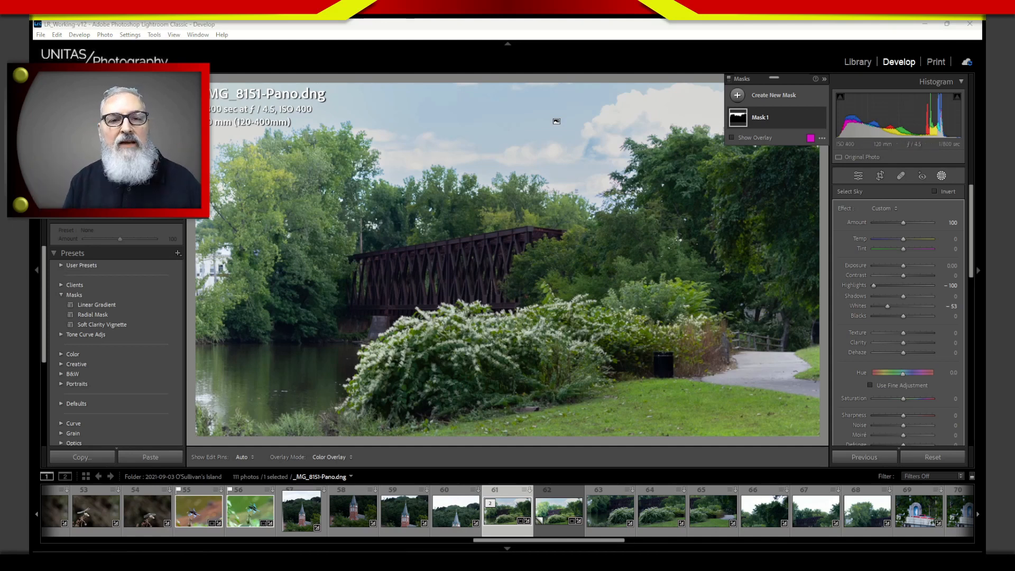
# Rename the new sky mask "Sky"
pyautogui.doubleClick(764, 118)
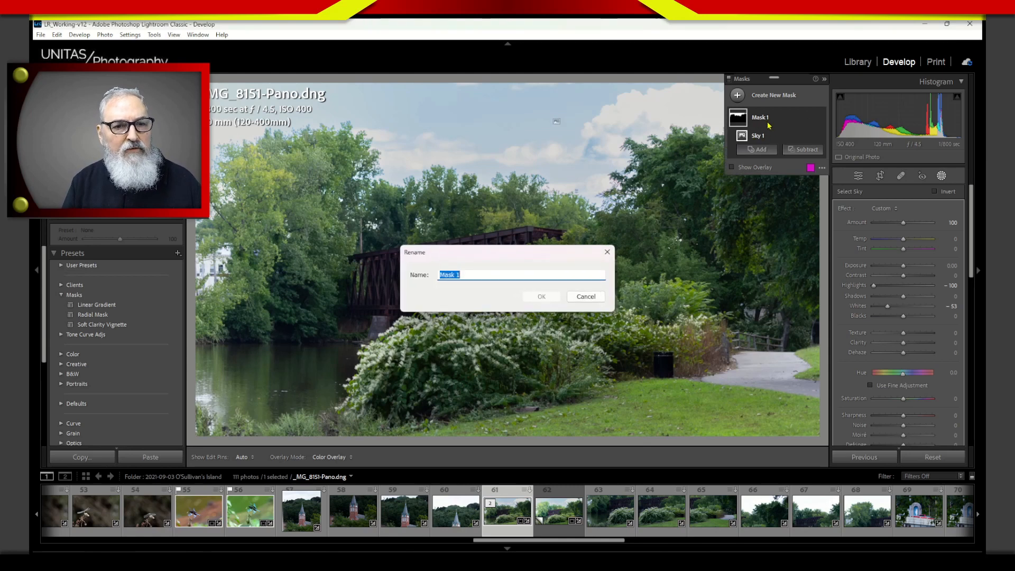
pyautogui.write('Sky')
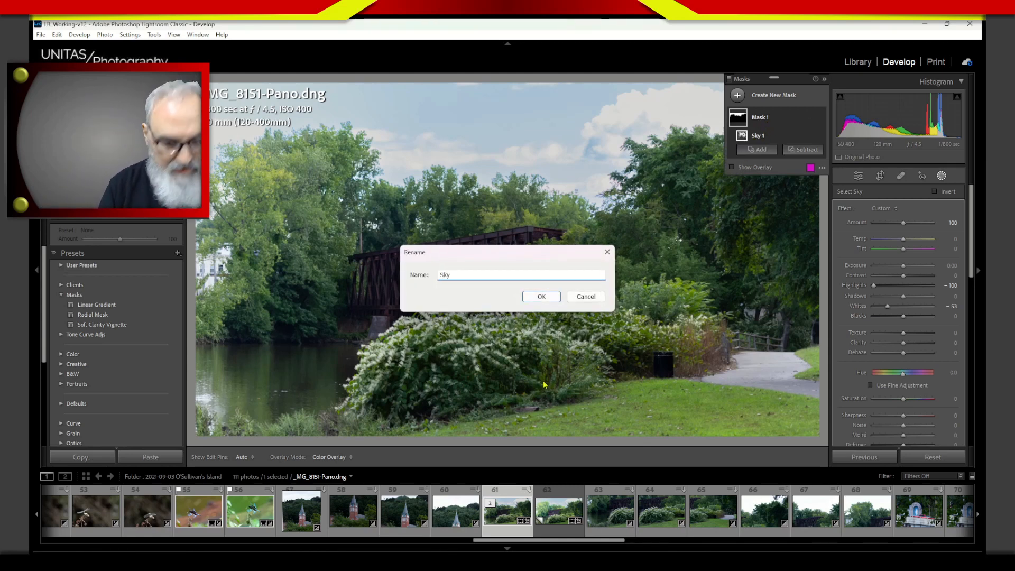
pyautogui.press('Return')
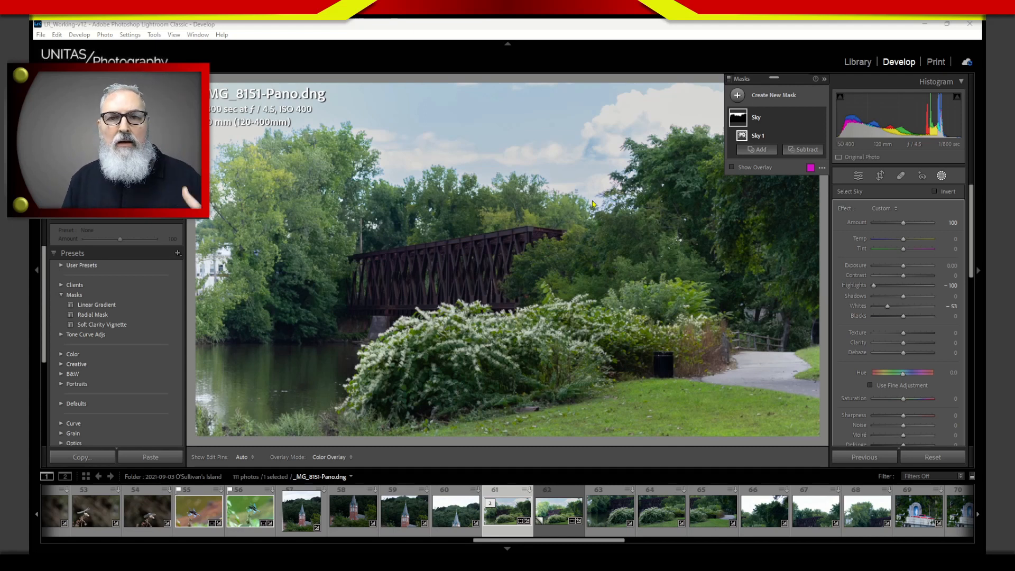
# Trace a dividing line from the lower-left riverbank along the bushes and bridge to the top of the right-hand trees
pyautogui.moveTo(572, 241)
pyautogui.mouseDown()
pyautogui.moveTo(540, 248)
pyautogui.moveTo(511, 307)
pyautogui.moveTo(425, 308)
pyautogui.moveTo(384, 331)
pyautogui.moveTo(347, 391)
pyautogui.moveTo(318, 410)
pyautogui.mouseUp()
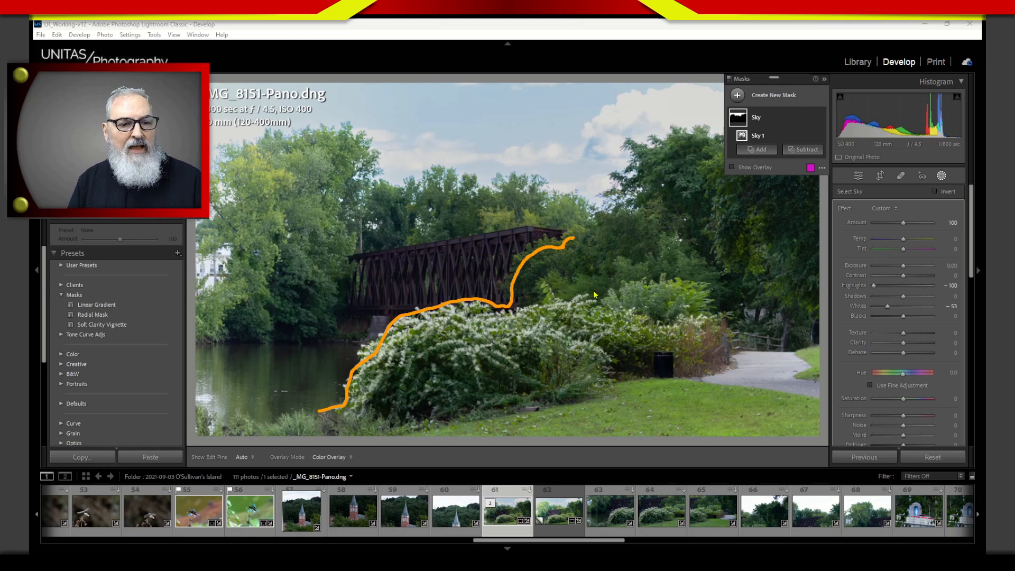
pyautogui.moveTo(573, 239)
pyautogui.mouseDown()
pyautogui.moveTo(622, 195)
pyautogui.moveTo(625, 159)
pyautogui.moveTo(647, 137)
pyautogui.moveTo(683, 128)
pyautogui.moveTo(740, 137)
pyautogui.mouseUp()
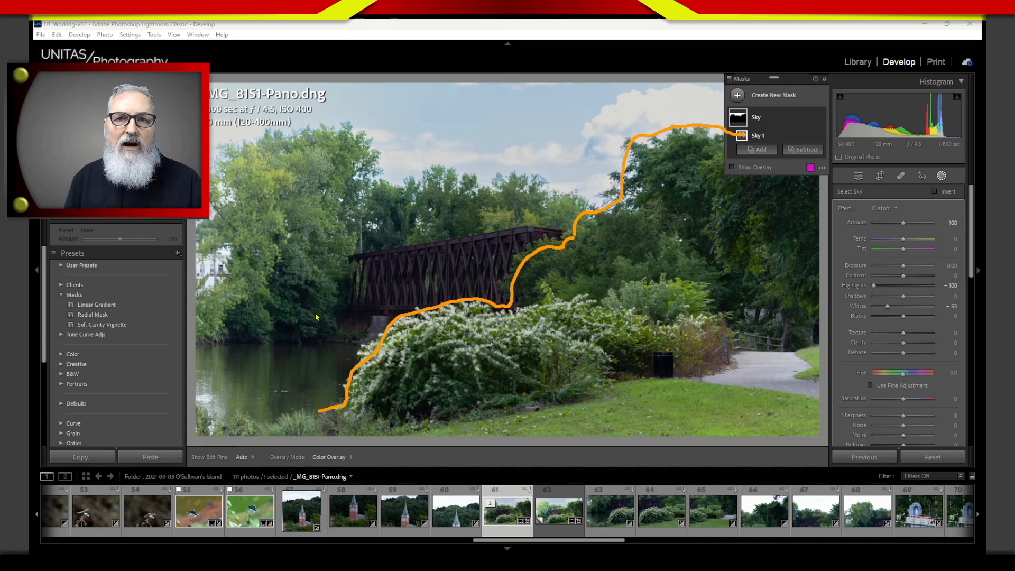
pyautogui.moveTo(320, 410)
pyautogui.mouseDown()
pyautogui.moveTo(255, 421)
pyautogui.moveTo(238, 407)
pyautogui.moveTo(219, 422)
pyautogui.moveTo(186, 396)
pyautogui.mouseUp()
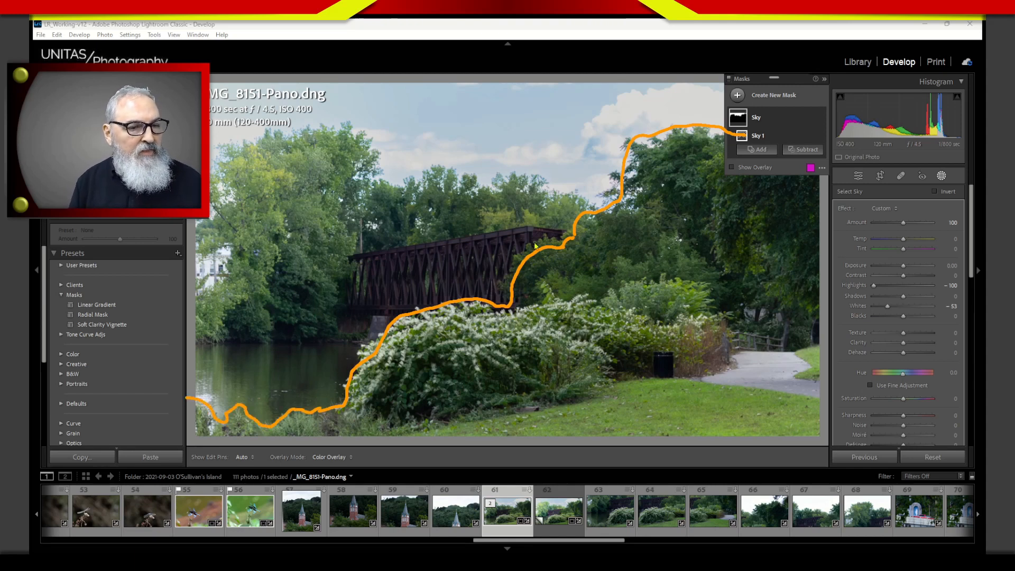
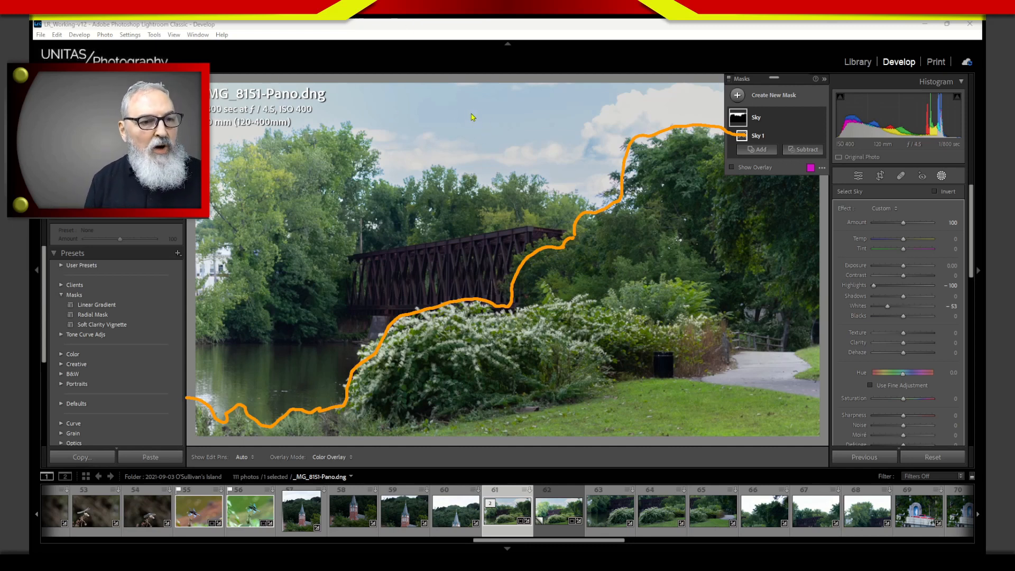
# Write "Lights" across the sky with the annotation pen
pyautogui.moveTo(437, 96)
pyautogui.mouseDown()
pyautogui.moveTo(445, 147)
pyautogui.moveTo(487, 147)
pyautogui.mouseUp()
pyautogui.moveTo(501, 127); pyautogui.dragTo(506, 148)
pyautogui.moveTo(492, 109)
pyautogui.mouseDown()
pyautogui.moveTo(537, 135)
pyautogui.moveTo(522, 153)
pyautogui.mouseUp()
pyautogui.moveTo(556, 105); pyautogui.dragTo(579, 144)
pyautogui.moveTo(594, 108)
pyautogui.mouseDown()
pyautogui.moveTo(602, 136)
pyautogui.moveTo(616, 109)
pyautogui.mouseUp()
pyautogui.moveTo(642, 102); pyautogui.dragTo(626, 130)
# Write "Midtones" across the left trees and the bridge
pyautogui.moveTo(278, 282); pyautogui.dragTo(336, 274)
pyautogui.moveTo(321, 233)
pyautogui.mouseDown()
pyautogui.moveTo(333, 237)
pyautogui.moveTo(370, 211)
pyautogui.moveTo(423, 249)
pyautogui.moveTo(520, 226)
pyautogui.mouseUp()
pyautogui.moveTo(541, 214); pyautogui.dragTo(525, 233)
# Write "Shadows" across the bushes and dark trees on the right of the dividing line, and clear the annotations
pyautogui.moveTo(587, 330); pyautogui.dragTo(565, 418)
pyautogui.moveTo(613, 322)
pyautogui.mouseDown()
pyautogui.moveTo(620, 381)
pyautogui.moveTo(655, 370)
pyautogui.mouseUp()
pyautogui.moveTo(682, 344)
pyautogui.mouseDown()
pyautogui.moveTo(693, 353)
pyautogui.moveTo(748, 312)
pyautogui.mouseUp()
pyautogui.moveTo(769, 277)
pyautogui.mouseDown()
pyautogui.moveTo(803, 238)
pyautogui.moveTo(803, 307)
pyautogui.mouseUp()
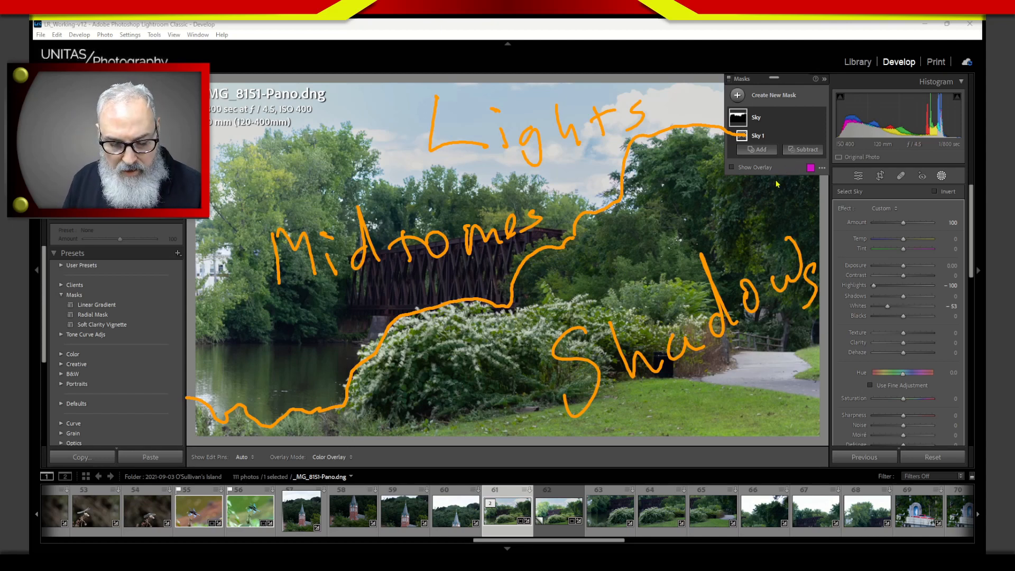
pyautogui.press('Escape')
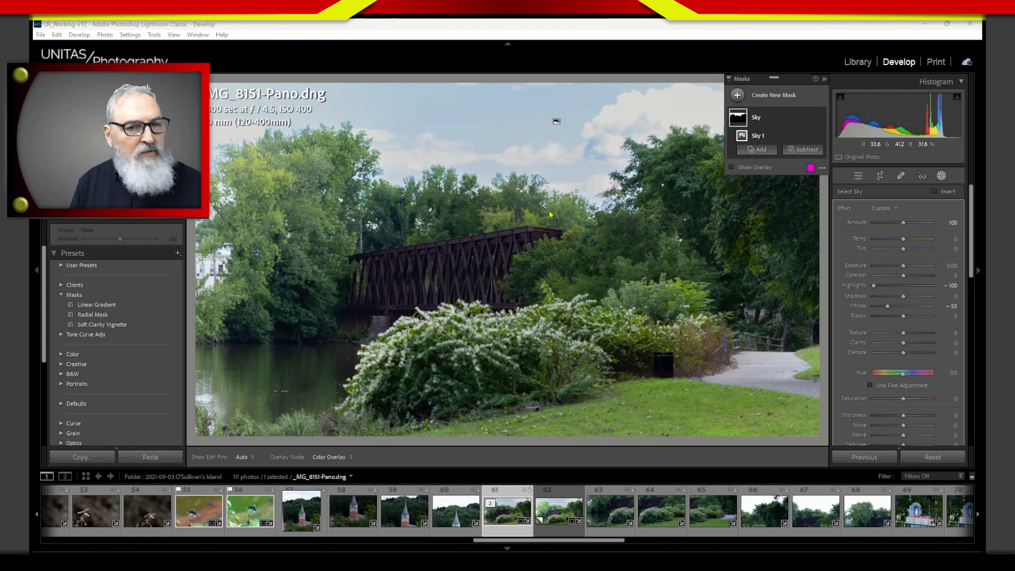
# Add a new brush mask with size 8.4, feather 50, flow 100, density 100 and Auto Mask off
pyautogui.click(753, 98)
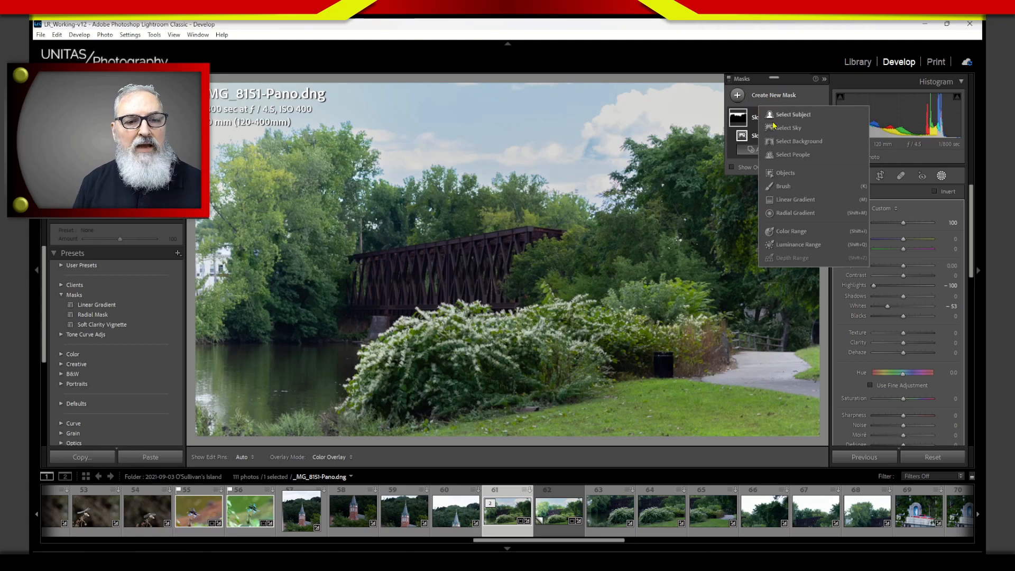
pyautogui.click(781, 188)
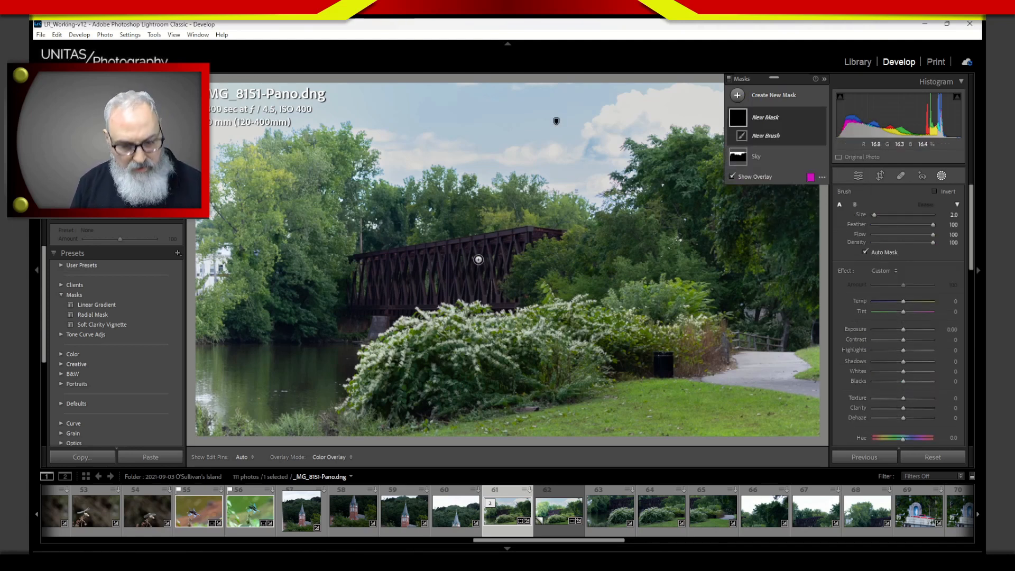
pyautogui.moveTo(874, 215); pyautogui.dragTo(881, 216)
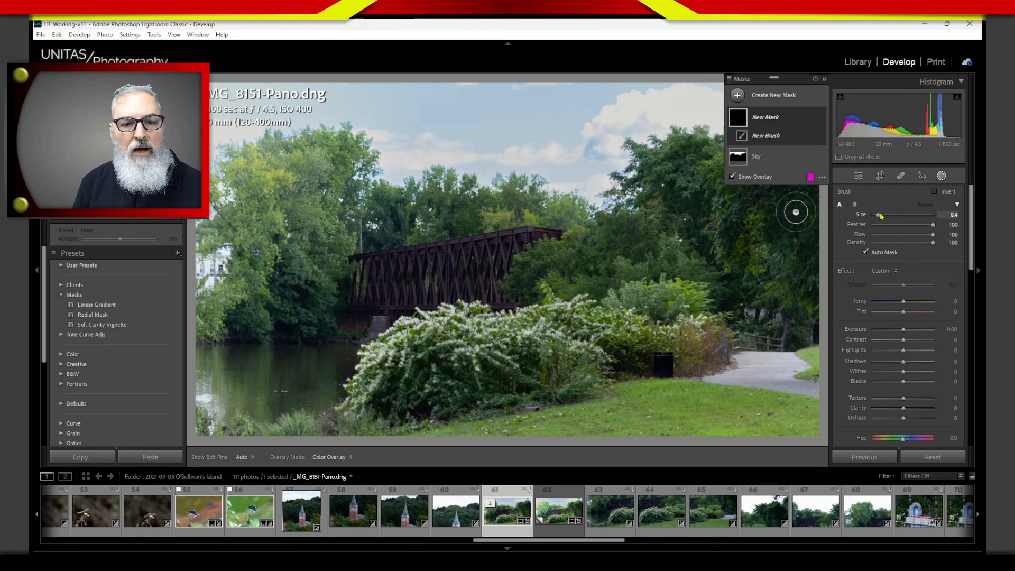
pyautogui.click(904, 225)
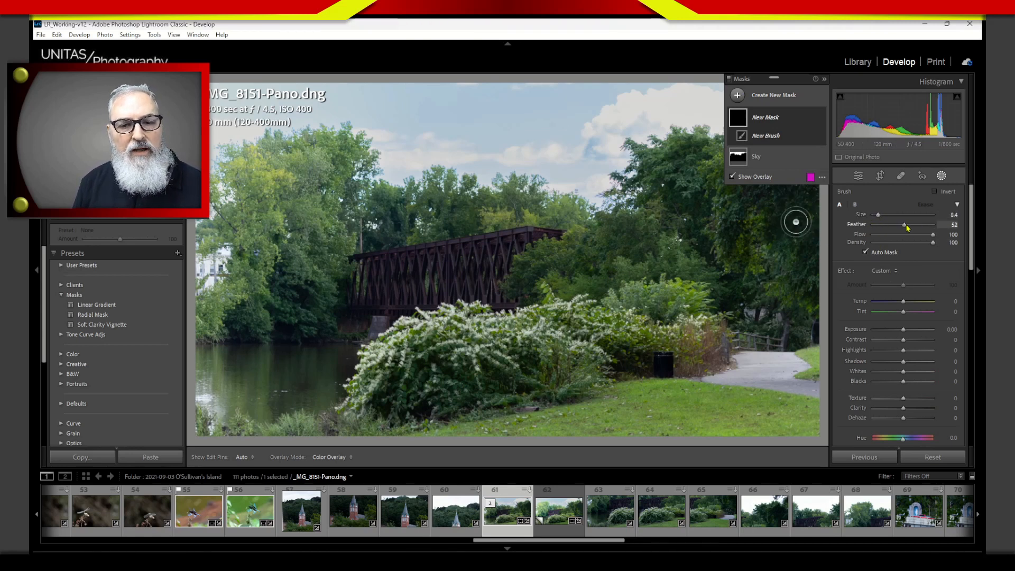
pyautogui.moveTo(907, 225); pyautogui.dragTo(904, 226)
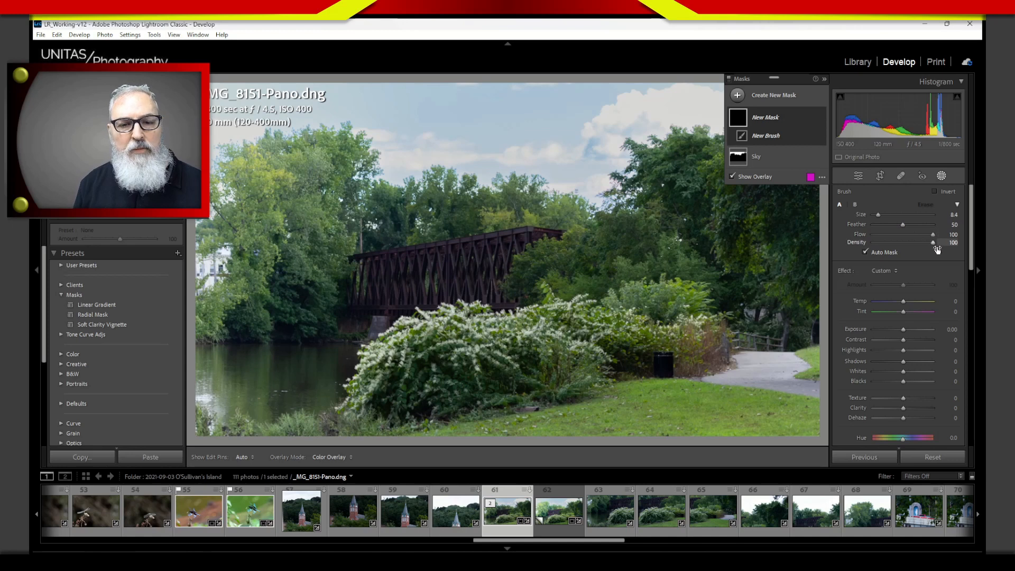
pyautogui.click(871, 254)
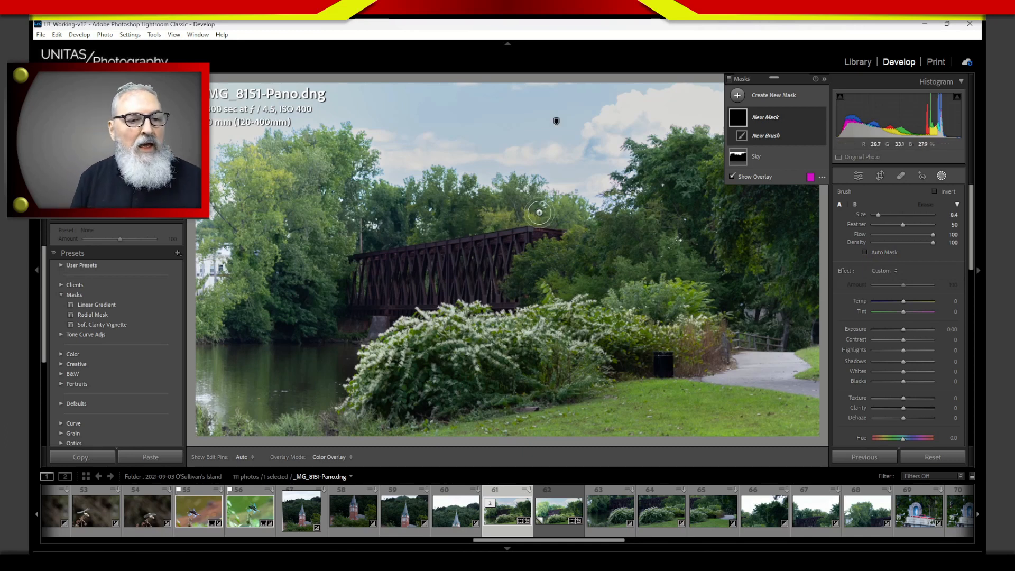
# Paint the mask over the trees behind the bridge, part of the bridge, and the upper edge of the left-hand trees
pyautogui.press('h')
pyautogui.moveTo(562, 211)
pyautogui.mouseDown()
pyautogui.moveTo(513, 198)
pyautogui.moveTo(484, 209)
pyautogui.moveTo(485, 223)
pyautogui.moveTo(525, 229)
pyautogui.moveTo(508, 234)
pyautogui.moveTo(474, 280)
pyautogui.moveTo(487, 234)
pyautogui.moveTo(461, 223)
pyautogui.moveTo(475, 260)
pyautogui.mouseUp()
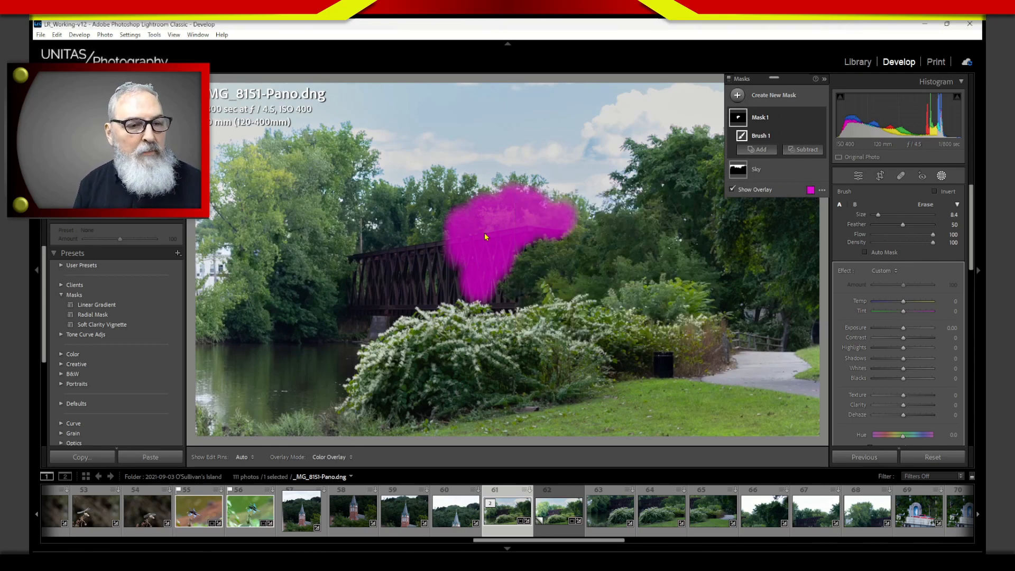
pyautogui.press('h')
pyautogui.moveTo(429, 201)
pyautogui.mouseDown()
pyautogui.moveTo(420, 220)
pyautogui.moveTo(449, 236)
pyautogui.mouseUp()
pyautogui.moveTo(399, 209)
pyautogui.mouseDown()
pyautogui.moveTo(344, 186)
pyautogui.moveTo(336, 166)
pyautogui.moveTo(346, 150)
pyautogui.moveTo(310, 145)
pyautogui.moveTo(267, 152)
pyautogui.moveTo(240, 175)
pyautogui.moveTo(251, 202)
pyautogui.moveTo(208, 237)
pyautogui.moveTo(312, 158)
pyautogui.mouseUp()
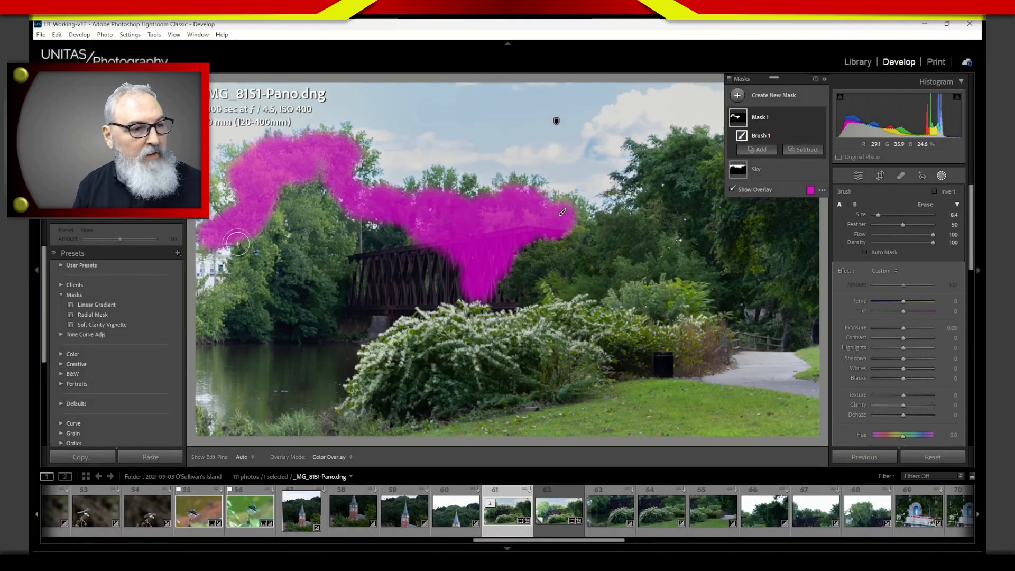
# Fill the mask across the rest of the left-hand trees, the bridge and the river
pyautogui.moveTo(237, 243)
pyautogui.mouseDown()
pyautogui.moveTo(240, 295)
pyautogui.moveTo(204, 311)
pyautogui.moveTo(200, 322)
pyautogui.moveTo(228, 327)
pyautogui.mouseUp()
pyautogui.moveTo(301, 177)
pyautogui.mouseDown()
pyautogui.moveTo(259, 272)
pyautogui.moveTo(322, 171)
pyautogui.moveTo(331, 219)
pyautogui.moveTo(288, 252)
pyautogui.moveTo(334, 194)
pyautogui.moveTo(373, 235)
pyautogui.moveTo(405, 234)
pyautogui.moveTo(396, 222)
pyautogui.moveTo(356, 246)
pyautogui.moveTo(432, 262)
pyautogui.moveTo(462, 283)
pyautogui.moveTo(381, 305)
pyautogui.moveTo(379, 319)
pyautogui.moveTo(400, 278)
pyautogui.moveTo(362, 288)
pyautogui.moveTo(348, 264)
pyautogui.moveTo(323, 257)
pyautogui.mouseUp()
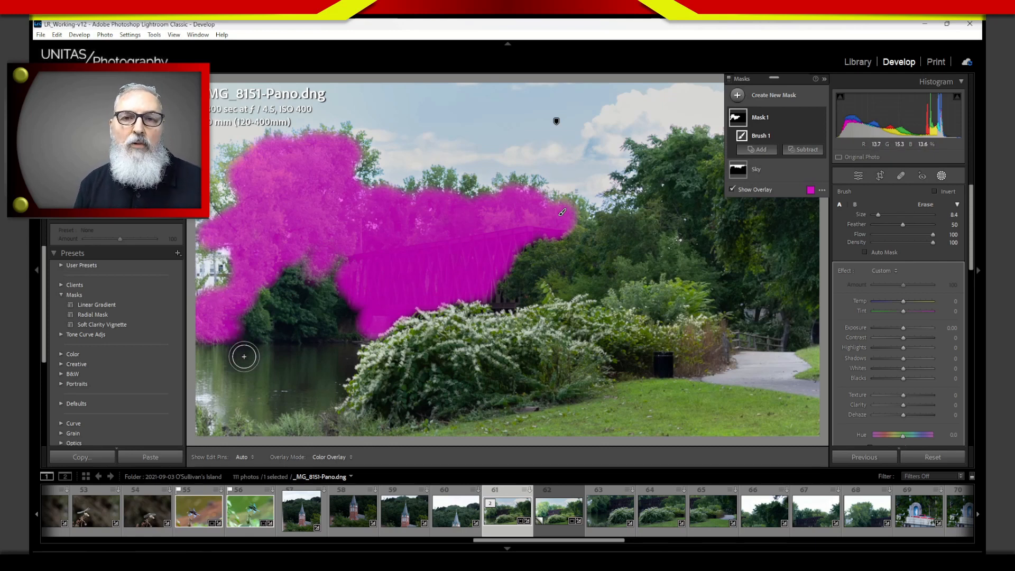
pyautogui.moveTo(221, 343)
pyautogui.mouseDown()
pyautogui.moveTo(202, 383)
pyautogui.moveTo(295, 236)
pyautogui.moveTo(277, 307)
pyautogui.moveTo(290, 324)
pyautogui.moveTo(325, 294)
pyautogui.moveTo(358, 306)
pyautogui.moveTo(365, 333)
pyautogui.moveTo(349, 338)
pyautogui.moveTo(325, 396)
pyautogui.moveTo(281, 395)
pyautogui.moveTo(266, 411)
pyautogui.moveTo(241, 395)
pyautogui.moveTo(224, 407)
pyautogui.moveTo(205, 387)
pyautogui.moveTo(257, 360)
pyautogui.moveTo(290, 385)
pyautogui.moveTo(308, 370)
pyautogui.moveTo(336, 289)
pyautogui.mouseUp()
pyautogui.moveTo(457, 240)
pyautogui.mouseDown()
pyautogui.moveTo(417, 265)
pyautogui.moveTo(327, 265)
pyautogui.moveTo(489, 220)
pyautogui.mouseUp()
pyautogui.moveTo(488, 220); pyautogui.dragTo(530, 214)
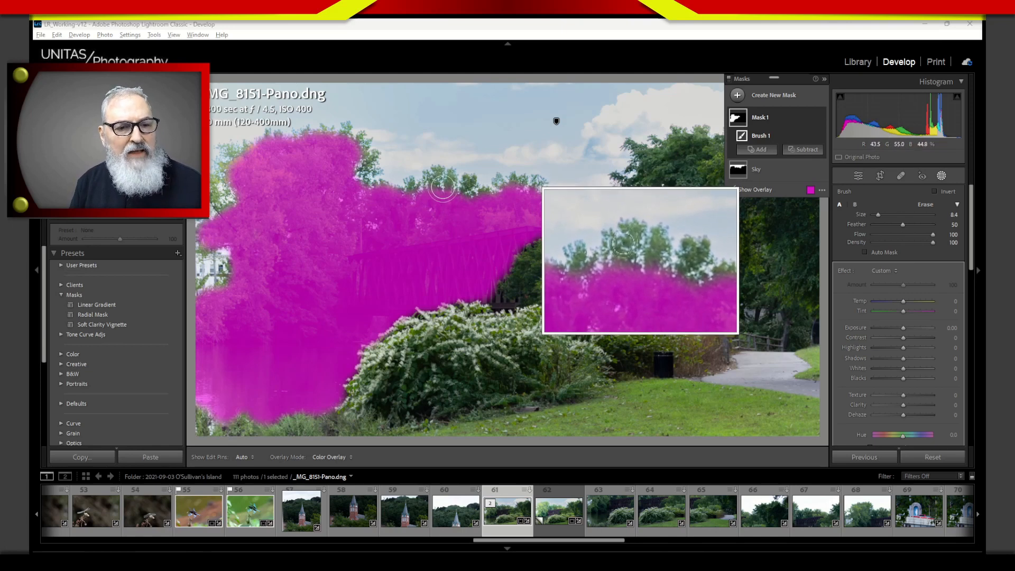
# Try painting the treetops above the bridge with Auto Mask off, and undo the stroke
pyautogui.moveTo(448, 187); pyautogui.dragTo(443, 192)
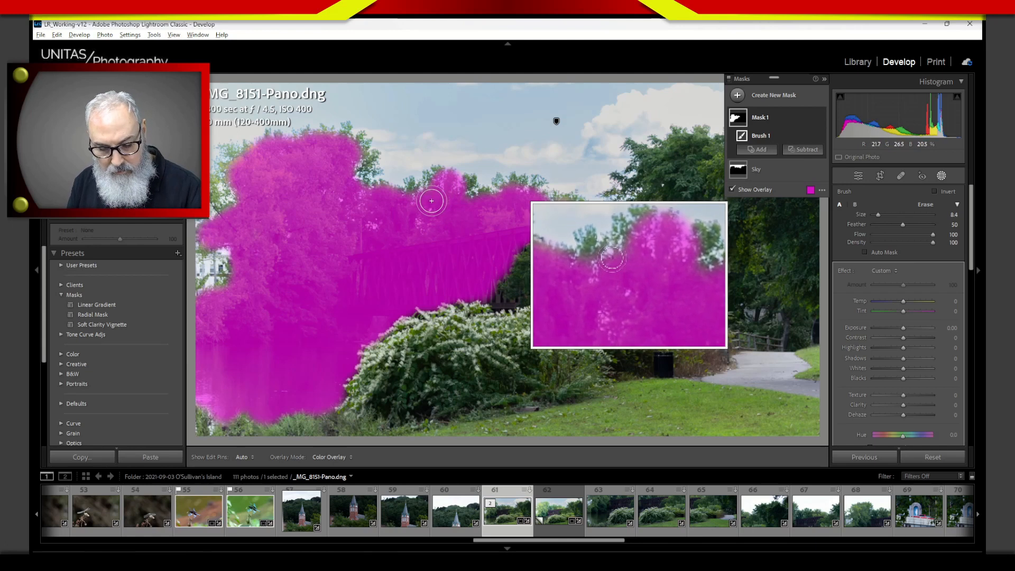
pyautogui.hotkey('ctrl', 'z')
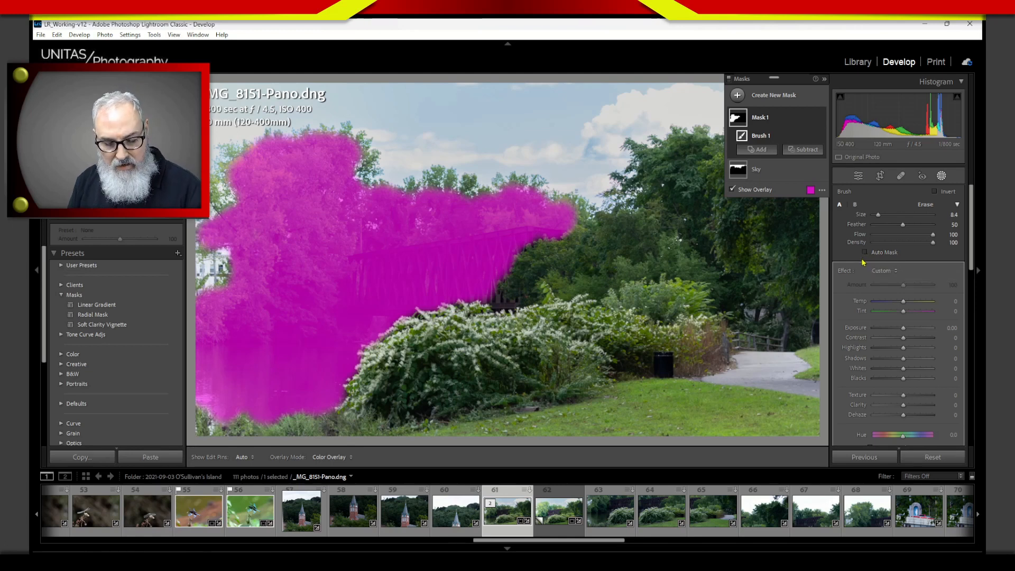
# Turn on Auto Mask, reduce the brush size to 3, and extend the mask over the treetops behind the bridge to its right end
pyautogui.press('alt')
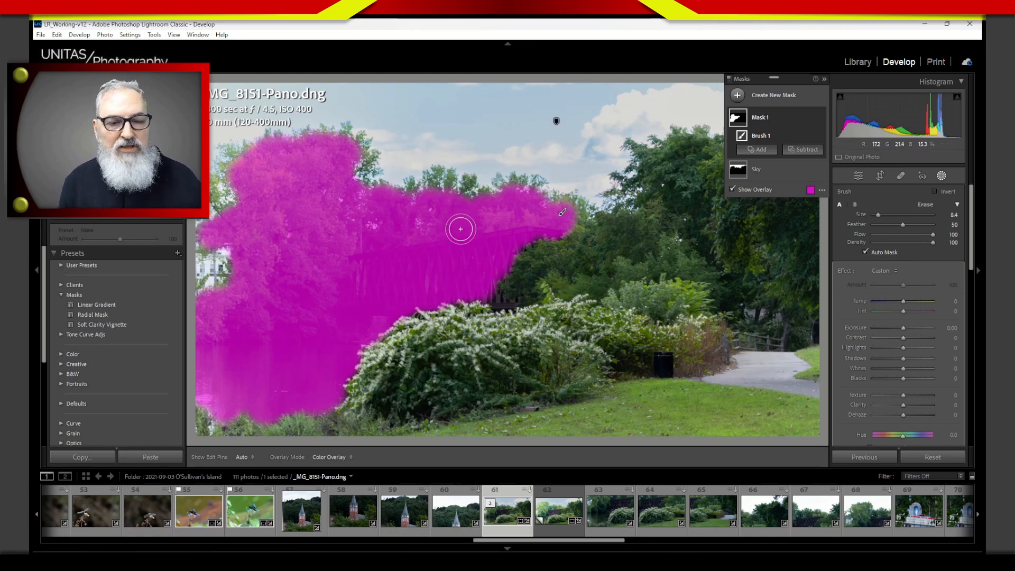
pyautogui.scroll(-4, 454, 239)
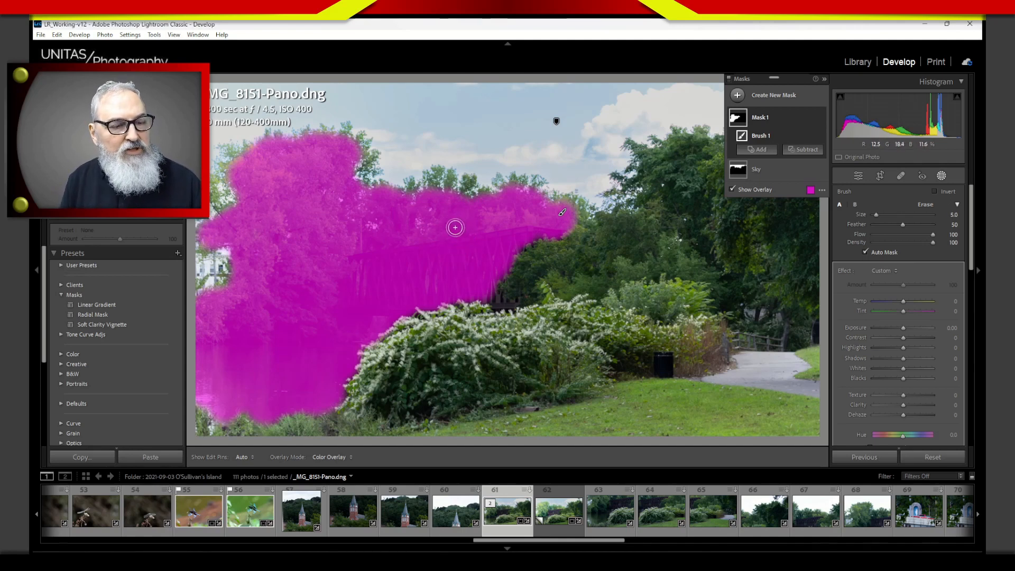
pyautogui.scroll(-2, 463, 195)
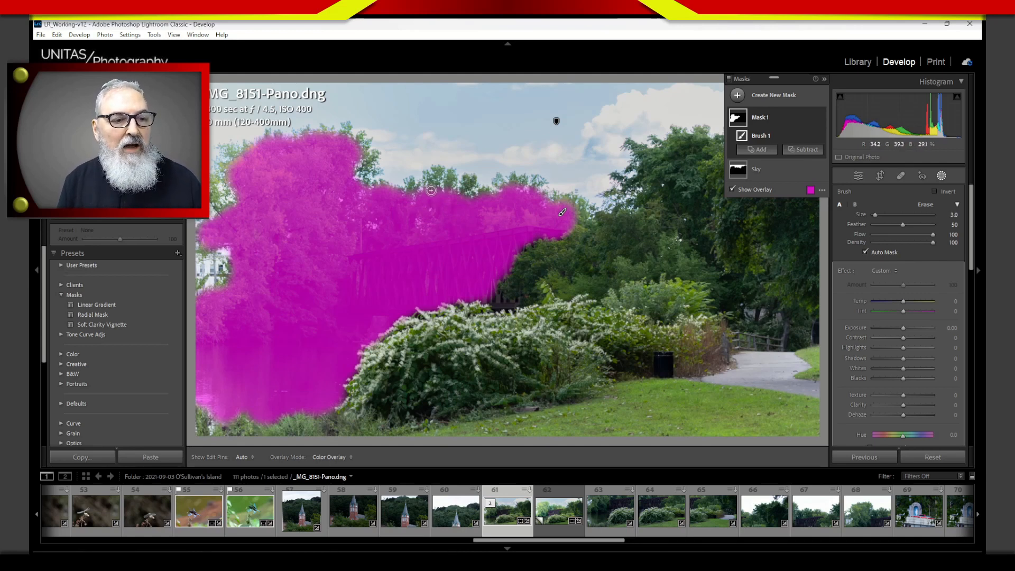
pyautogui.press('h')
pyautogui.moveTo(427, 177)
pyautogui.mouseDown()
pyautogui.moveTo(437, 171)
pyautogui.moveTo(447, 187)
pyautogui.moveTo(452, 179)
pyautogui.moveTo(455, 195)
pyautogui.moveTo(472, 180)
pyautogui.moveTo(478, 225)
pyautogui.mouseUp()
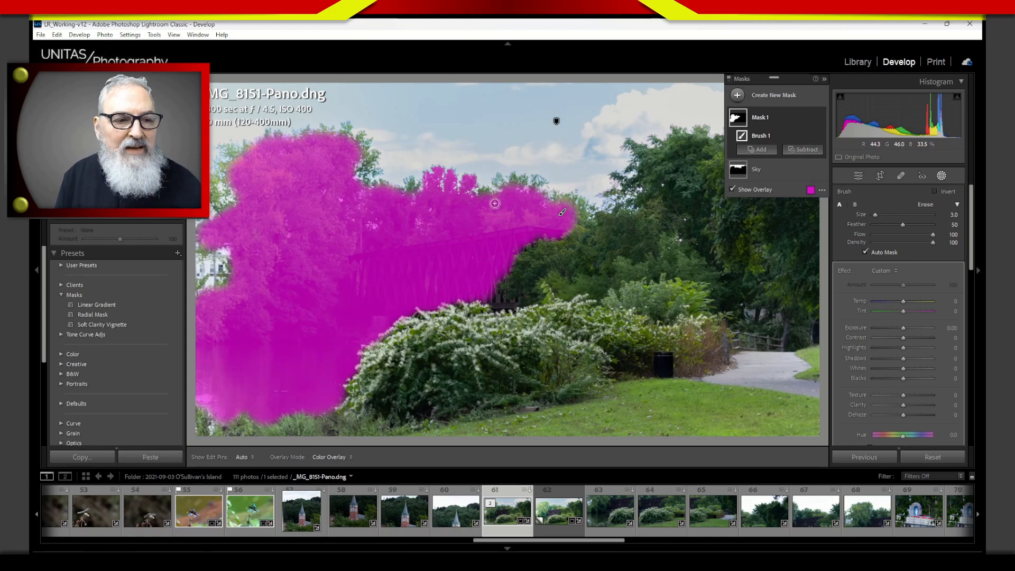
pyautogui.moveTo(483, 201)
pyautogui.mouseDown()
pyautogui.moveTo(484, 189)
pyautogui.moveTo(502, 191)
pyautogui.moveTo(495, 183)
pyautogui.moveTo(534, 190)
pyautogui.mouseUp()
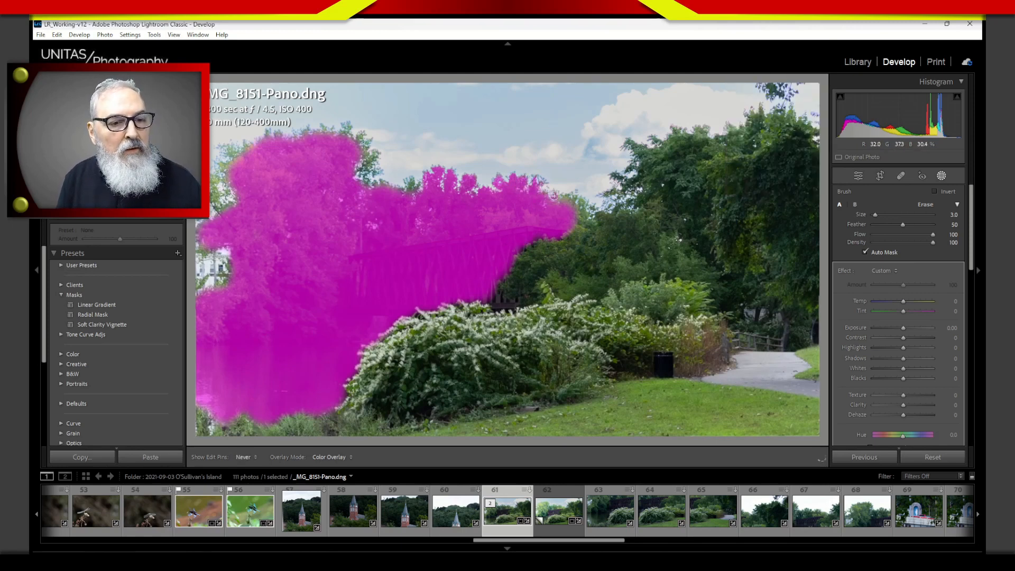
pyautogui.moveTo(571, 206)
pyautogui.mouseDown()
pyautogui.moveTo(586, 214)
pyautogui.moveTo(575, 222)
pyautogui.moveTo(573, 208)
pyautogui.moveTo(546, 197)
pyautogui.mouseUp()
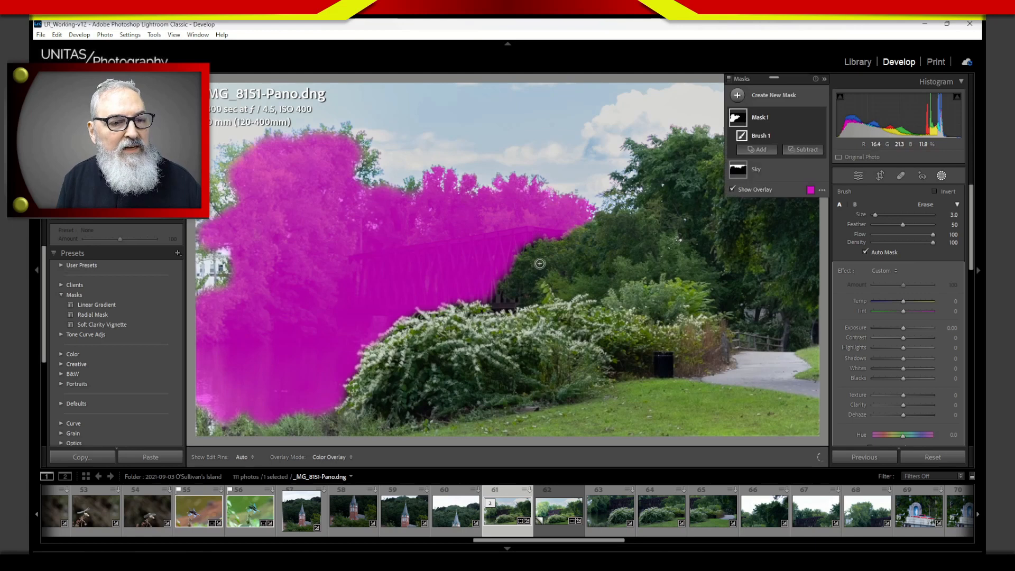
# Extend the mask along the treetops from the bridge to the left tree's crown, undoing the unwanted strokes
pyautogui.moveTo(406, 195)
pyautogui.mouseDown()
pyautogui.moveTo(415, 184)
pyautogui.moveTo(408, 206)
pyautogui.mouseUp()
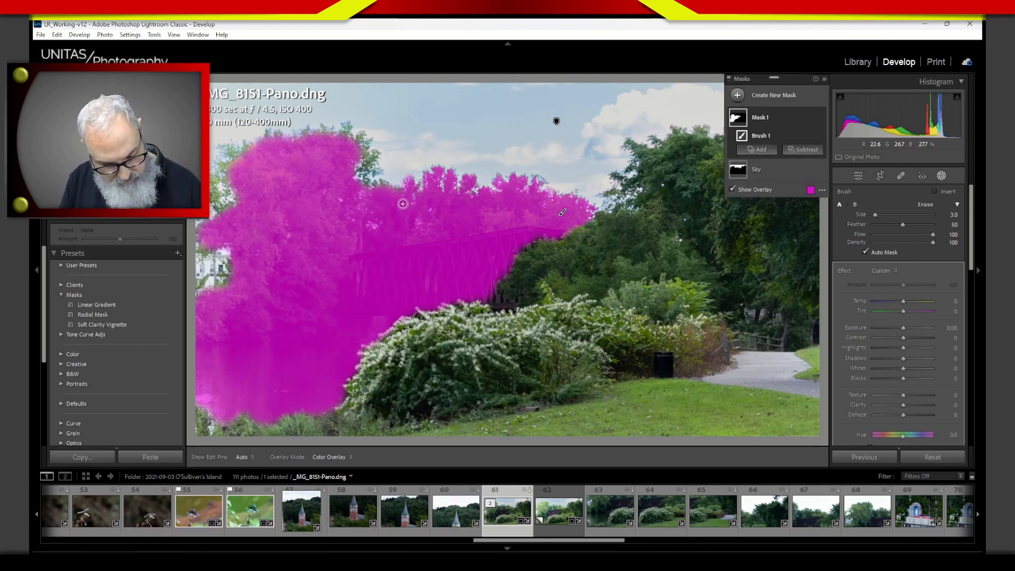
pyautogui.hotkey('ctrl', 'z')
pyautogui.moveTo(411, 191)
pyautogui.mouseDown()
pyautogui.moveTo(362, 187)
pyautogui.moveTo(353, 171)
pyautogui.moveTo(373, 154)
pyautogui.moveTo(366, 171)
pyautogui.moveTo(376, 172)
pyautogui.moveTo(346, 125)
pyautogui.moveTo(286, 147)
pyautogui.moveTo(278, 134)
pyautogui.moveTo(246, 143)
pyautogui.moveTo(238, 156)
pyautogui.moveTo(250, 210)
pyautogui.moveTo(237, 168)
pyautogui.mouseUp()
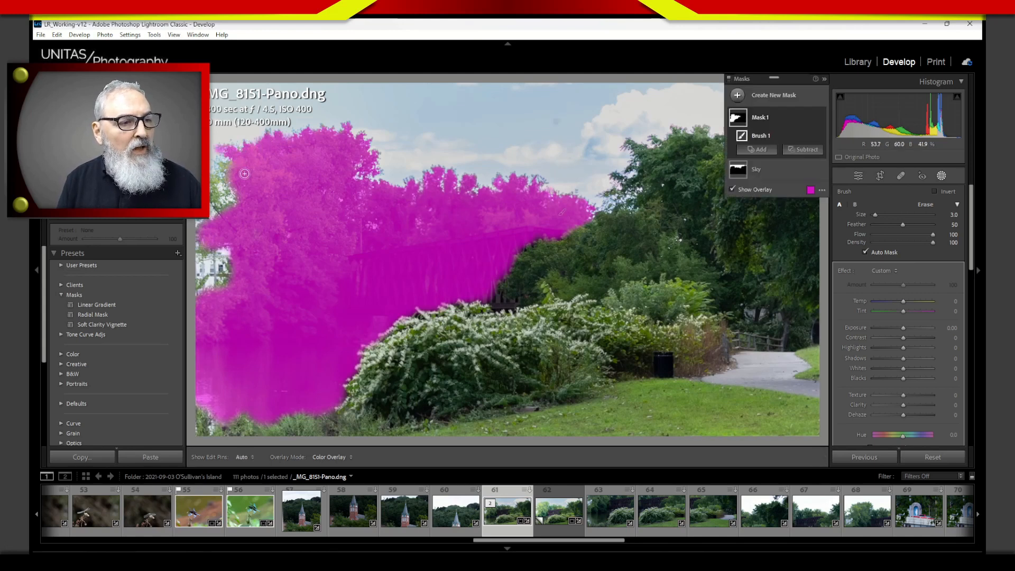
pyautogui.hotkey('ctrl', 'z')
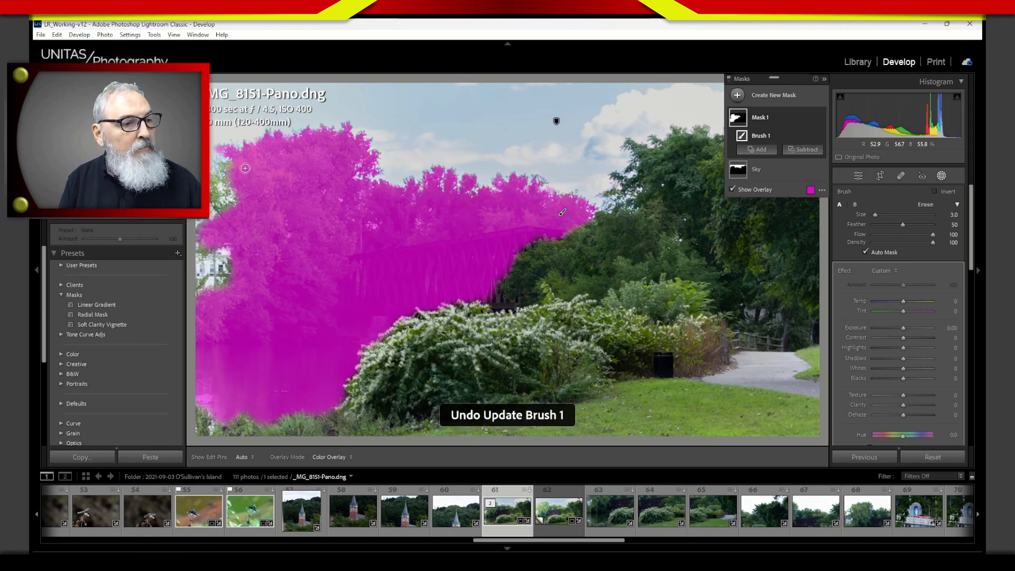
pyautogui.hotkey('ctrl', 'z')
pyautogui.moveTo(316, 146)
pyautogui.mouseDown()
pyautogui.moveTo(327, 134)
pyautogui.moveTo(317, 141)
pyautogui.mouseUp()
pyautogui.press('h')
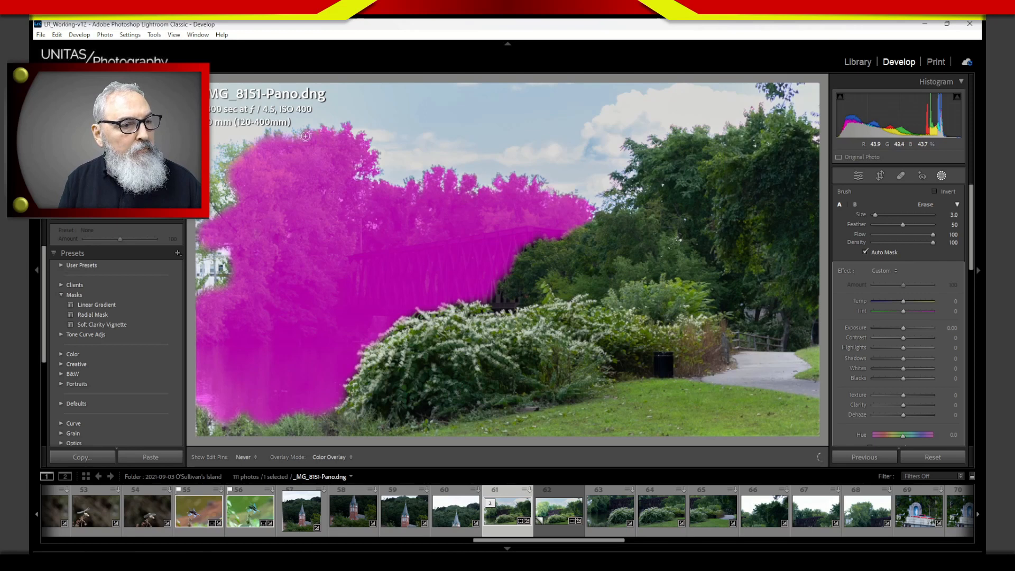
pyautogui.press('h')
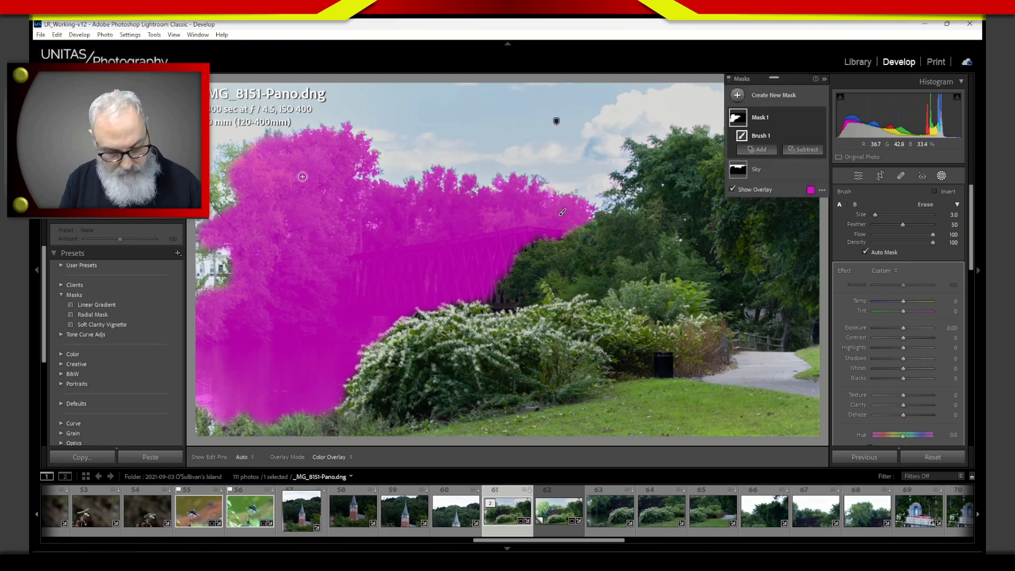
# Reduce the brush size to 2 and paint the mask over the left tree's outer branches down to the building
pyautogui.press('[')
pyautogui.press('[')
pyautogui.press('h')
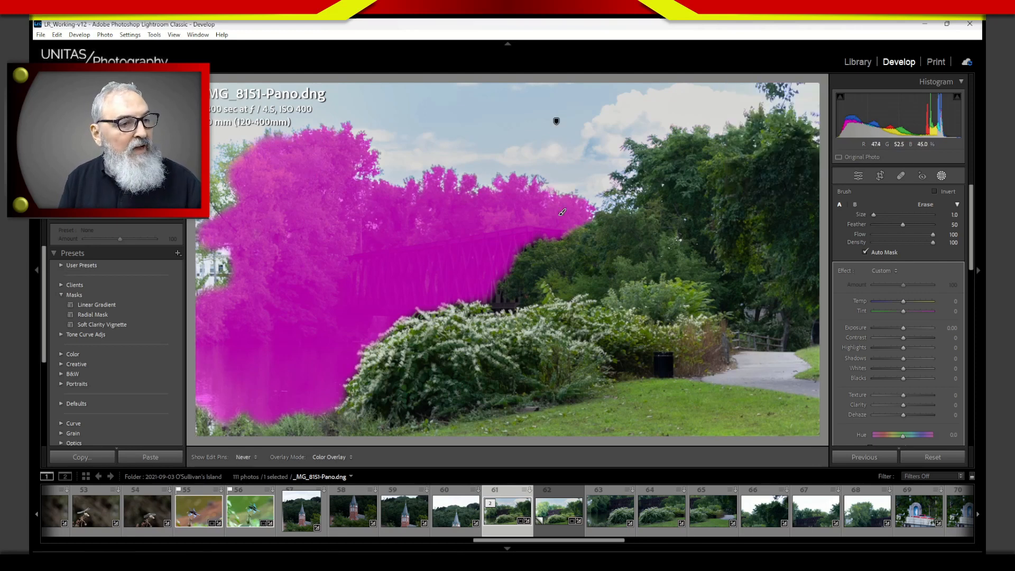
pyautogui.press('h')
pyautogui.press('h')
pyautogui.press(']')
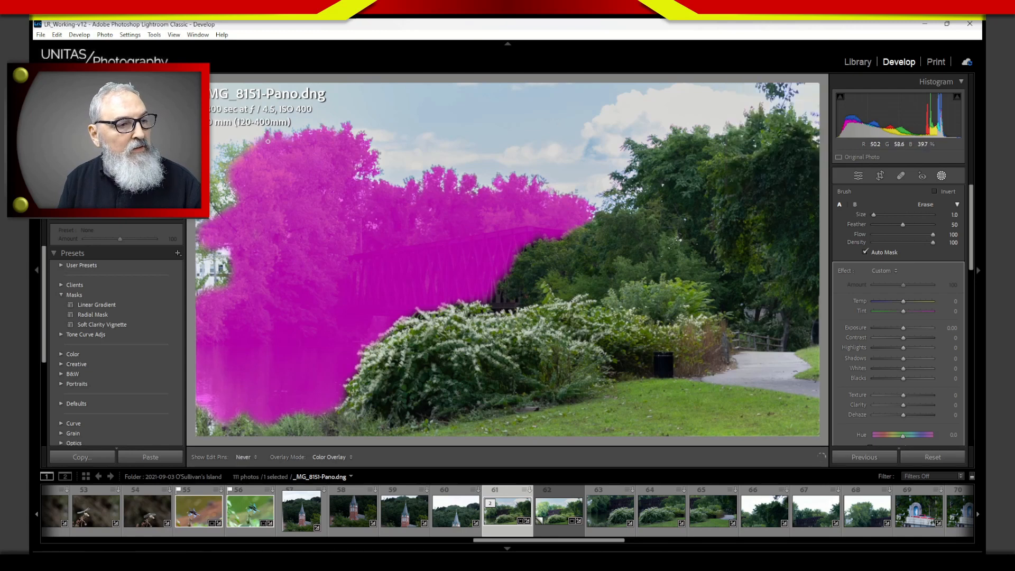
pyautogui.press('h')
pyautogui.press('h')
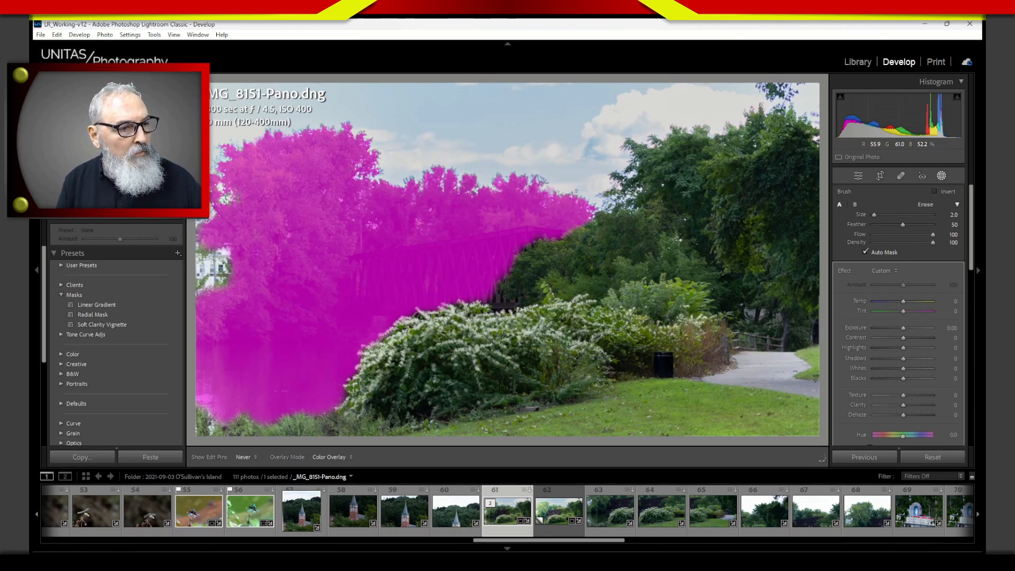
pyautogui.moveTo(204, 230); pyautogui.dragTo(199, 250)
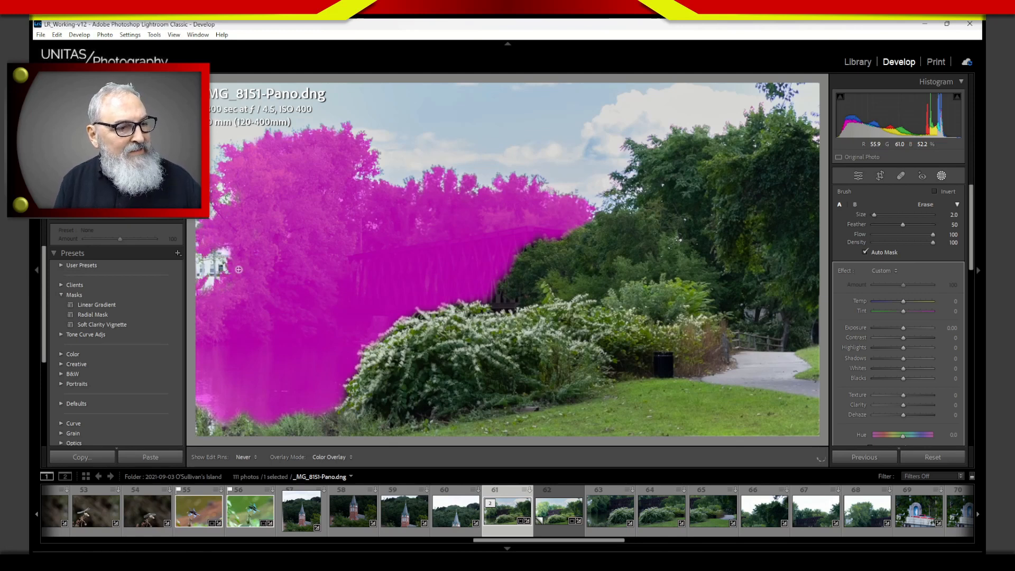
pyautogui.press('h')
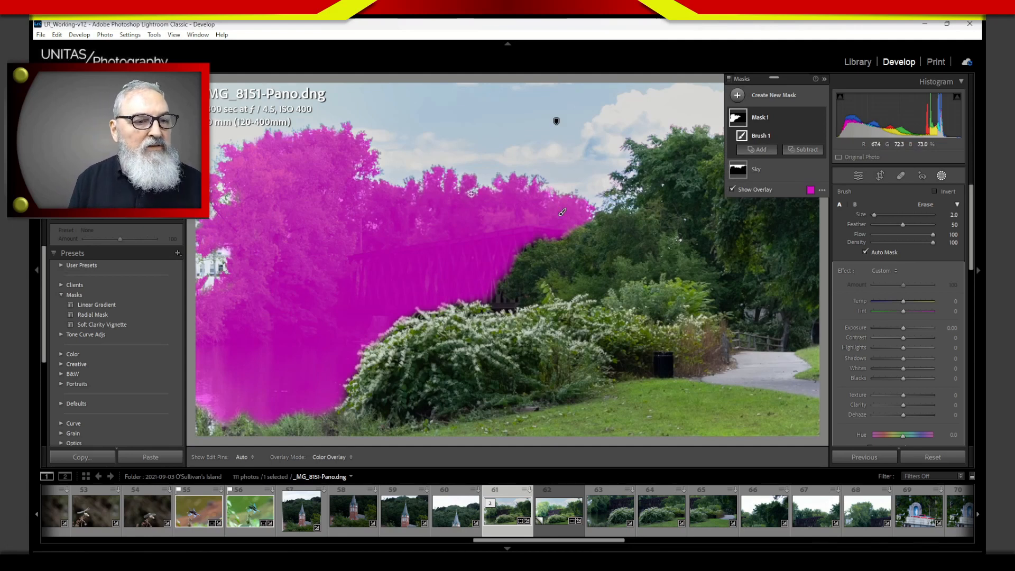
# Enlarge the brush to size 4 and paint the mask along the river's near edge above the grasses
pyautogui.press('h')
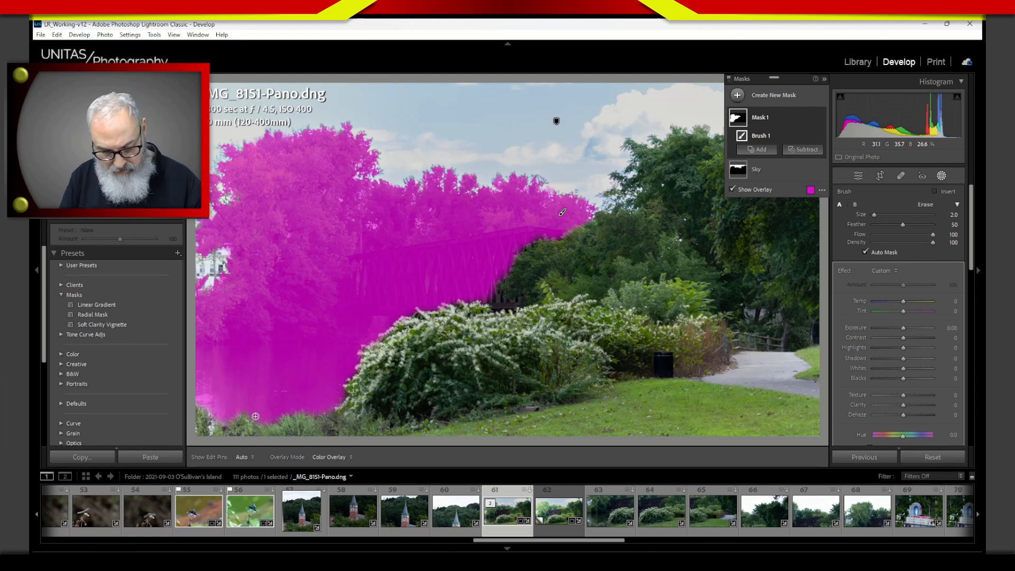
pyautogui.press(']')
pyautogui.press(']')
pyautogui.press('h')
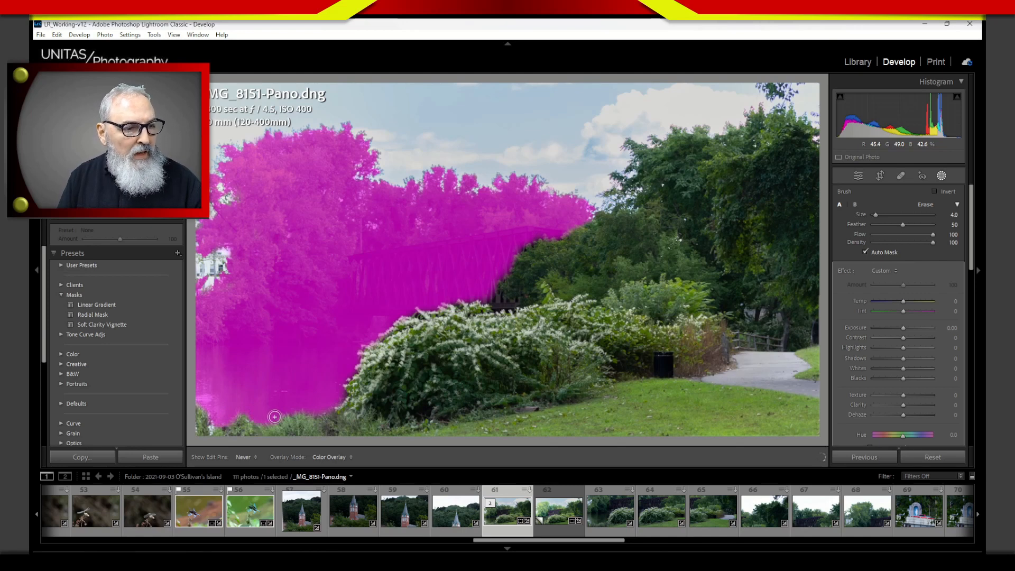
pyautogui.press('h')
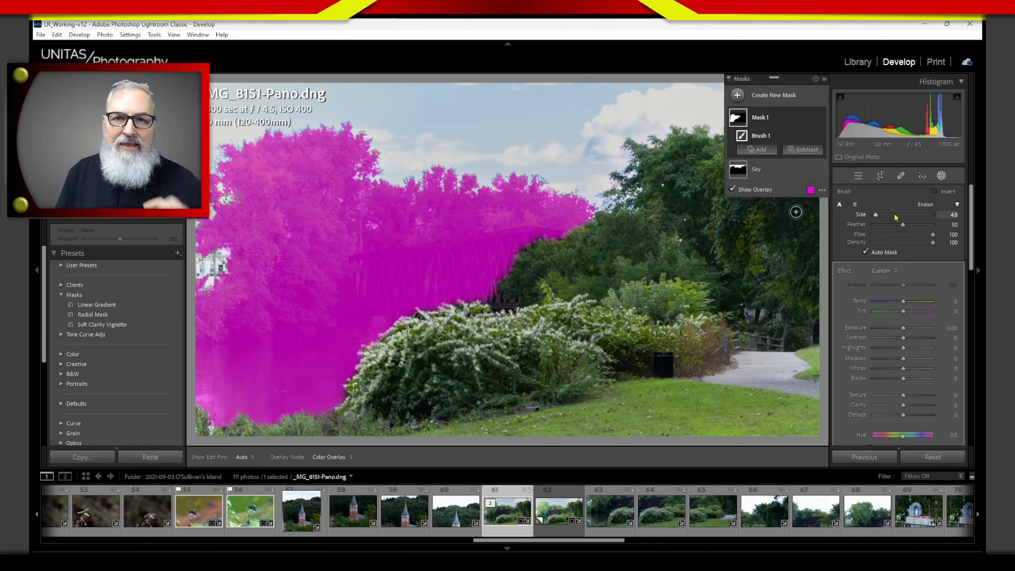
# Set the brush feather to 100 and, with the edit pins hidden, finish painting the mask over the bridge's lower right end
pyautogui.moveTo(903, 226); pyautogui.dragTo(909, 225)
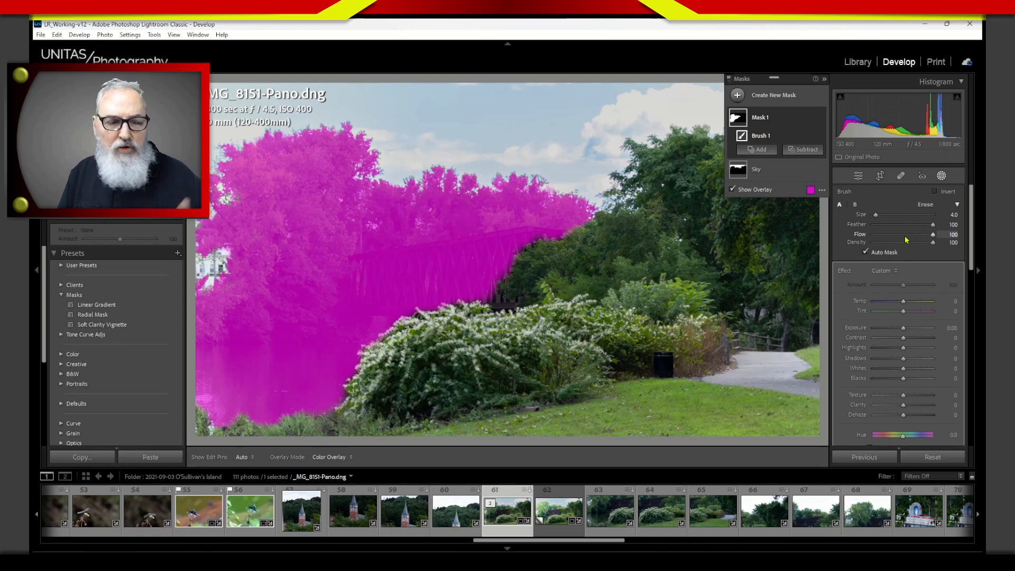
pyautogui.press('h')
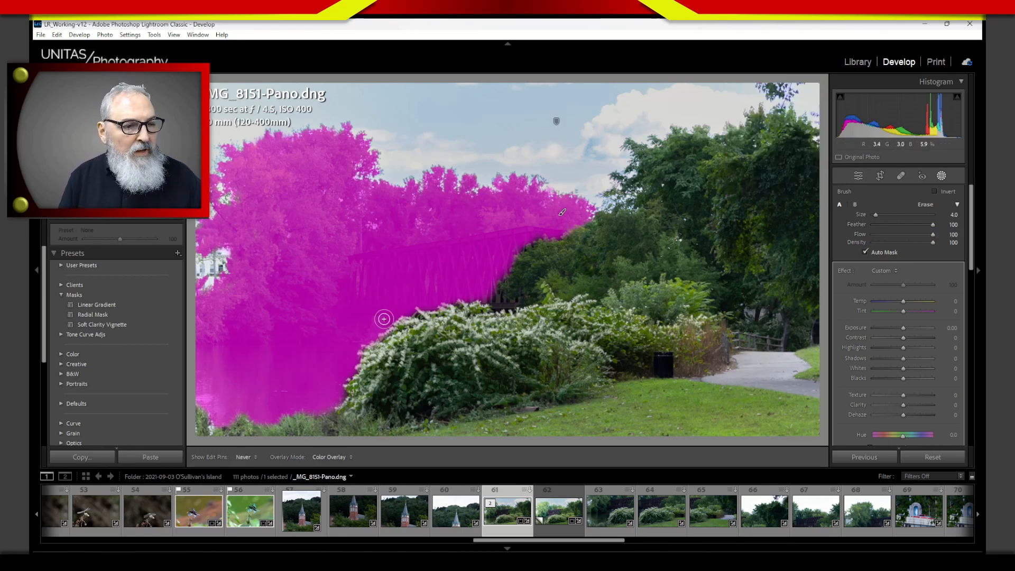
pyautogui.press('h')
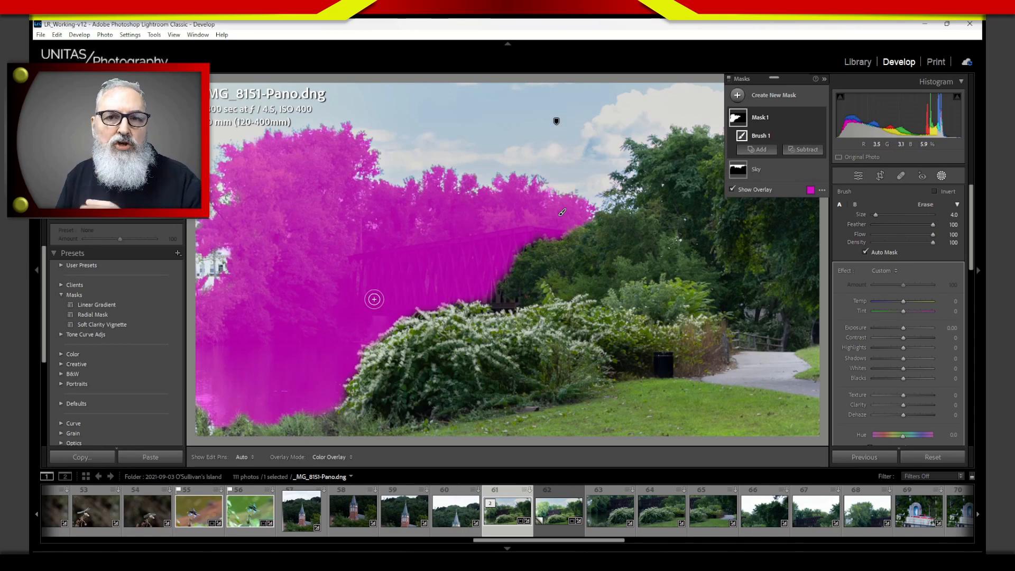
pyautogui.press('h')
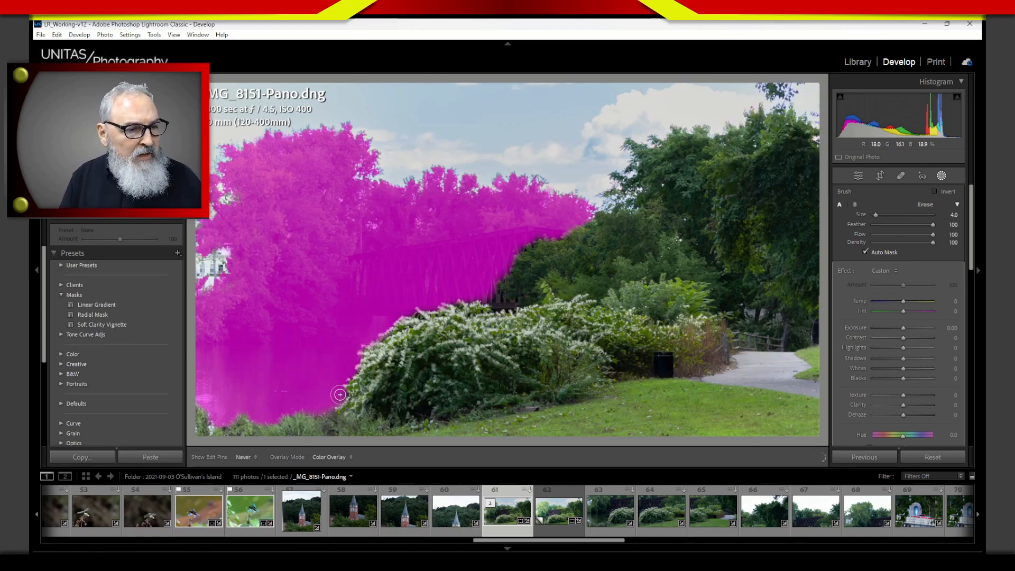
pyautogui.press('h')
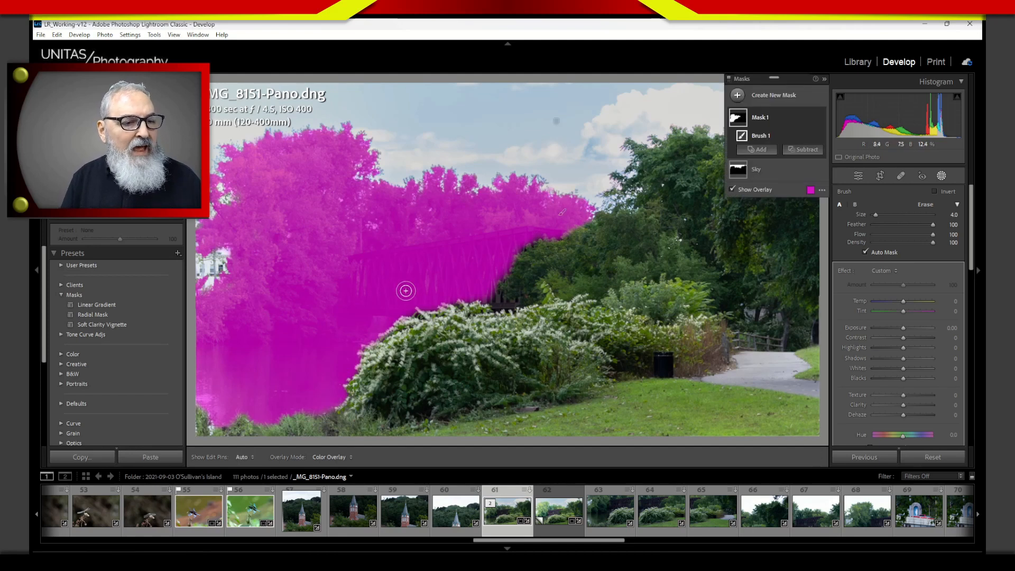
pyautogui.press('h')
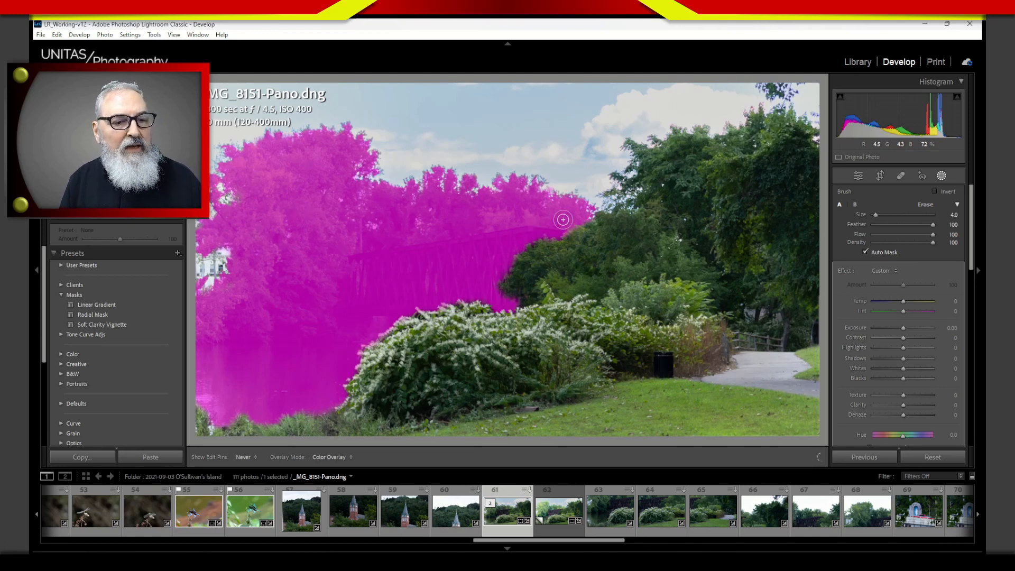
pyautogui.press('h')
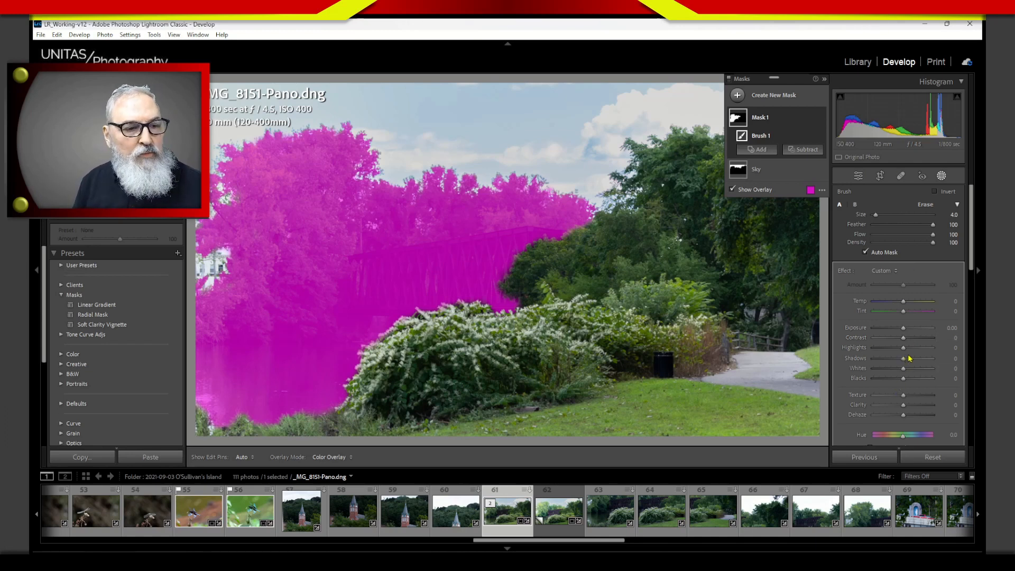
# Lift the brushed mask's Shadows to 60 to brighten the left trees, bridge and river
pyautogui.moveTo(909, 359); pyautogui.dragTo(903, 364)
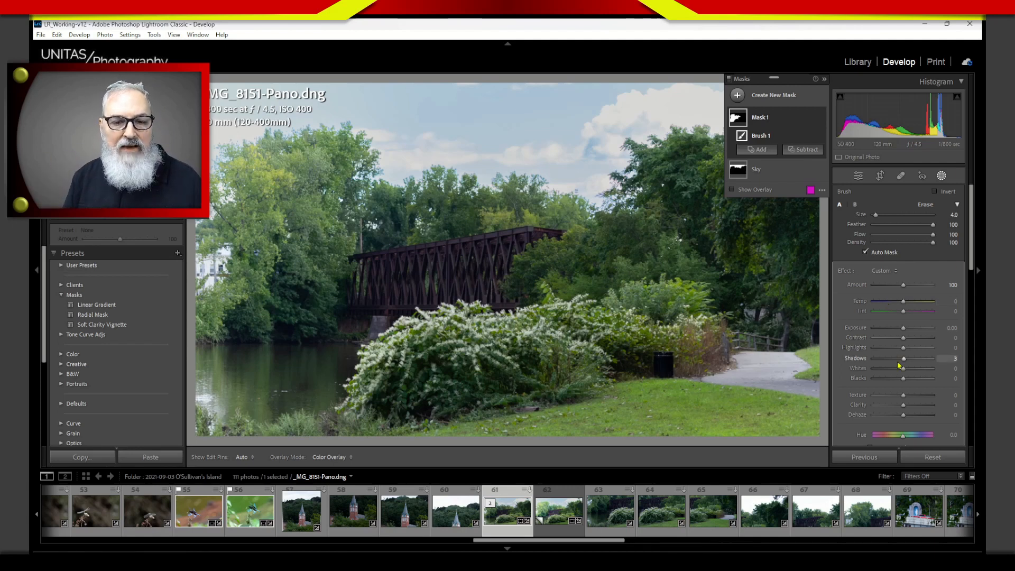
pyautogui.moveTo(903, 363); pyautogui.dragTo(907, 363)
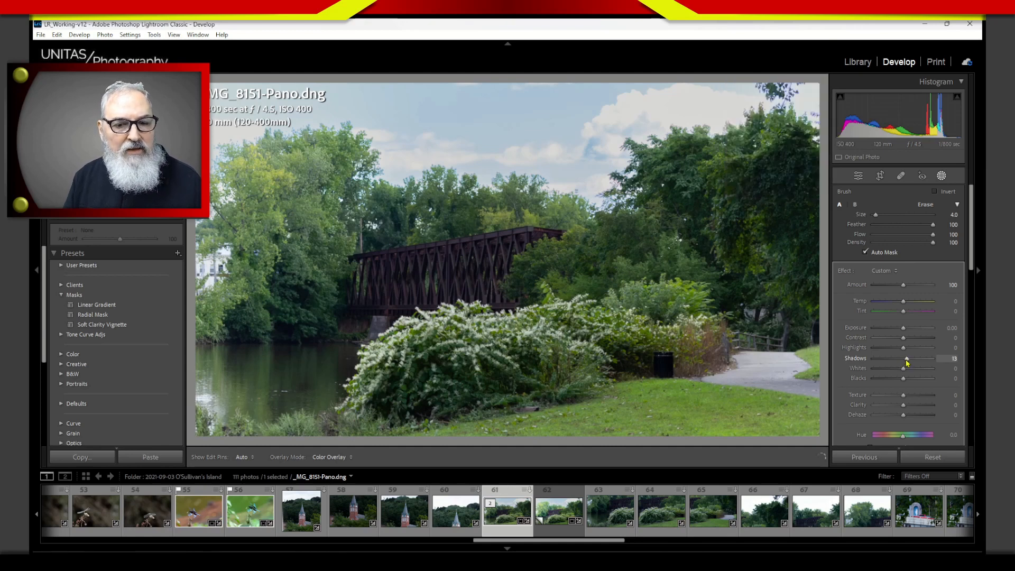
pyautogui.moveTo(909, 363); pyautogui.dragTo(937, 374)
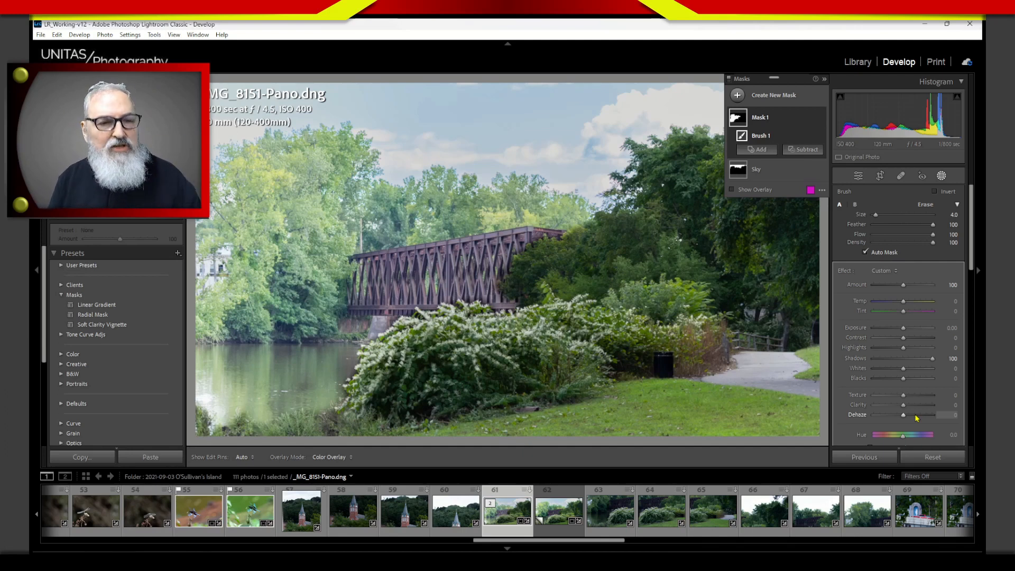
pyautogui.doubleClick(861, 359)
pyautogui.moveTo(903, 358)
pyautogui.mouseDown()
pyautogui.moveTo(945, 363)
pyautogui.moveTo(919, 360)
pyautogui.mouseUp()
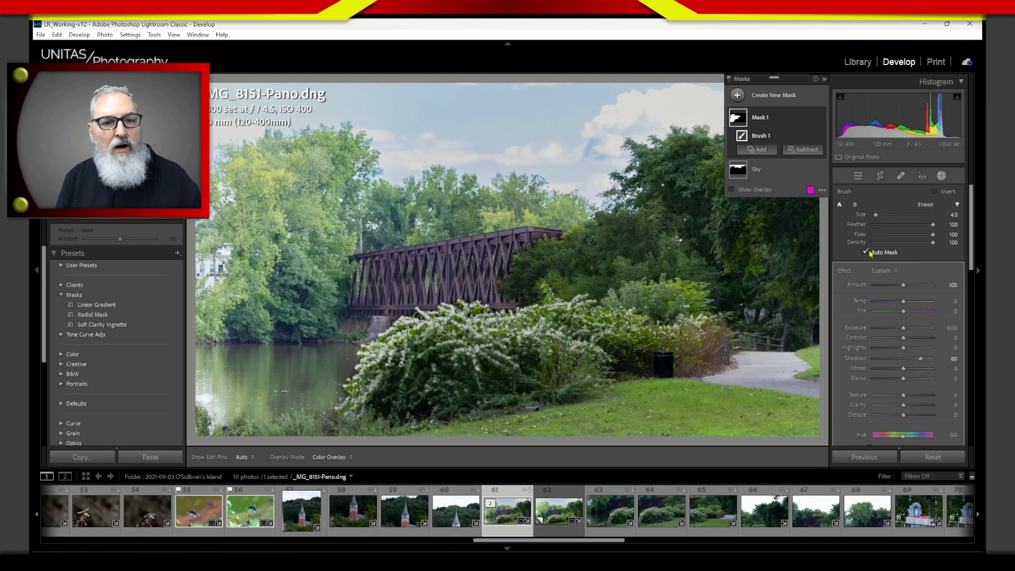
# Rename the brushed bridge mask as Tressel
pyautogui.click(761, 118)
pyautogui.doubleClick(761, 119)
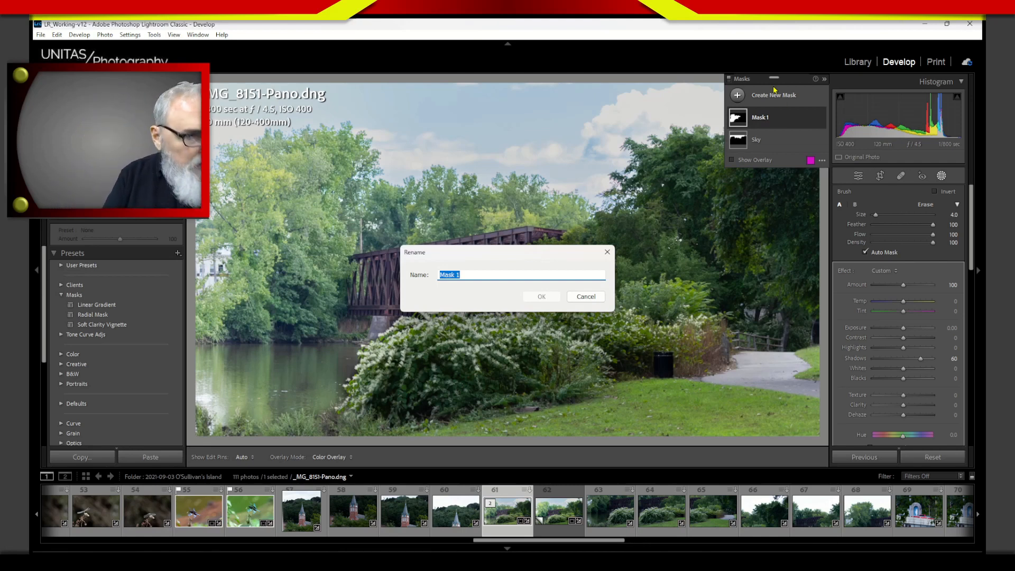
pyautogui.write('Tres')
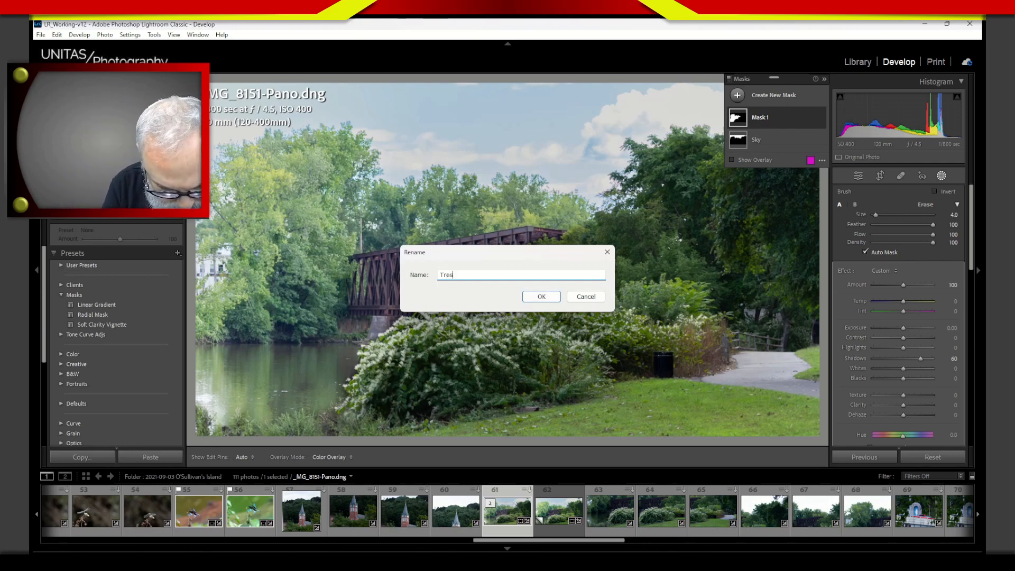
pyautogui.write('sel')
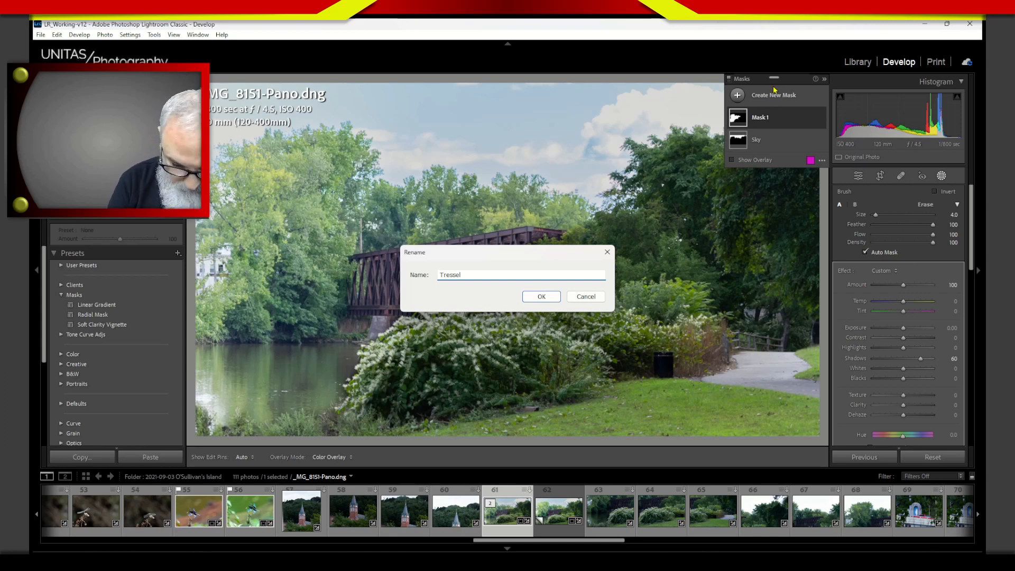
pyautogui.press('Return')
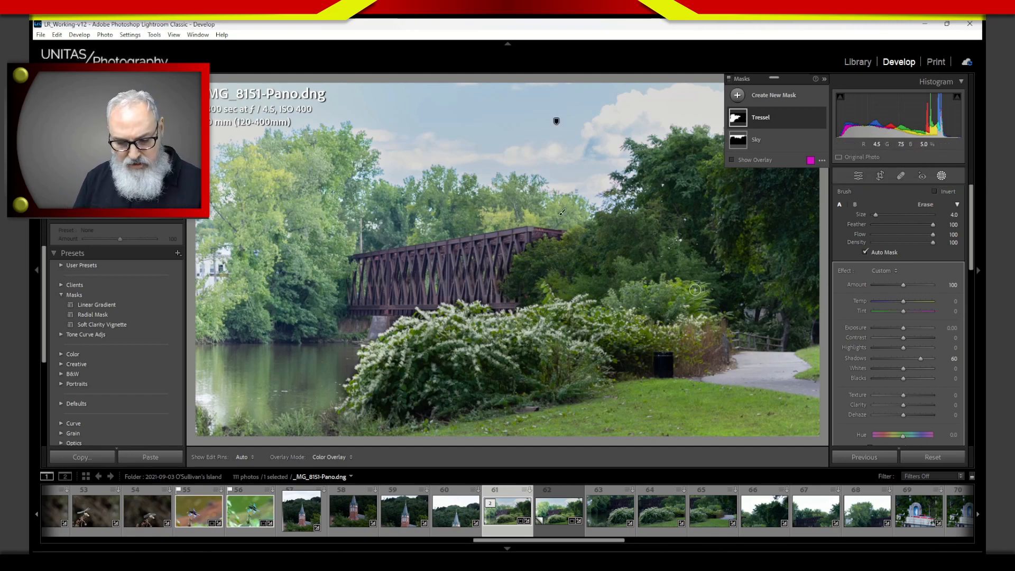
pyautogui.moveTo(760, 171)
pyautogui.mouseDown()
pyautogui.moveTo(603, 260)
pyautogui.moveTo(467, 404)
pyautogui.moveTo(793, 226)
pyautogui.moveTo(713, 189)
pyautogui.mouseUp()
pyautogui.moveTo(778, 350)
pyautogui.mouseDown()
pyautogui.moveTo(622, 407)
pyautogui.moveTo(831, 433)
pyautogui.moveTo(736, 365)
pyautogui.mouseUp()
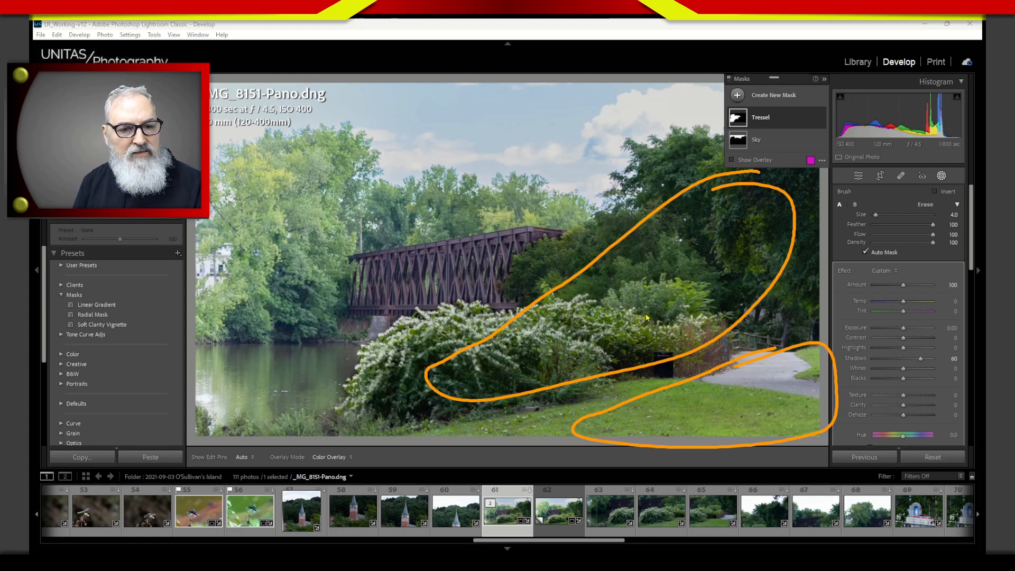
pyautogui.moveTo(374, 112)
pyautogui.mouseDown()
pyautogui.moveTo(535, 275)
pyautogui.moveTo(630, 332)
pyautogui.moveTo(694, 396)
pyautogui.moveTo(742, 423)
pyautogui.mouseUp()
pyautogui.moveTo(740, 386)
pyautogui.mouseDown()
pyautogui.moveTo(748, 426)
pyautogui.moveTo(787, 383)
pyautogui.moveTo(688, 303)
pyautogui.moveTo(678, 273)
pyautogui.moveTo(732, 271)
pyautogui.mouseUp()
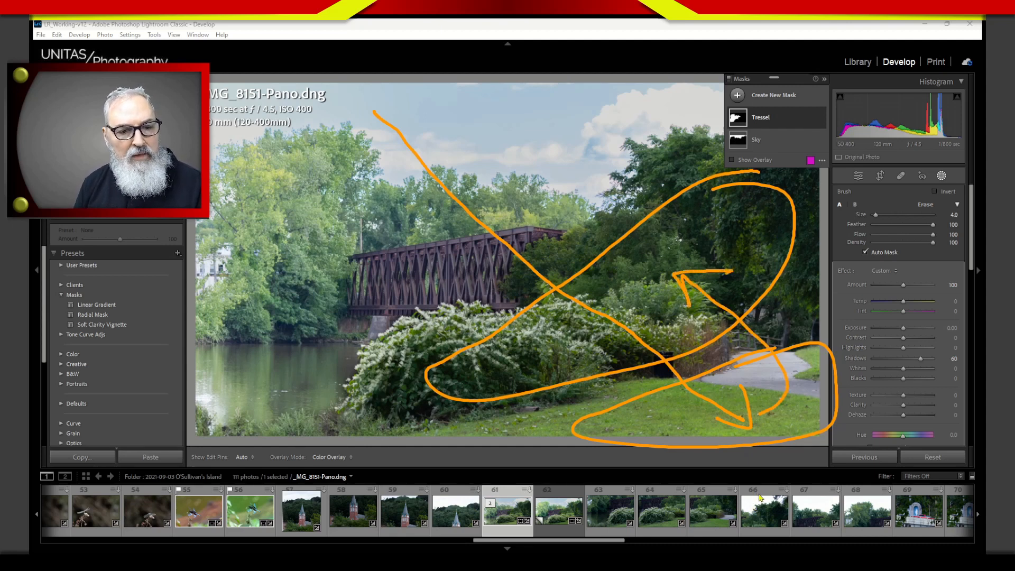
pyautogui.press('Escape')
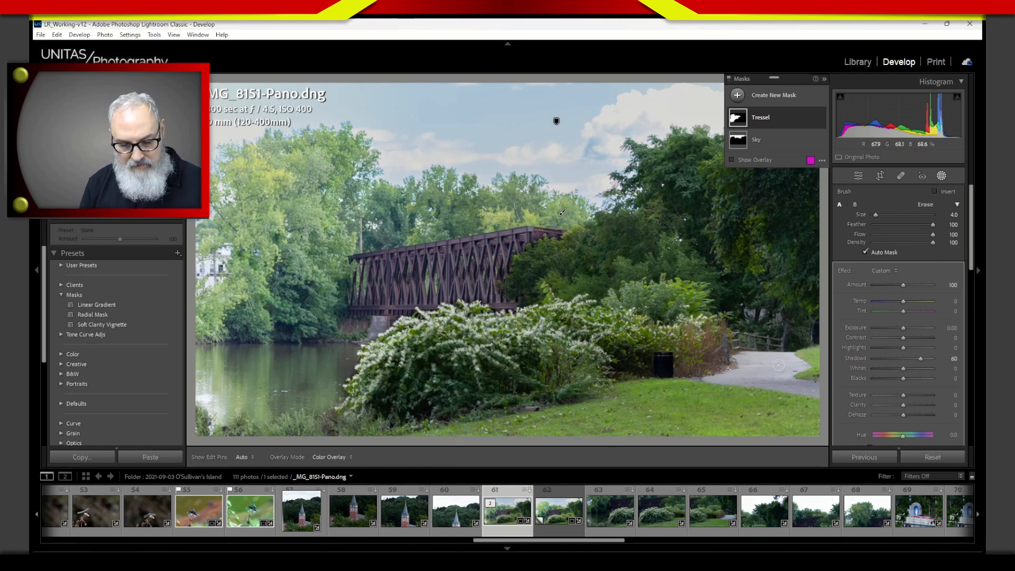
pyautogui.moveTo(801, 346)
pyautogui.mouseDown()
pyautogui.moveTo(525, 411)
pyautogui.moveTo(625, 427)
pyautogui.moveTo(821, 400)
pyautogui.moveTo(804, 345)
pyautogui.mouseUp()
pyautogui.press('Escape')
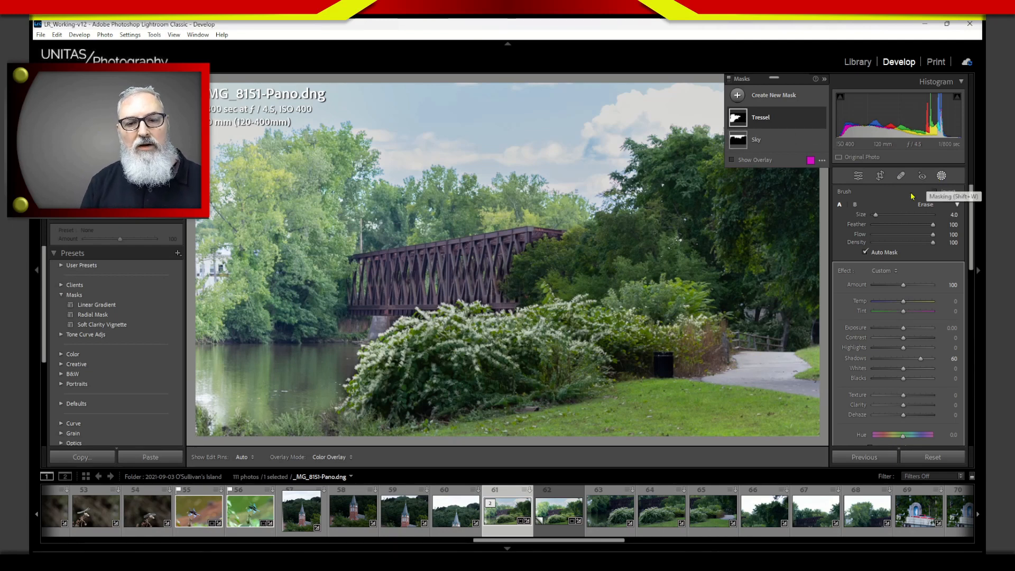
# Add a diagonal linear gradient mask over the photo's lower right lawn and path, with Exposure -0.84 and Shadows -16
pyautogui.click(759, 95)
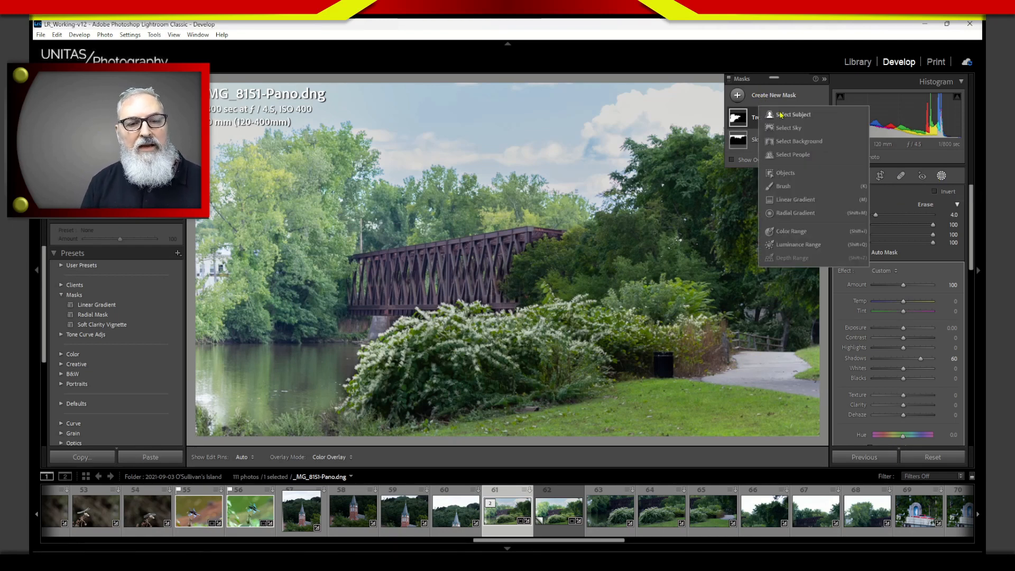
pyautogui.click(793, 201)
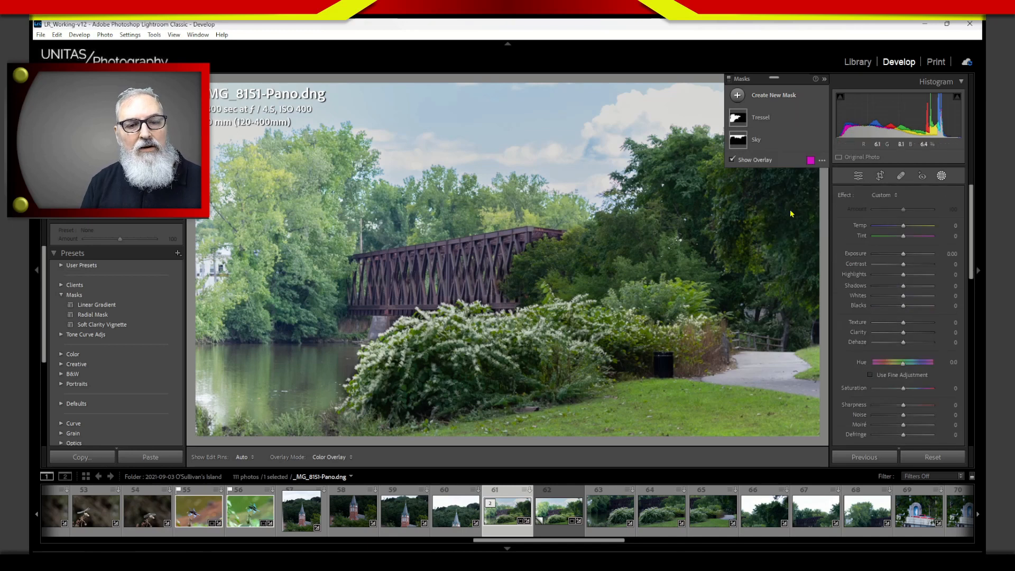
pyautogui.moveTo(640, 393); pyautogui.dragTo(631, 358)
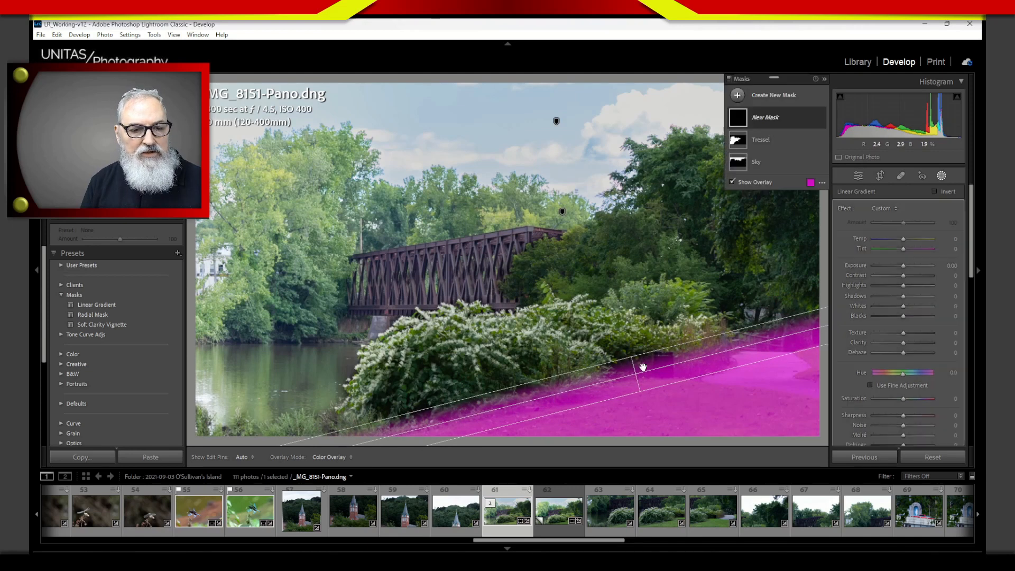
pyautogui.moveTo(806, 319); pyautogui.dragTo(811, 334)
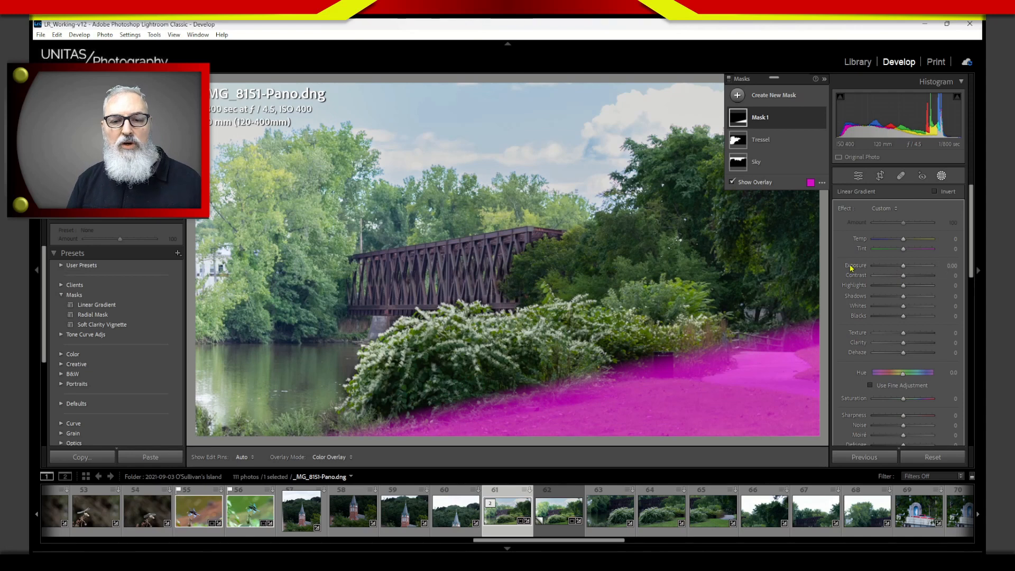
pyautogui.moveTo(903, 269); pyautogui.dragTo(898, 302)
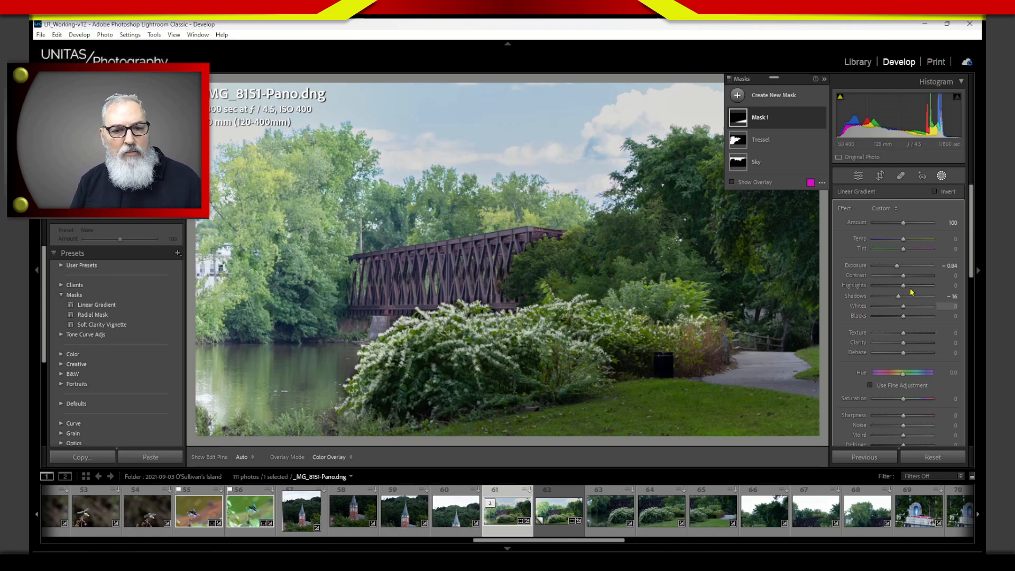
pyautogui.moveTo(774, 272)
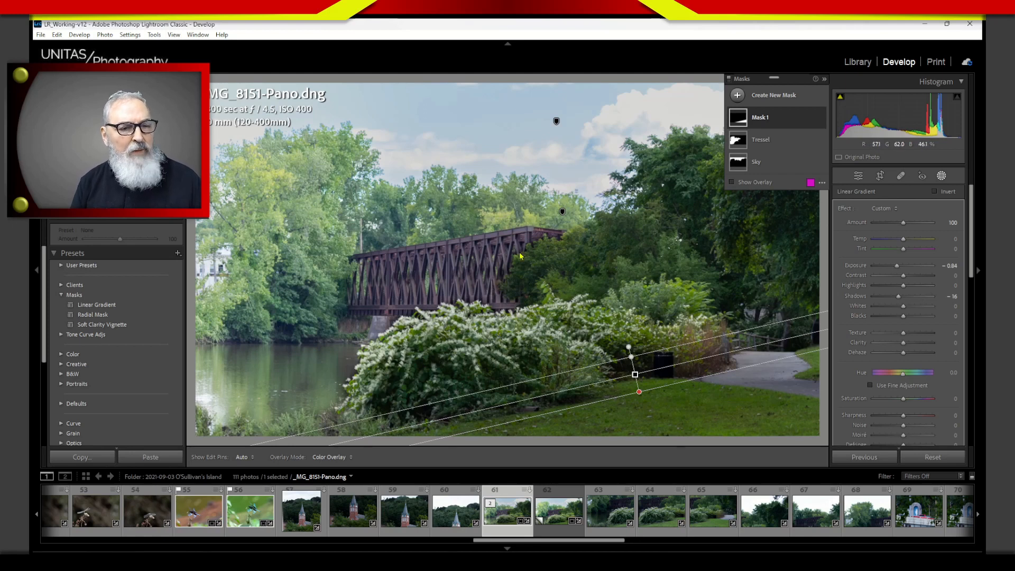
# Rename the linear gradient mask as Bottom Corner
pyautogui.click(764, 119)
pyautogui.click(764, 119)
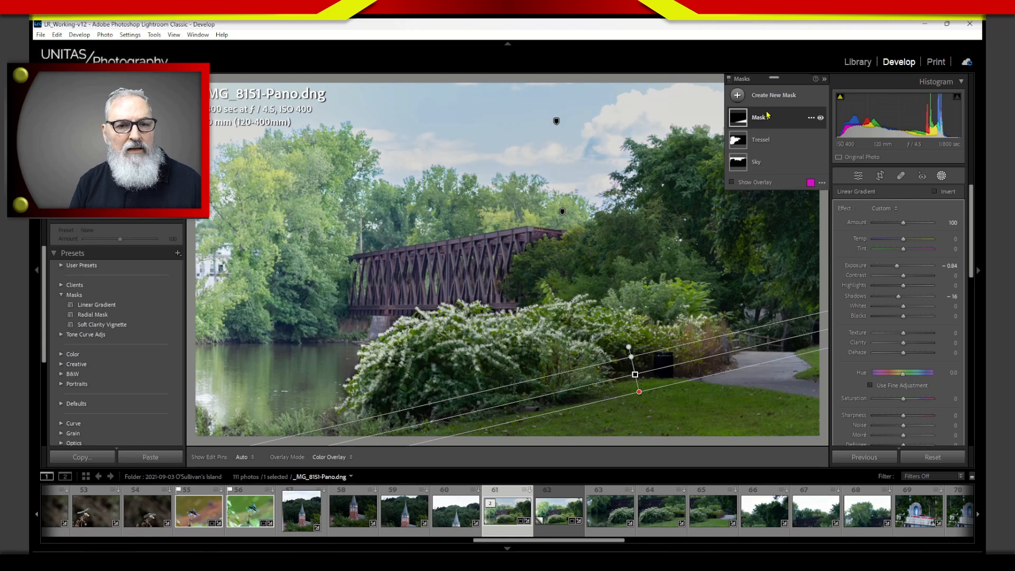
pyautogui.doubleClick(769, 116)
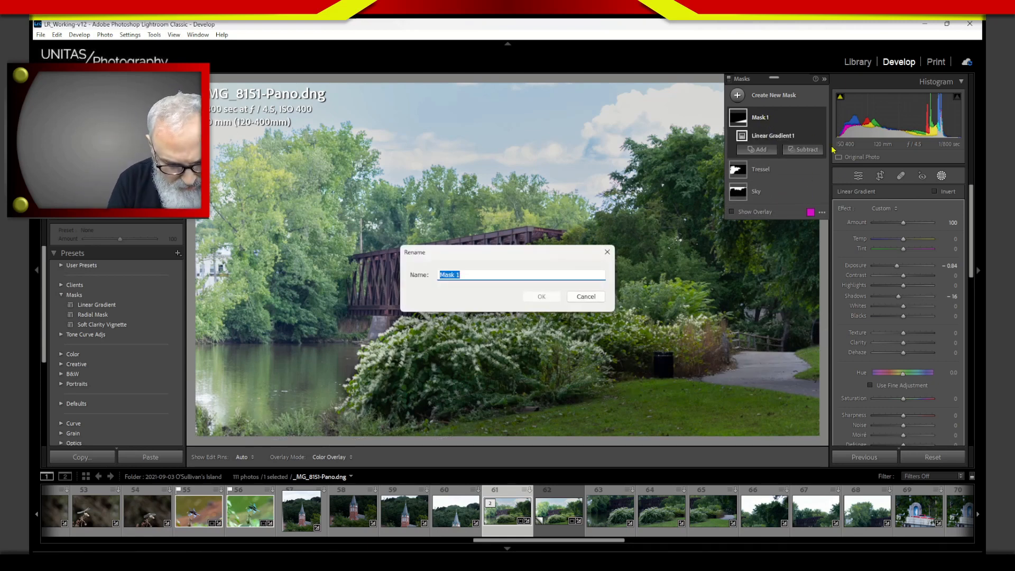
pyautogui.write('Boo')
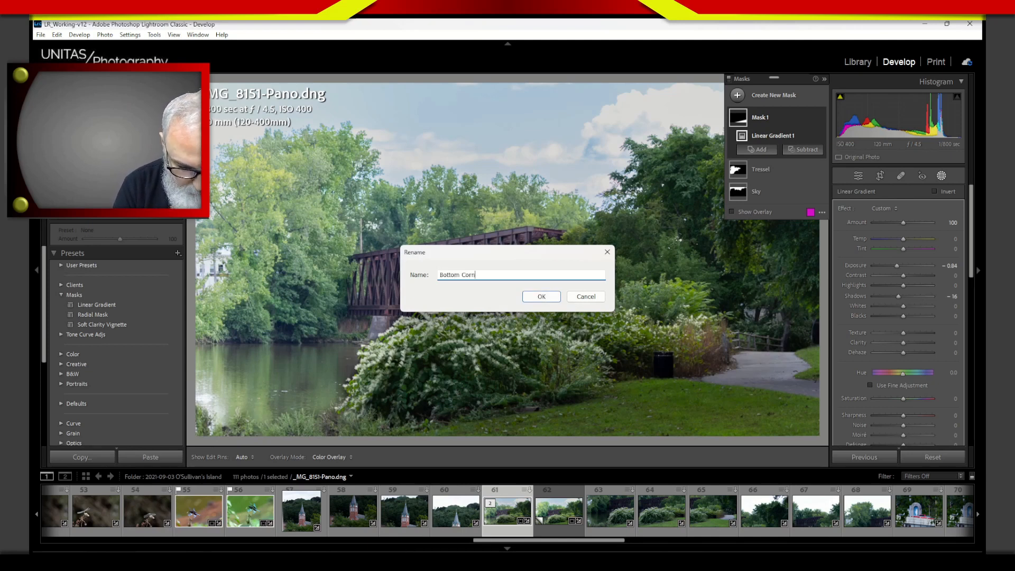
pyautogui.press('Return')
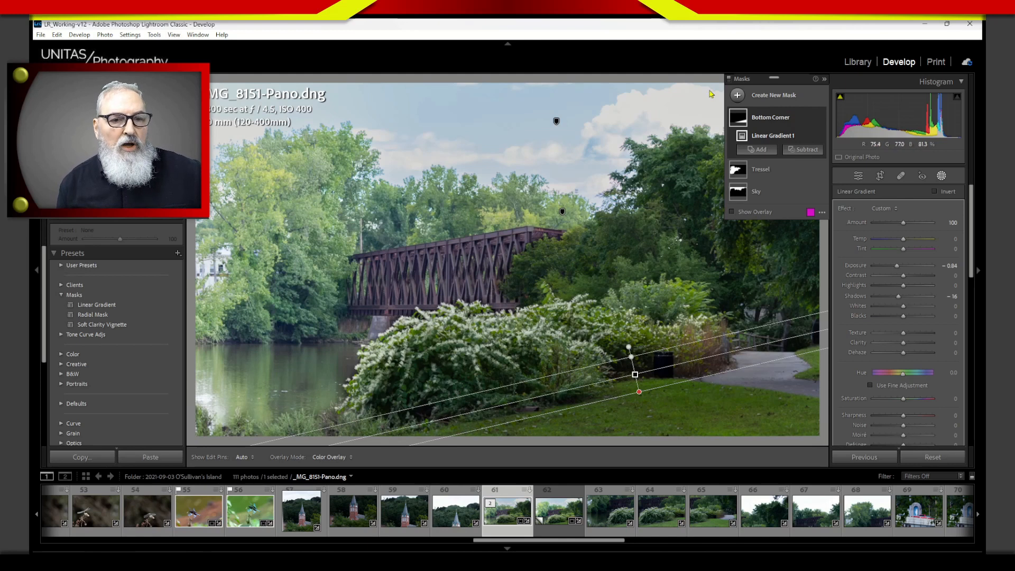
# Set the Tressel mask's Exposure to -0.44, Shadows to 65 and Blacks to -9, check the Sky mask, and close masking
pyautogui.click(763, 172)
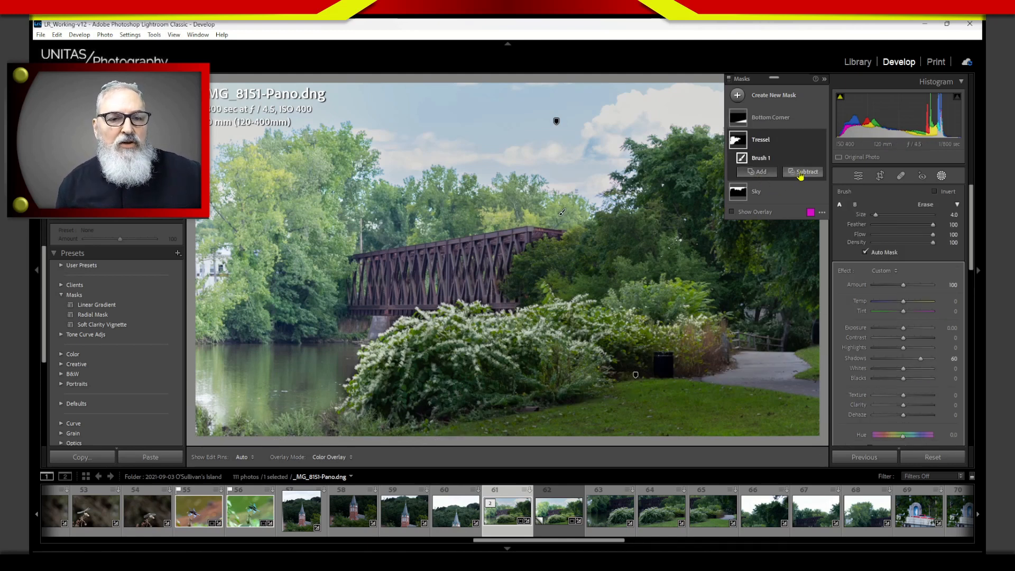
pyautogui.click(775, 143)
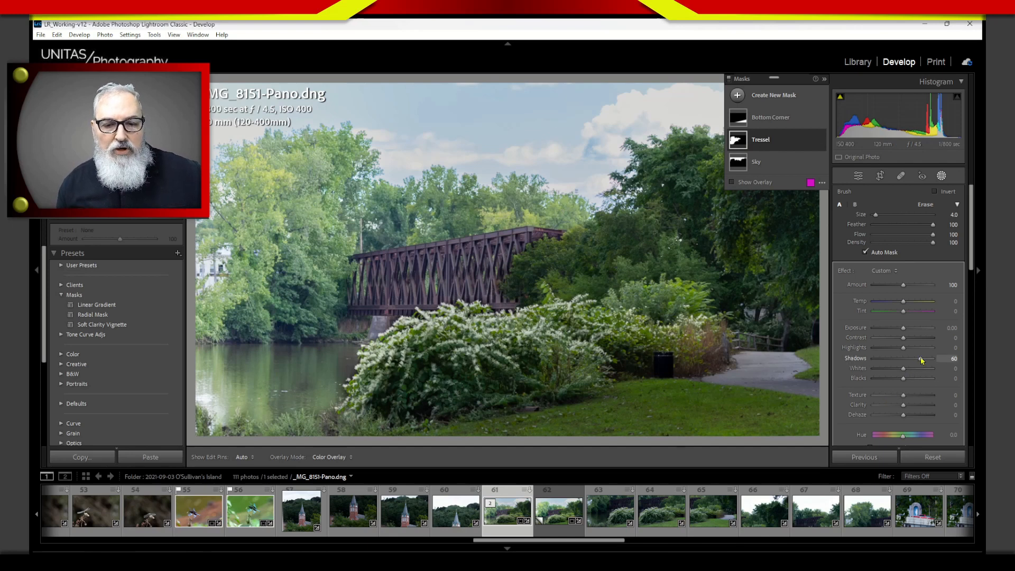
pyautogui.moveTo(921, 360); pyautogui.dragTo(899, 382)
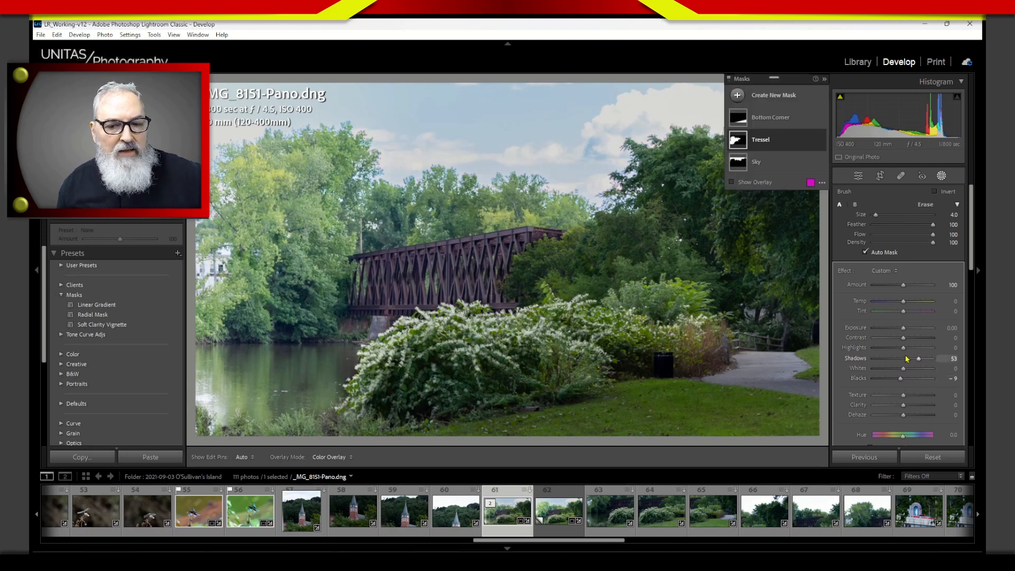
pyautogui.moveTo(903, 328); pyautogui.dragTo(924, 363)
pyautogui.moveTo(901, 330); pyautogui.dragTo(899, 333)
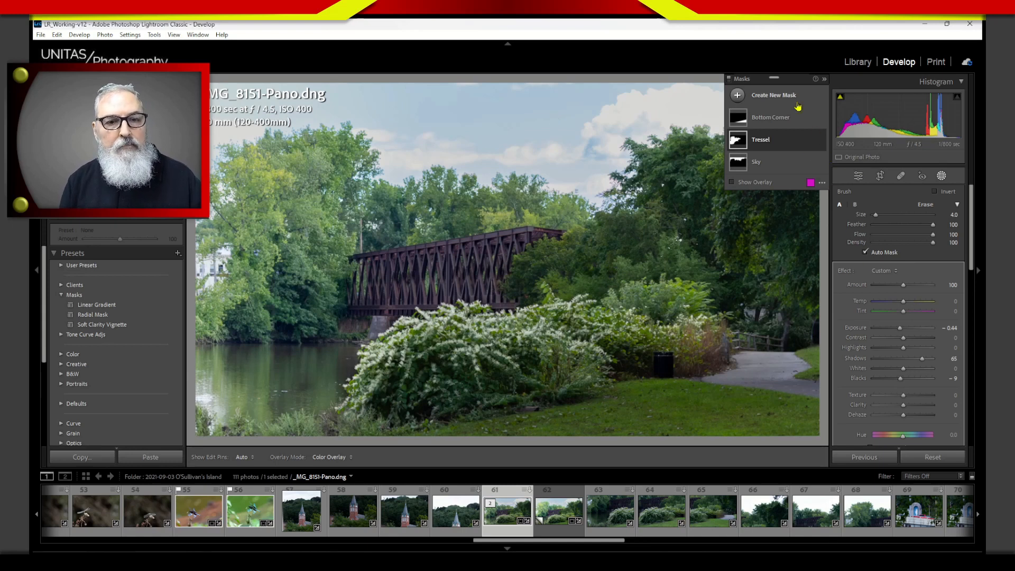
pyautogui.click(770, 167)
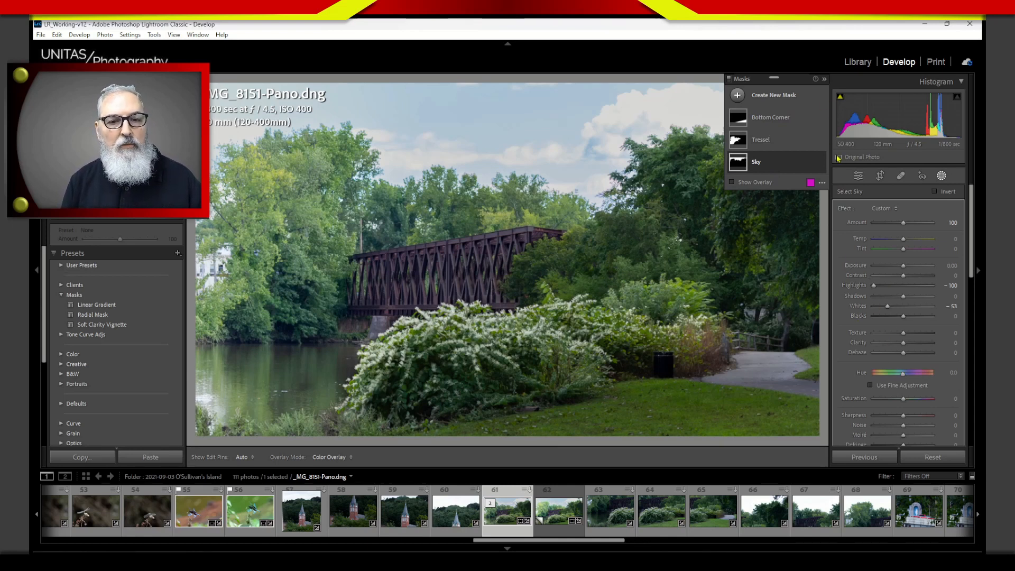
pyautogui.click(941, 175)
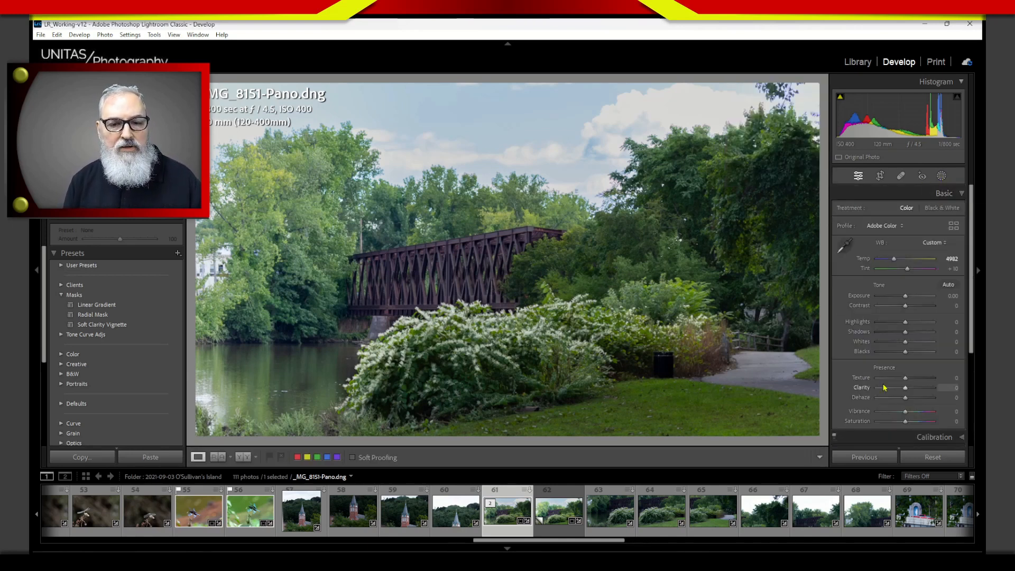
# Set the panorama's global Exposure to +0.53 and its white balance Temp to 5684
pyautogui.moveTo(906, 300); pyautogui.dragTo(910, 300)
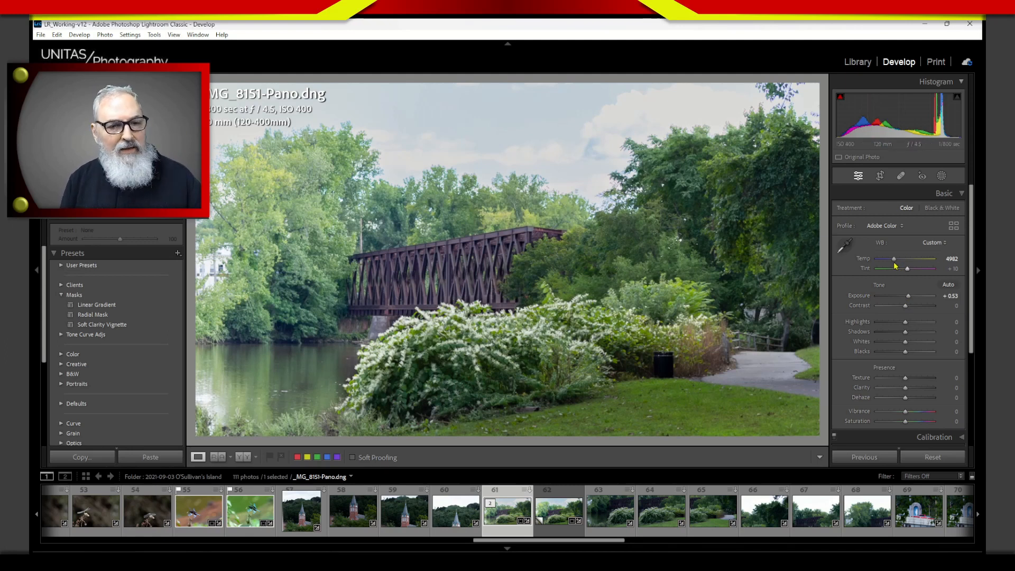
pyautogui.moveTo(898, 263); pyautogui.dragTo(899, 265)
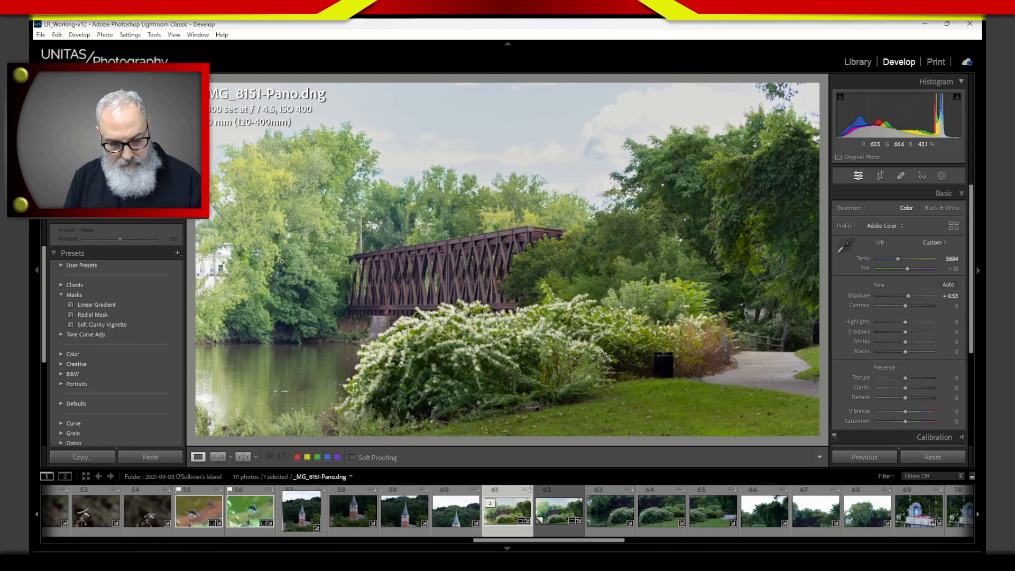
pyautogui.moveTo(293, 156)
pyautogui.mouseDown()
pyautogui.moveTo(264, 314)
pyautogui.moveTo(254, 308)
pyautogui.mouseUp()
pyautogui.moveTo(661, 234)
pyautogui.mouseDown()
pyautogui.moveTo(761, 151)
pyautogui.moveTo(665, 267)
pyautogui.mouseUp()
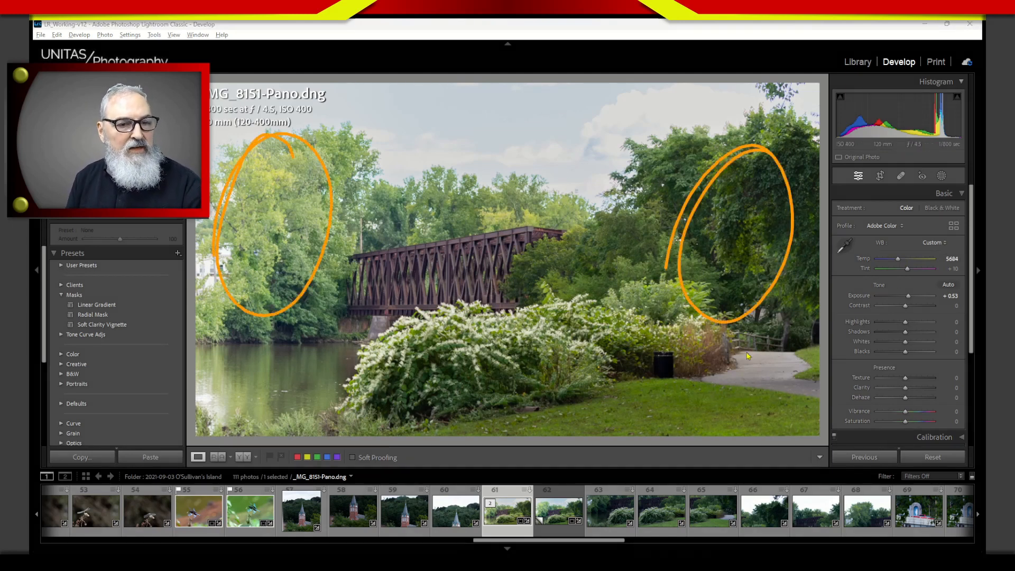
pyautogui.press('Escape')
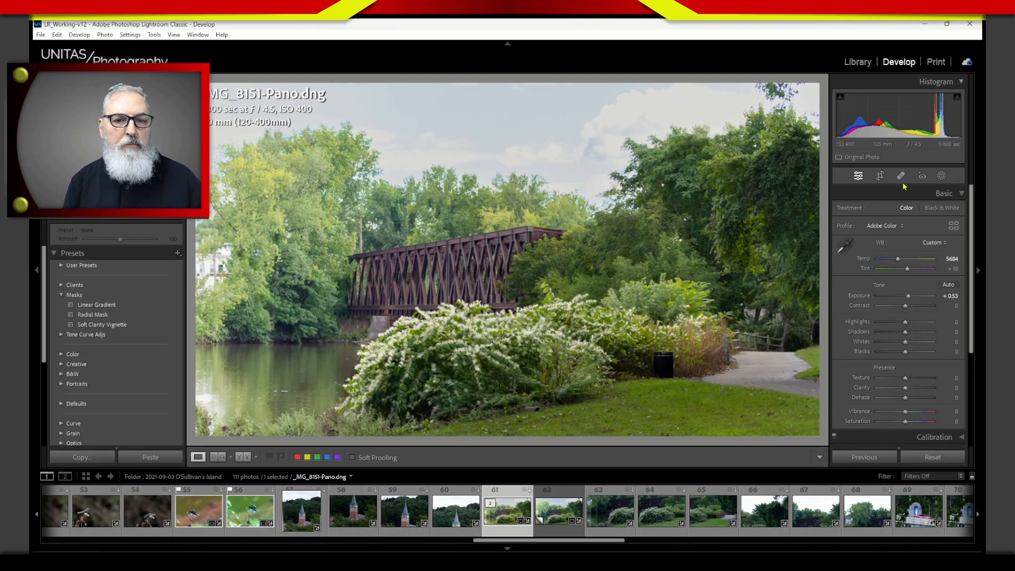
# Add a linear gradient mask fading from the photo's left edge to just past the bridge, with Highlights at -56
pyautogui.click(941, 176)
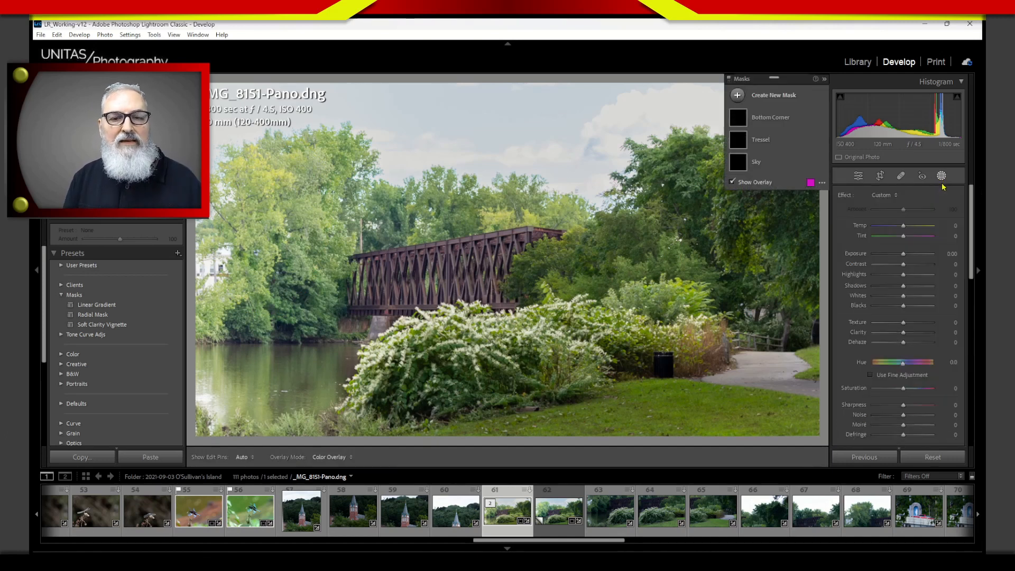
pyautogui.click(775, 99)
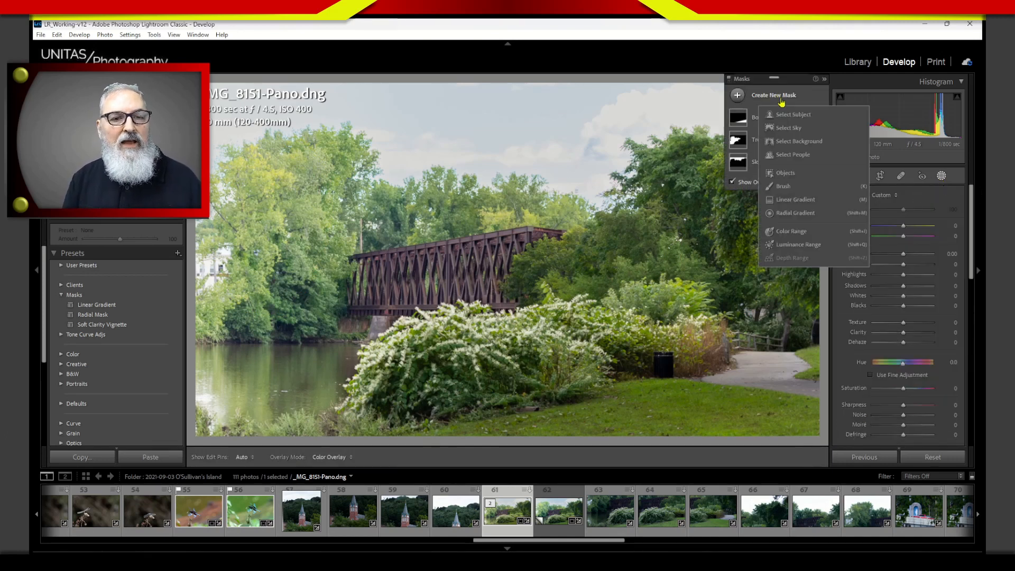
pyautogui.click(795, 204)
pyautogui.moveTo(199, 210); pyautogui.dragTo(660, 209)
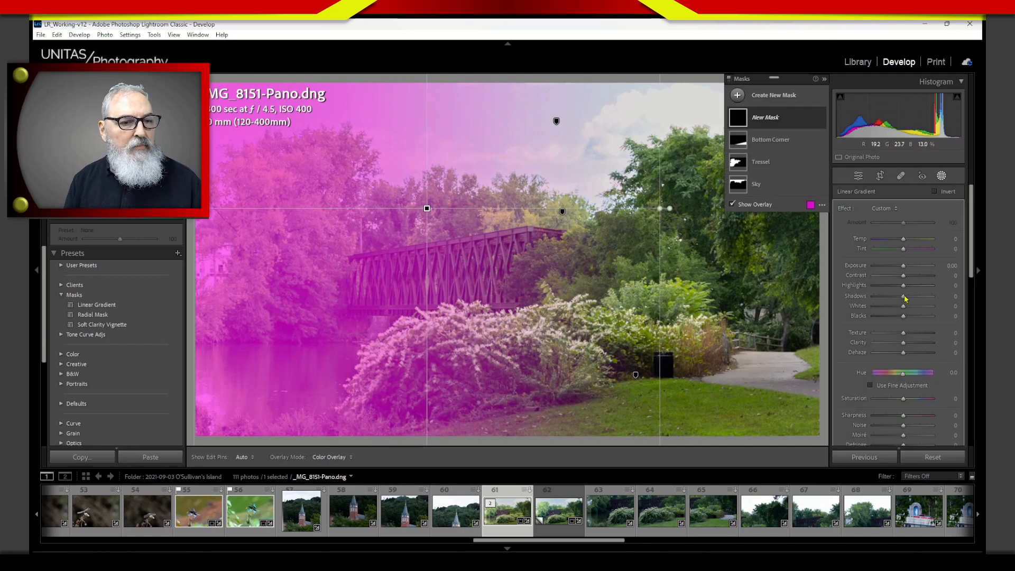
pyautogui.moveTo(904, 288); pyautogui.dragTo(887, 295)
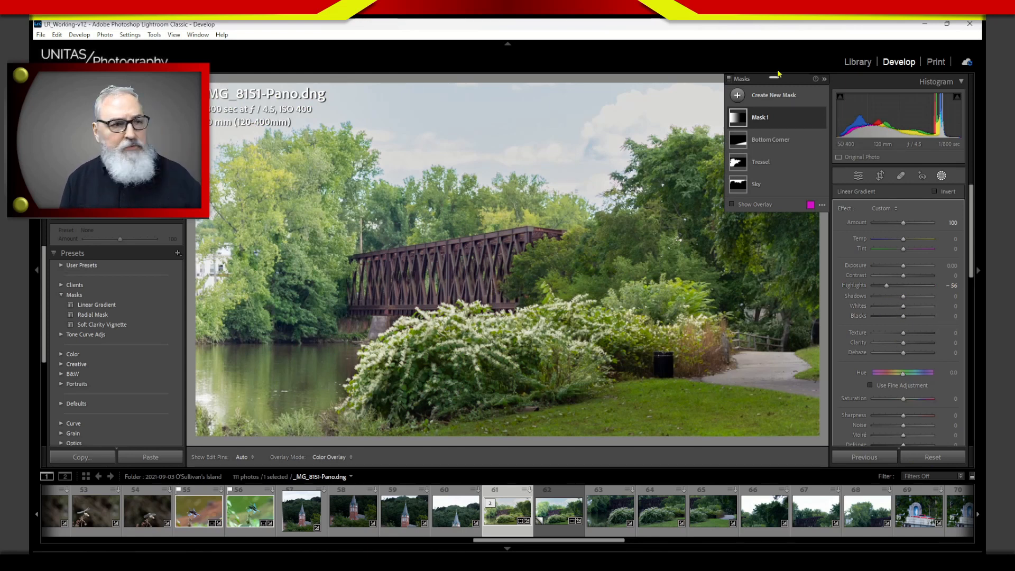
# Rename the left-side linear gradient mask as Balance
pyautogui.click(761, 120)
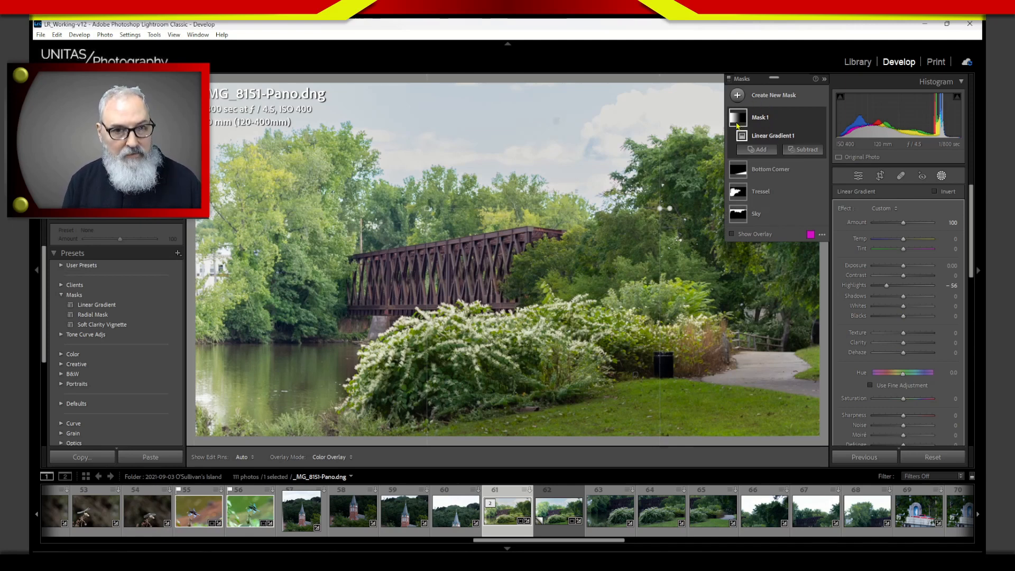
pyautogui.click(764, 119)
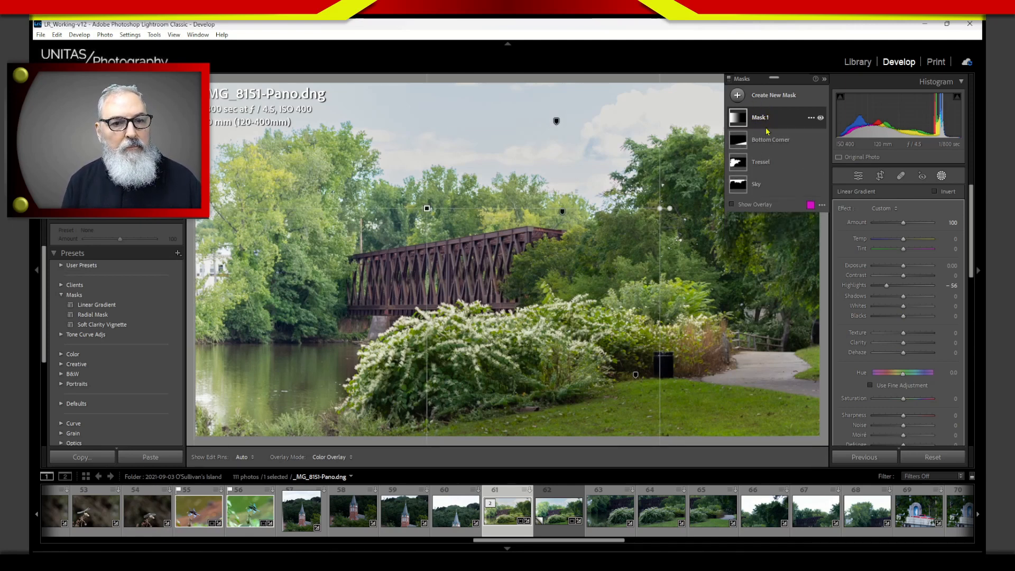
pyautogui.doubleClick(761, 117)
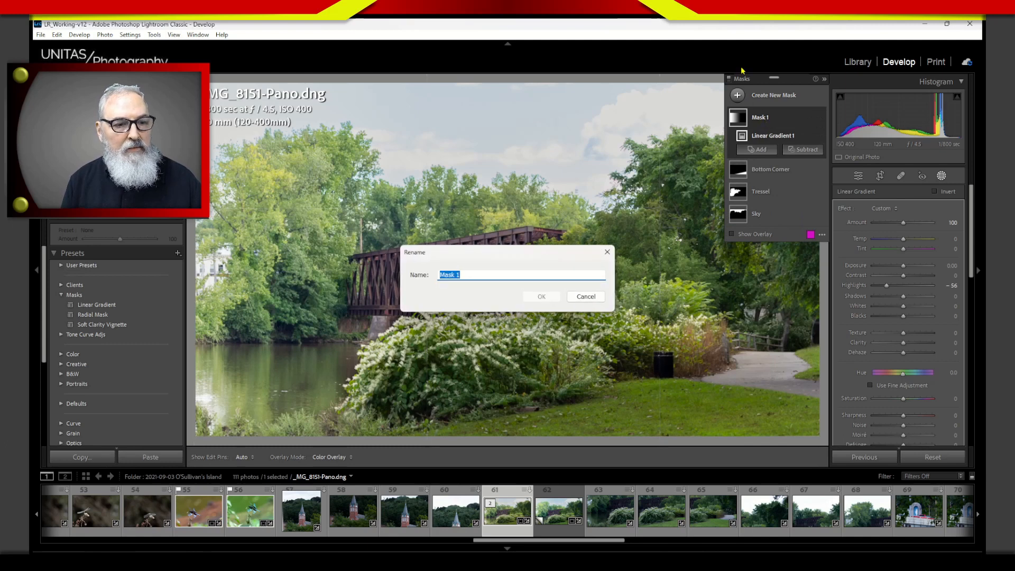
pyautogui.write('Left Side')
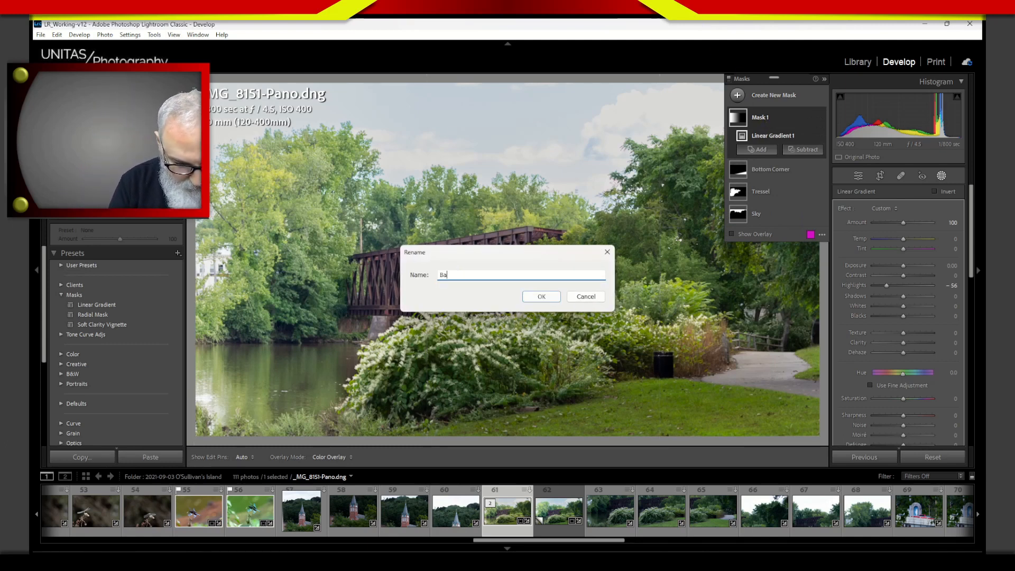
pyautogui.press('Return')
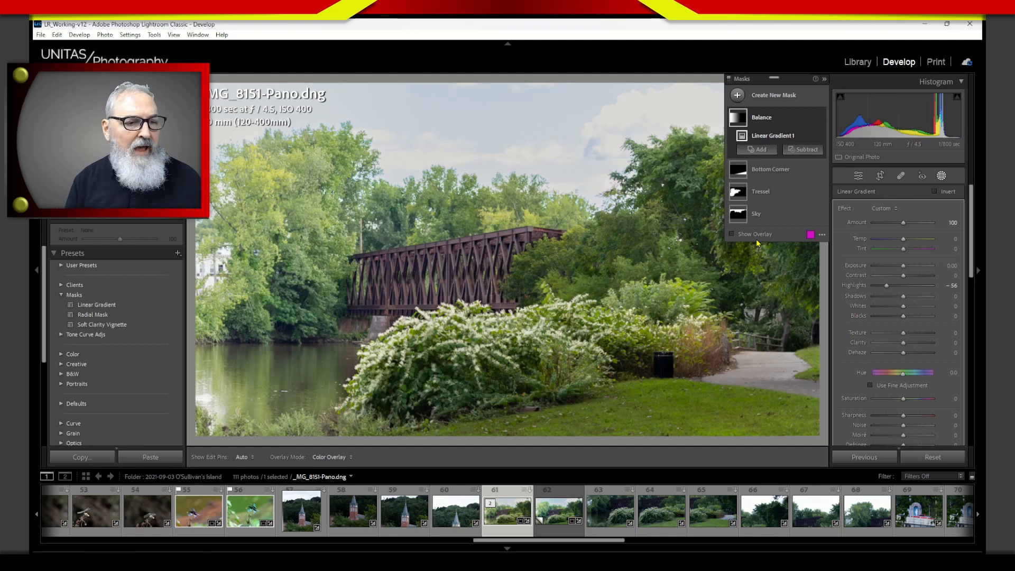
# Add a slightly tilted linear gradient mask rising from the photo's bottom edge over the foreground, with Exposure at -0.91
pyautogui.click(777, 98)
pyautogui.click(795, 199)
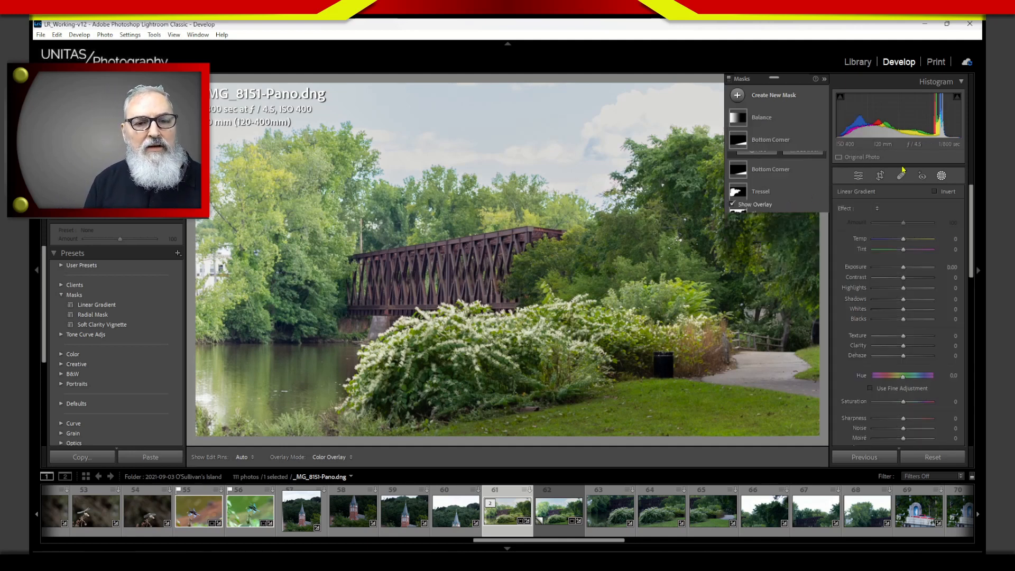
pyautogui.moveTo(537, 432)
pyautogui.mouseDown()
pyautogui.moveTo(531, 335)
pyautogui.moveTo(639, 326)
pyautogui.moveTo(489, 338)
pyautogui.moveTo(531, 336)
pyautogui.mouseUp()
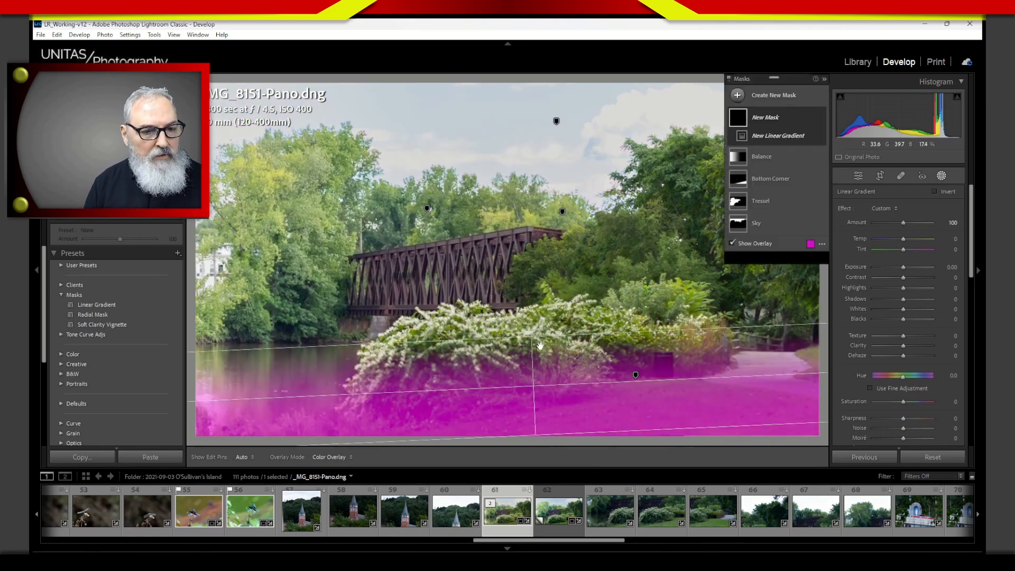
pyautogui.moveTo(904, 266); pyautogui.dragTo(895, 272)
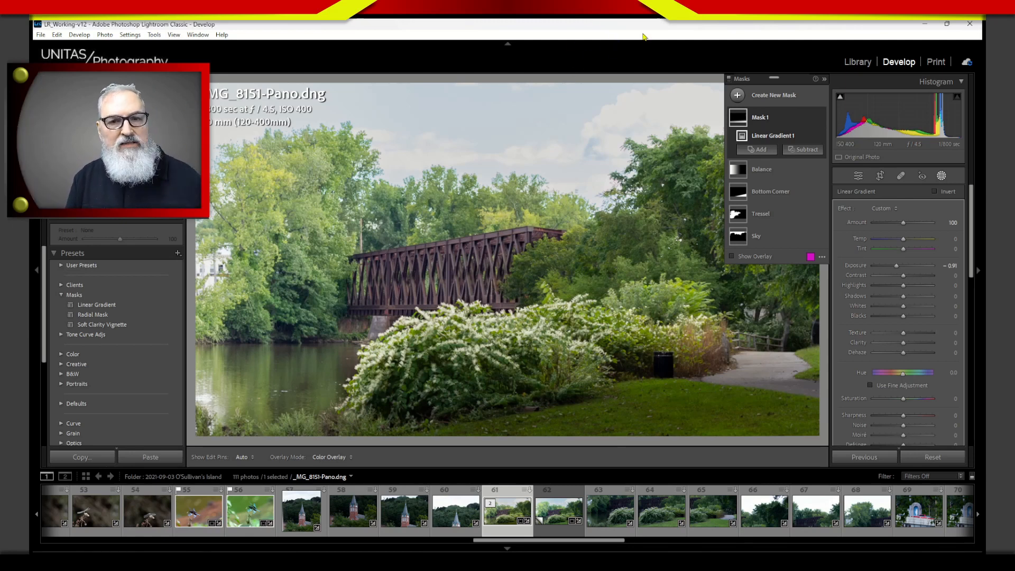
# Rename the foreground linear gradient mask as Grounder
pyautogui.doubleClick(759, 118)
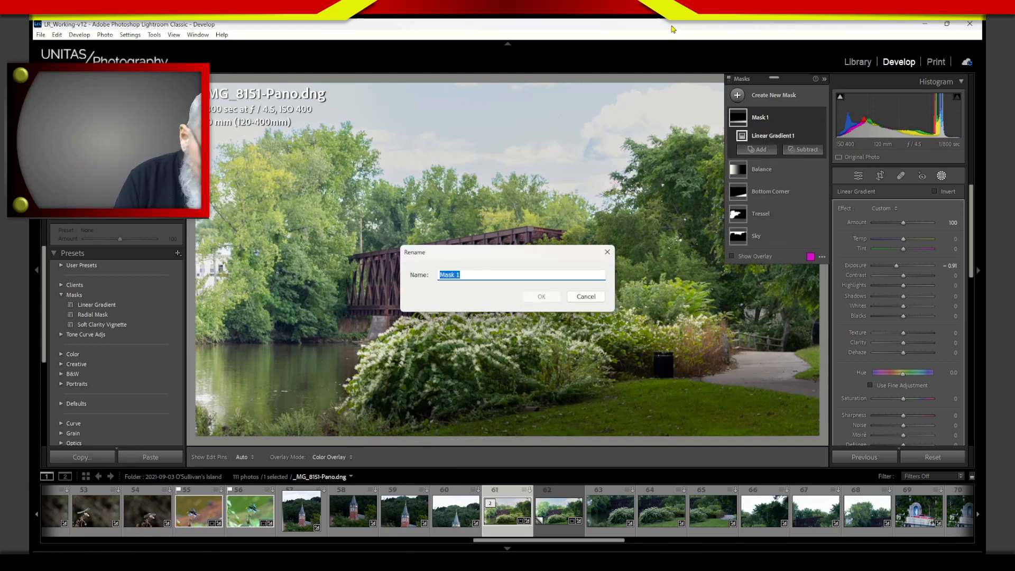
pyautogui.write('Grounder')
pyautogui.press('Return')
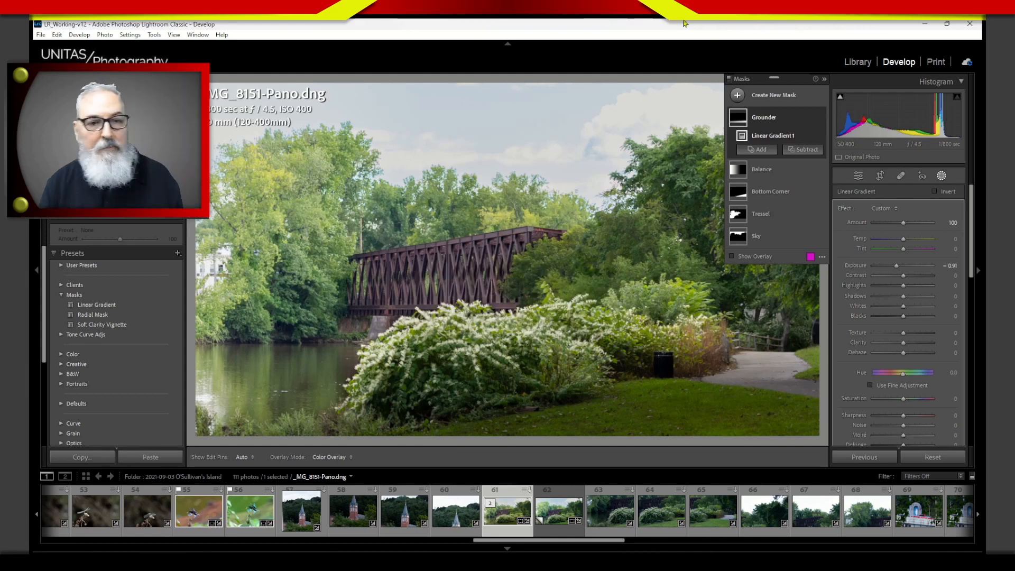
# Close masking and compare the edited panorama with its before version
pyautogui.click(941, 176)
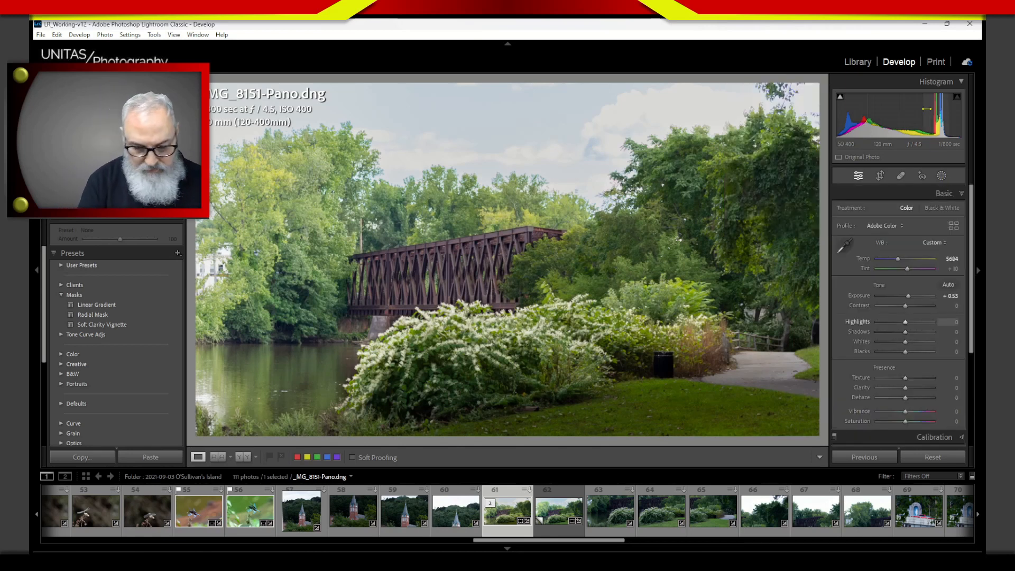
pyautogui.press('\\')
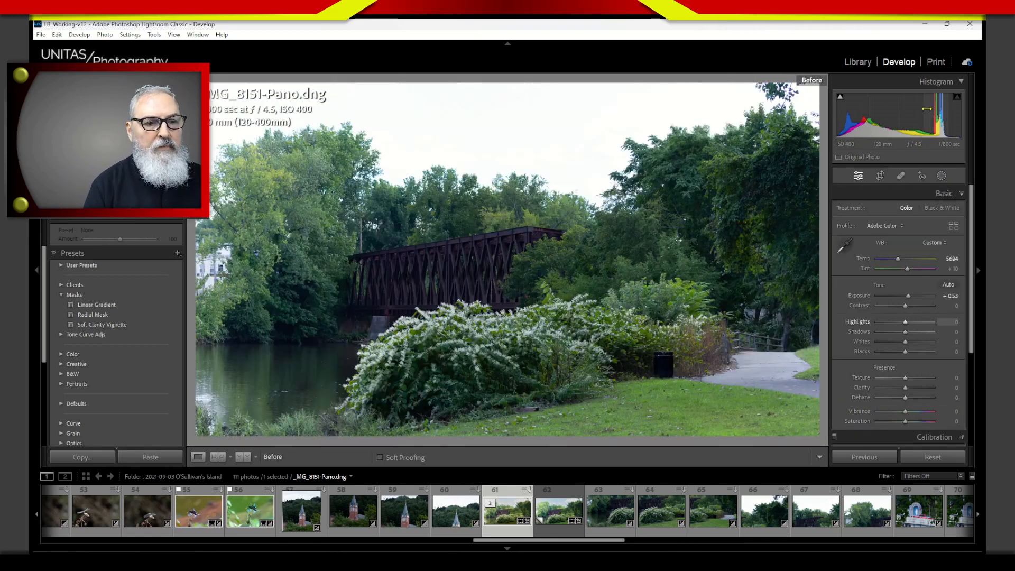
pyautogui.press('\\')
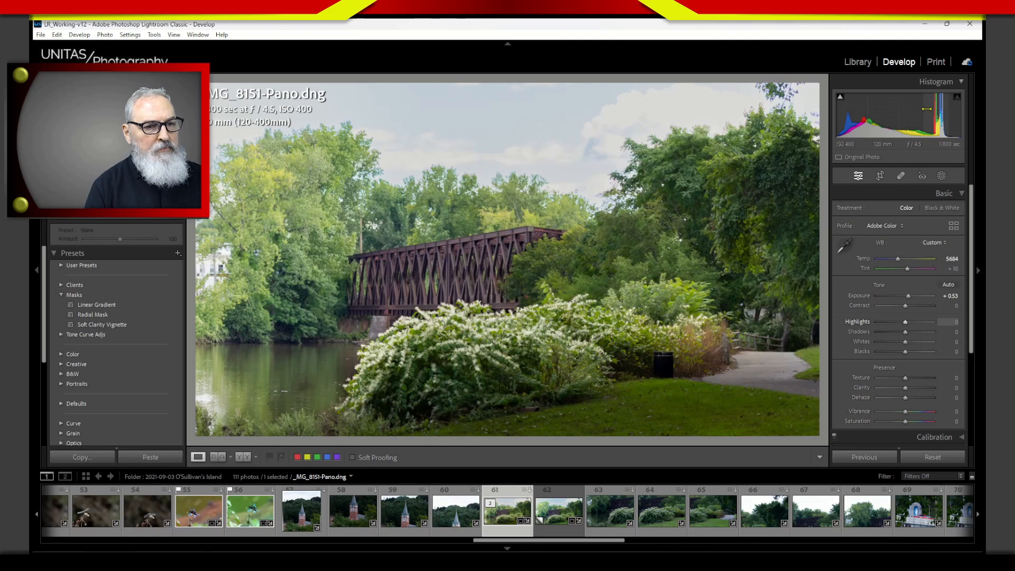
pyautogui.press('\\')
pyautogui.press('\\')
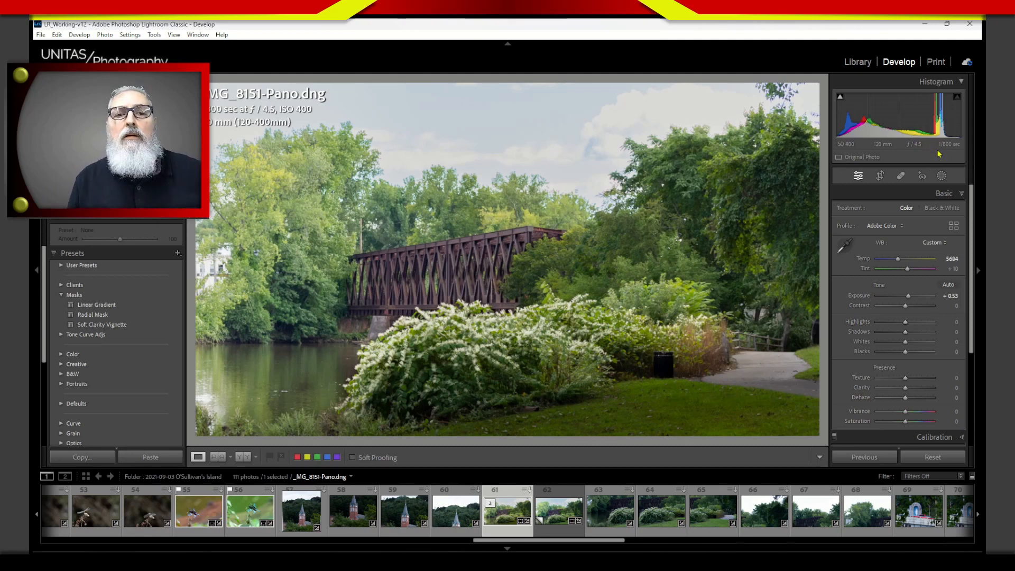
# Try the Tressel mask's Blacks at -48, and close masking
pyautogui.click(942, 178)
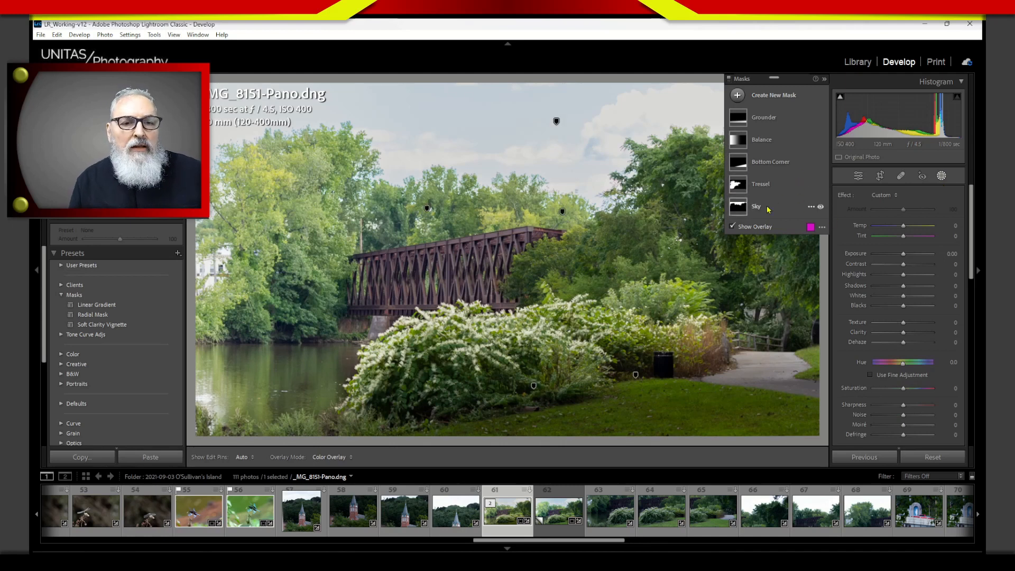
pyautogui.click(761, 184)
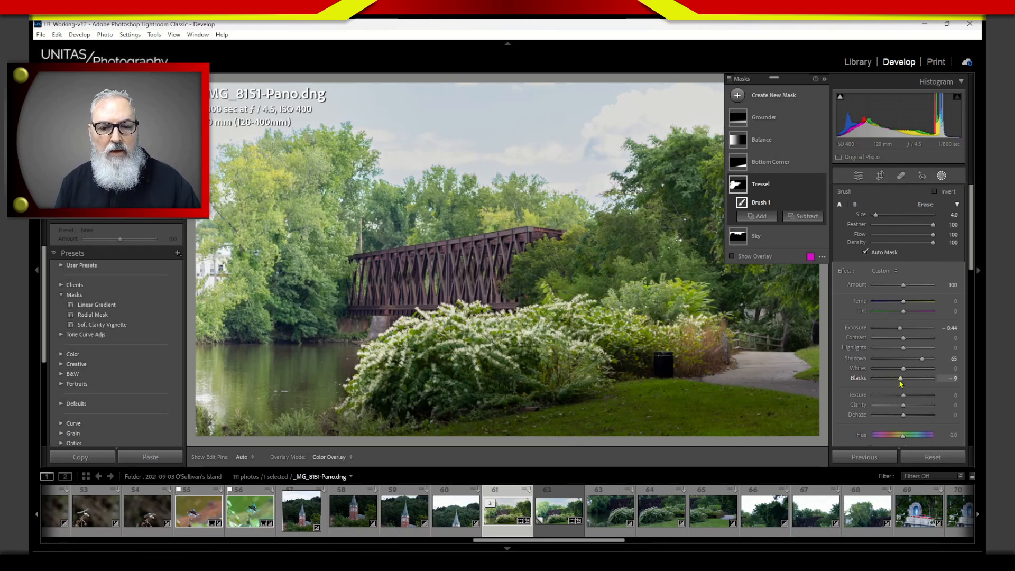
pyautogui.moveTo(902, 381); pyautogui.dragTo(888, 385)
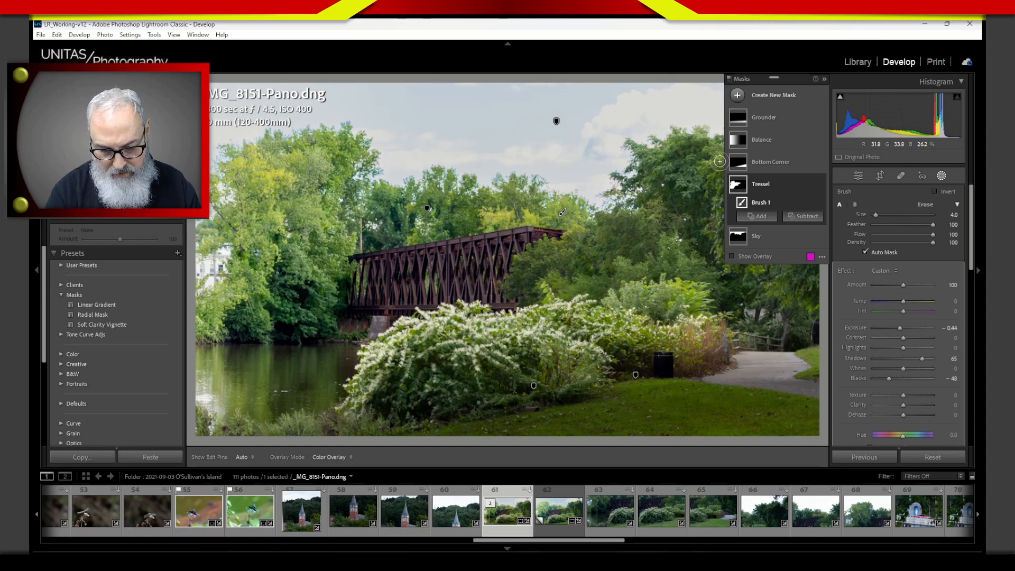
pyautogui.click(942, 179)
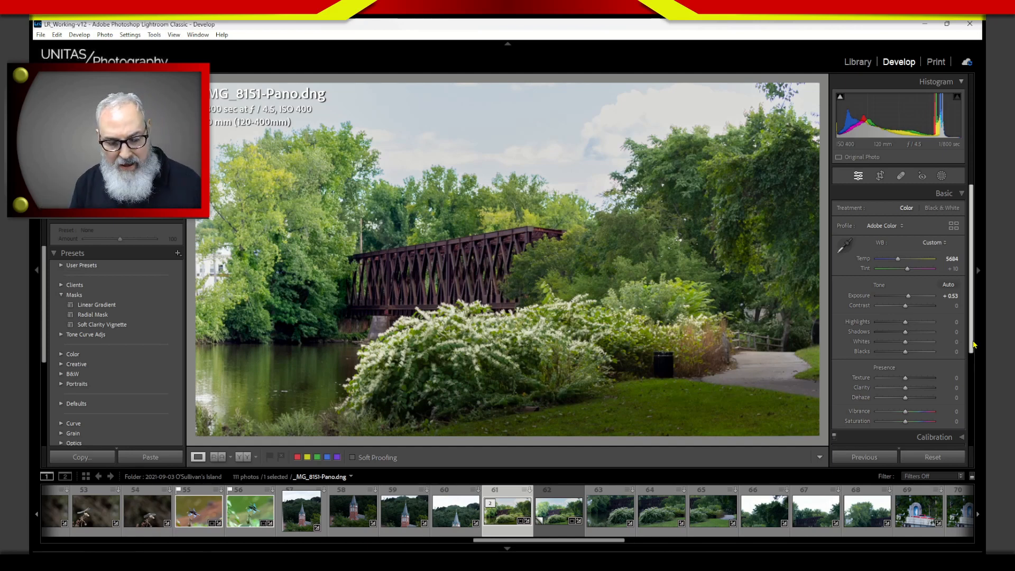
# Readjust the Tressel mask with Blacks at -14 and Shadows at 45, and reset its Exposure to 0.00
pyautogui.click(934, 180)
pyautogui.click(818, 186)
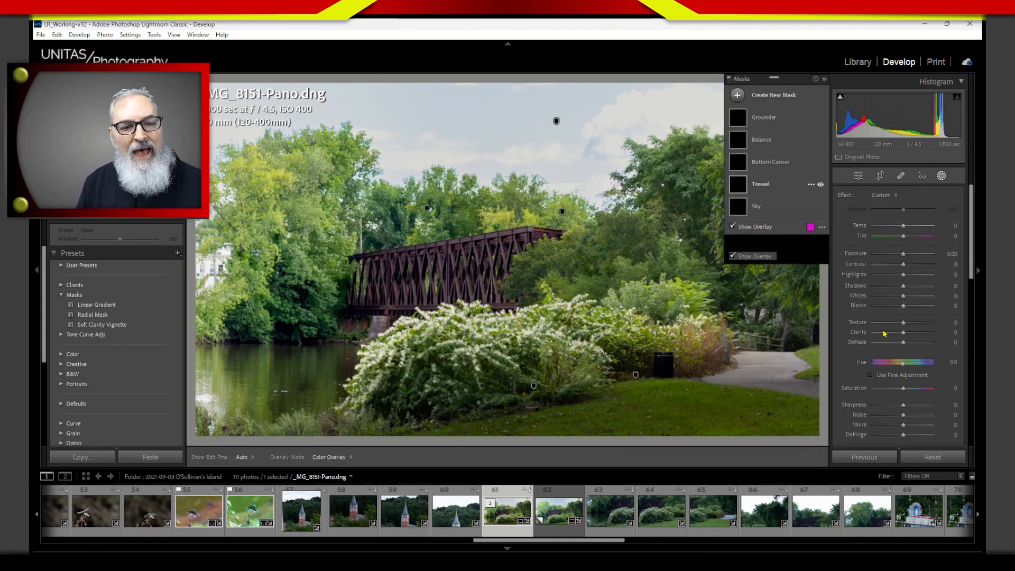
pyautogui.moveTo(889, 378); pyautogui.dragTo(899, 385)
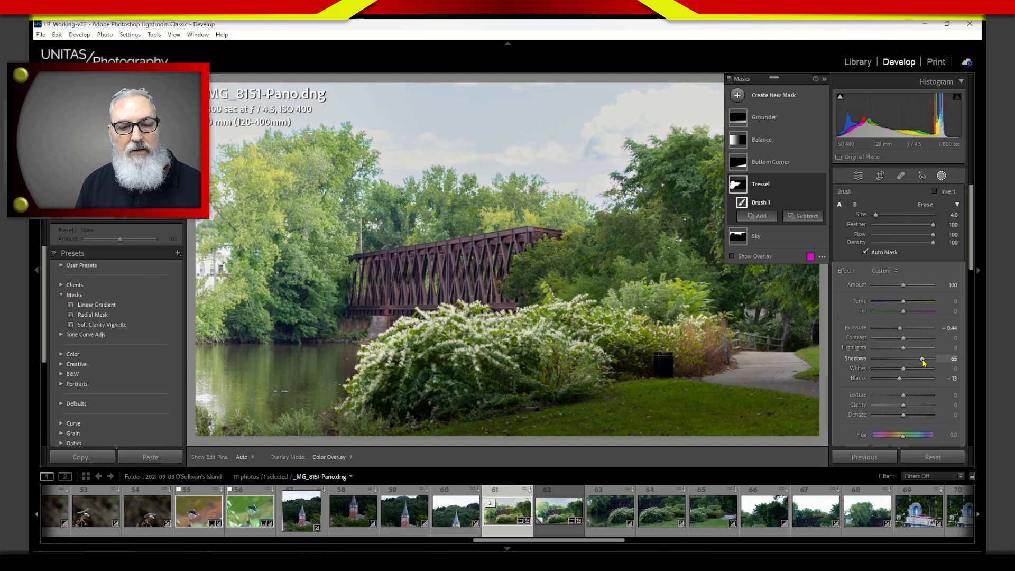
pyautogui.moveTo(921, 360); pyautogui.dragTo(902, 364)
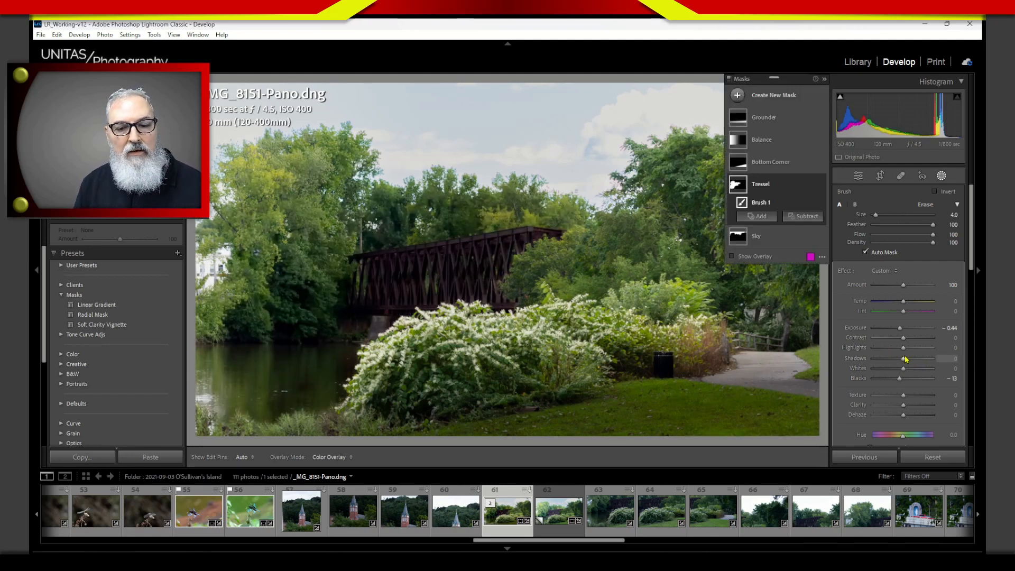
pyautogui.moveTo(899, 328); pyautogui.dragTo(907, 334)
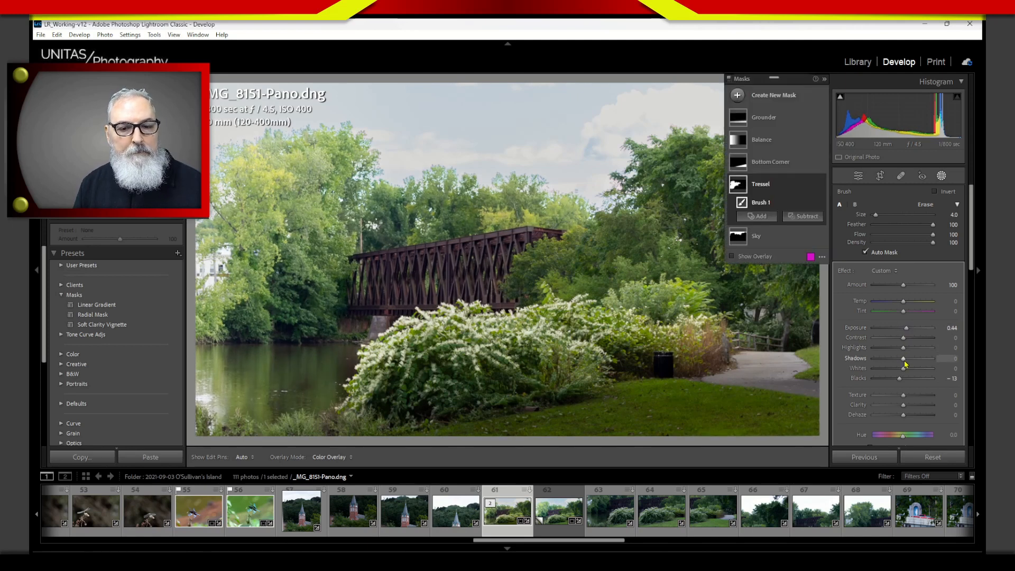
pyautogui.moveTo(899, 378); pyautogui.dragTo(898, 378)
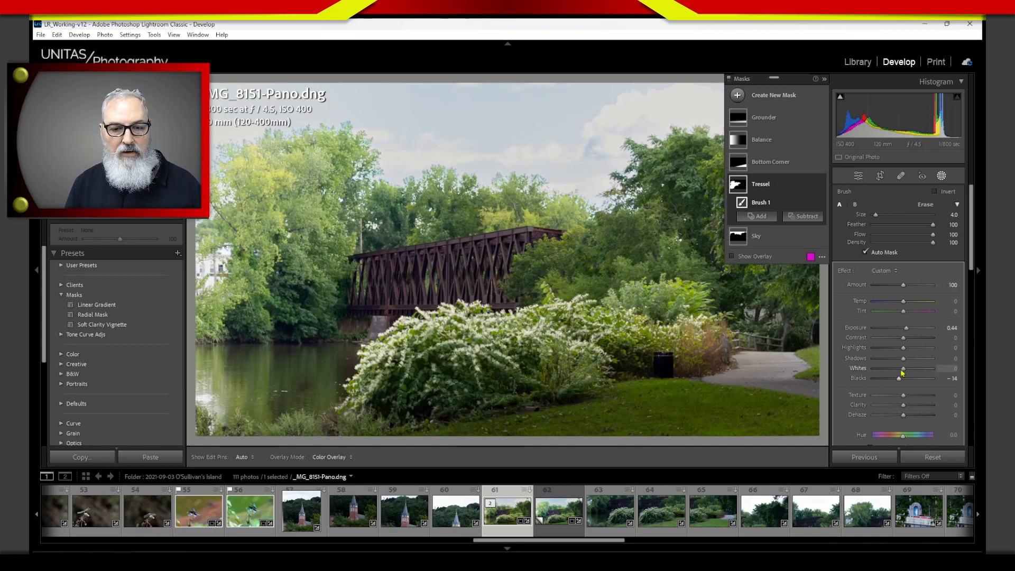
pyautogui.doubleClick(861, 331)
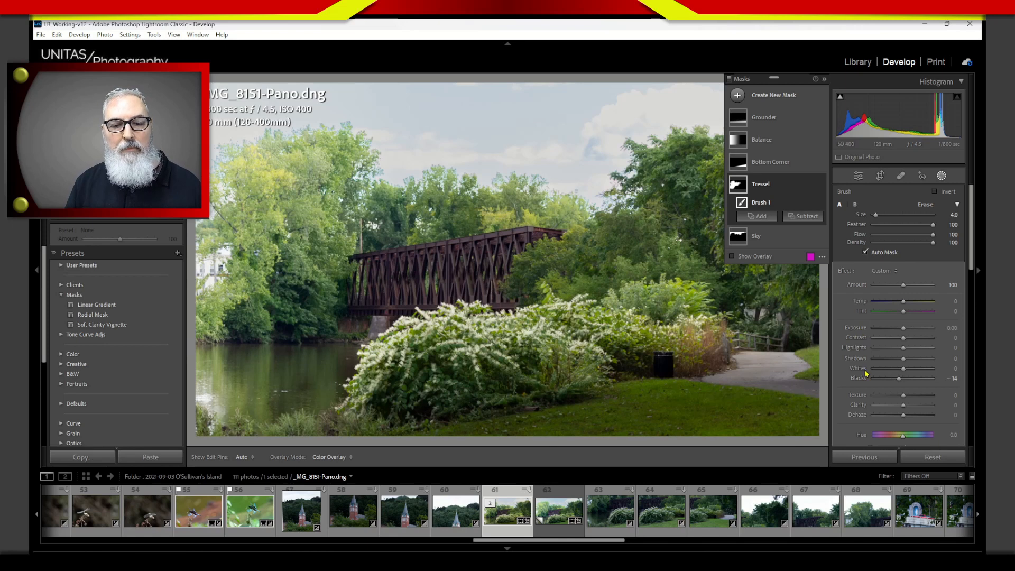
pyautogui.moveTo(903, 359); pyautogui.dragTo(918, 364)
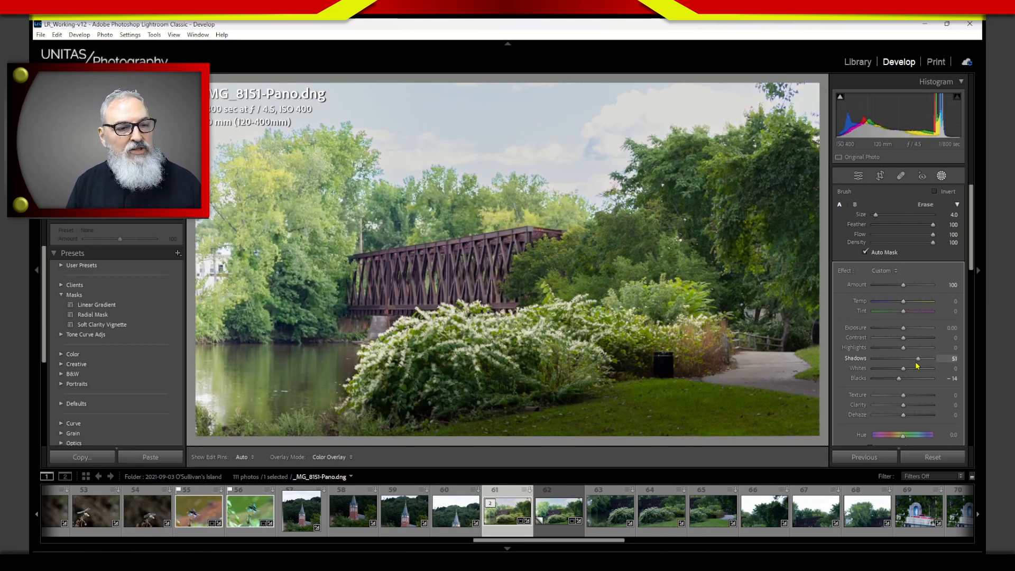
pyautogui.moveTo(915, 363); pyautogui.dragTo(915, 361)
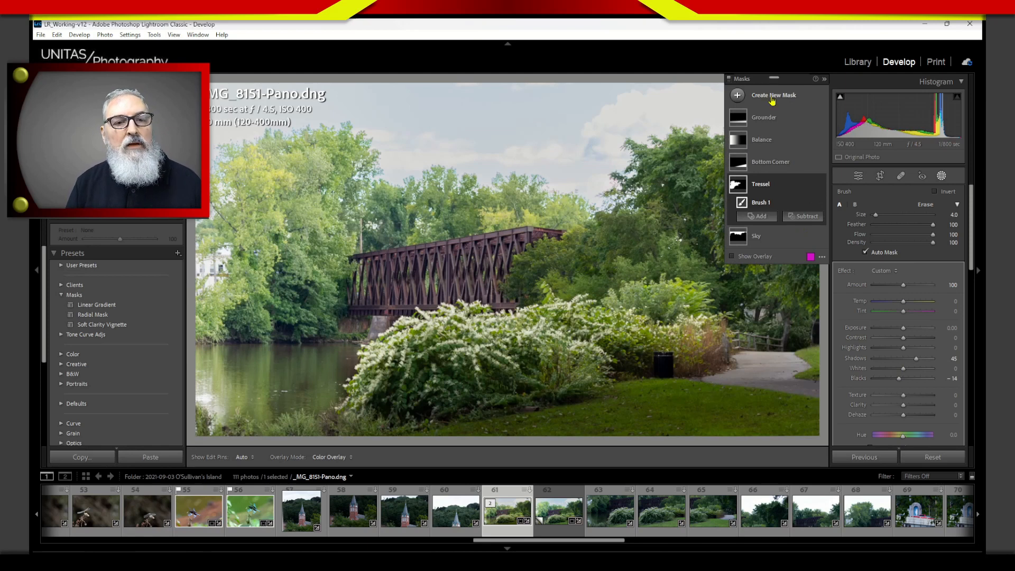
pyautogui.click(777, 100)
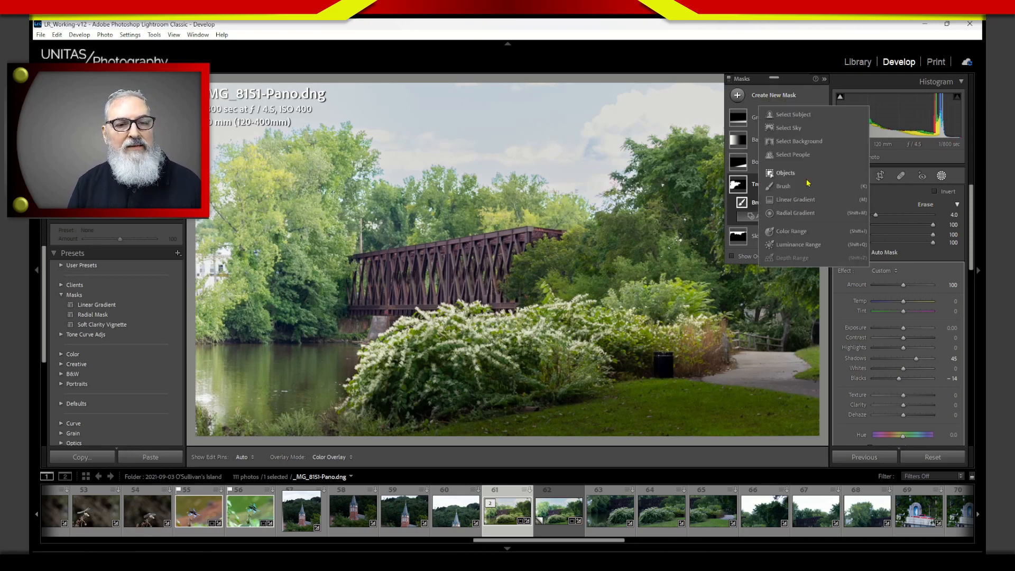
pyautogui.click(783, 187)
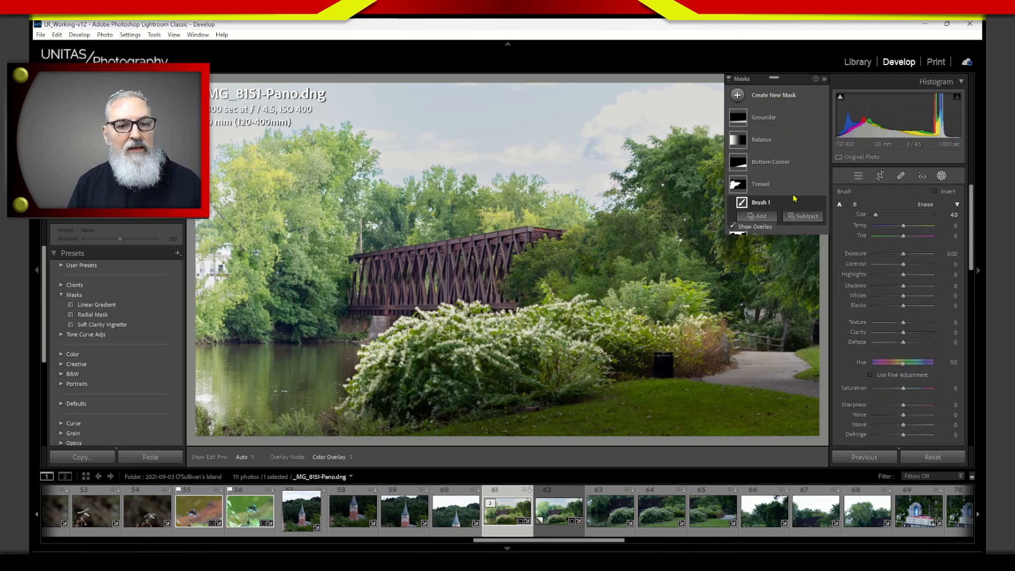
pyautogui.moveTo(356, 263); pyautogui.dragTo(547, 232)
pyautogui.moveTo(455, 251)
pyautogui.mouseDown()
pyautogui.moveTo(358, 261)
pyautogui.moveTo(367, 268)
pyautogui.moveTo(351, 280)
pyautogui.moveTo(351, 308)
pyautogui.moveTo(395, 312)
pyautogui.mouseUp()
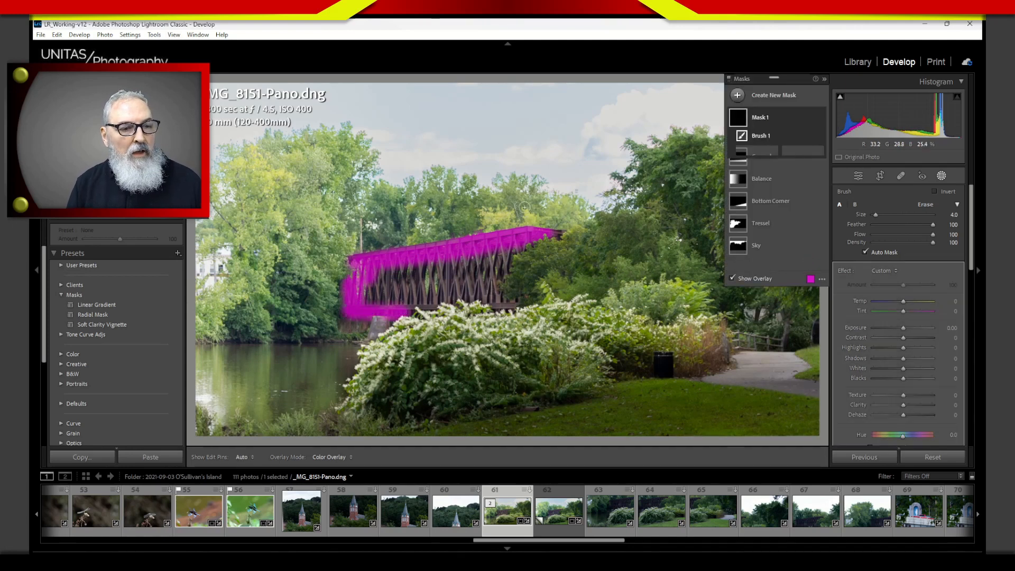
pyautogui.hotkey('ctrl', 'z')
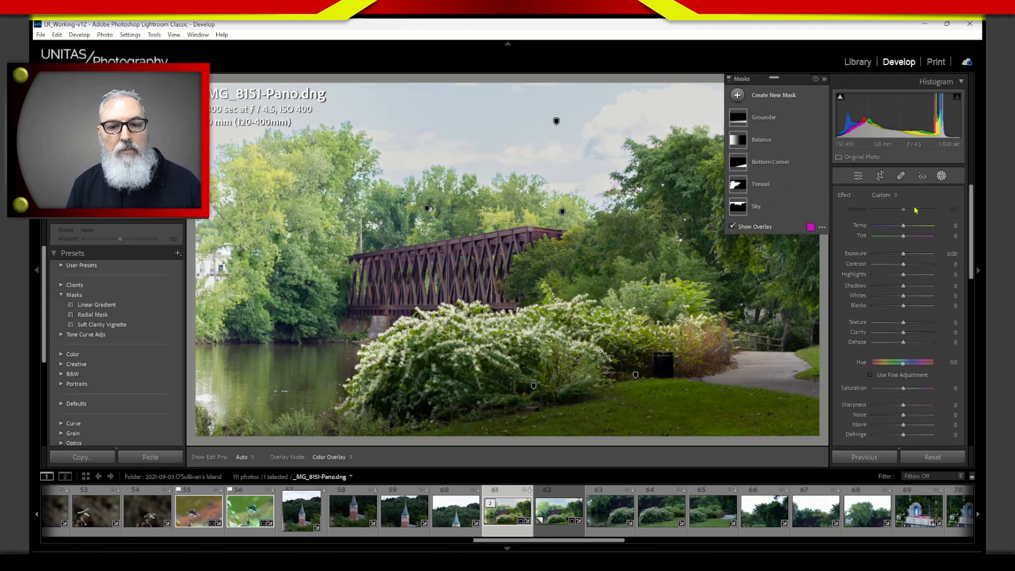
# Create a new brush mask and paint it over the whole trestle bridge with Auto Mask on
pyautogui.click(770, 104)
pyautogui.click(782, 194)
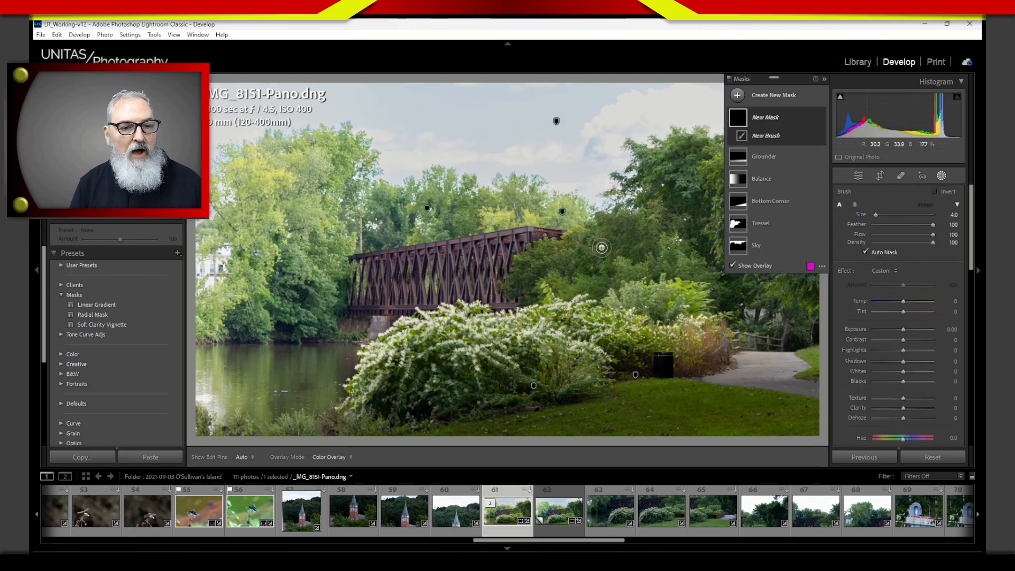
pyautogui.moveTo(561, 236)
pyautogui.mouseDown()
pyautogui.moveTo(358, 261)
pyautogui.moveTo(352, 310)
pyautogui.moveTo(409, 310)
pyautogui.moveTo(455, 292)
pyautogui.moveTo(504, 303)
pyautogui.moveTo(490, 275)
pyautogui.moveTo(529, 238)
pyautogui.moveTo(473, 293)
pyautogui.moveTo(482, 285)
pyautogui.moveTo(367, 311)
pyautogui.moveTo(478, 276)
pyautogui.moveTo(391, 295)
pyautogui.moveTo(494, 246)
pyautogui.moveTo(481, 260)
pyautogui.moveTo(485, 248)
pyautogui.moveTo(498, 259)
pyautogui.moveTo(437, 249)
pyautogui.moveTo(379, 297)
pyautogui.moveTo(370, 270)
pyautogui.moveTo(368, 300)
pyautogui.moveTo(373, 262)
pyautogui.moveTo(404, 265)
pyautogui.moveTo(410, 281)
pyautogui.moveTo(381, 284)
pyautogui.moveTo(436, 267)
pyautogui.mouseUp()
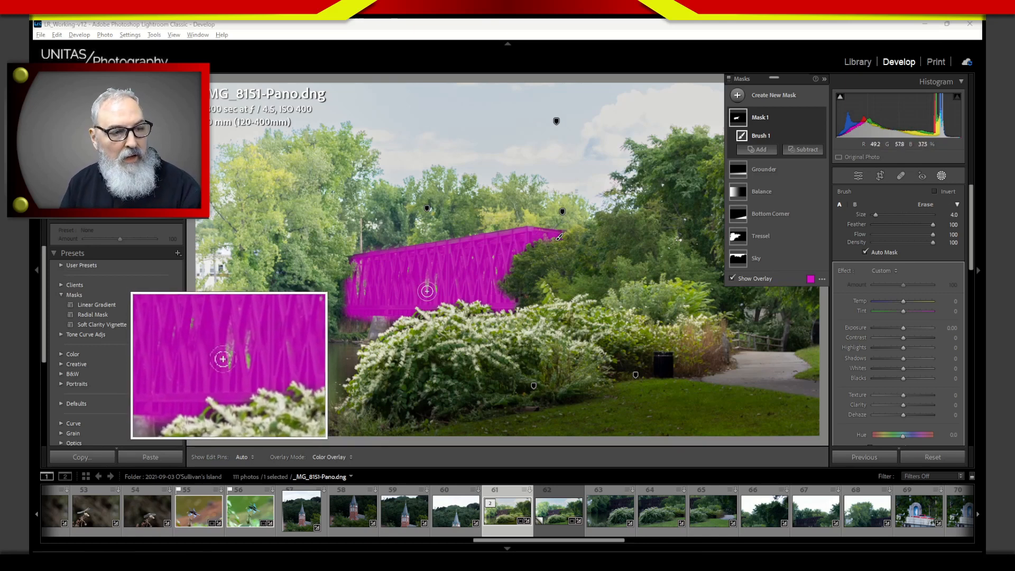
# Turn off Auto Mask and paint over the remaining gaps in the trestle mask with the edit pins hidden
pyautogui.click(865, 253)
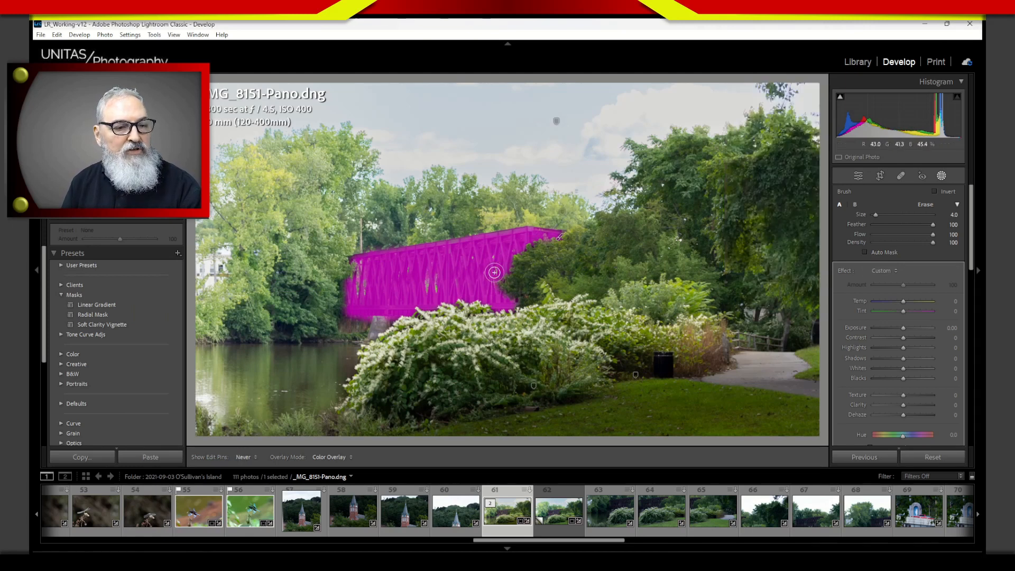
pyautogui.press('h')
pyautogui.moveTo(433, 278)
pyautogui.mouseDown()
pyautogui.moveTo(451, 291)
pyautogui.moveTo(433, 290)
pyautogui.moveTo(409, 268)
pyautogui.mouseUp()
pyautogui.moveTo(367, 282); pyautogui.dragTo(363, 270)
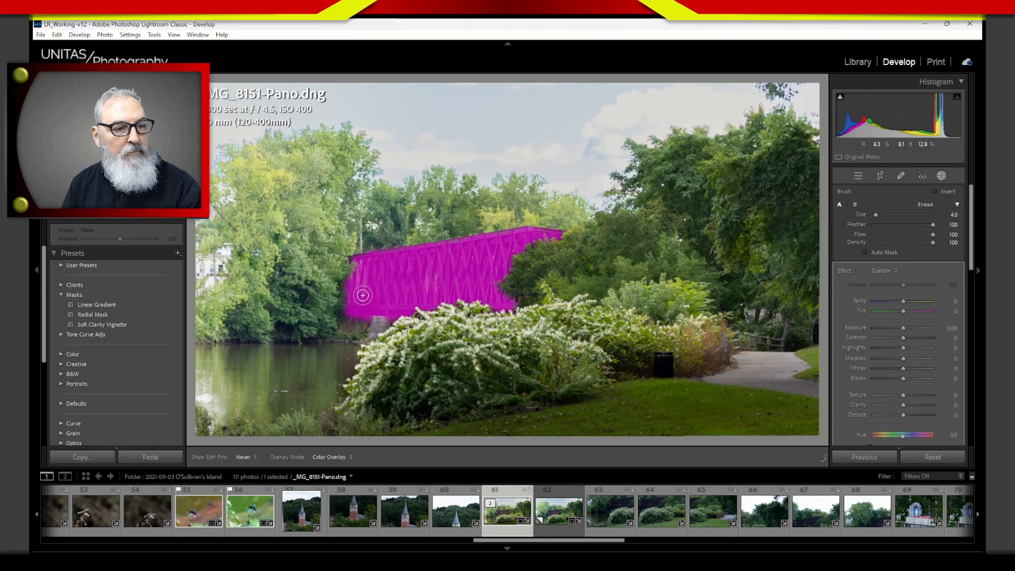
pyautogui.press('h')
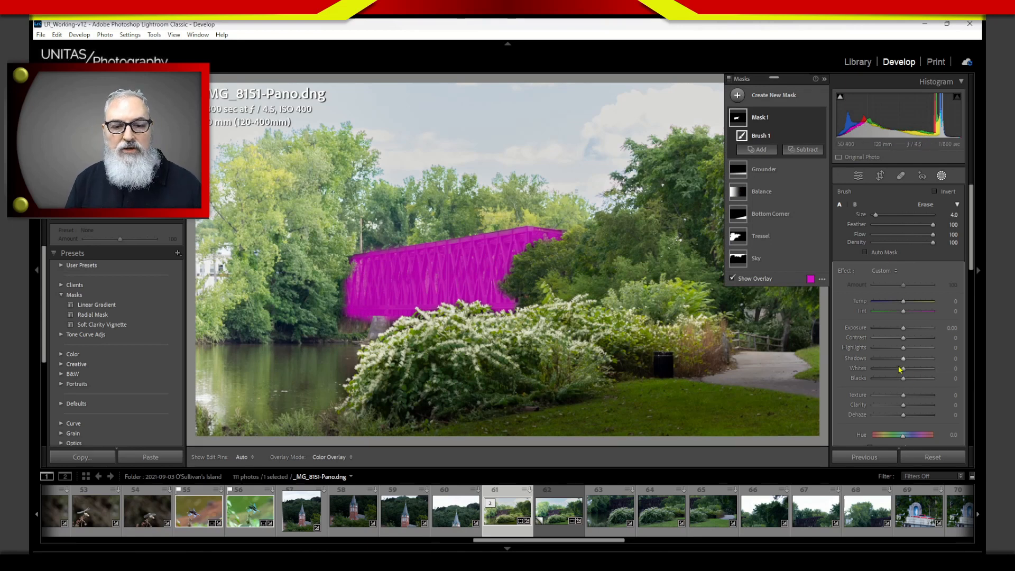
# Set the new trestle mask's Shadows to -13 and Blacks to -14, and close masking
pyautogui.moveTo(905, 361); pyautogui.dragTo(902, 380)
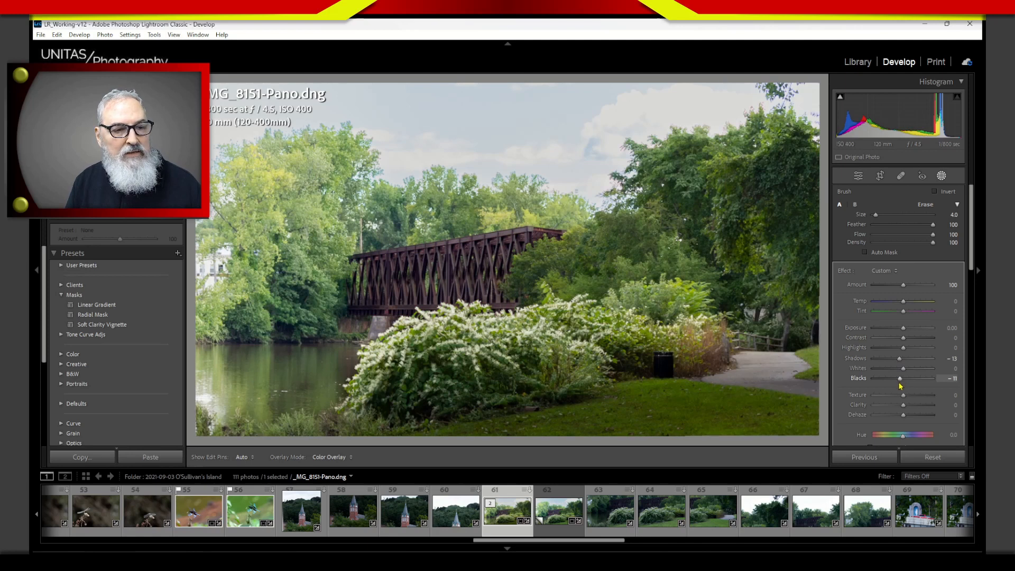
pyautogui.moveTo(900, 381); pyautogui.dragTo(900, 384)
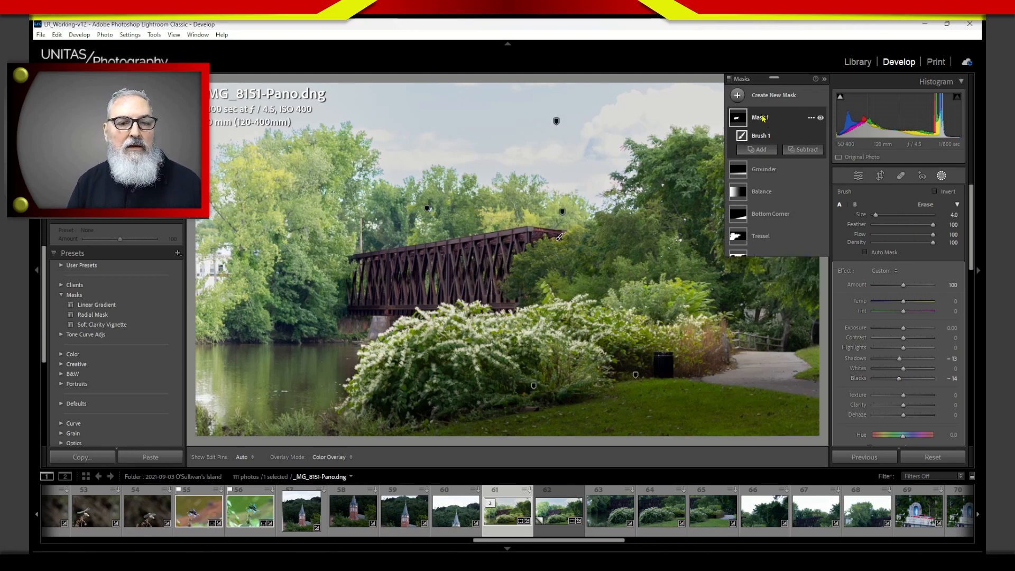
pyautogui.click(940, 177)
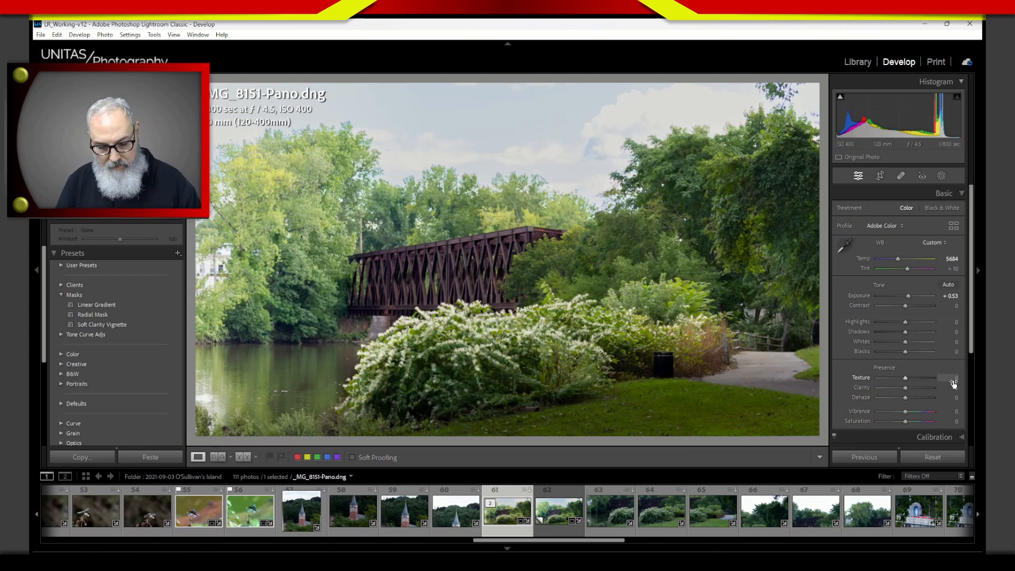
# Compare the edited panorama with its before version
pyautogui.press('\\')
pyautogui.press('\\')
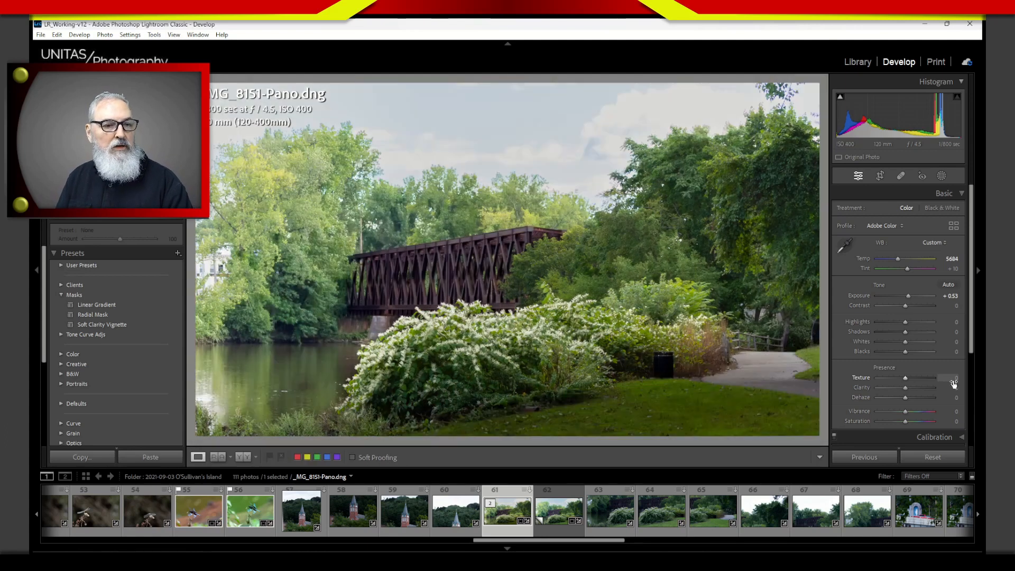
pyautogui.press('\\')
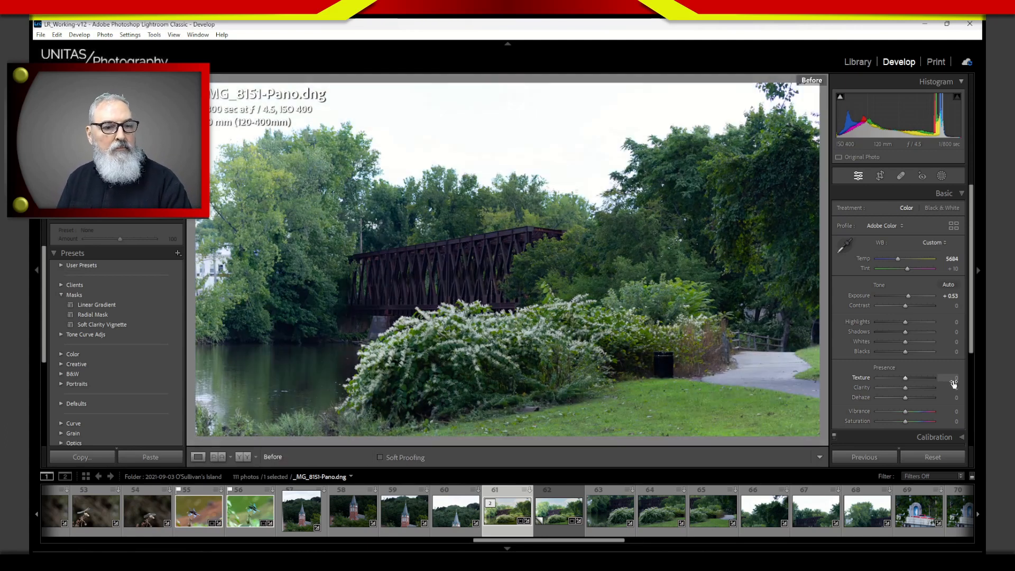
pyautogui.press('\\')
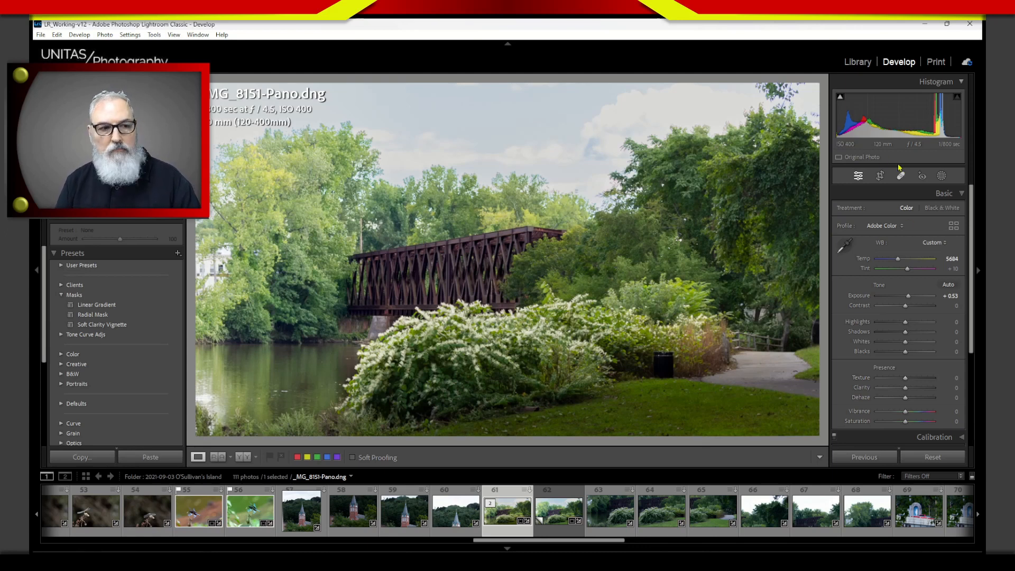
# Reopen masking and rename the Tressel mask as Far Trees
pyautogui.click(941, 176)
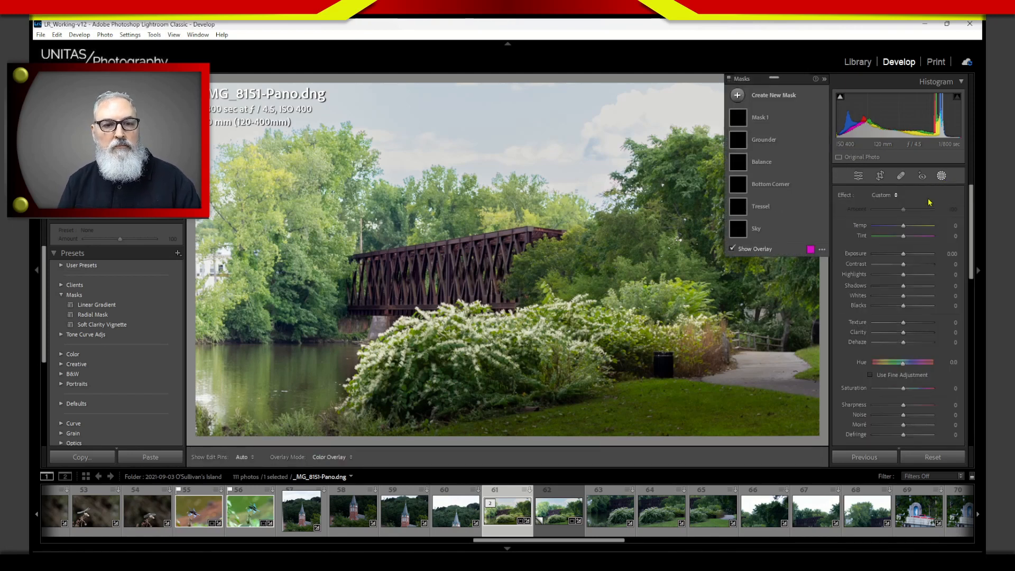
pyautogui.click(767, 210)
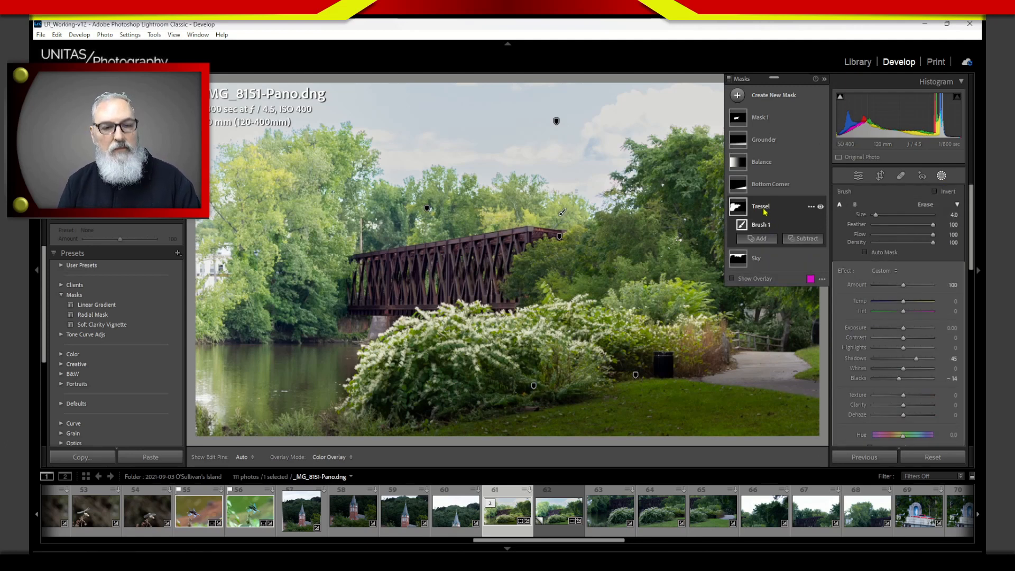
pyautogui.doubleClick(761, 206)
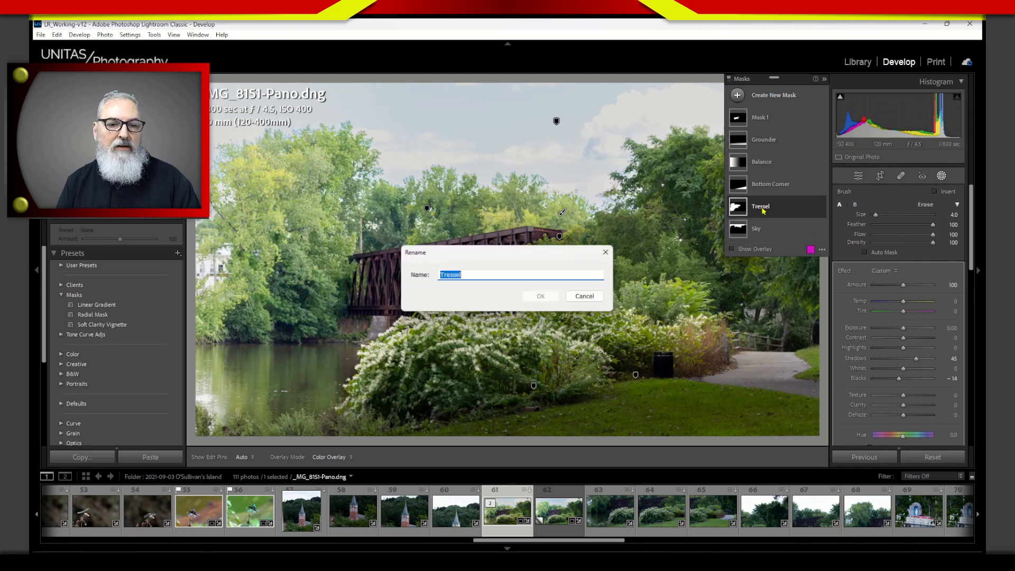
pyautogui.write('Far')
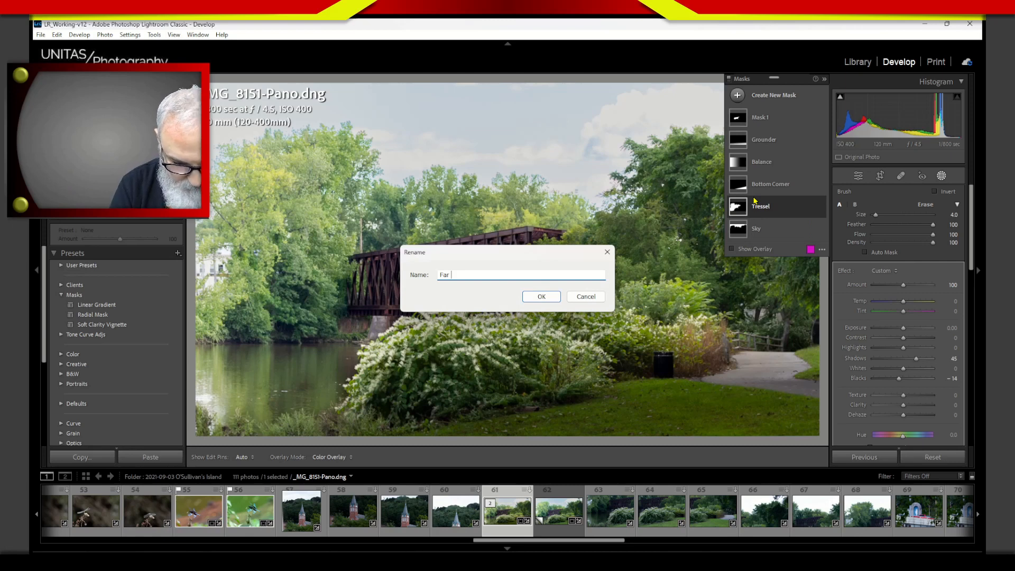
pyautogui.press('Return')
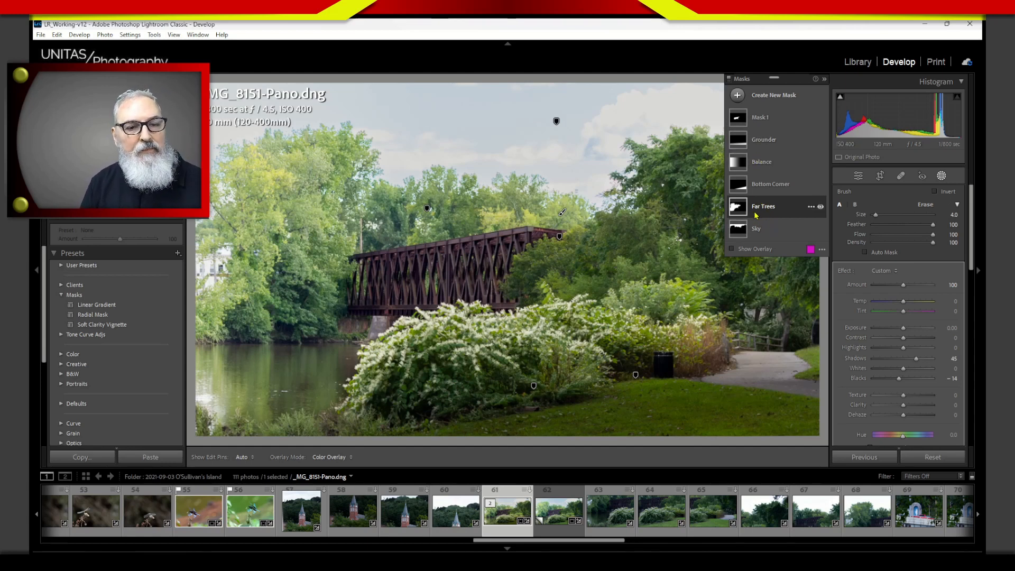
# Rename the new trestle brush mask, Mask 1, as Tressle, and close masking
pyautogui.click(758, 121)
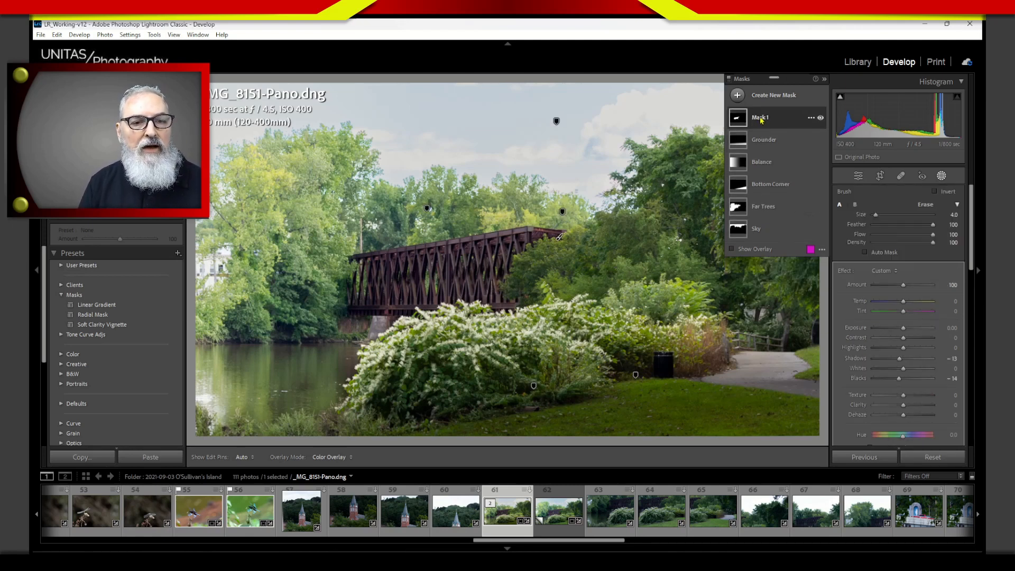
pyautogui.doubleClick(759, 121)
pyautogui.write('Tre')
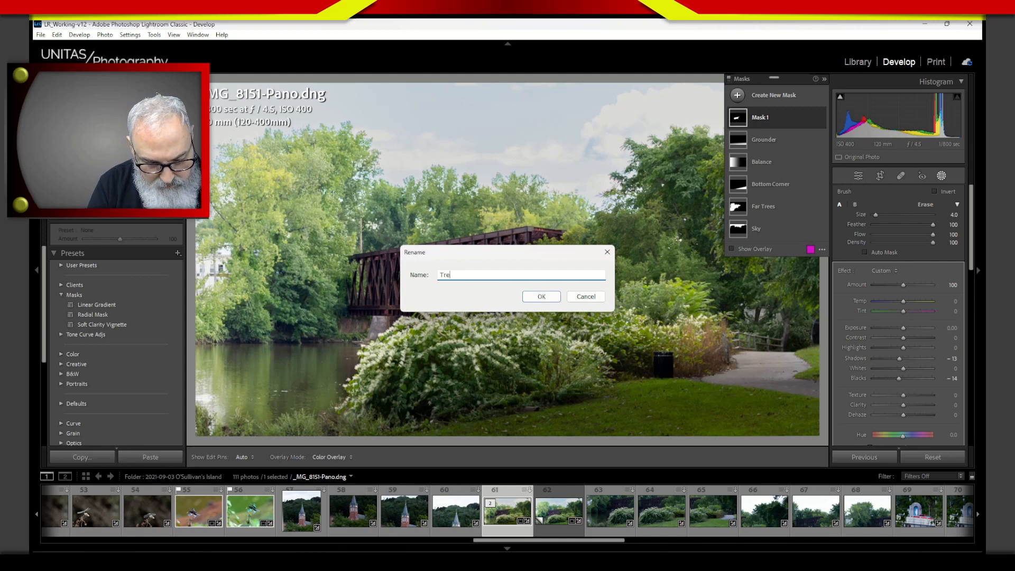
pyautogui.press('Return')
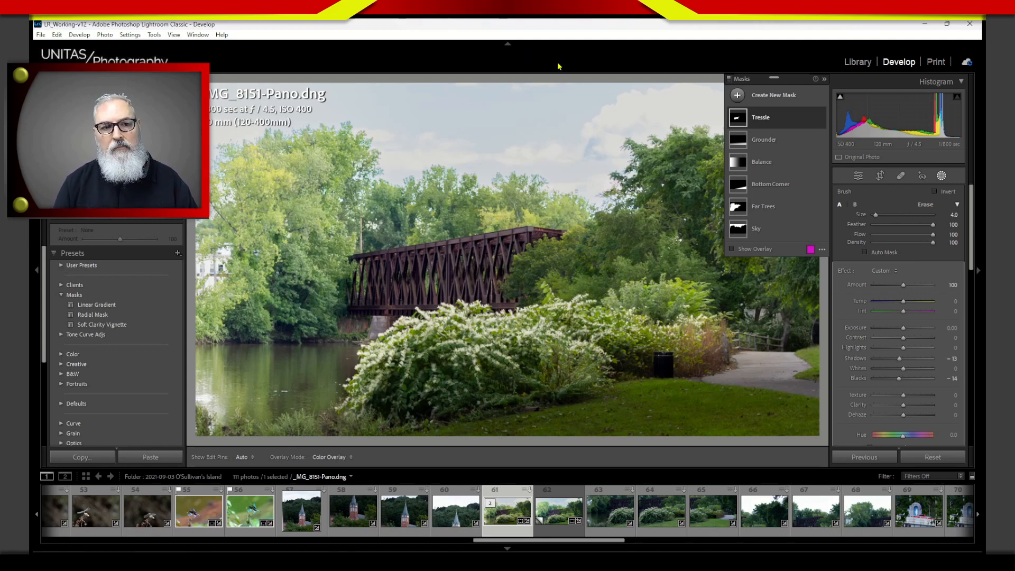
pyautogui.click(941, 176)
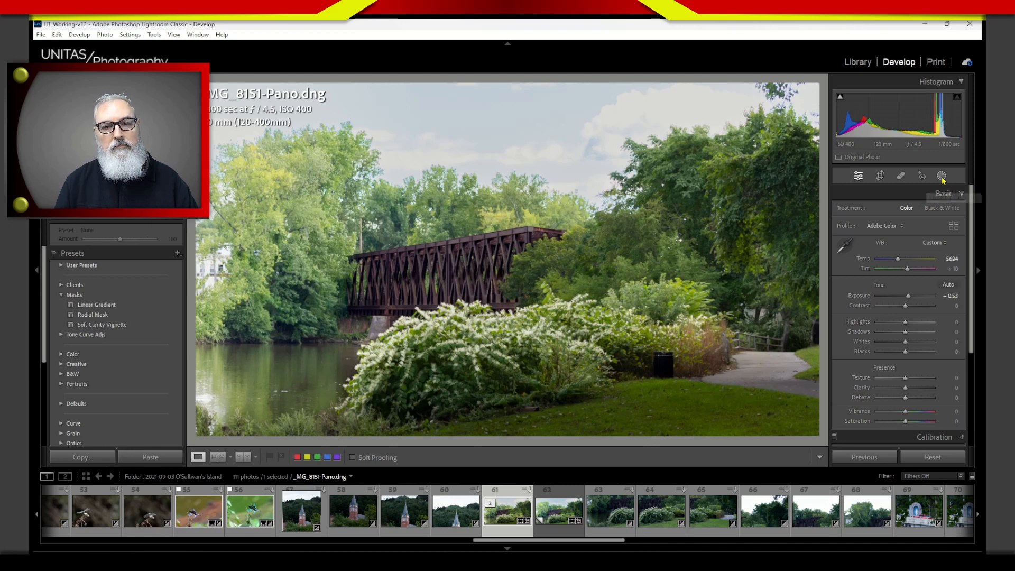
# Add a linear gradient mask running from the top edge of the sky down to the top of the trestle
pyautogui.click(943, 176)
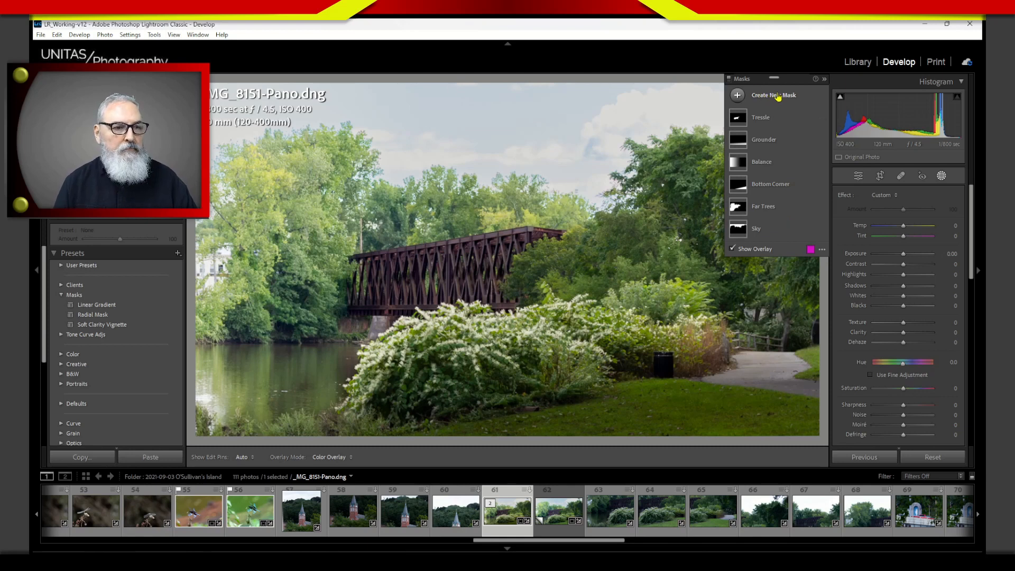
pyautogui.click(775, 100)
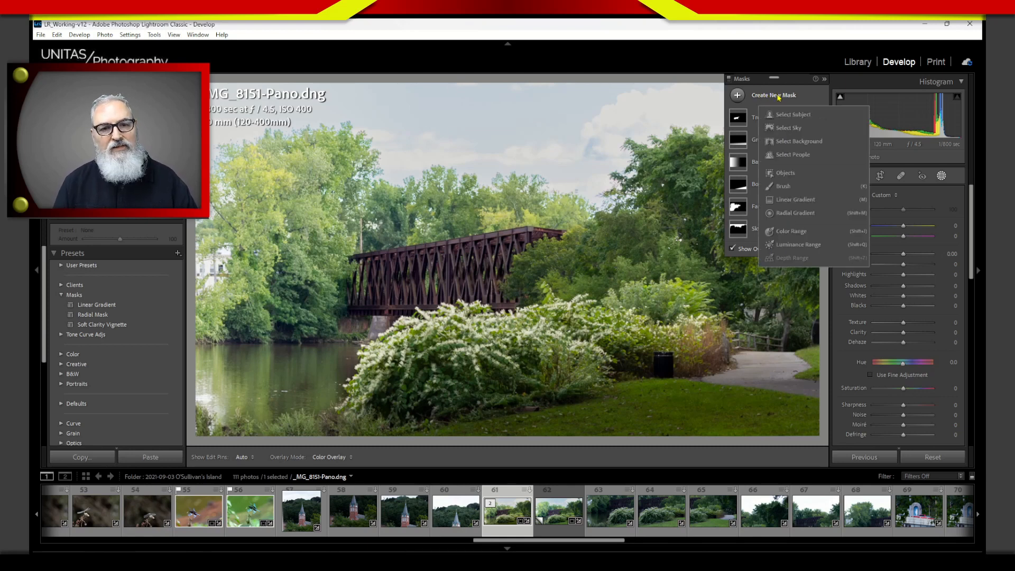
pyautogui.click(802, 200)
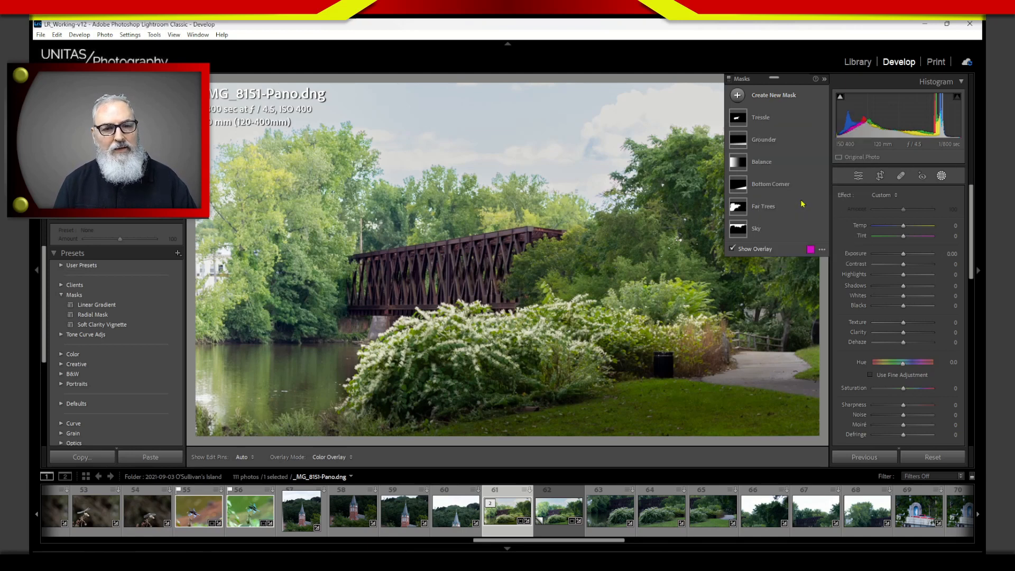
pyautogui.moveTo(516, 83); pyautogui.dragTo(512, 228)
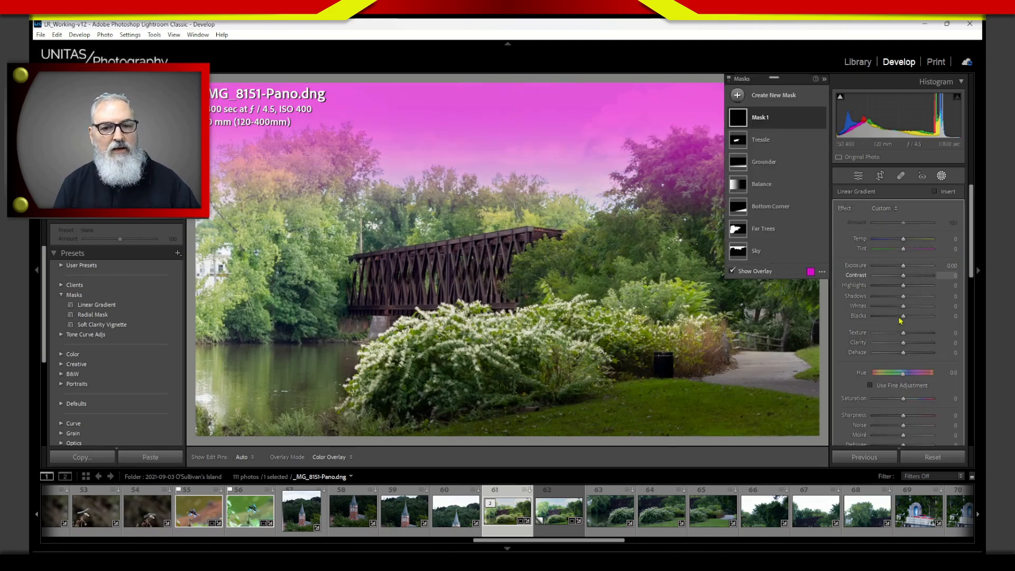
# Set the top gradient mask's Highlights to -63, Whites to -6 and Exposure to -0.50, and close masking
pyautogui.moveTo(903, 286); pyautogui.dragTo(864, 291)
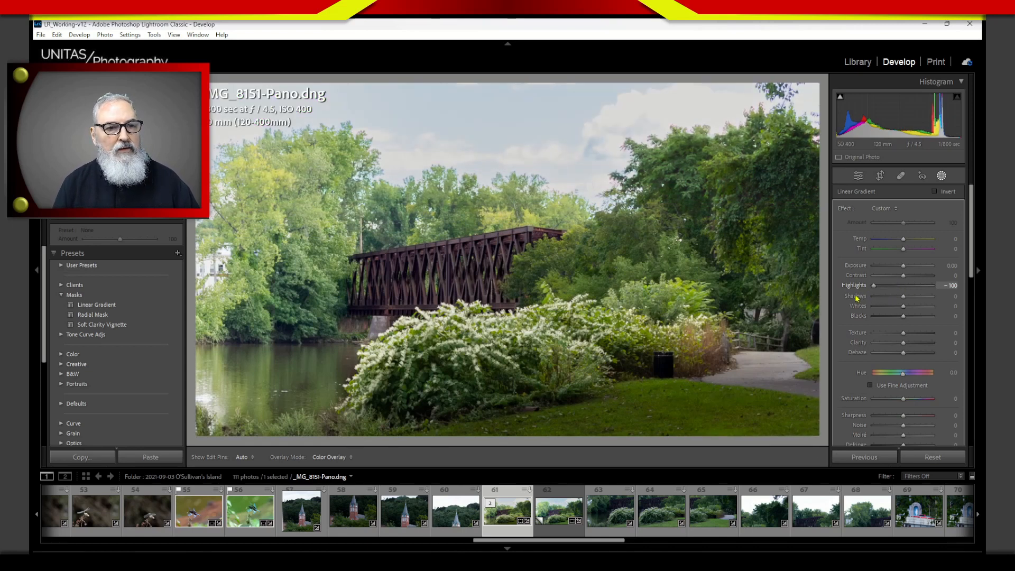
pyautogui.moveTo(875, 286); pyautogui.dragTo(901, 307)
pyautogui.moveTo(903, 266); pyautogui.dragTo(900, 275)
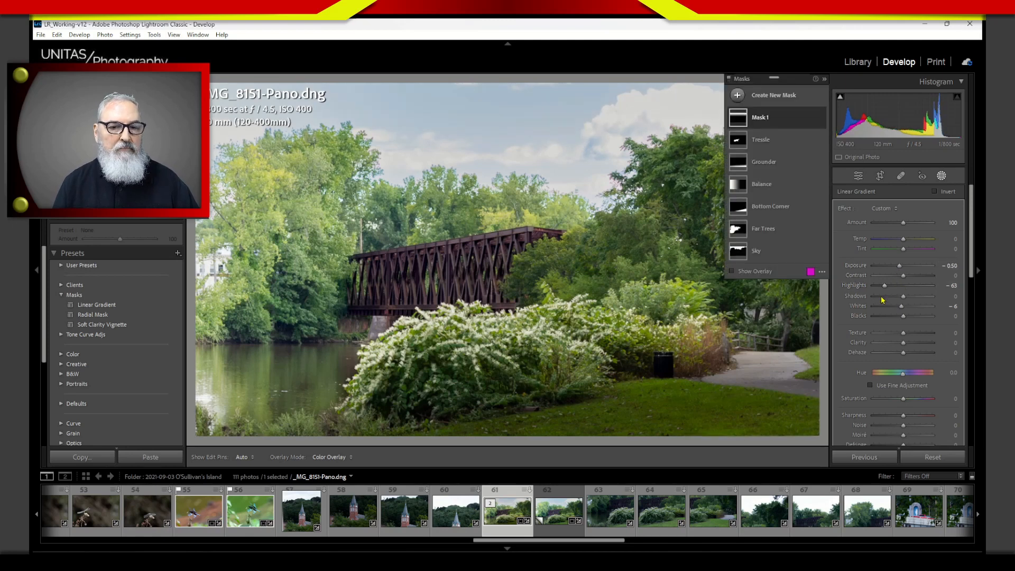
pyautogui.click(942, 176)
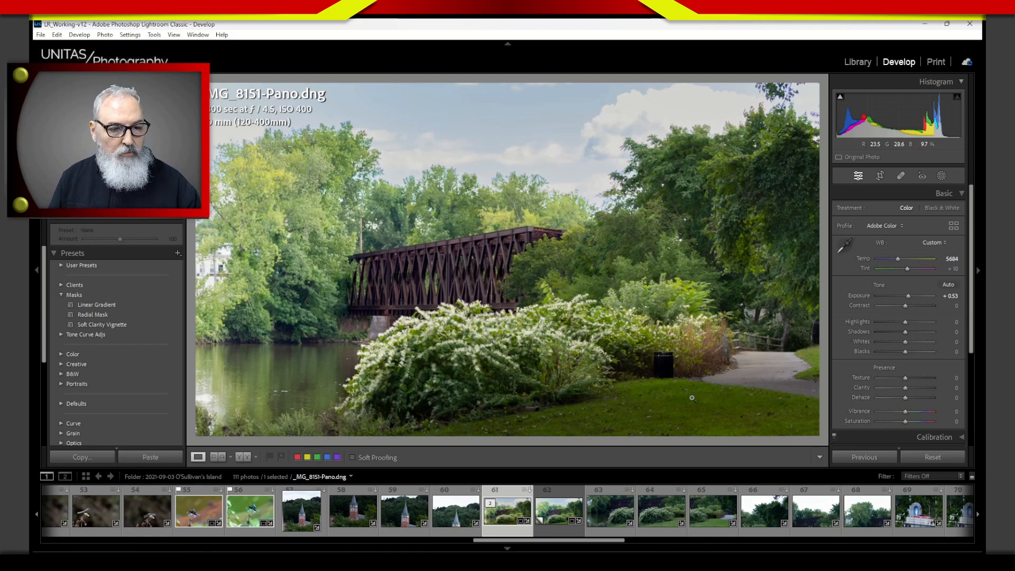
# Switch to the panorama in Photoshop and zoom in to about 119% on the treetops against the sky, above and left of the trestle
pyautogui.hotkey('alt', 'Tab')
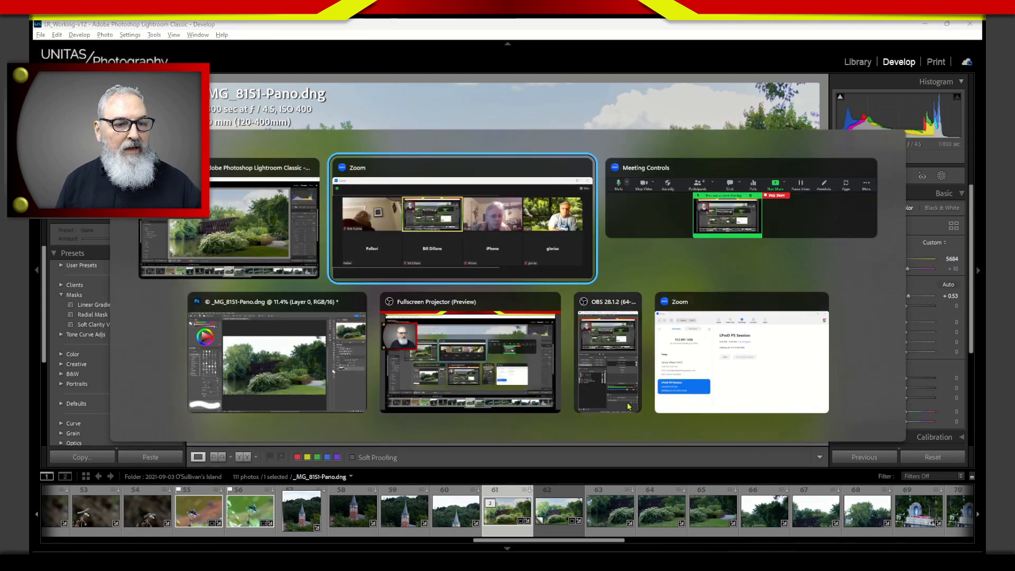
pyautogui.click(305, 389)
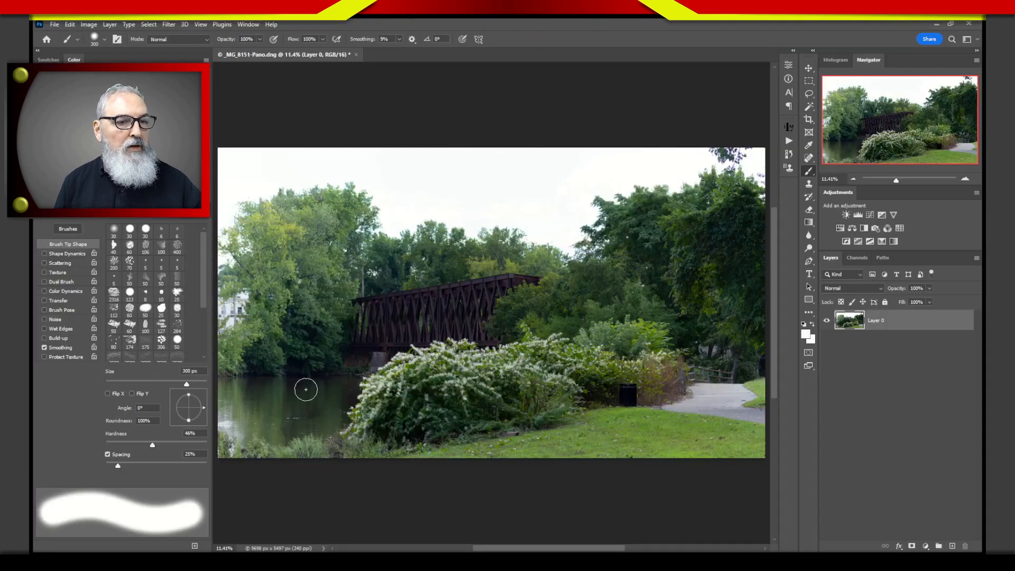
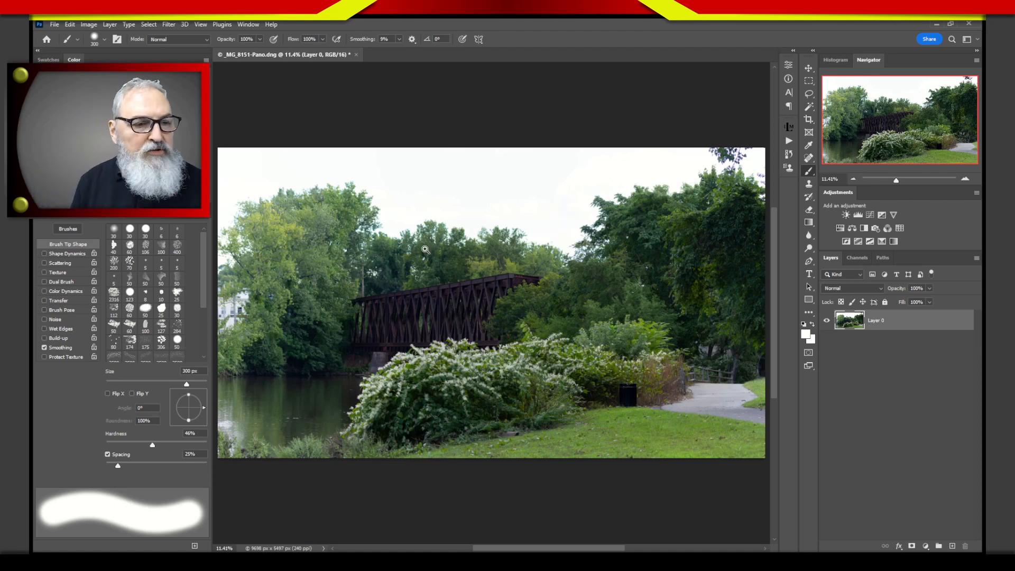
pyautogui.press('z')
pyautogui.moveTo(359, 212); pyautogui.dragTo(456, 219)
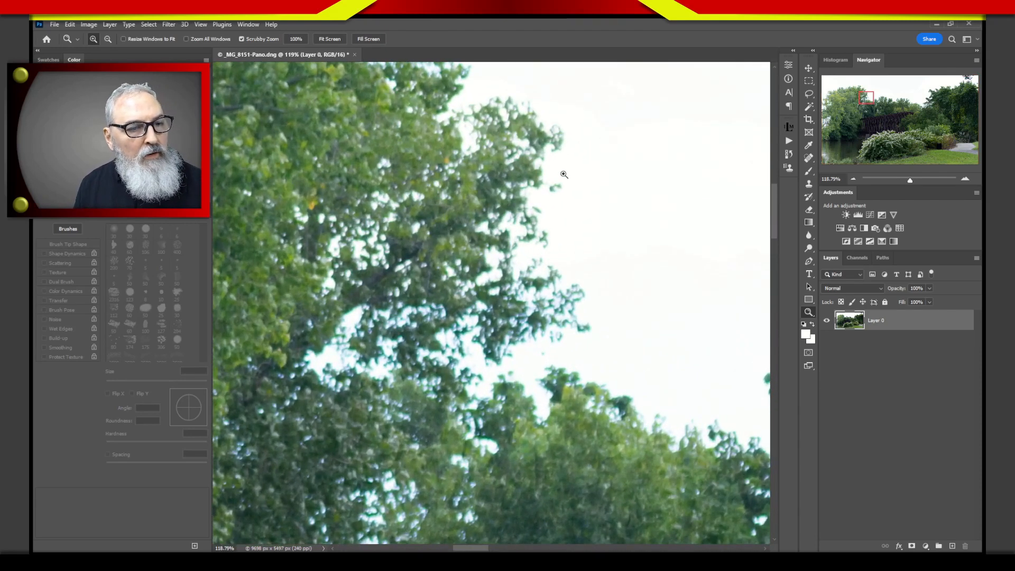
# Examine the leaf edges of the tall tree against the bright sky at high magnification
pyautogui.moveTo(555, 180); pyautogui.dragTo(539, 276)
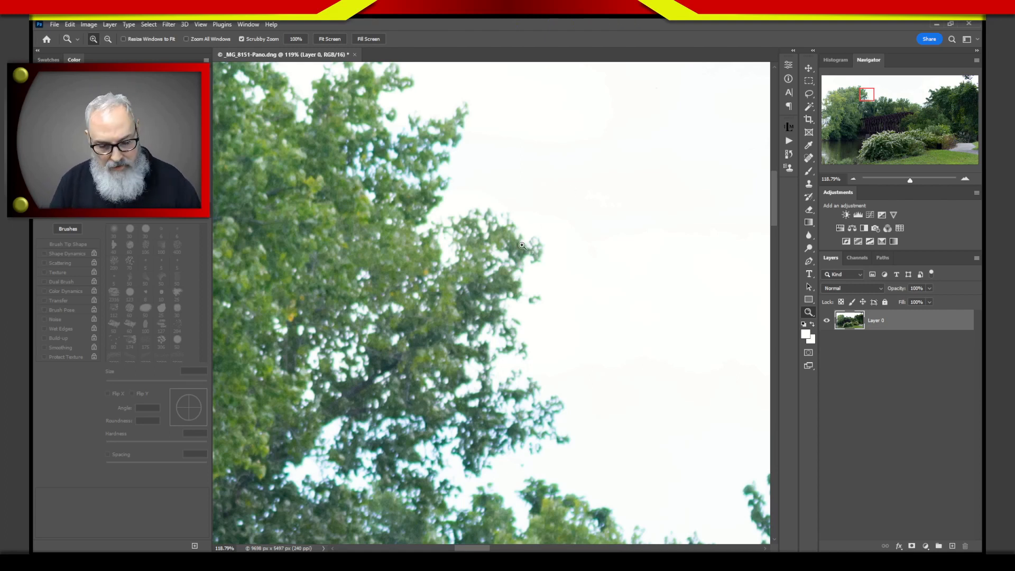
pyautogui.moveTo(452, 216)
pyautogui.mouseDown()
pyautogui.moveTo(464, 197)
pyautogui.moveTo(508, 194)
pyautogui.moveTo(552, 213)
pyautogui.moveTo(572, 255)
pyautogui.moveTo(557, 286)
pyautogui.moveTo(535, 294)
pyautogui.moveTo(496, 250)
pyautogui.moveTo(453, 241)
pyautogui.moveTo(443, 198)
pyautogui.mouseUp()
pyautogui.moveTo(532, 365)
pyautogui.mouseDown()
pyautogui.moveTo(499, 394)
pyautogui.moveTo(486, 454)
pyautogui.moveTo(570, 459)
pyautogui.moveTo(573, 394)
pyautogui.moveTo(523, 365)
pyautogui.mouseUp()
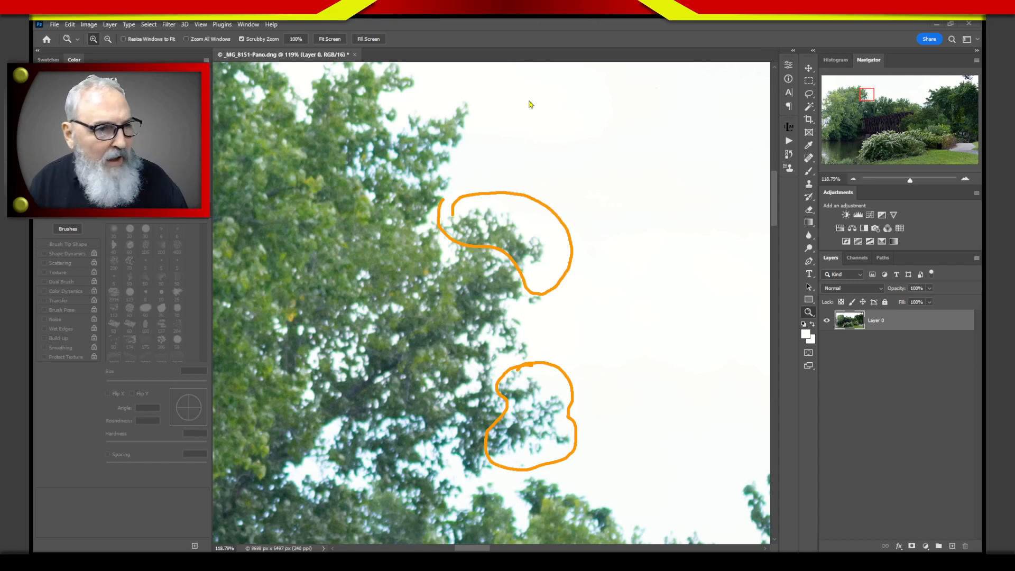
pyautogui.moveTo(460, 130); pyautogui.dragTo(508, 169)
pyautogui.moveTo(460, 132); pyautogui.dragTo(458, 157)
pyautogui.moveTo(460, 131); pyautogui.dragTo(489, 135)
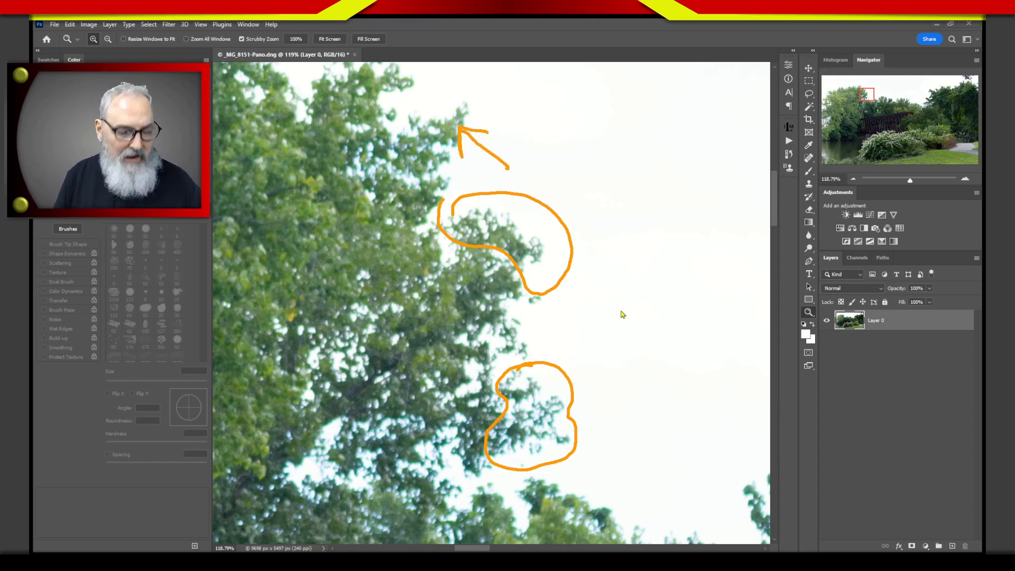
pyautogui.press('Escape')
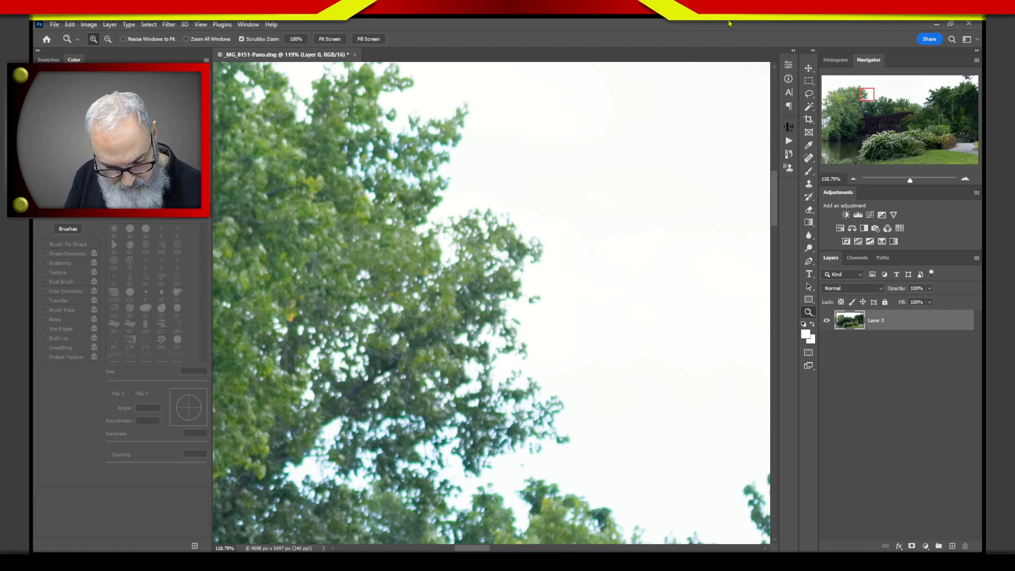
# Fit the whole panorama in view and duplicate Layer 0
pyautogui.hotkey('ctrl', '0')
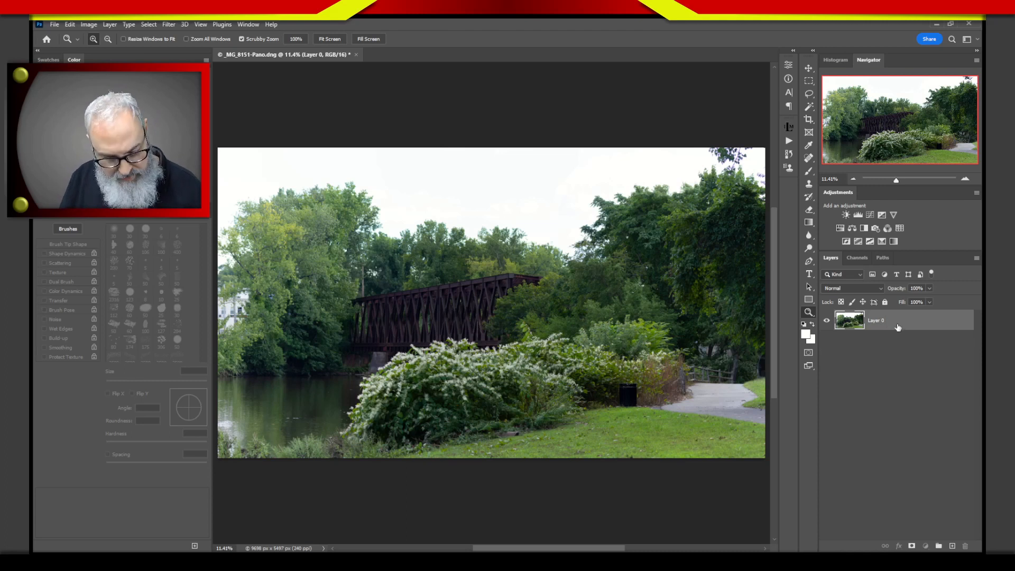
pyautogui.press('v')
pyautogui.press('ctrl')
pyautogui.hotkey('ctrl', 'j')
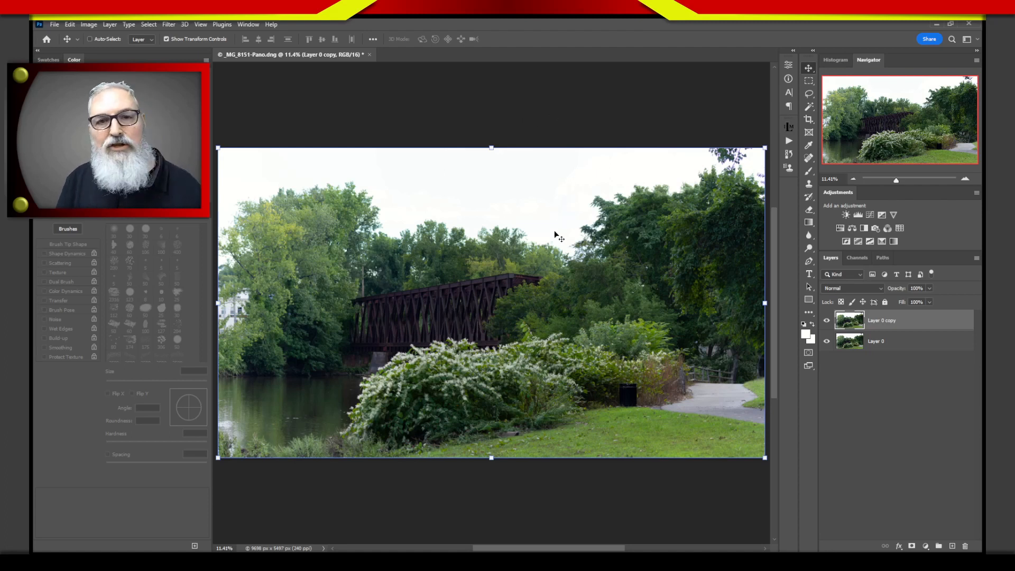
# Lock the original Layer 0 and make Layer 0 copy the active layer
pyautogui.click(922, 346)
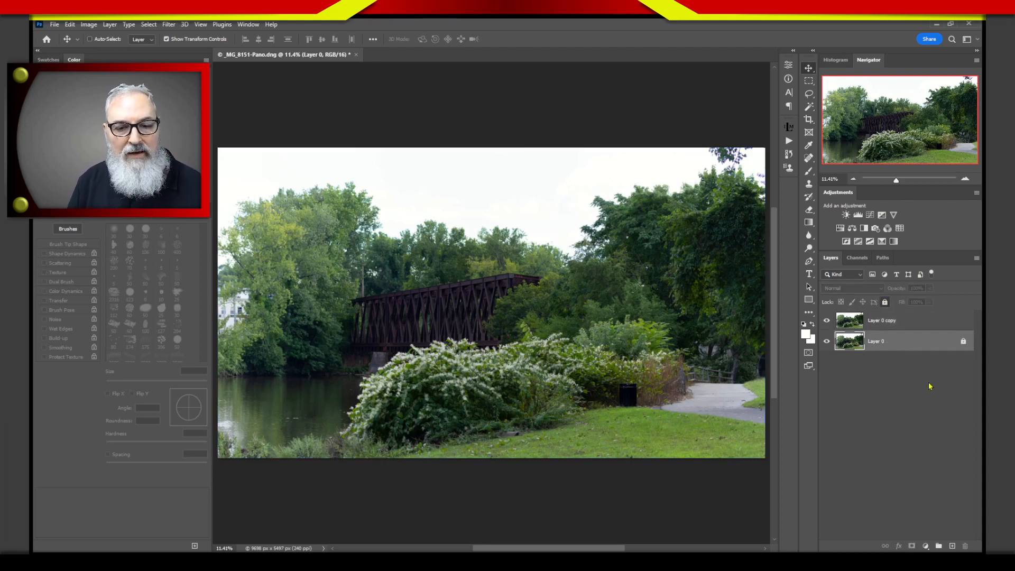
pyautogui.click(920, 413)
pyautogui.click(932, 319)
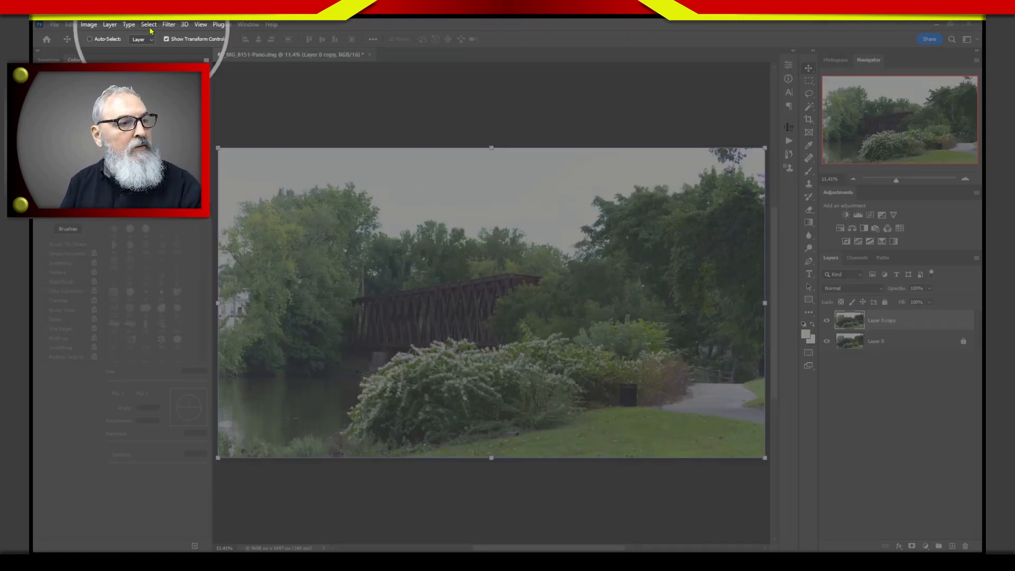
# Select the sky on Layer 0 copy and add a Levels adjustment layer masked to that selection
pyautogui.click(149, 24)
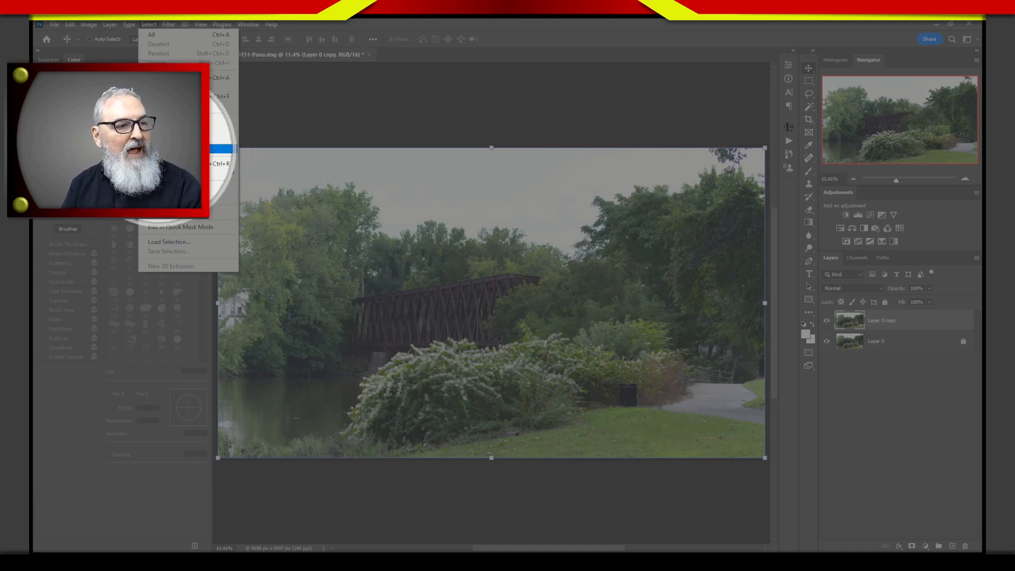
pyautogui.click(161, 150)
pyautogui.click(148, 28)
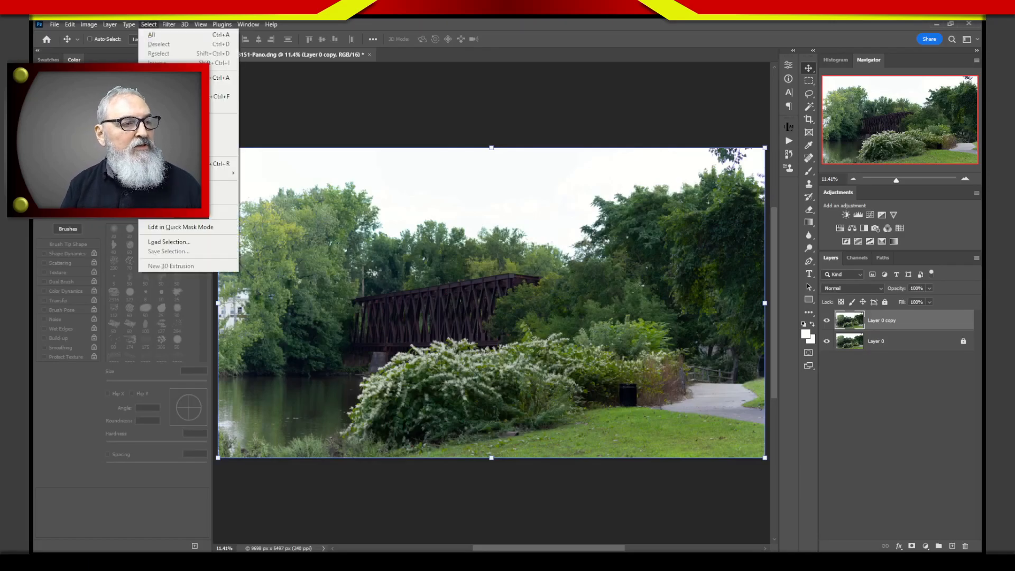
pyautogui.click(231, 148)
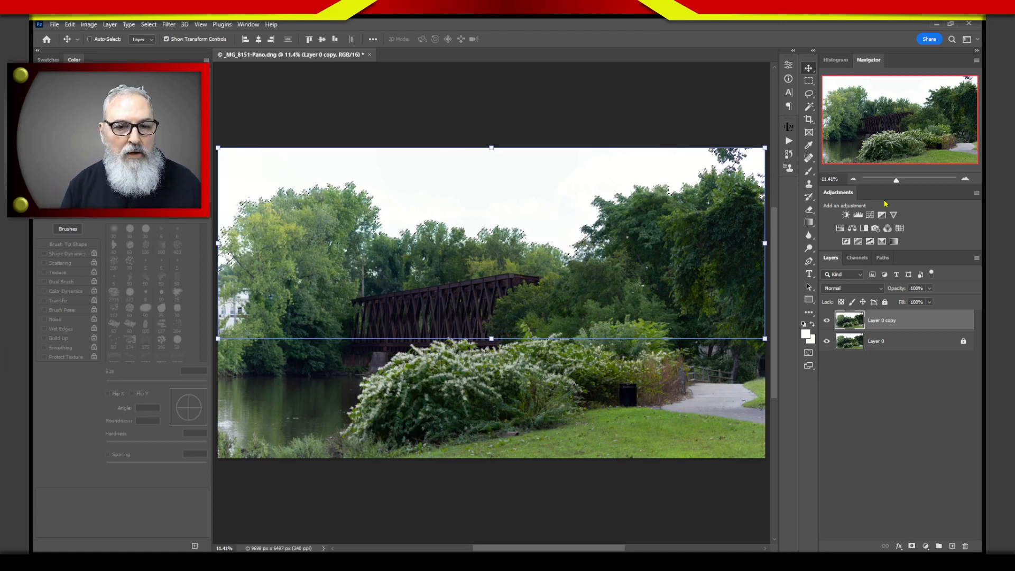
pyautogui.click(859, 216)
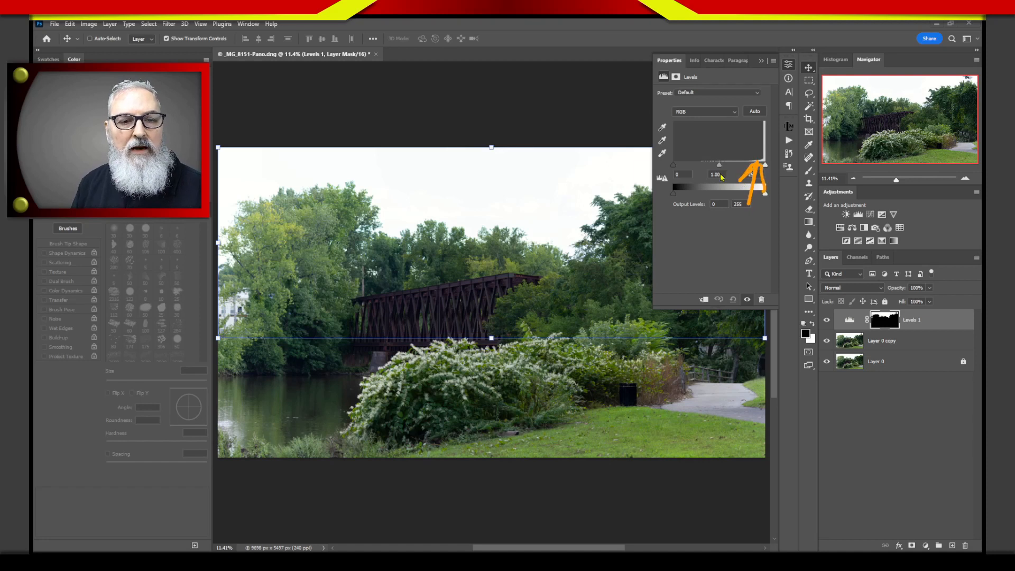
pyautogui.moveTo(685, 140)
pyautogui.mouseDown()
pyautogui.moveTo(746, 148)
pyautogui.moveTo(743, 136)
pyautogui.moveTo(758, 138)
pyautogui.moveTo(721, 154)
pyautogui.moveTo(753, 149)
pyautogui.moveTo(744, 132)
pyautogui.moveTo(734, 130)
pyautogui.moveTo(750, 140)
pyautogui.moveTo(730, 149)
pyautogui.moveTo(730, 139)
pyautogui.moveTo(699, 139)
pyautogui.moveTo(741, 143)
pyautogui.moveTo(683, 141)
pyautogui.mouseUp()
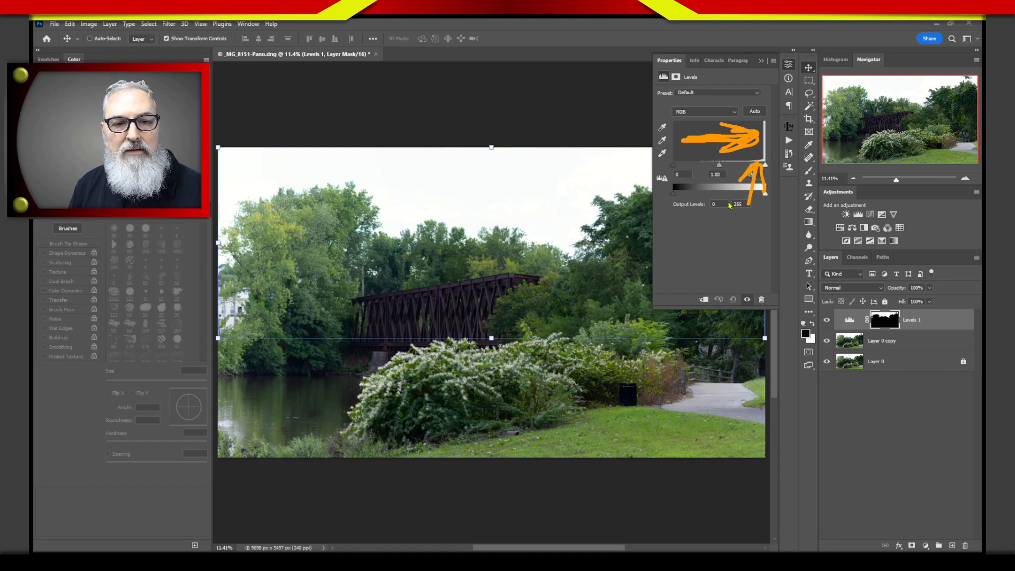
pyautogui.moveTo(768, 142)
pyautogui.mouseDown()
pyautogui.moveTo(768, 119)
pyautogui.moveTo(769, 161)
pyautogui.moveTo(770, 120)
pyautogui.moveTo(770, 157)
pyautogui.mouseUp()
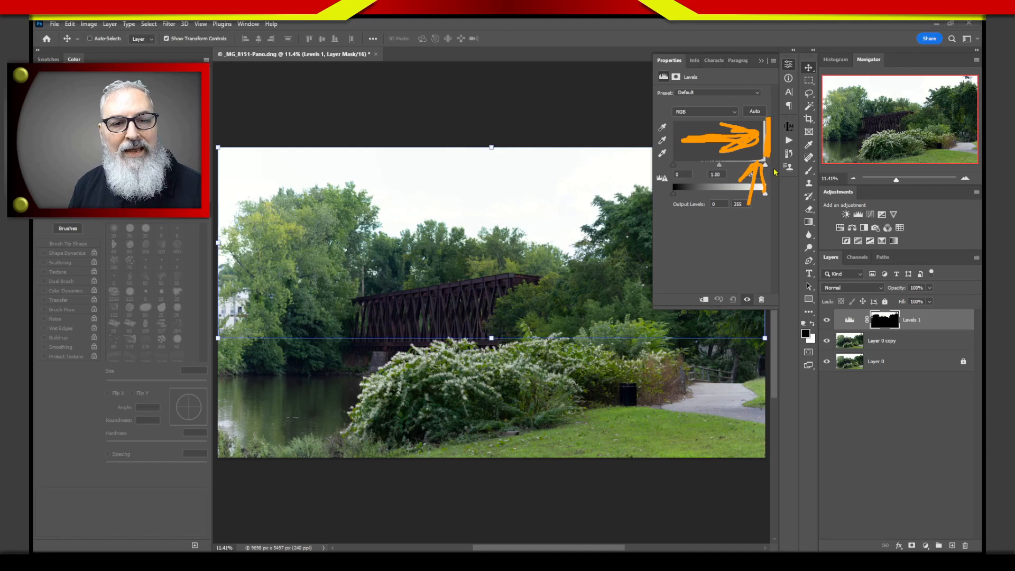
pyautogui.press('Escape')
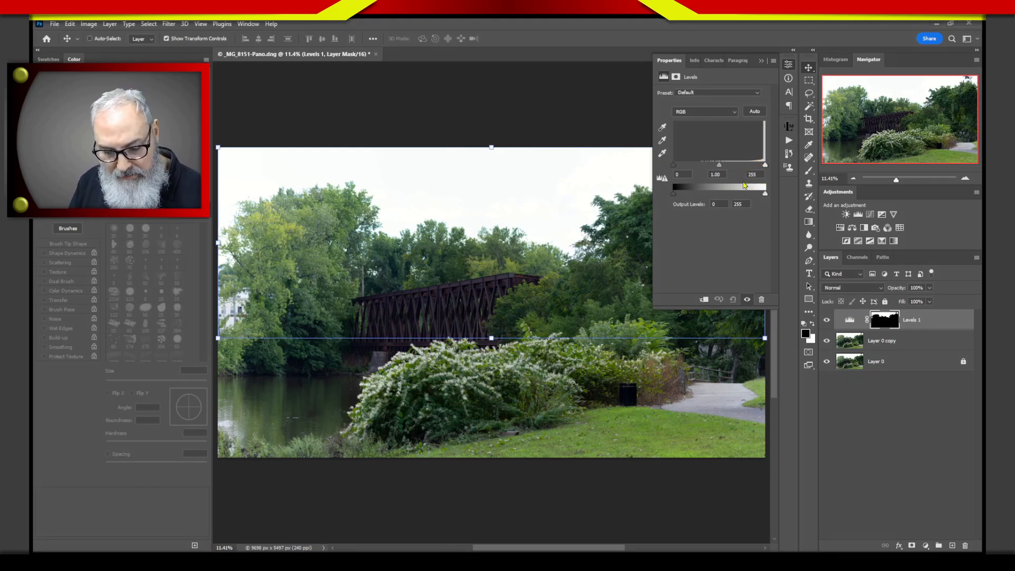
pyautogui.moveTo(758, 166)
pyautogui.mouseDown()
pyautogui.moveTo(701, 164)
pyautogui.moveTo(759, 163)
pyautogui.moveTo(700, 165)
pyautogui.mouseUp()
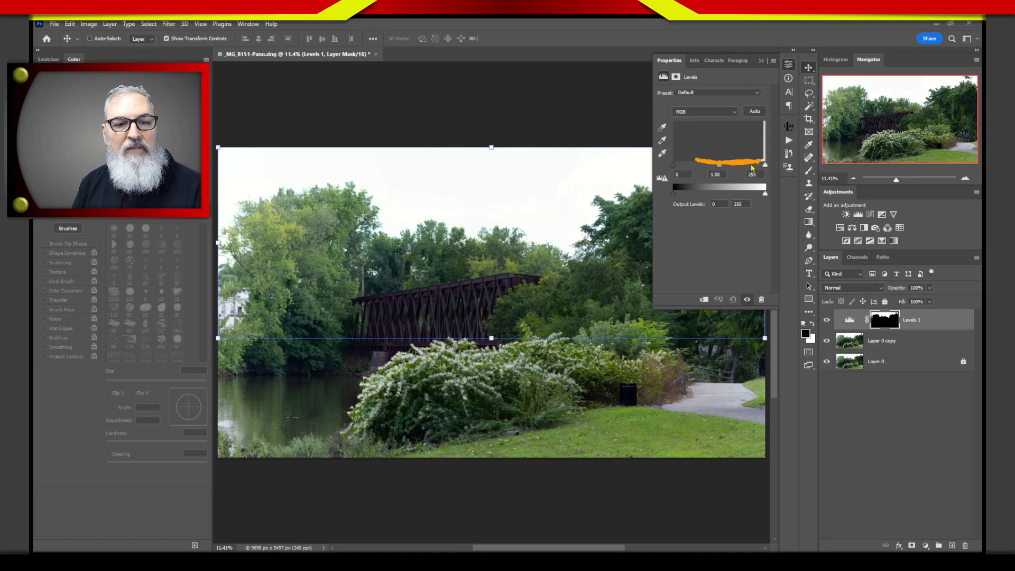
pyautogui.press('Escape')
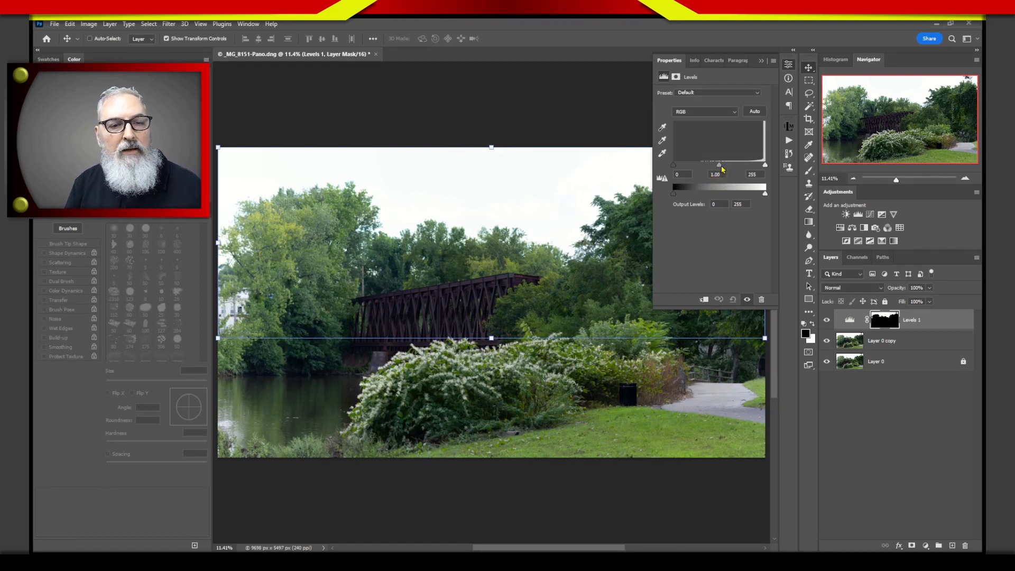
# Try darkening the sky with the Levels midtone input at 0.06 and 0.16, and reset it to 1
pyautogui.moveTo(721, 169)
pyautogui.mouseDown()
pyautogui.moveTo(757, 167)
pyautogui.moveTo(721, 169)
pyautogui.mouseUp()
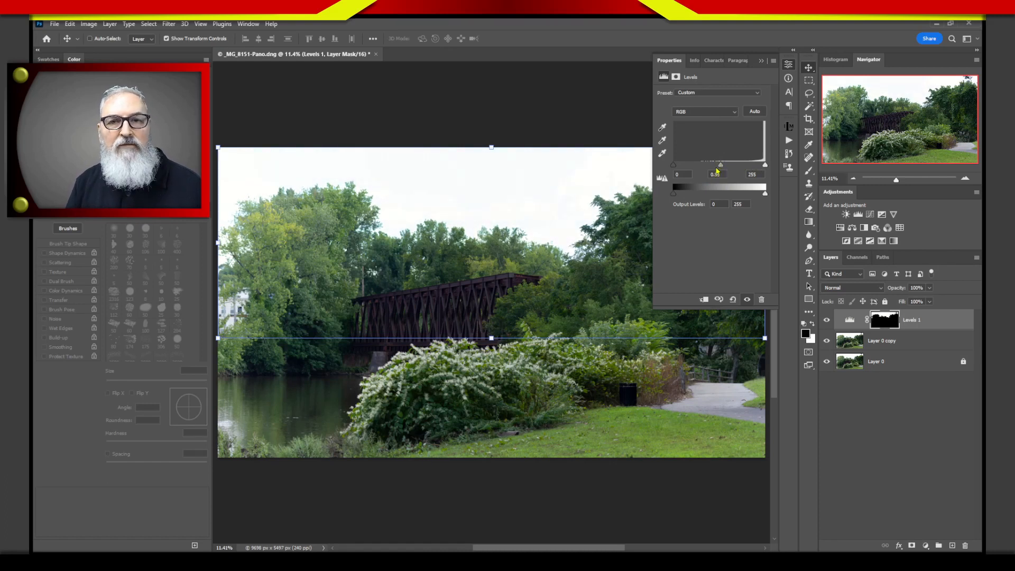
pyautogui.moveTo(720, 167); pyautogui.dragTo(719, 167)
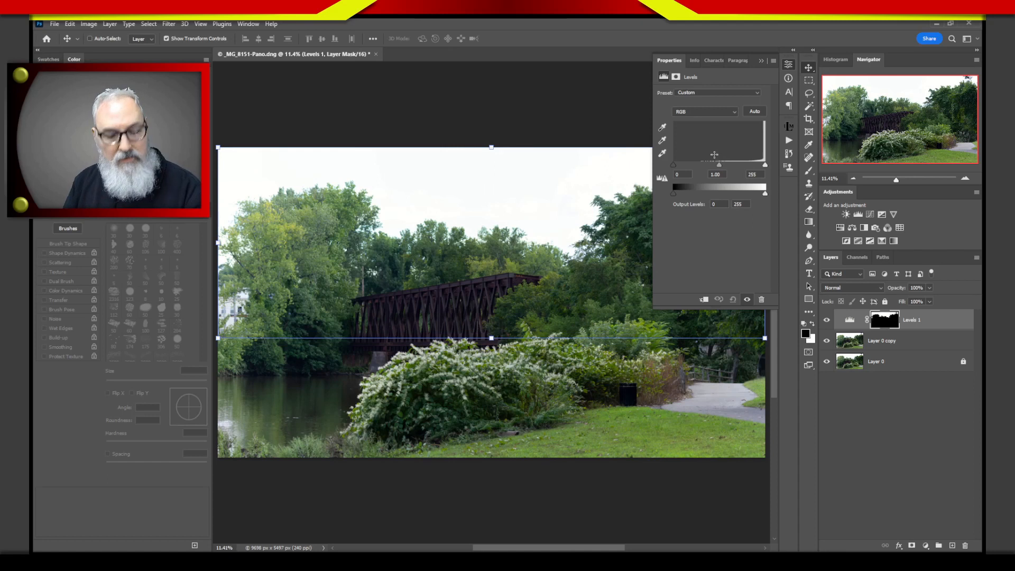
pyautogui.moveTo(717, 129)
pyautogui.mouseDown()
pyautogui.moveTo(718, 153)
pyautogui.moveTo(716, 121)
pyautogui.moveTo(680, 152)
pyautogui.mouseUp()
pyautogui.moveTo(678, 130)
pyautogui.mouseDown()
pyautogui.moveTo(716, 131)
pyautogui.moveTo(732, 150)
pyautogui.moveTo(736, 128)
pyautogui.moveTo(748, 126)
pyautogui.moveTo(754, 144)
pyautogui.mouseUp()
pyautogui.moveTo(762, 131); pyautogui.dragTo(760, 144)
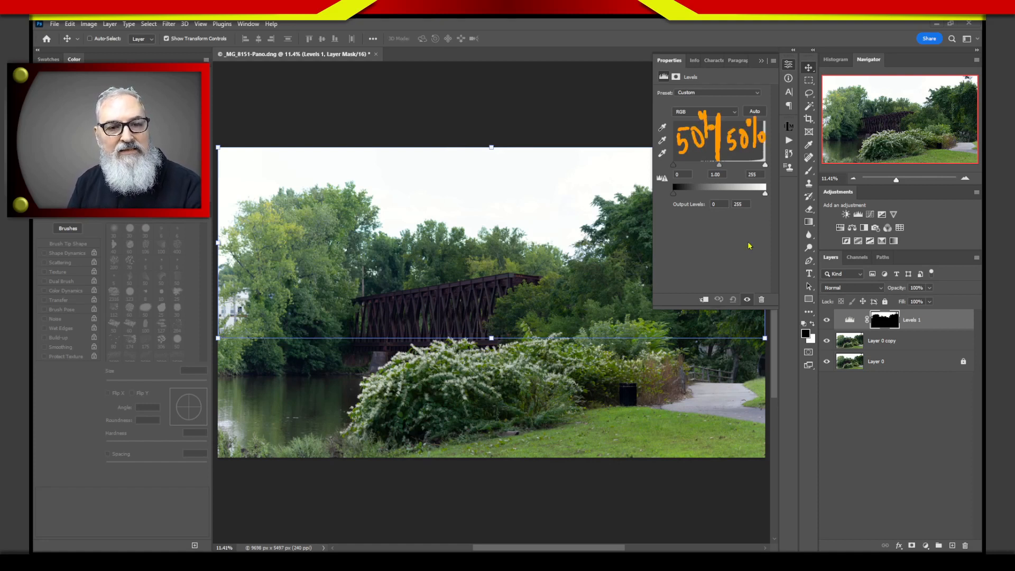
pyautogui.press('Escape')
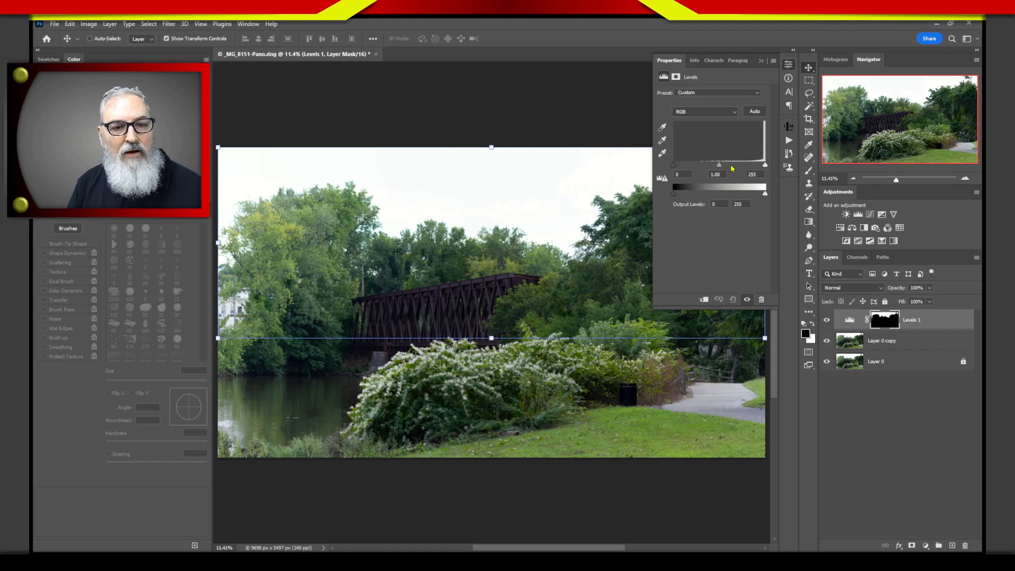
pyautogui.moveTo(719, 166); pyautogui.dragTo(759, 169)
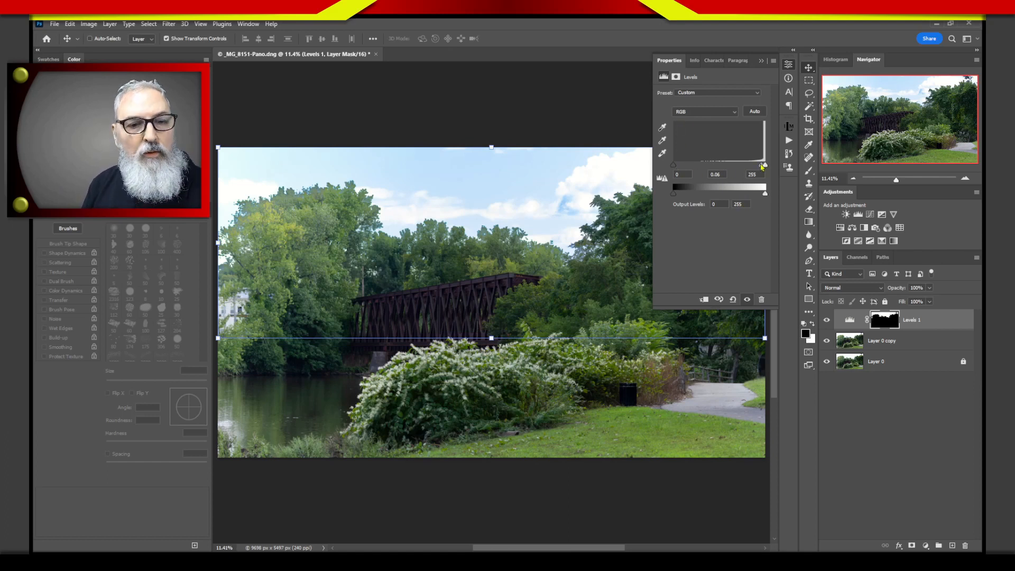
pyautogui.moveTo(759, 167); pyautogui.dragTo(754, 167)
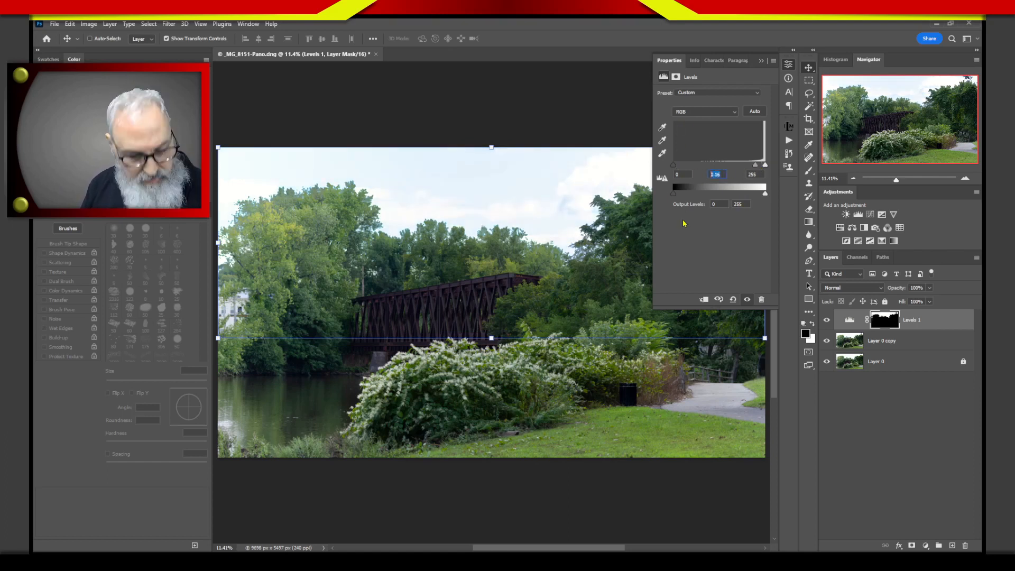
pyautogui.write('1')
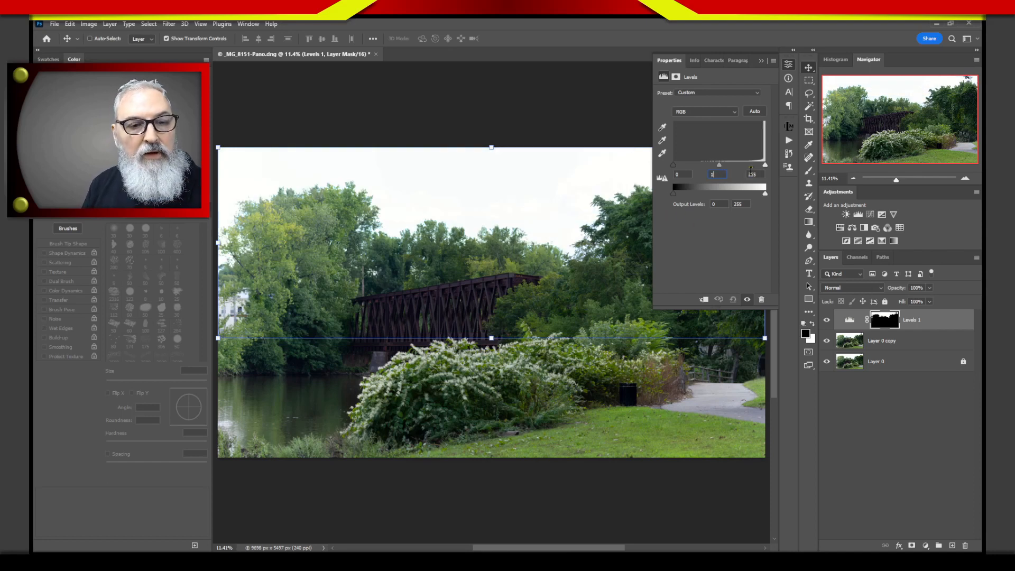
pyautogui.press('Return')
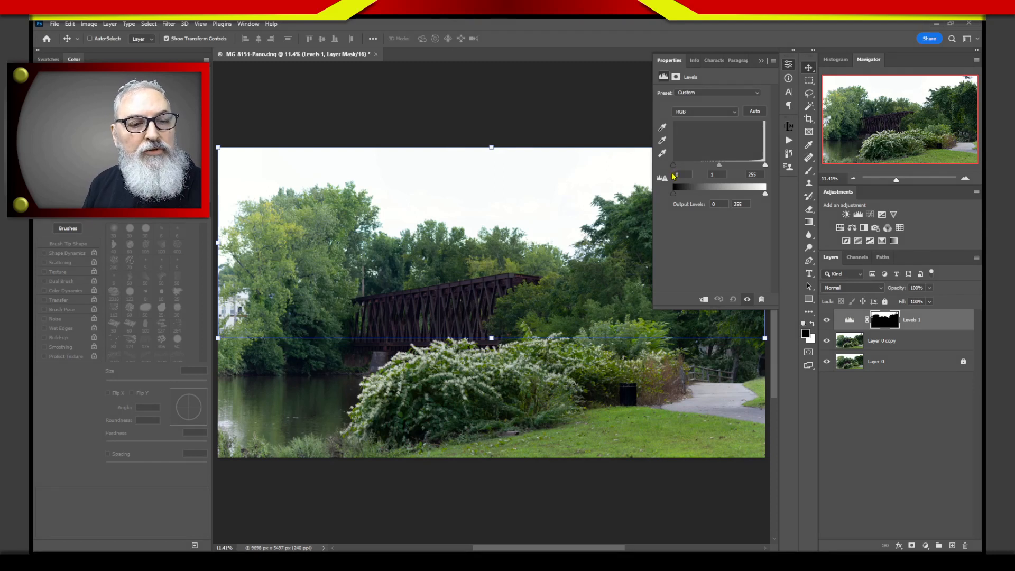
pyautogui.moveTo(673, 176)
pyautogui.mouseDown()
pyautogui.moveTo(689, 186)
pyautogui.moveTo(725, 169)
pyautogui.moveTo(728, 184)
pyautogui.moveTo(759, 186)
pyautogui.moveTo(771, 168)
pyautogui.moveTo(765, 185)
pyautogui.mouseUp()
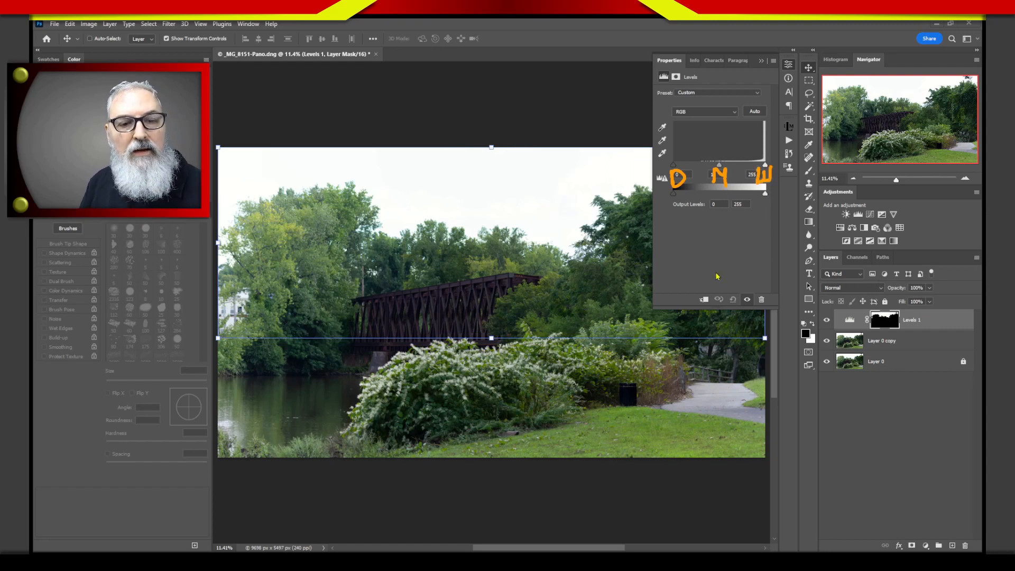
pyautogui.press('Escape')
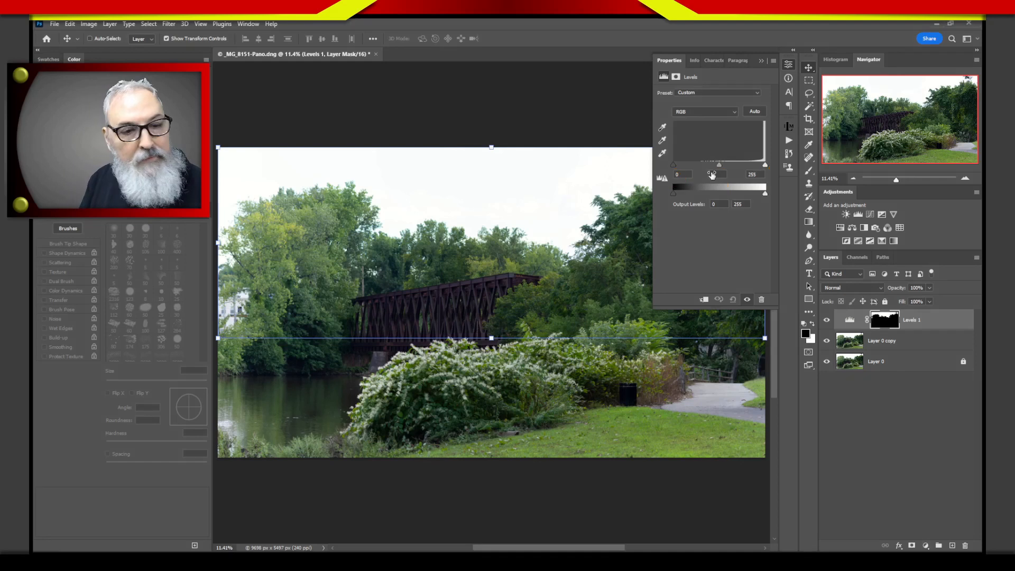
pyautogui.moveTo(668, 176); pyautogui.dragTo(665, 191)
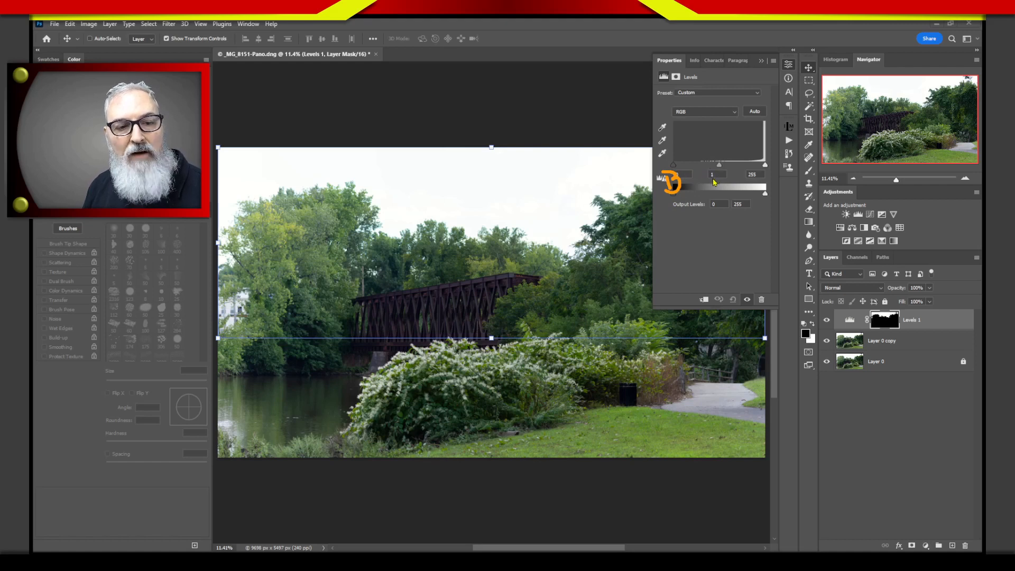
pyautogui.moveTo(708, 197)
pyautogui.mouseDown()
pyautogui.moveTo(711, 175)
pyautogui.moveTo(725, 197)
pyautogui.mouseUp()
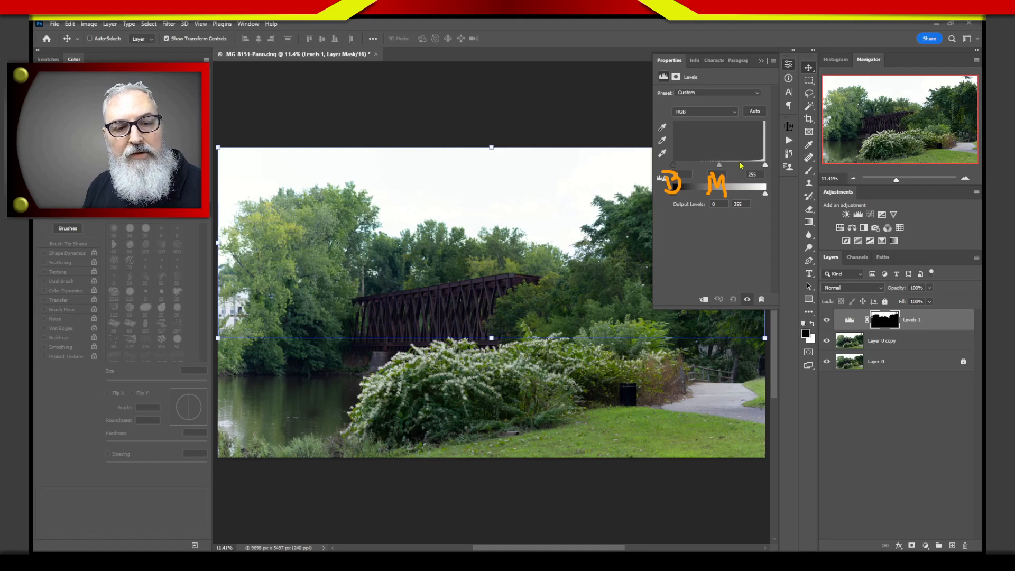
pyautogui.moveTo(756, 178)
pyautogui.mouseDown()
pyautogui.moveTo(760, 189)
pyautogui.moveTo(771, 179)
pyautogui.mouseUp()
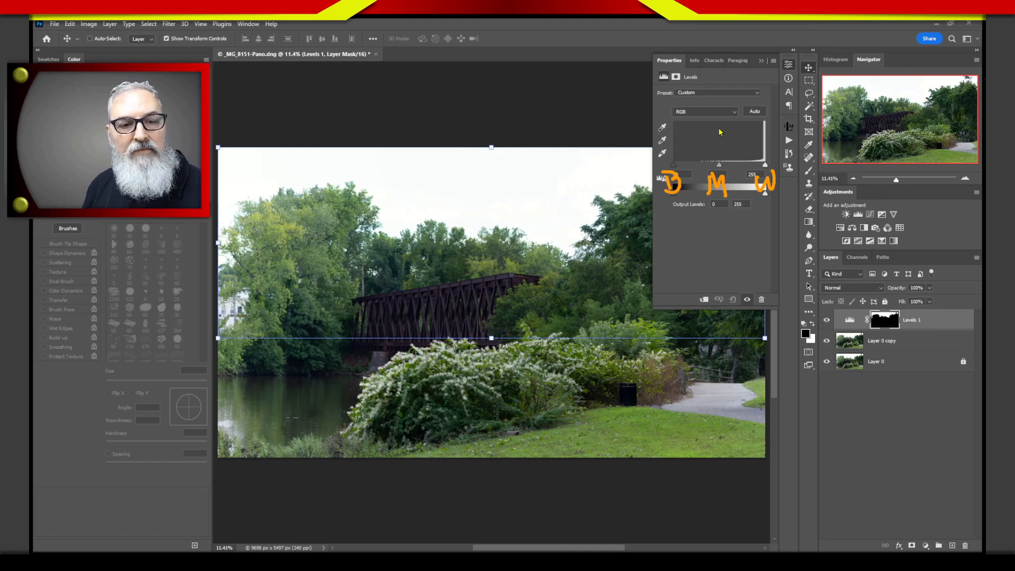
pyautogui.moveTo(718, 127)
pyautogui.mouseDown()
pyautogui.moveTo(718, 155)
pyautogui.moveTo(682, 147)
pyautogui.moveTo(754, 155)
pyautogui.mouseUp()
pyautogui.moveTo(755, 127); pyautogui.dragTo(766, 151)
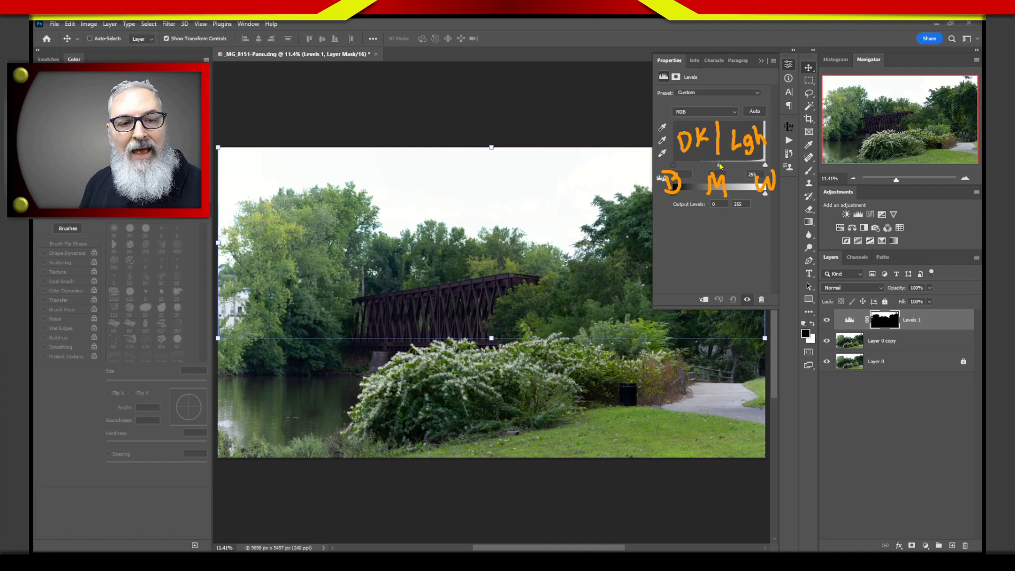
pyautogui.moveTo(714, 167)
pyautogui.mouseDown()
pyautogui.moveTo(744, 166)
pyautogui.moveTo(733, 172)
pyautogui.mouseUp()
pyautogui.moveTo(675, 123)
pyautogui.mouseDown()
pyautogui.moveTo(687, 102)
pyautogui.moveTo(712, 99)
pyautogui.moveTo(737, 124)
pyautogui.moveTo(691, 126)
pyautogui.moveTo(704, 117)
pyautogui.moveTo(692, 127)
pyautogui.mouseUp()
pyautogui.moveTo(708, 109)
pyautogui.mouseDown()
pyautogui.moveTo(695, 126)
pyautogui.moveTo(714, 113)
pyautogui.moveTo(752, 129)
pyautogui.moveTo(738, 123)
pyautogui.moveTo(760, 112)
pyautogui.mouseUp()
pyautogui.moveTo(754, 99); pyautogui.dragTo(766, 97)
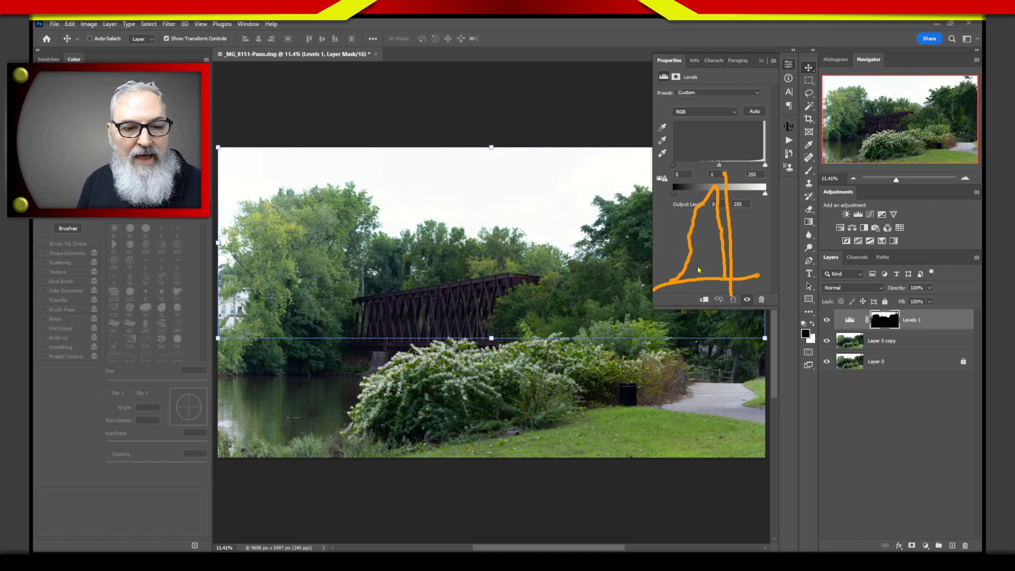
pyautogui.moveTo(672, 302)
pyautogui.mouseDown()
pyautogui.moveTo(669, 231)
pyautogui.moveTo(673, 291)
pyautogui.moveTo(671, 238)
pyautogui.moveTo(673, 287)
pyautogui.moveTo(670, 258)
pyautogui.moveTo(673, 281)
pyautogui.mouseUp()
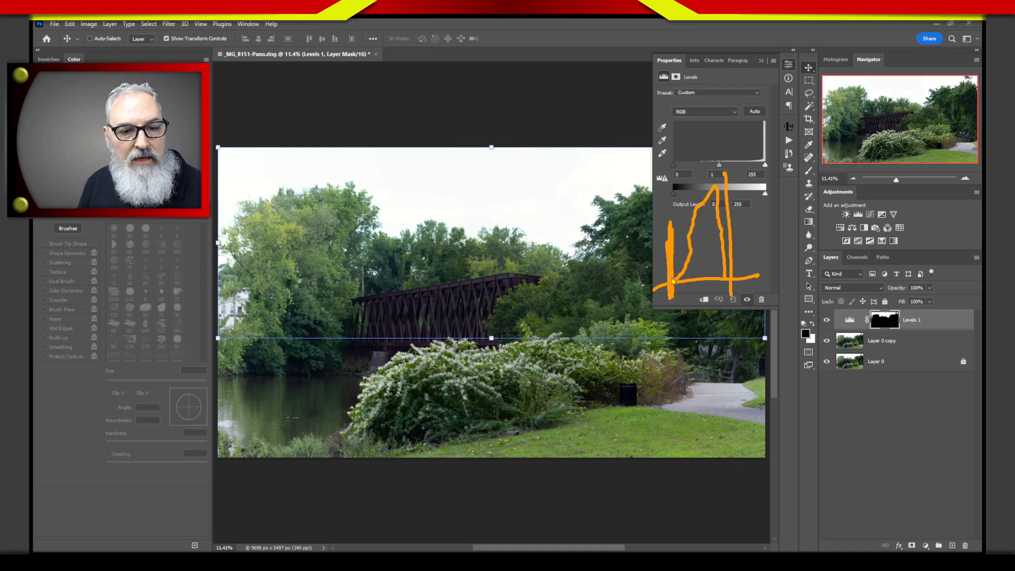
pyautogui.moveTo(657, 219)
pyautogui.mouseDown()
pyautogui.moveTo(661, 207)
pyautogui.moveTo(673, 221)
pyautogui.moveTo(686, 184)
pyautogui.mouseUp()
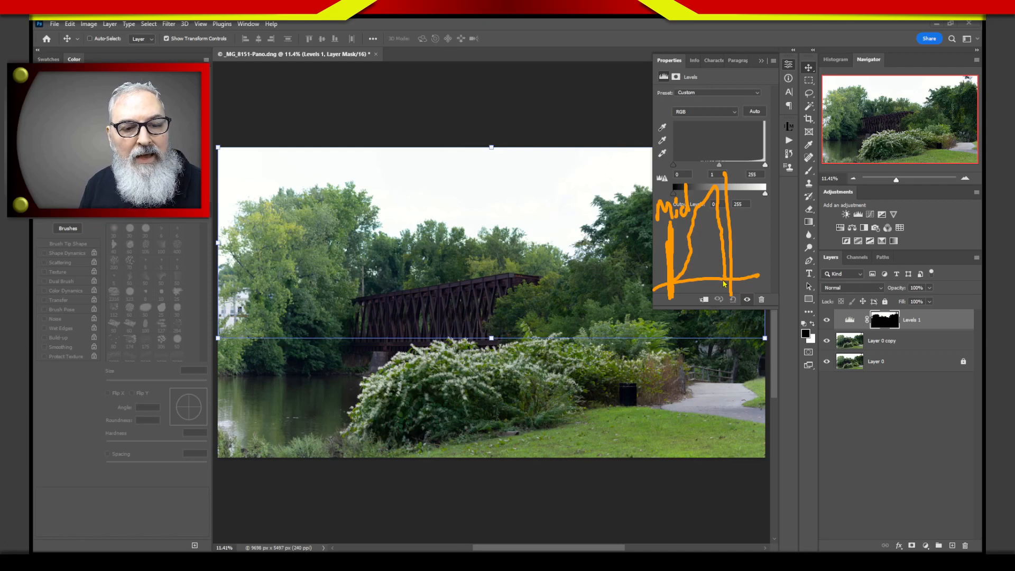
pyautogui.moveTo(728, 283)
pyautogui.mouseDown()
pyautogui.moveTo(727, 226)
pyautogui.moveTo(728, 282)
pyautogui.moveTo(741, 251)
pyautogui.moveTo(764, 243)
pyautogui.moveTo(763, 258)
pyautogui.moveTo(783, 258)
pyautogui.mouseUp()
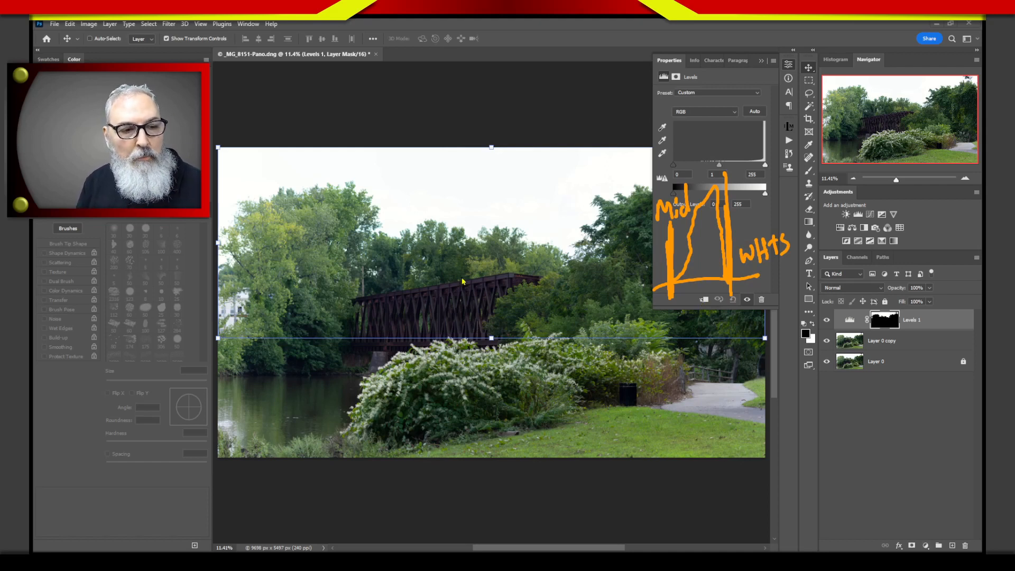
pyautogui.moveTo(405, 140); pyautogui.dragTo(425, 333)
pyautogui.moveTo(394, 100); pyautogui.dragTo(385, 137)
pyautogui.moveTo(394, 100)
pyautogui.mouseDown()
pyautogui.moveTo(411, 120)
pyautogui.moveTo(419, 98)
pyautogui.mouseUp()
pyautogui.moveTo(438, 88); pyautogui.dragTo(450, 127)
pyautogui.moveTo(465, 104)
pyautogui.mouseDown()
pyautogui.moveTo(460, 113)
pyautogui.moveTo(466, 106)
pyautogui.mouseUp()
pyautogui.moveTo(430, 315)
pyautogui.mouseDown()
pyautogui.moveTo(558, 312)
pyautogui.moveTo(668, 288)
pyautogui.mouseUp()
pyautogui.moveTo(637, 275); pyautogui.dragTo(668, 288)
pyautogui.moveTo(669, 288); pyautogui.dragTo(636, 309)
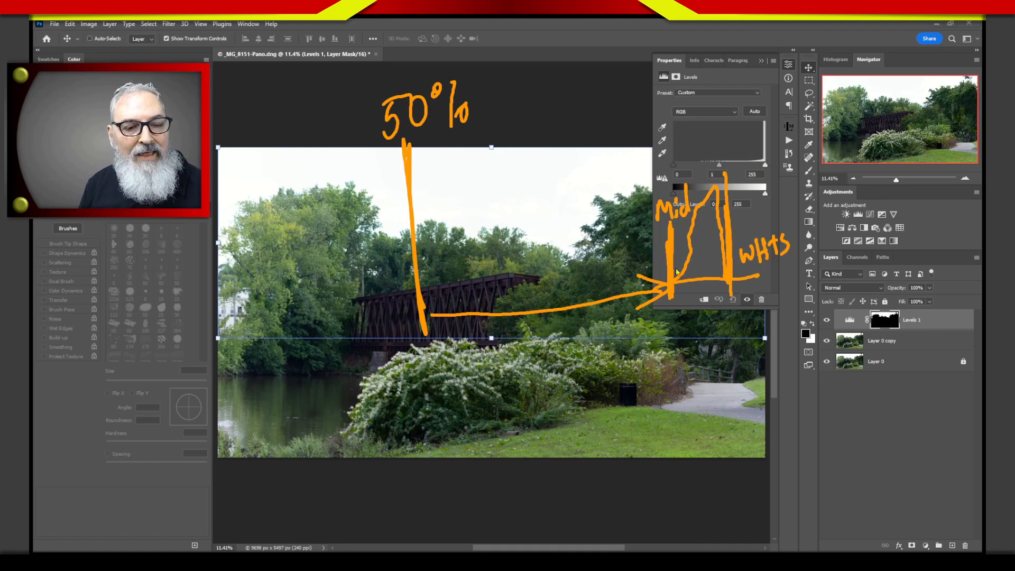
pyautogui.moveTo(673, 261)
pyautogui.mouseDown()
pyautogui.moveTo(676, 285)
pyautogui.moveTo(689, 288)
pyautogui.mouseUp()
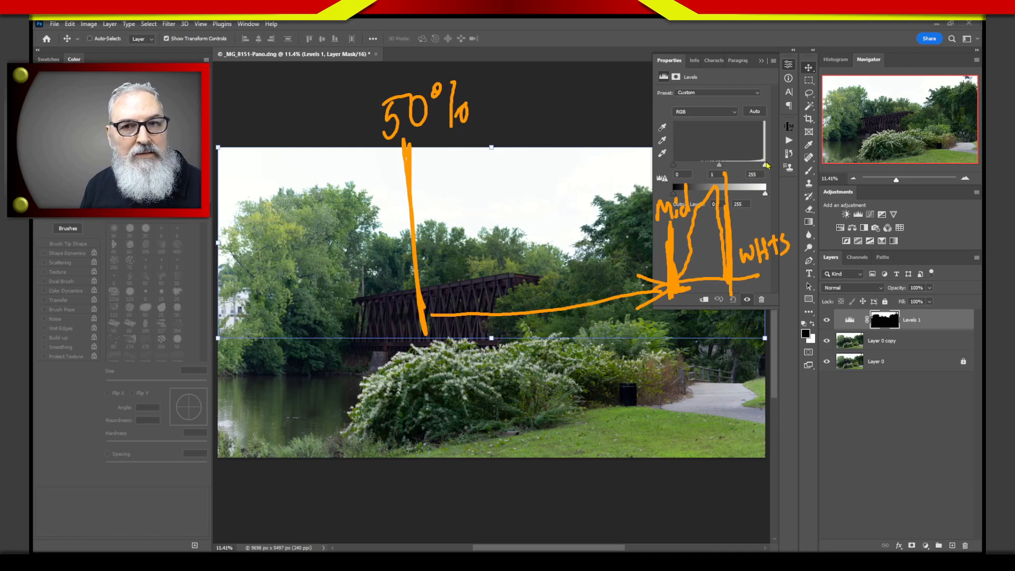
pyautogui.press('Escape')
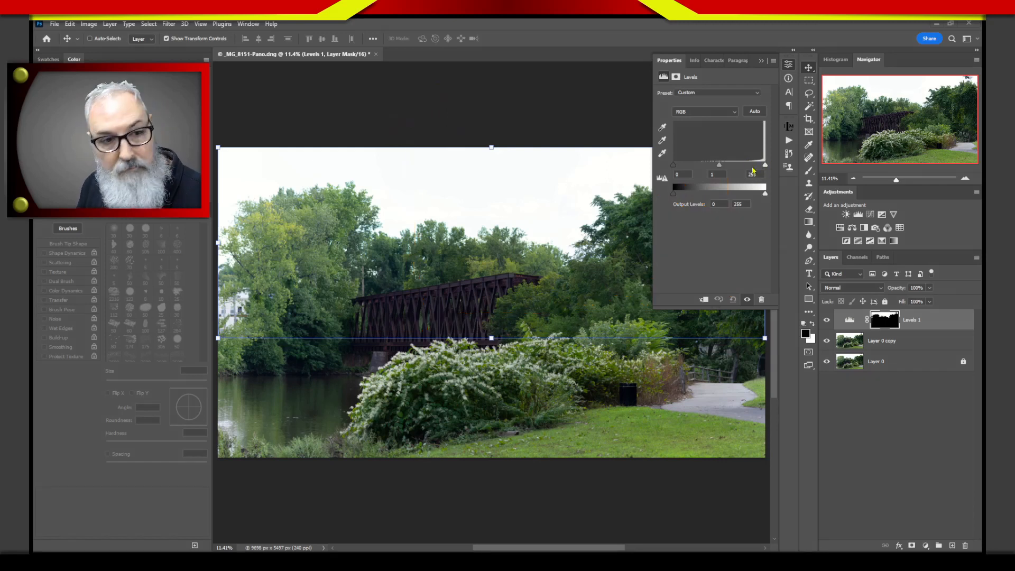
# Darken the sky by setting the Levels 1 midtone input to 0.08, and leave no layer selected
pyautogui.moveTo(719, 164); pyautogui.dragTo(759, 170)
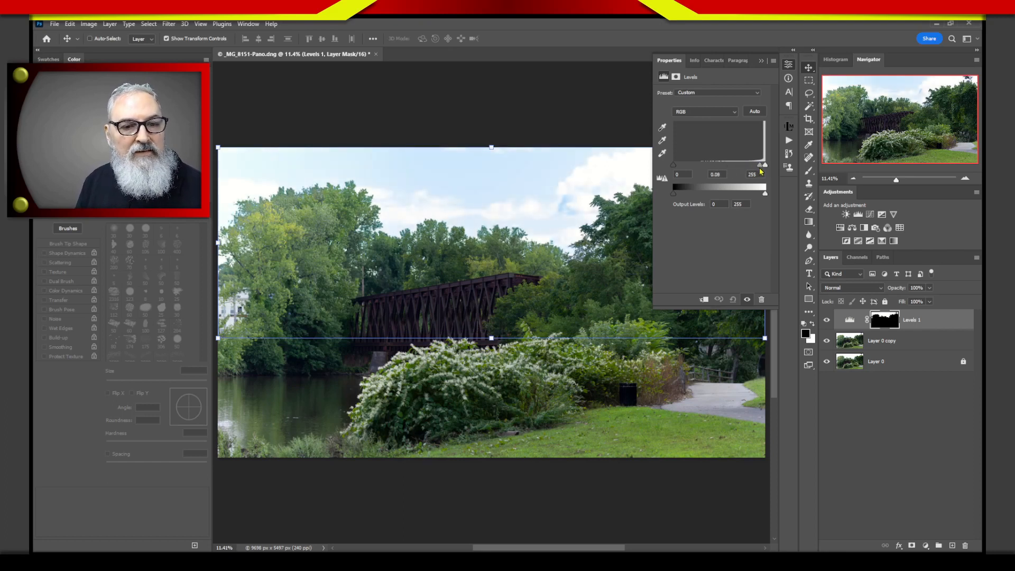
pyautogui.moveTo(760, 175); pyautogui.dragTo(762, 175)
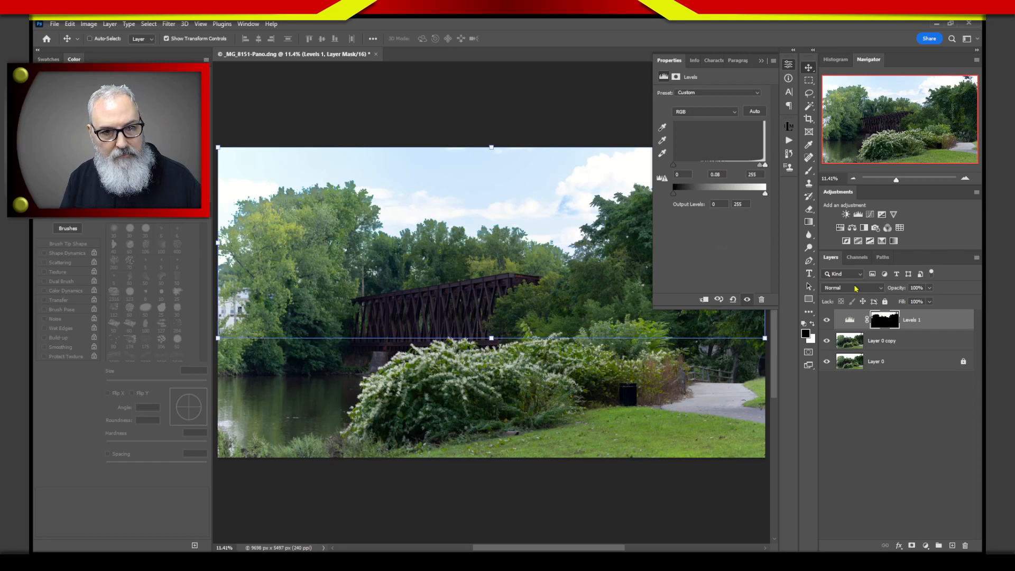
pyautogui.click(787, 64)
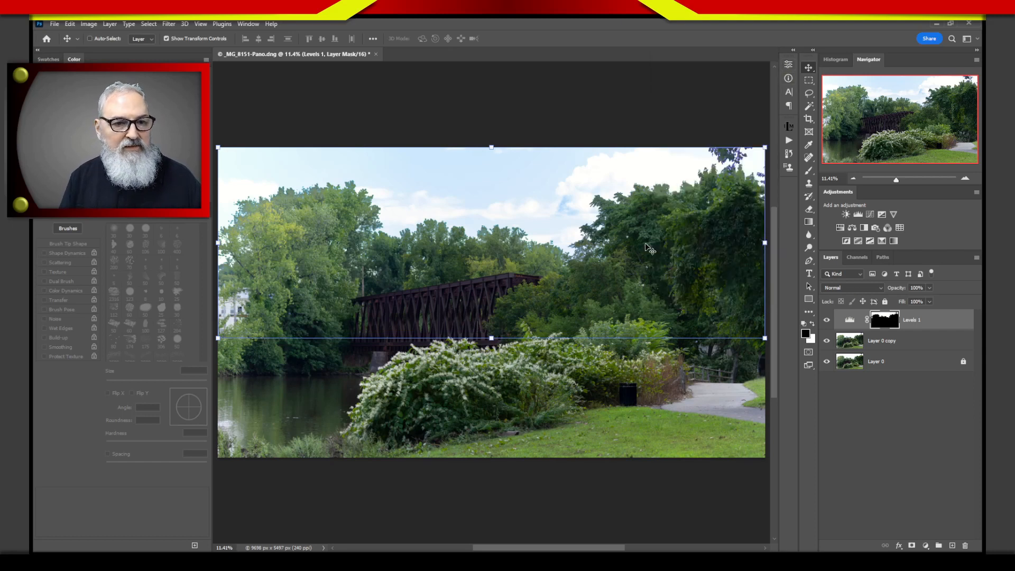
pyautogui.click(903, 441)
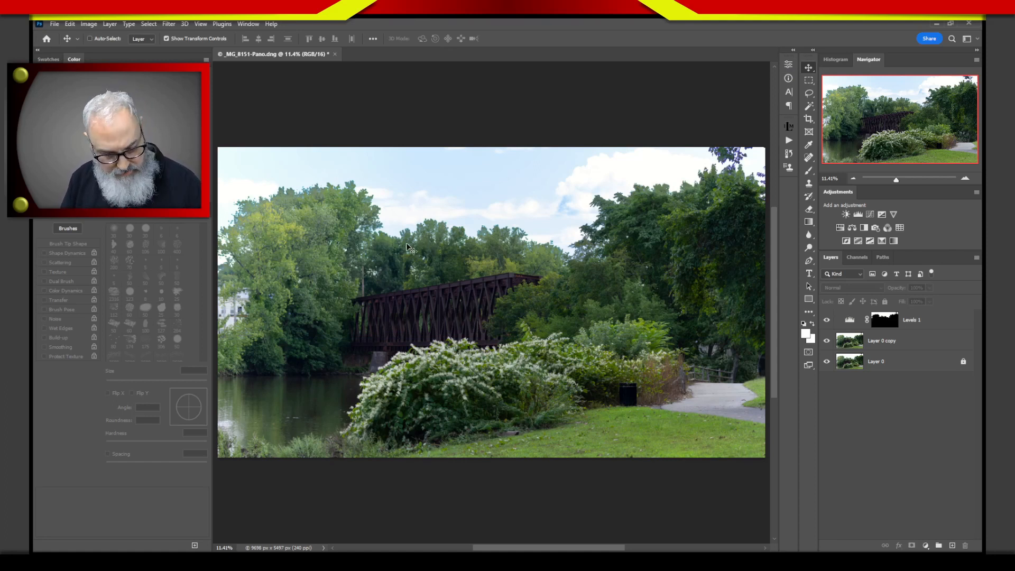
# Open the Levels 1 layer mask in Select and Mask to refine the treetop edges against the sky
pyautogui.press('z')
pyautogui.moveTo(409, 238); pyautogui.dragTo(658, 423)
pyautogui.moveTo(458, 288); pyautogui.dragTo(531, 280)
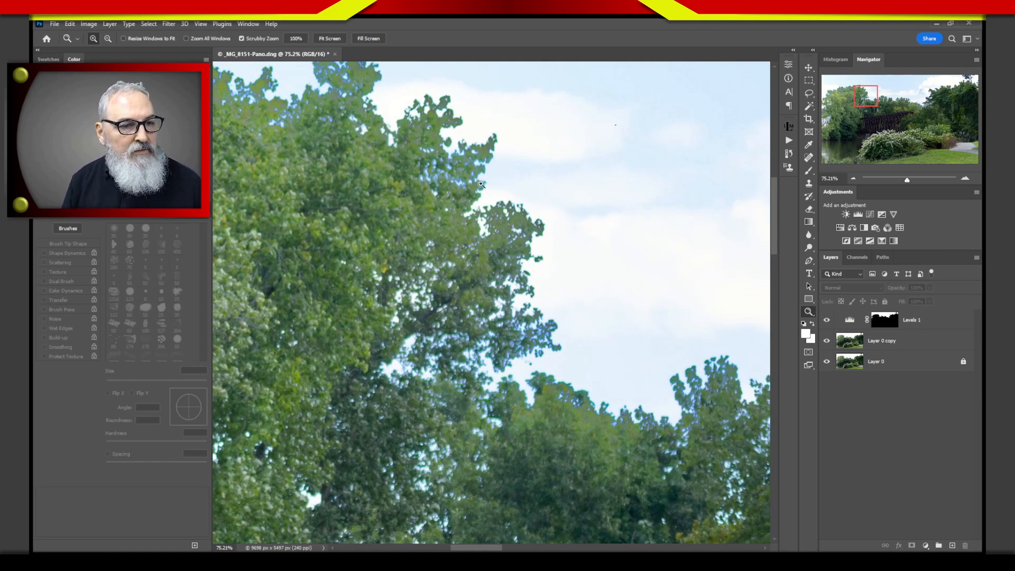
pyautogui.moveTo(422, 186); pyautogui.dragTo(515, 281)
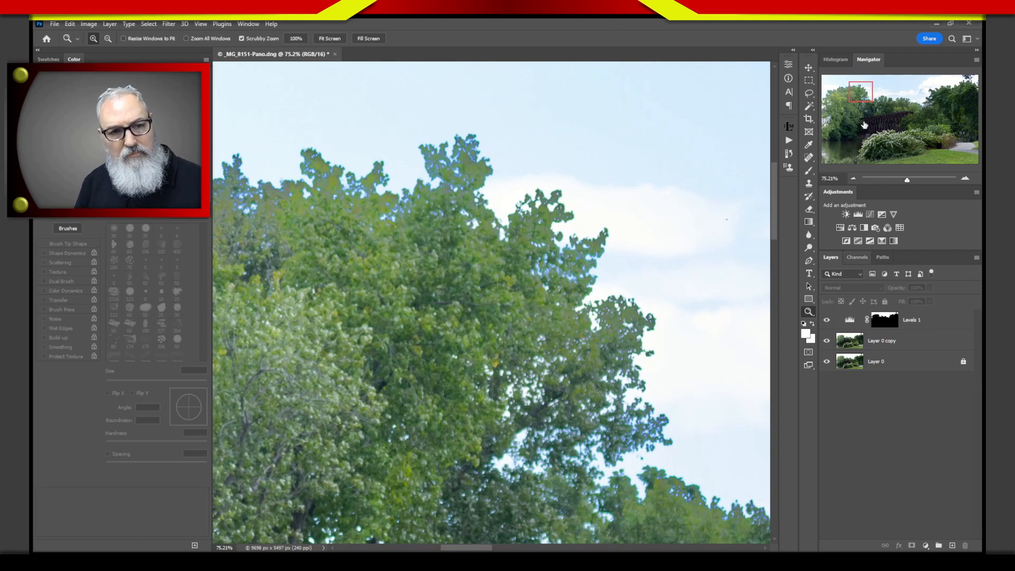
pyautogui.click(808, 68)
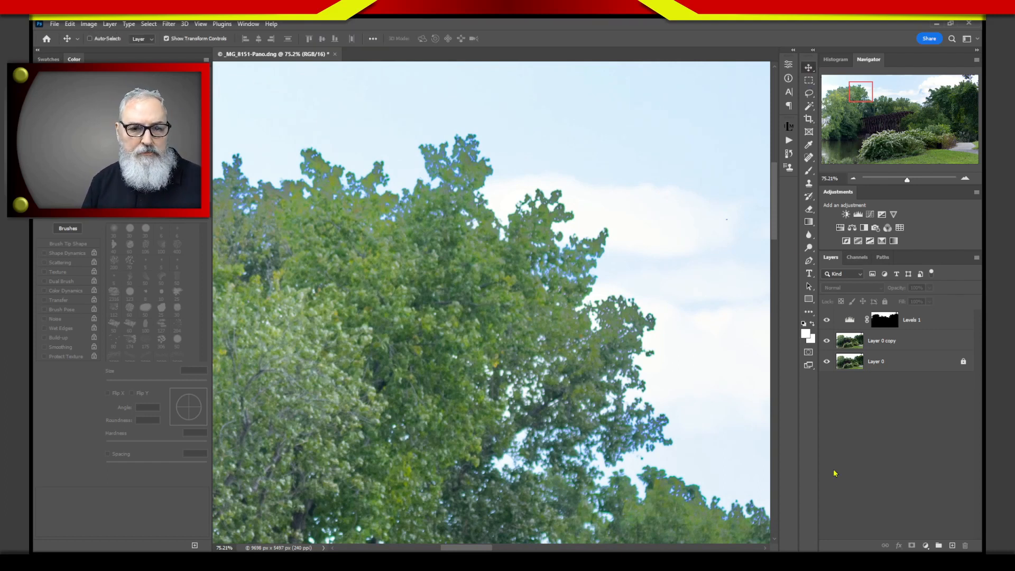
pyautogui.click(883, 322)
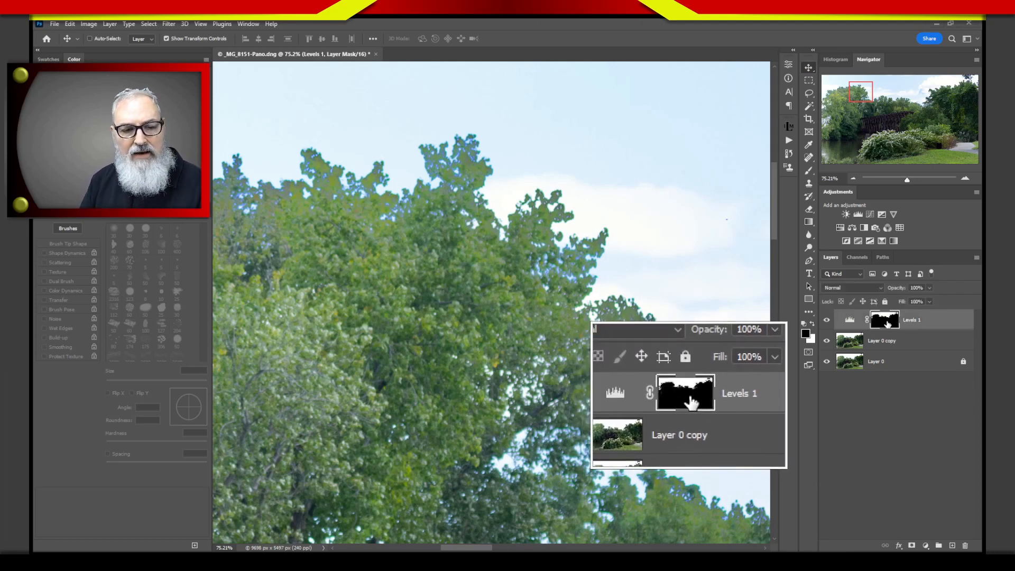
pyautogui.doubleClick(884, 323)
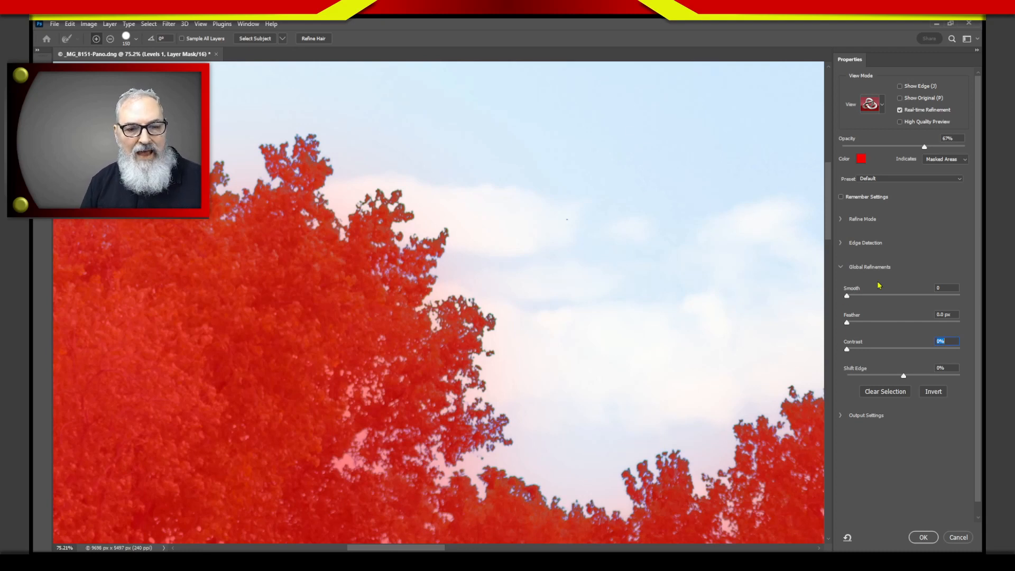
# Feather the Levels 1 mask by 6.4 px and shift its edge to -30%
pyautogui.moveTo(847, 324); pyautogui.dragTo(875, 316)
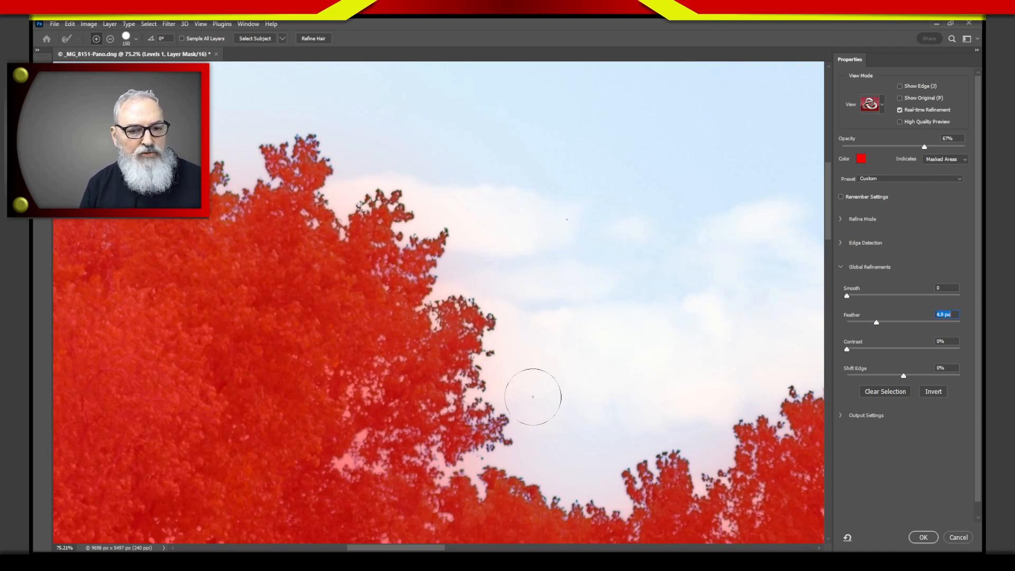
pyautogui.moveTo(875, 322); pyautogui.dragTo(881, 324)
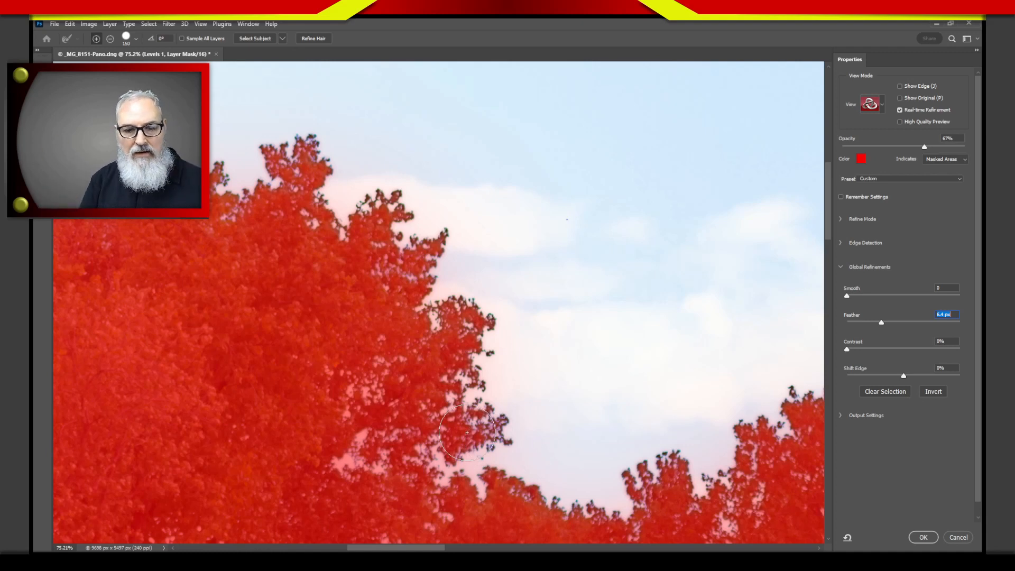
pyautogui.moveTo(902, 379); pyautogui.dragTo(885, 379)
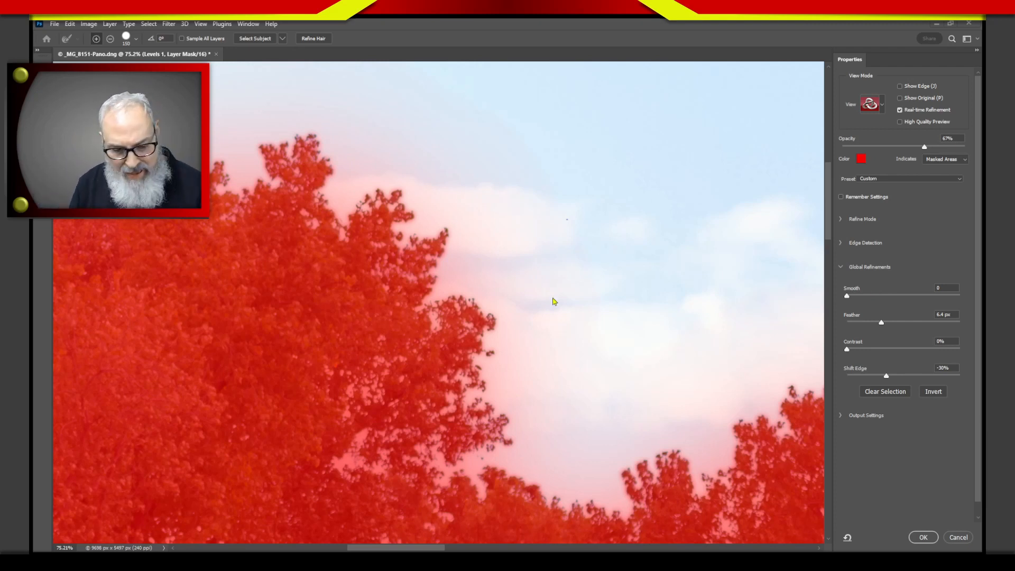
pyautogui.moveTo(458, 205)
pyautogui.mouseDown()
pyautogui.moveTo(467, 270)
pyautogui.moveTo(513, 300)
pyautogui.moveTo(518, 322)
pyautogui.moveTo(508, 377)
pyautogui.moveTo(528, 413)
pyautogui.moveTo(521, 452)
pyautogui.moveTo(533, 463)
pyautogui.moveTo(599, 482)
pyautogui.moveTo(615, 450)
pyautogui.moveTo(663, 431)
pyautogui.moveTo(686, 430)
pyautogui.moveTo(699, 448)
pyautogui.moveTo(711, 435)
pyautogui.moveTo(712, 407)
pyautogui.moveTo(778, 389)
pyautogui.mouseUp()
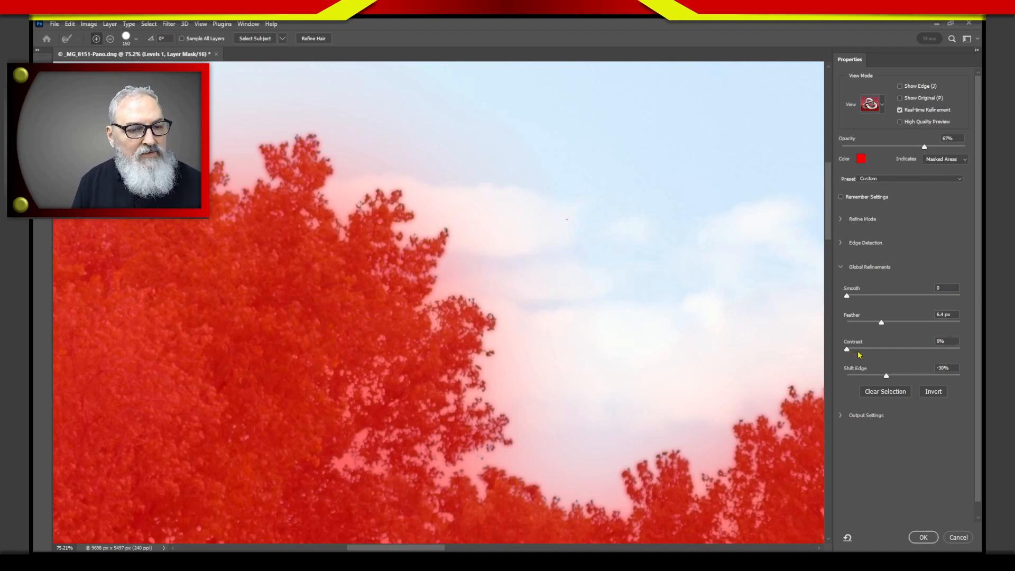
# Set the mask's contrast to 28% and its shift edge to -34%, and apply the refinement
pyautogui.moveTo(847, 349); pyautogui.dragTo(869, 358)
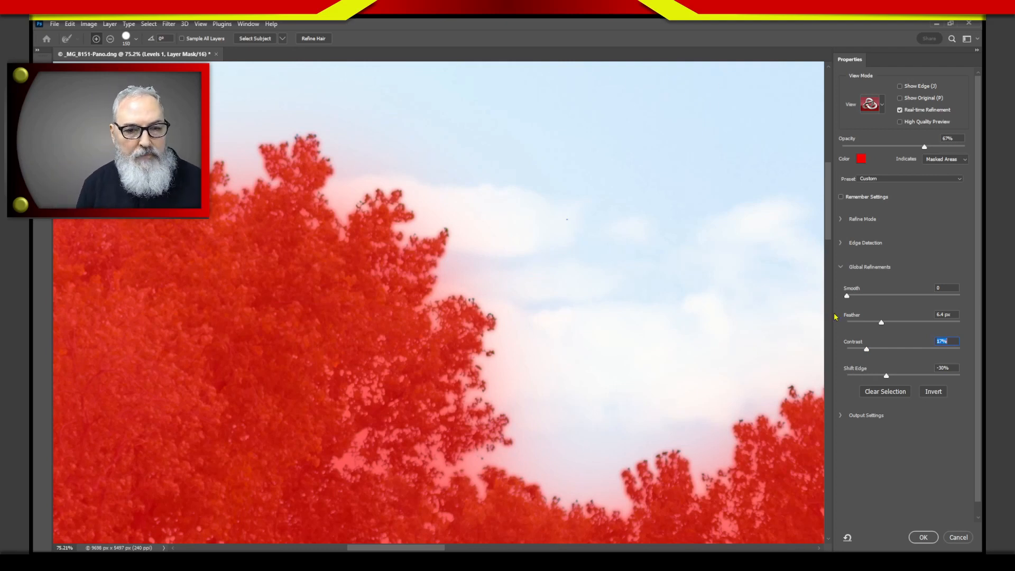
pyautogui.moveTo(866, 348); pyautogui.dragTo(877, 354)
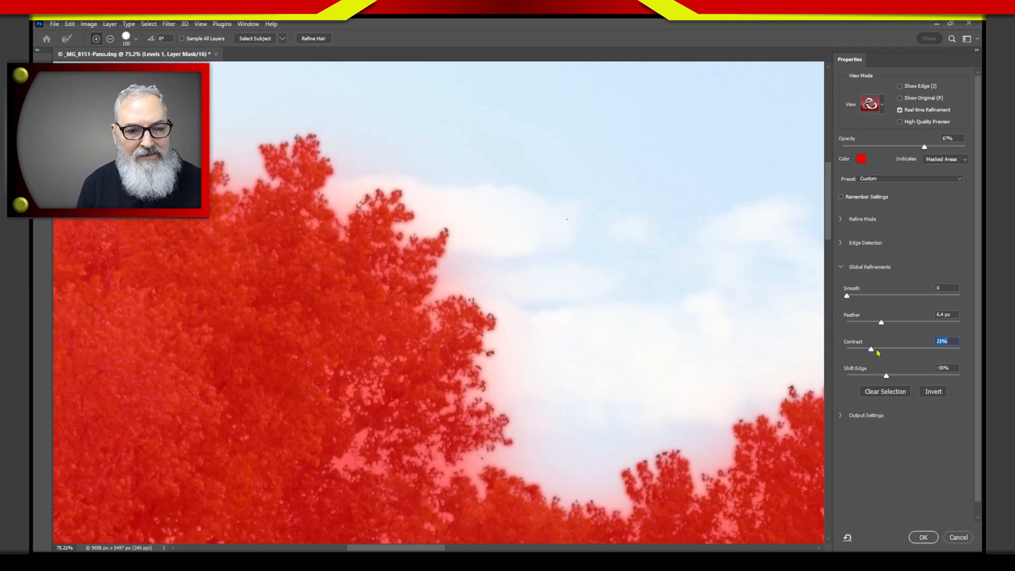
pyautogui.click(884, 377)
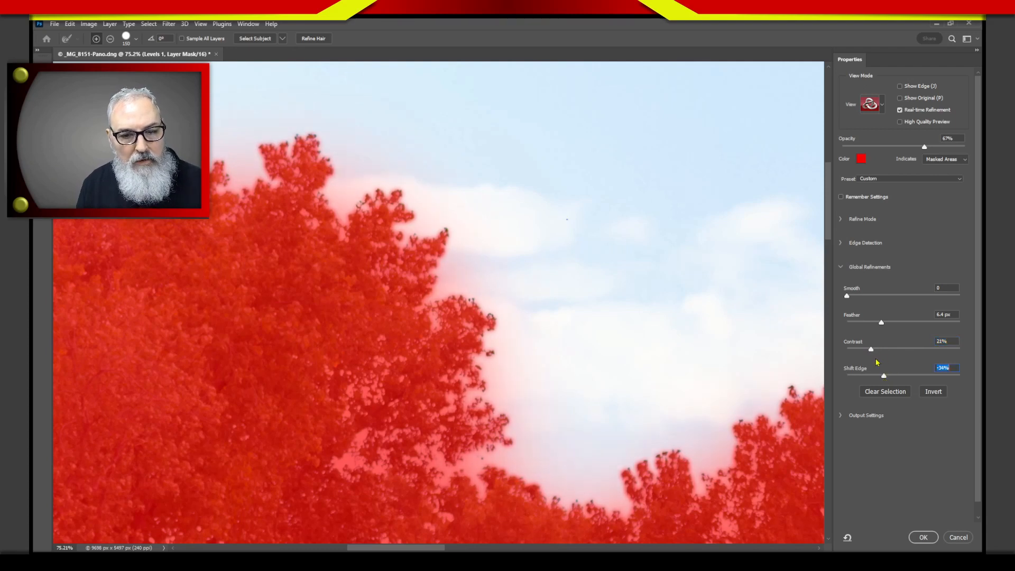
pyautogui.moveTo(871, 352); pyautogui.dragTo(876, 353)
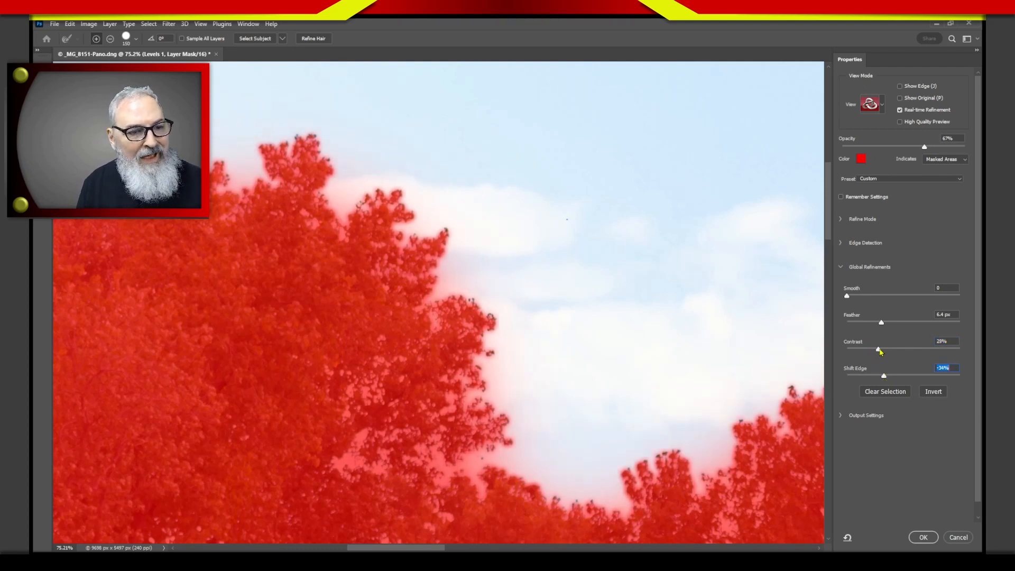
pyautogui.click(879, 351)
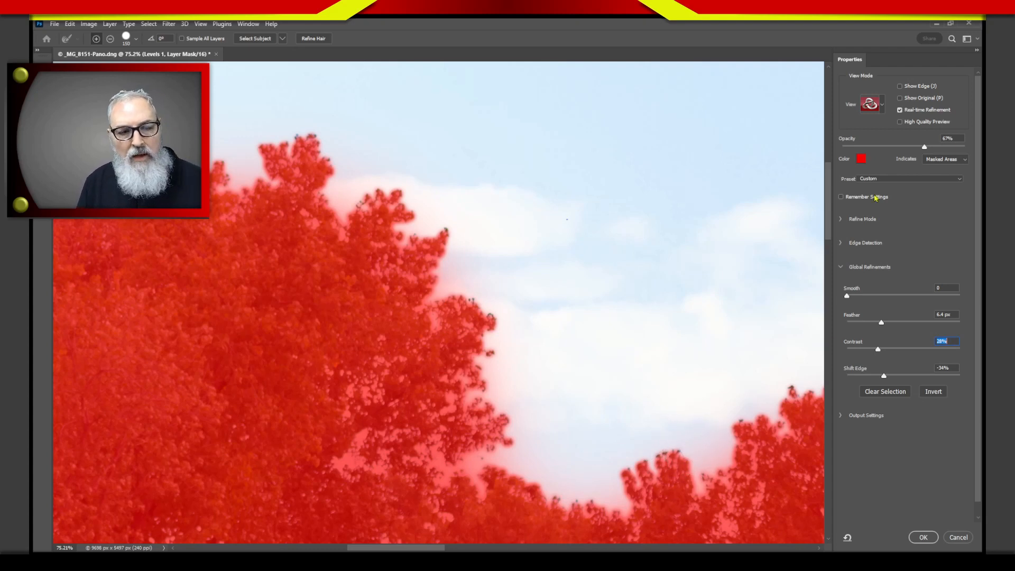
pyautogui.click(922, 537)
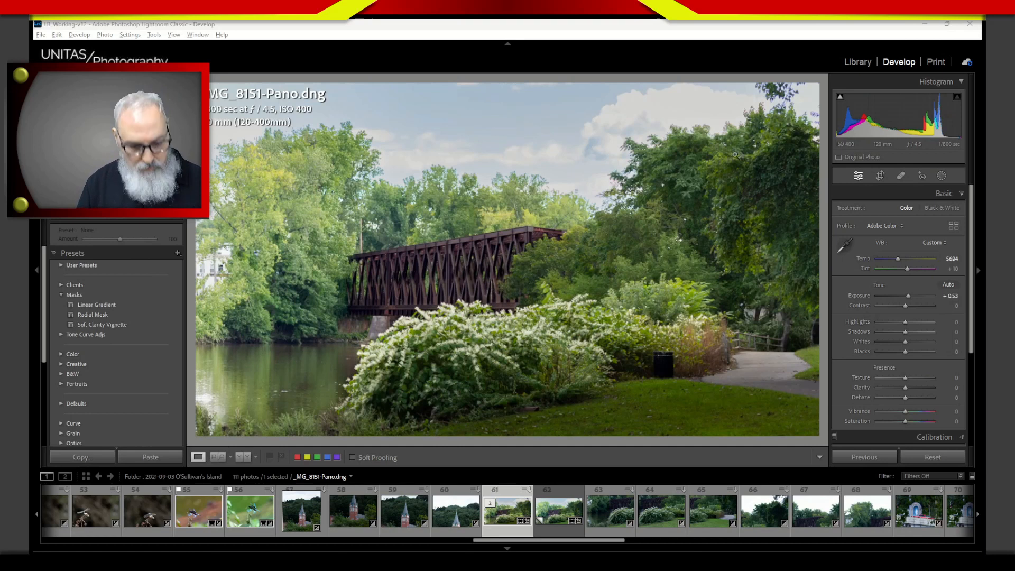
# Switch to Lightroom Classic and reset the Tone adjustments of _MG_8151-Pano.dng
pyautogui.hotkey('alt', 'Tab')
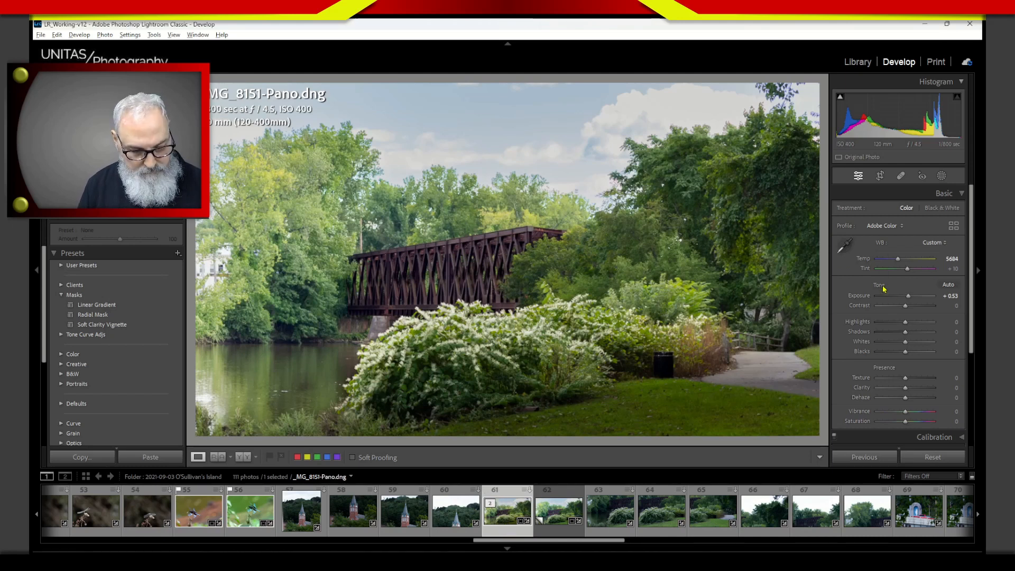
pyautogui.press('ctrl')
pyautogui.press('alt')
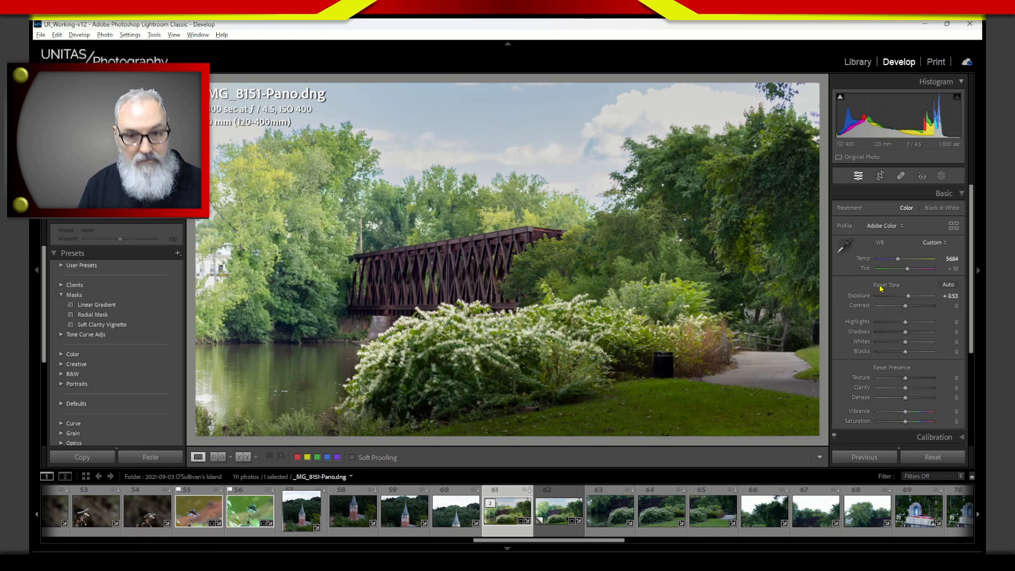
pyautogui.keyDown('alt'); pyautogui.click(882, 286); pyautogui.keyUp('alt')
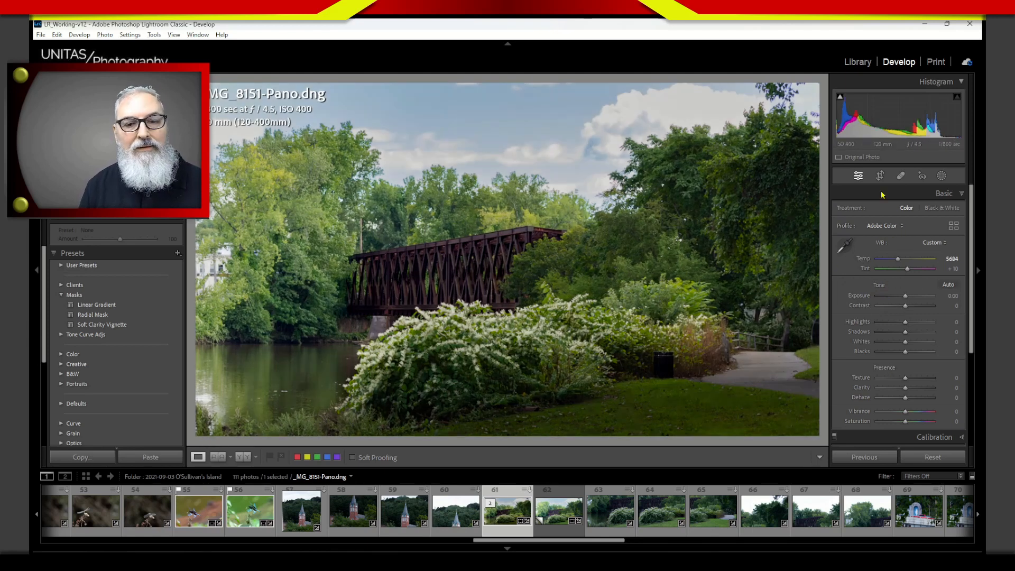
# Delete all masks from the bridge panorama
pyautogui.click(942, 175)
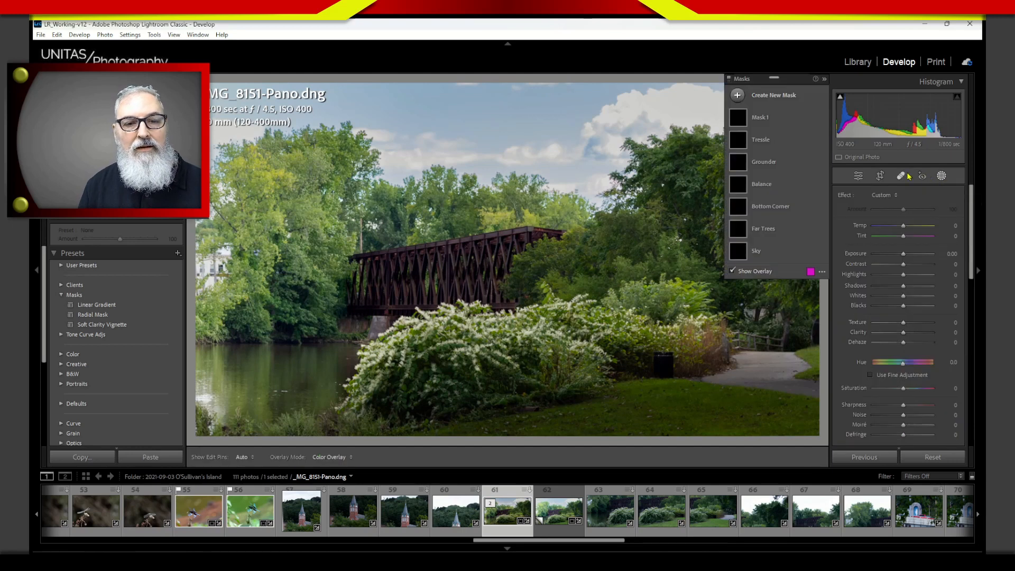
pyautogui.click(807, 117)
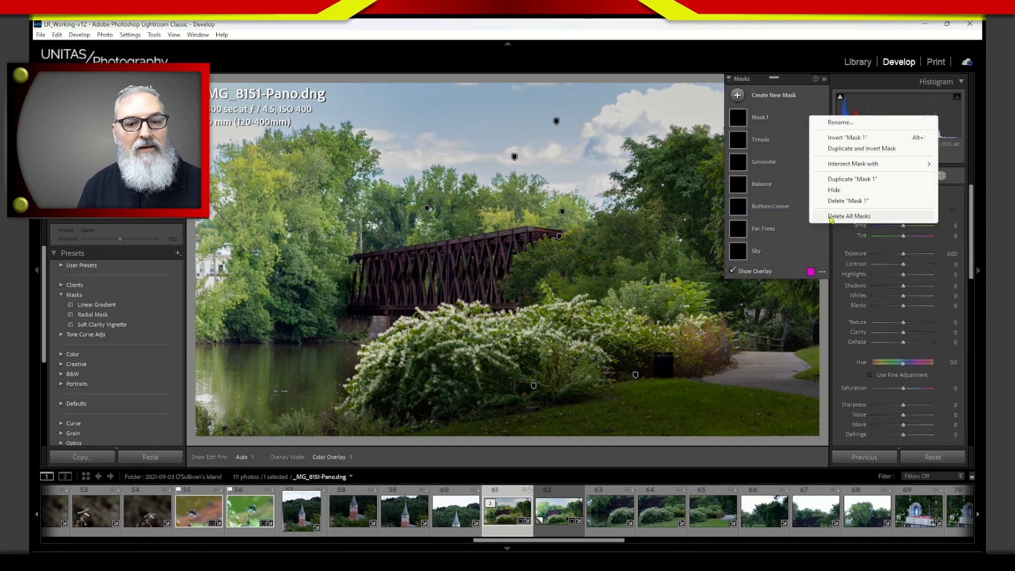
pyautogui.click(848, 216)
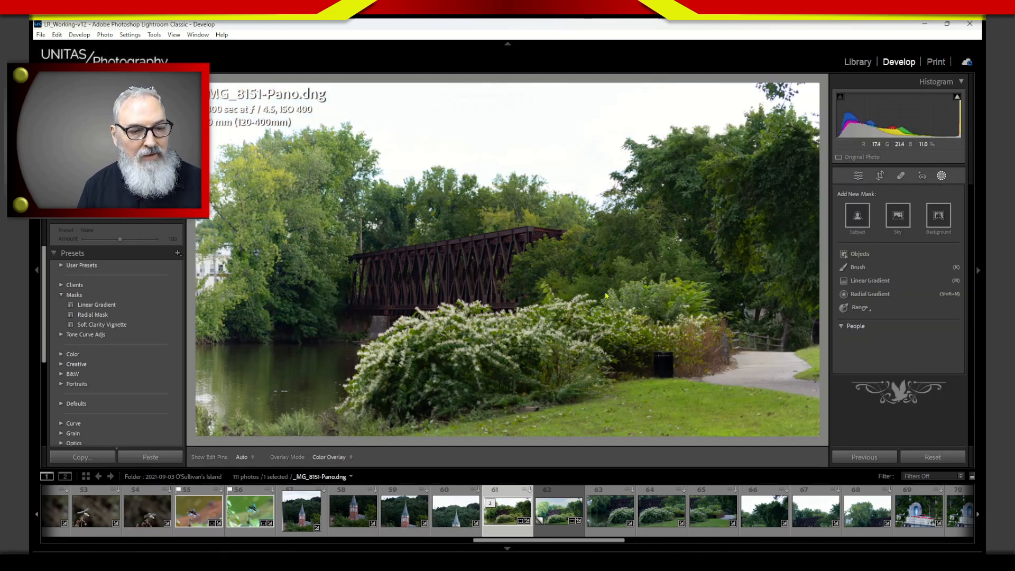
# Open the unmasked panorama for editing in Adobe Photoshop 2023
pyautogui.rightClick(605, 258)
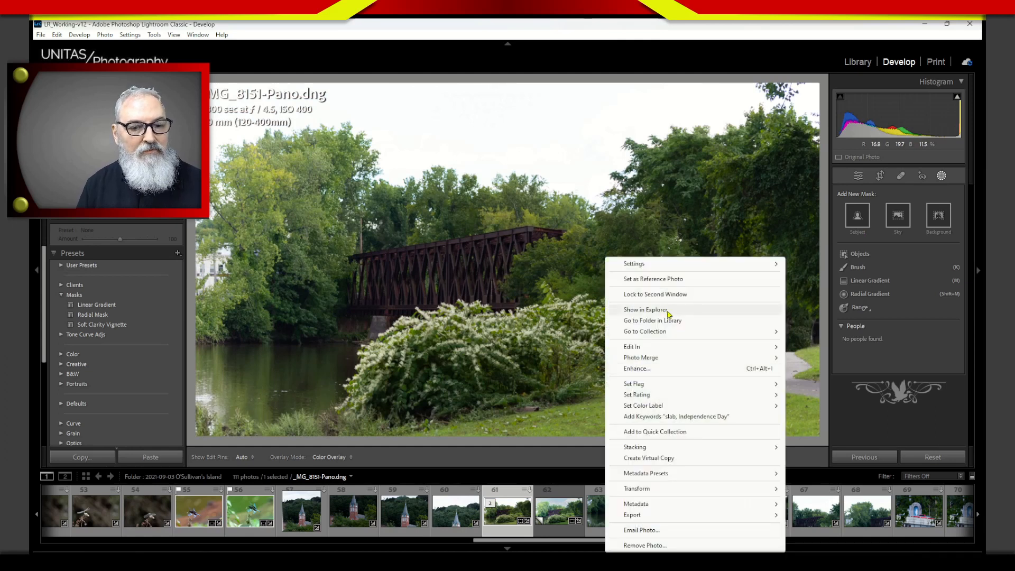
pyautogui.moveTo(665, 348)
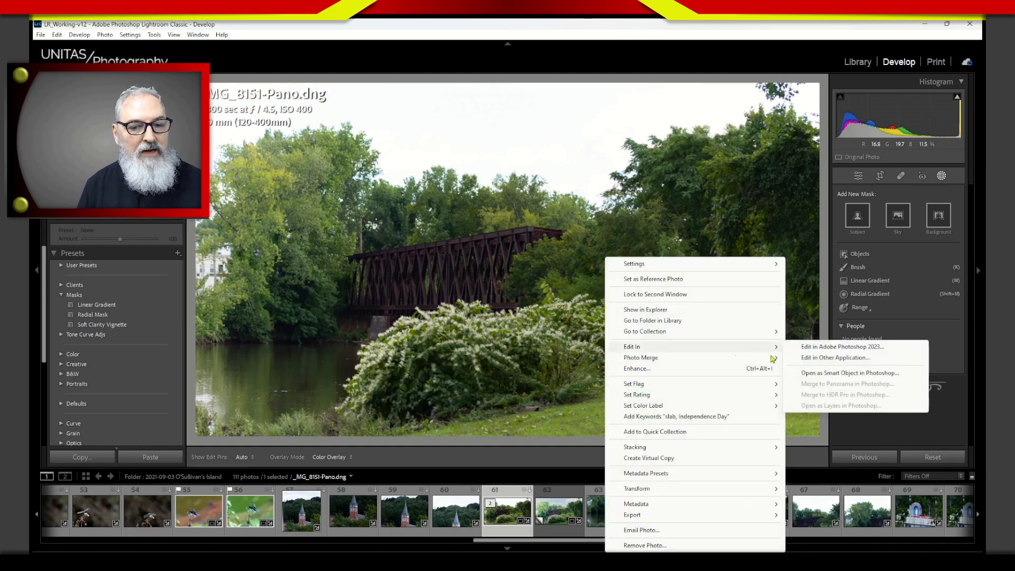
pyautogui.click(829, 348)
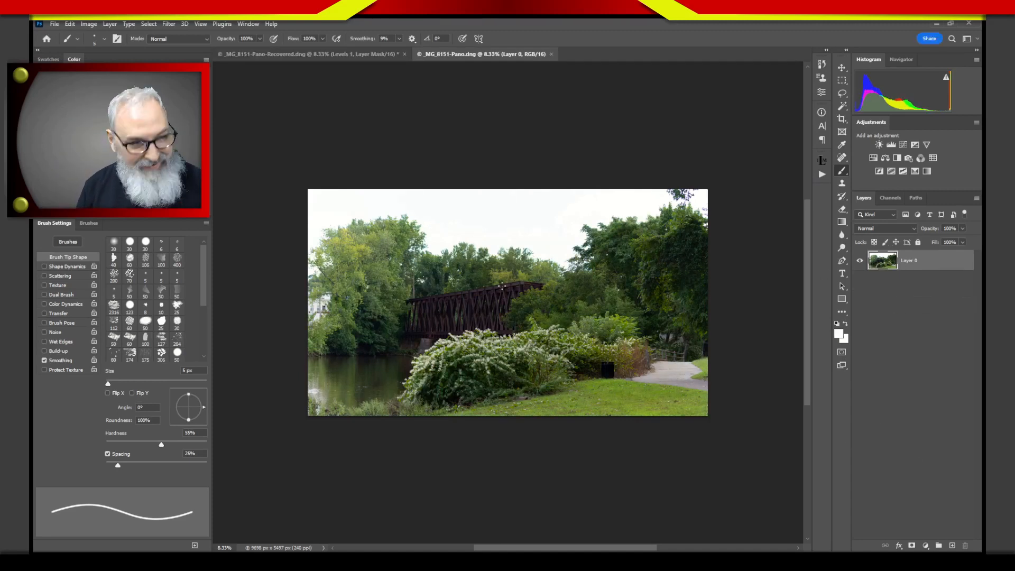
# Examine the tree edges against the bright sky up close across the panorama, and fit the whole image back in view
pyautogui.press('z')
pyautogui.moveTo(420, 235); pyautogui.dragTo(469, 254)
pyautogui.moveTo(483, 298); pyautogui.dragTo(599, 378)
pyautogui.moveTo(480, 288); pyautogui.dragTo(258, 169)
pyautogui.moveTo(506, 354); pyautogui.dragTo(402, 312)
pyautogui.moveTo(534, 332); pyautogui.dragTo(362, 295)
pyautogui.moveTo(516, 315); pyautogui.dragTo(454, 306)
pyautogui.moveTo(543, 308); pyautogui.dragTo(506, 301)
pyautogui.moveTo(652, 332); pyautogui.dragTo(465, 323)
pyautogui.moveTo(574, 294); pyautogui.dragTo(552, 346)
pyautogui.moveTo(608, 296); pyautogui.dragTo(521, 349)
pyautogui.moveTo(570, 311); pyautogui.dragTo(505, 350)
pyautogui.moveTo(563, 329); pyautogui.dragTo(525, 334)
pyautogui.moveTo(600, 319); pyautogui.dragTo(529, 324)
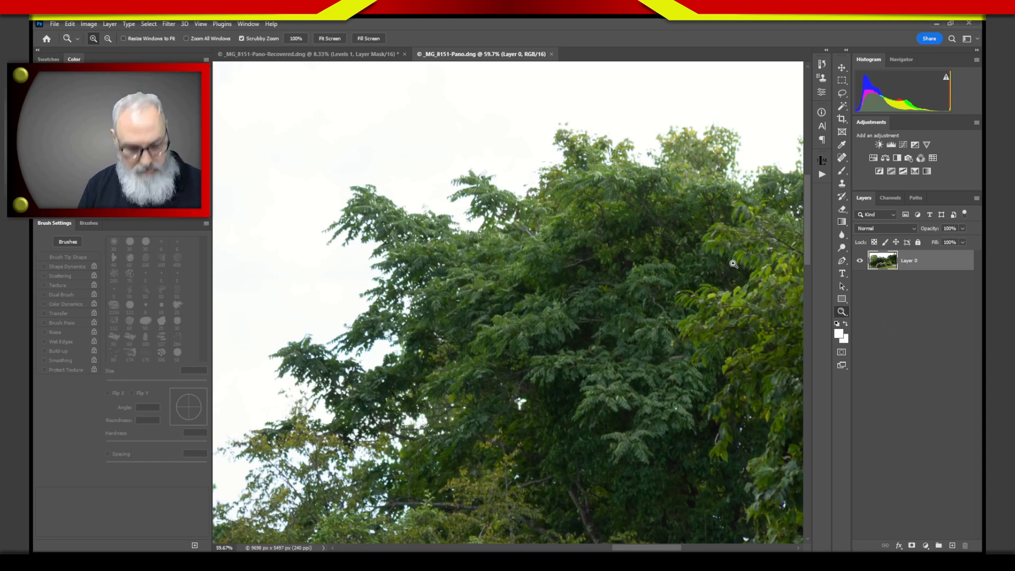
pyautogui.hotkey('ctrl', '0')
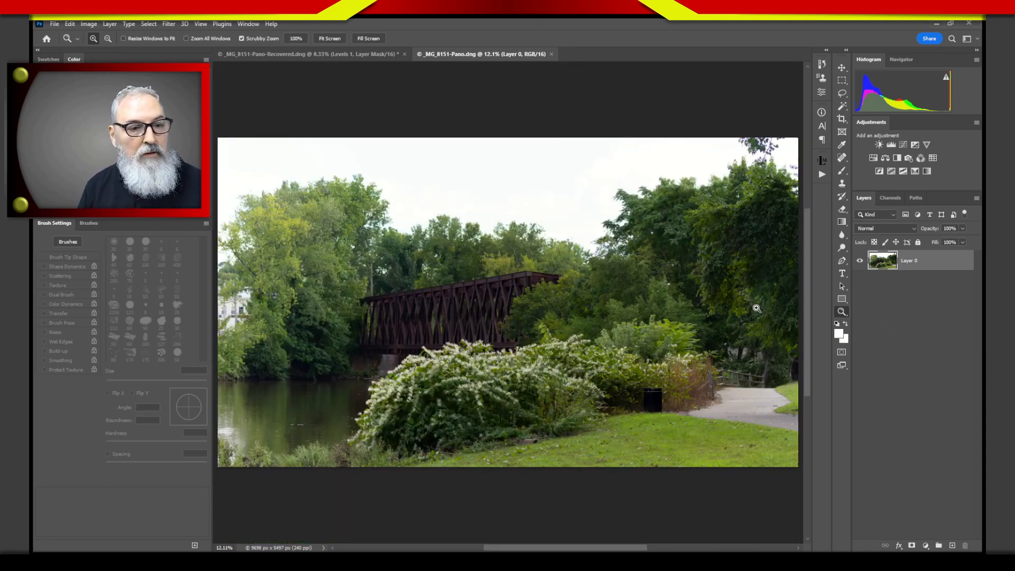
# Close the _MG_8151-Pano.dng document without saving its changes
pyautogui.click(841, 65)
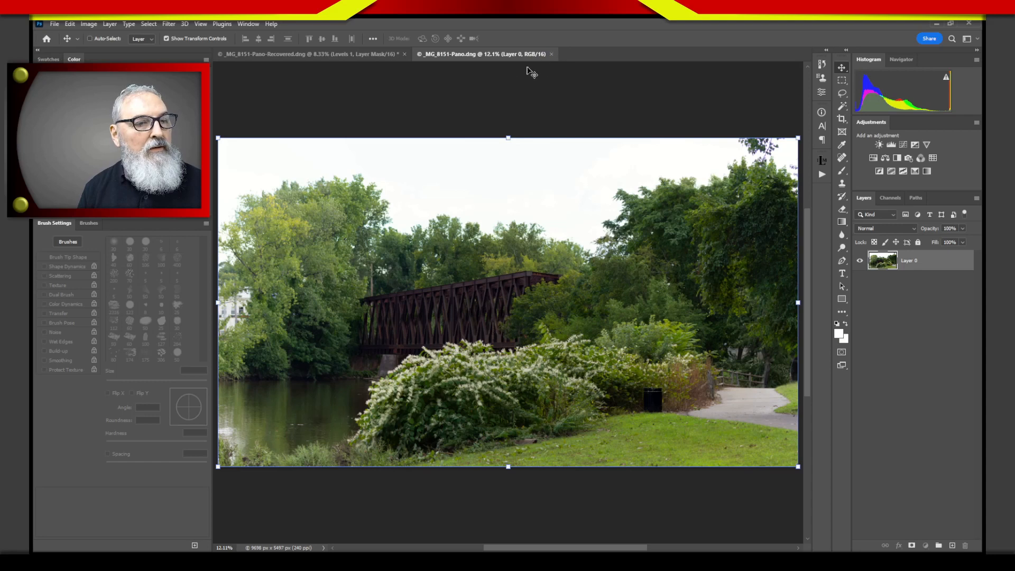
pyautogui.click(551, 54)
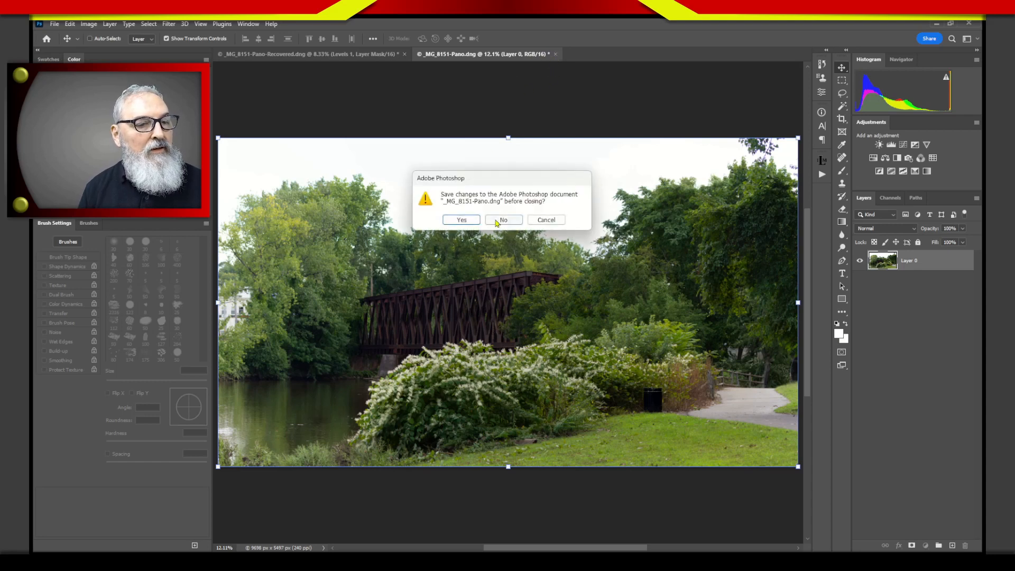
pyautogui.click(495, 222)
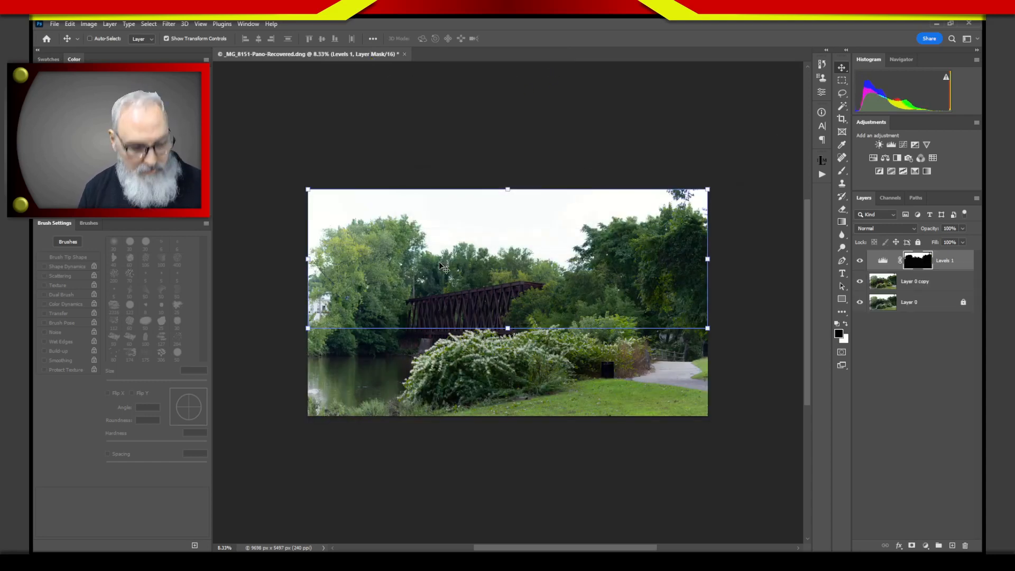
# Examine the masked tree edges and isolated leaves against the sky up close in _MG_8151-Pano-Recovered.dng
pyautogui.press('z')
pyautogui.moveTo(418, 237); pyautogui.dragTo(443, 294)
pyautogui.moveTo(759, 375); pyautogui.dragTo(307, 304)
pyautogui.moveTo(522, 368)
pyautogui.mouseDown()
pyautogui.moveTo(479, 371)
pyautogui.moveTo(344, 333)
pyautogui.mouseUp()
pyautogui.moveTo(704, 271); pyautogui.dragTo(602, 242)
pyautogui.moveTo(457, 341); pyautogui.dragTo(431, 307)
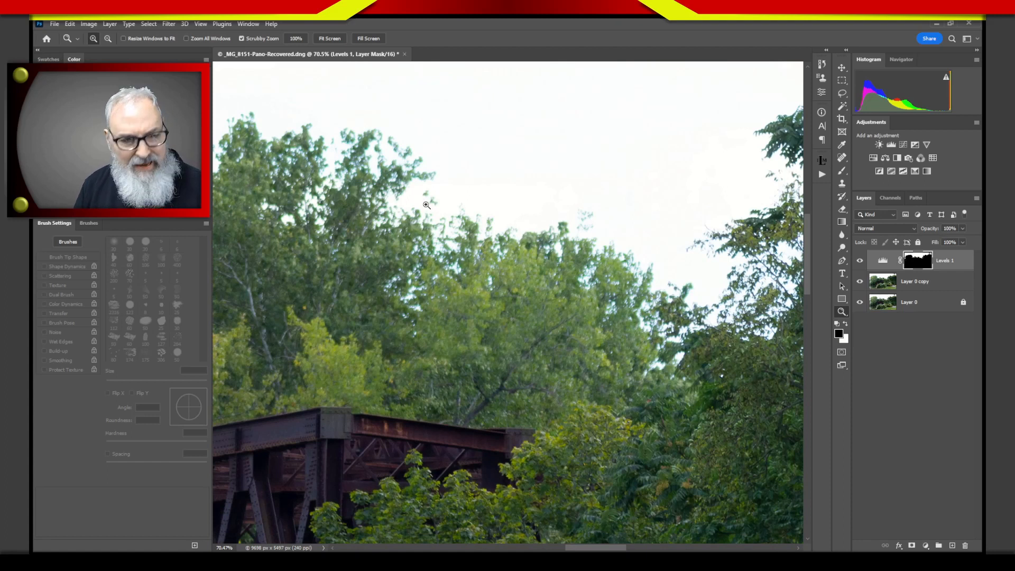
pyautogui.moveTo(434, 180)
pyautogui.mouseDown()
pyautogui.moveTo(410, 205)
pyautogui.moveTo(431, 163)
pyautogui.moveTo(405, 191)
pyautogui.mouseUp()
pyautogui.moveTo(590, 203)
pyautogui.mouseDown()
pyautogui.moveTo(569, 238)
pyautogui.moveTo(599, 234)
pyautogui.moveTo(559, 211)
pyautogui.mouseUp()
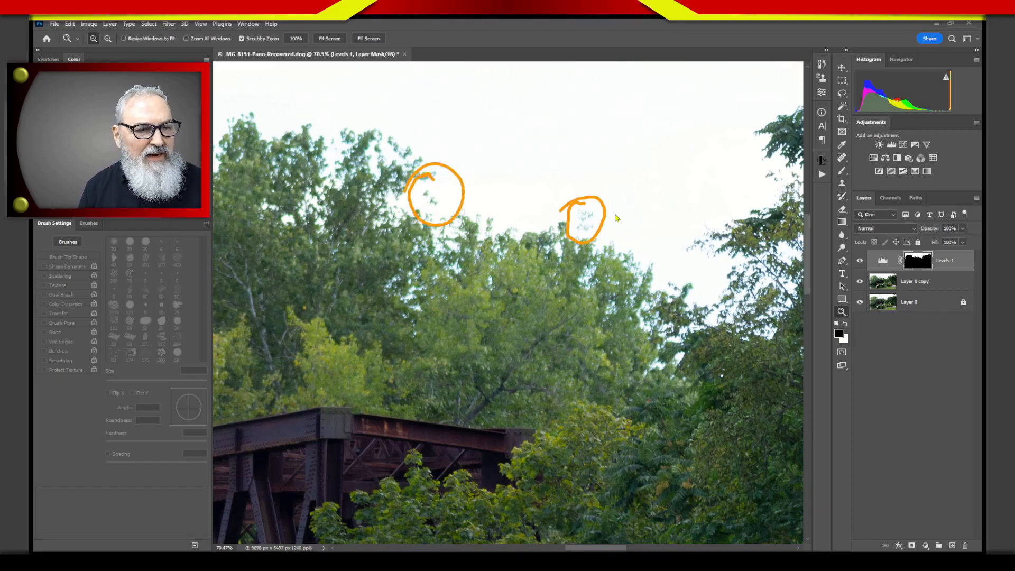
pyautogui.moveTo(761, 180)
pyautogui.mouseDown()
pyautogui.moveTo(790, 182)
pyautogui.moveTo(761, 165)
pyautogui.mouseUp()
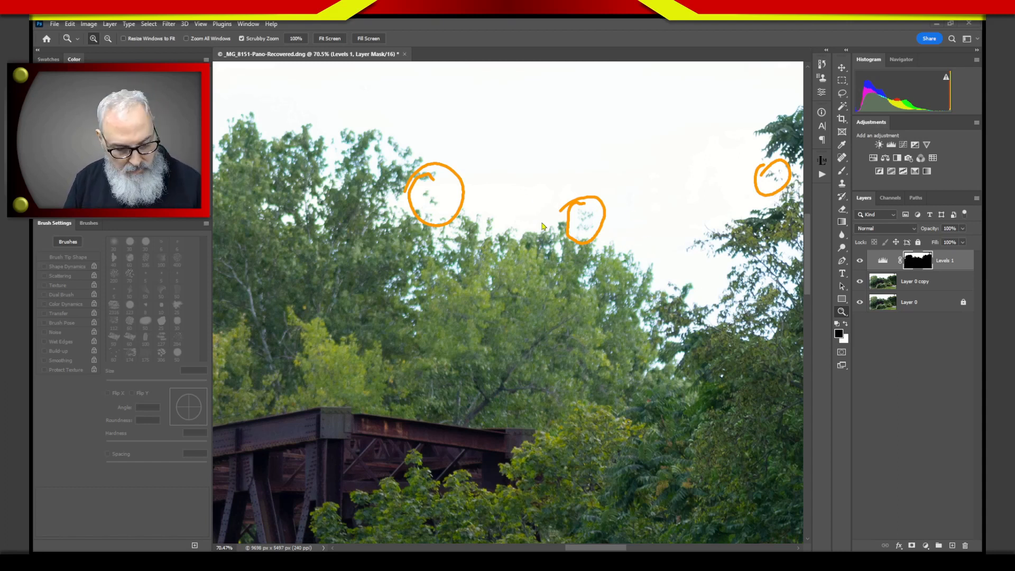
pyautogui.press('Escape')
pyautogui.hotkey('ctrl', '0')
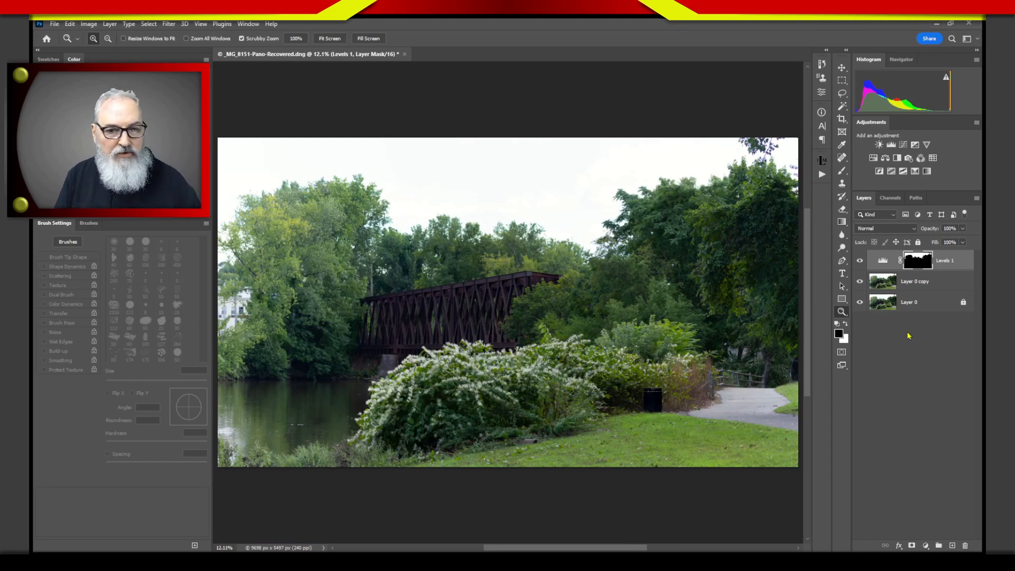
# Darken the sky by setting the Levels 1 adjustment's midtone value to 0.06
pyautogui.click(881, 263)
pyautogui.doubleClick(881, 263)
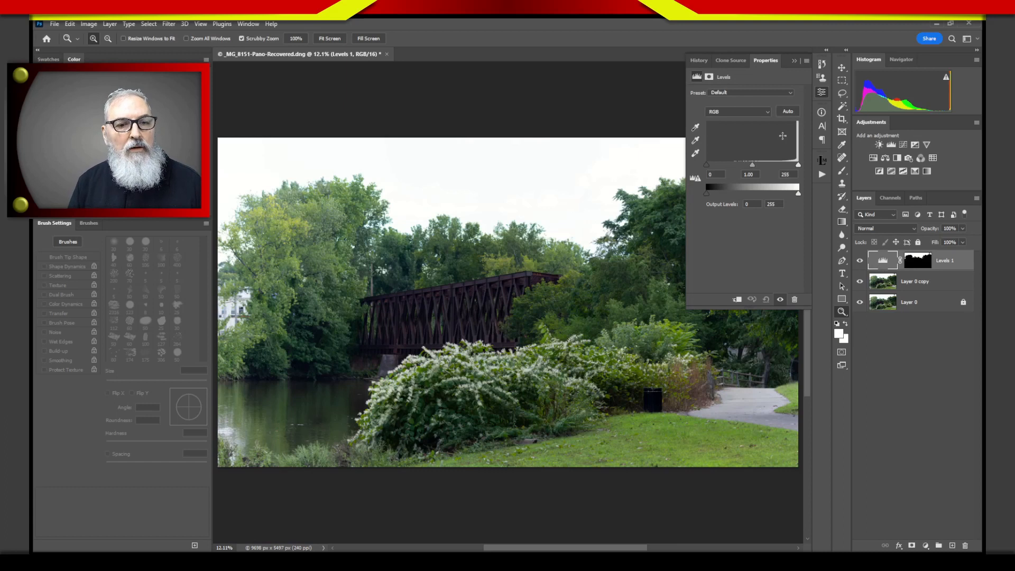
pyautogui.moveTo(753, 167); pyautogui.dragTo(792, 168)
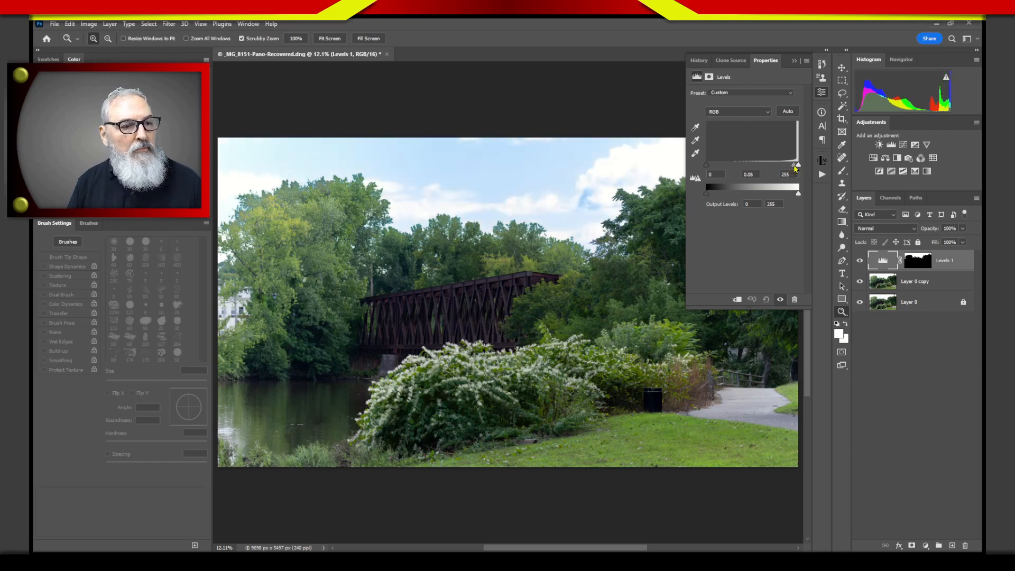
pyautogui.moveTo(793, 171); pyautogui.dragTo(795, 170)
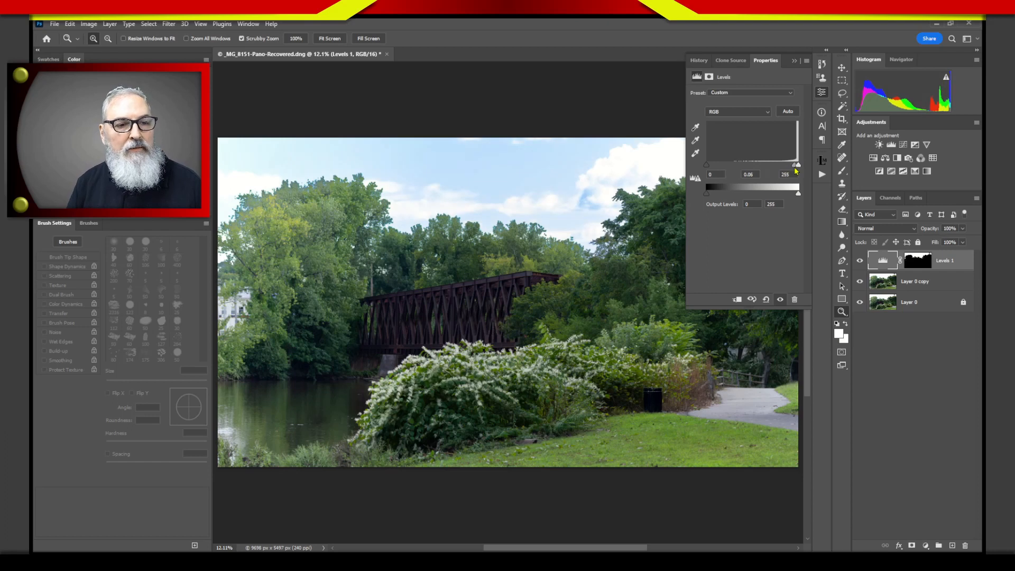
# Open the Levels 1 mask in Select and Mask and set Feather to 6.7 px, Contrast to 24% and Shift Edge to -28%
pyautogui.click(920, 267)
pyautogui.doubleClick(919, 268)
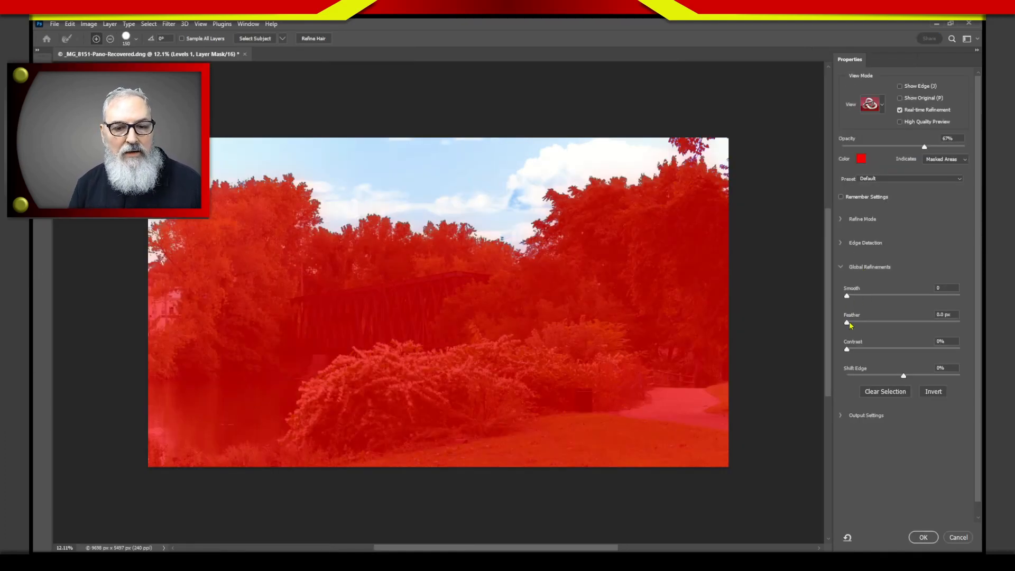
pyautogui.moveTo(846, 323); pyautogui.dragTo(888, 376)
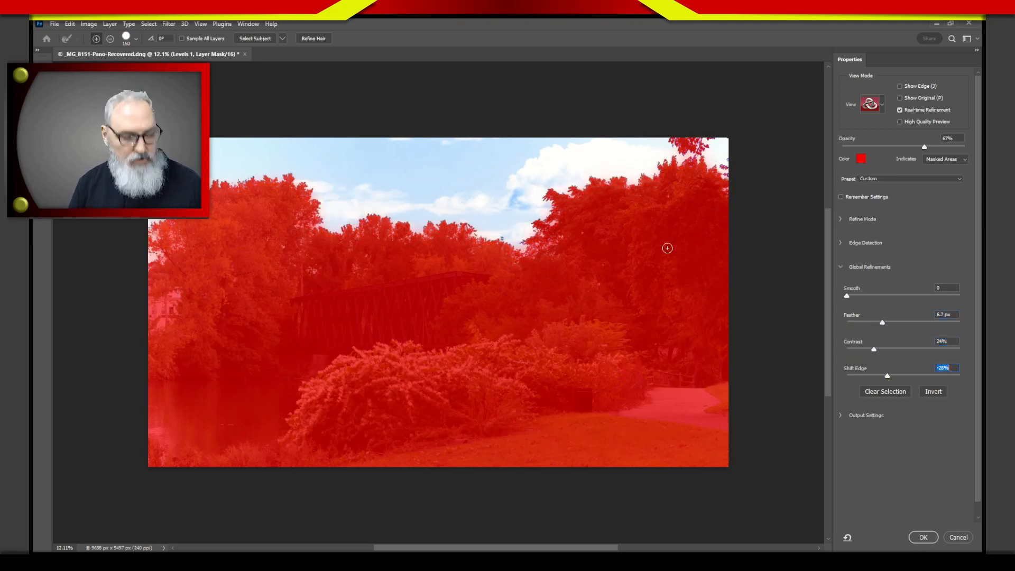
# Fine-tune the mask around the tree edges with a larger Feather, Contrast 37% and Shift Edge -51%, and apply the refinement
pyautogui.press('z')
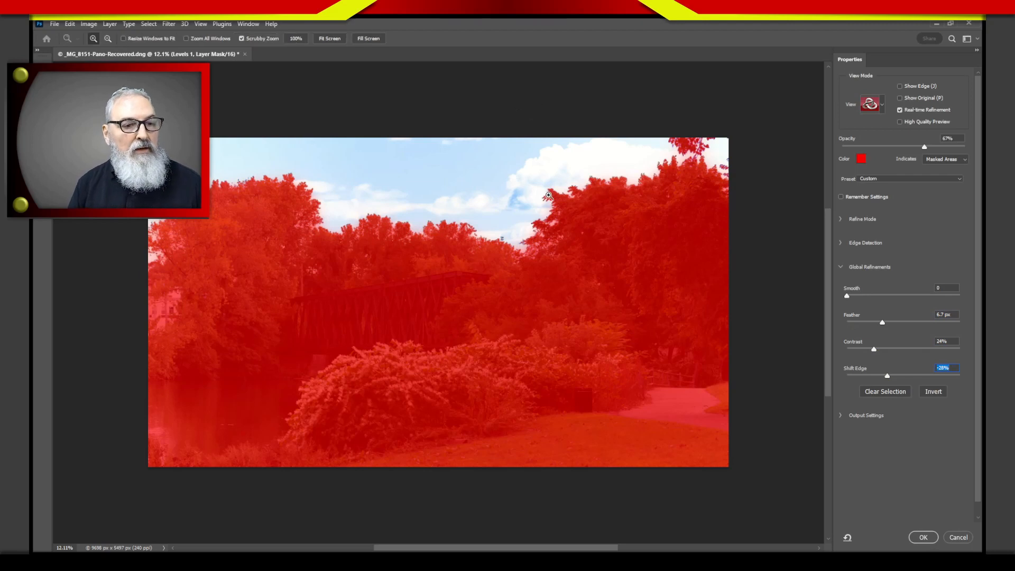
pyautogui.click(545, 196)
pyautogui.moveTo(546, 200); pyautogui.dragTo(616, 196)
pyautogui.moveTo(593, 237)
pyautogui.mouseDown()
pyautogui.moveTo(605, 216)
pyautogui.moveTo(593, 216)
pyautogui.mouseUp()
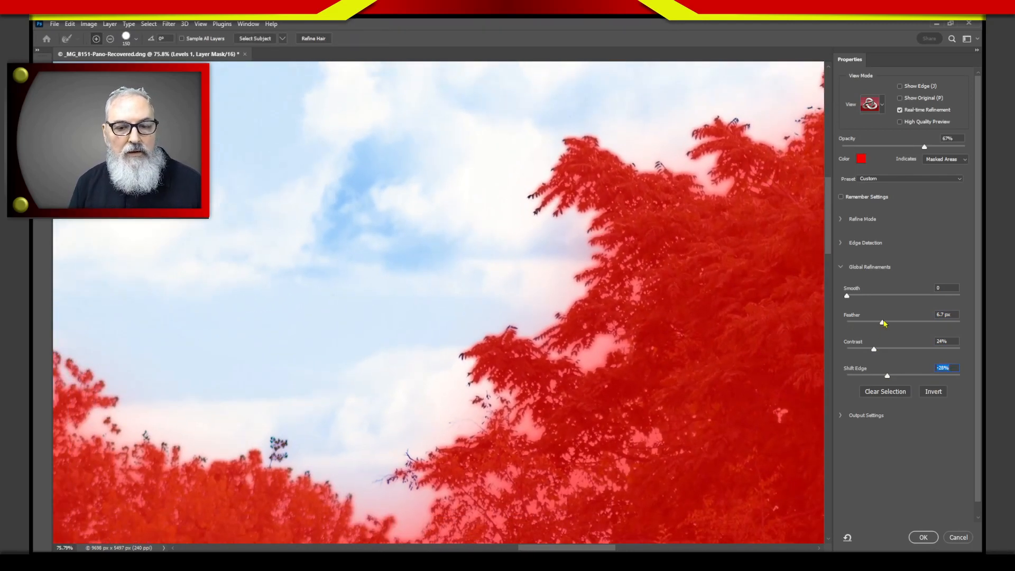
pyautogui.moveTo(894, 322); pyautogui.dragTo(893, 323)
pyautogui.moveTo(886, 375); pyautogui.dragTo(878, 380)
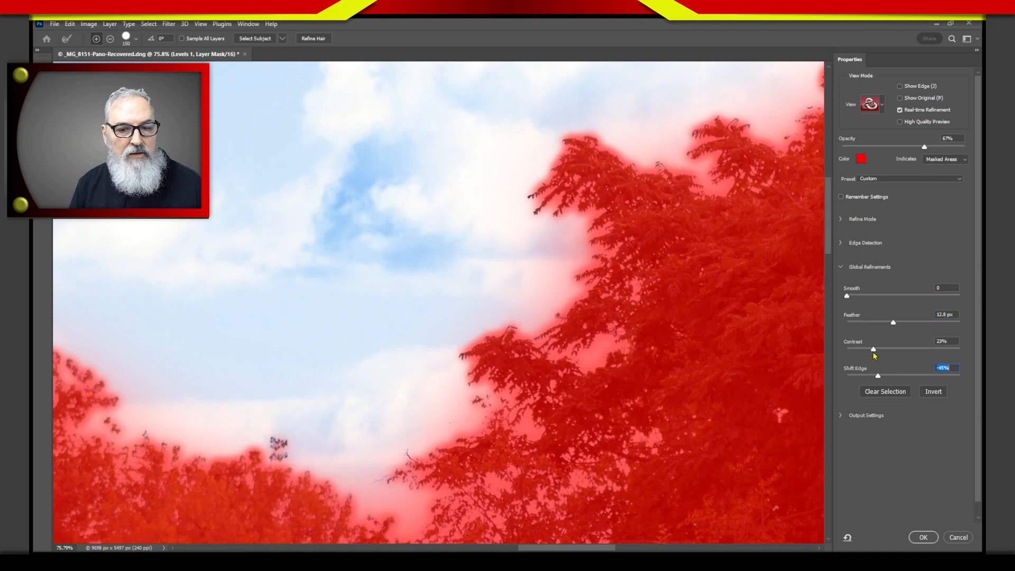
pyautogui.moveTo(880, 351); pyautogui.dragTo(889, 329)
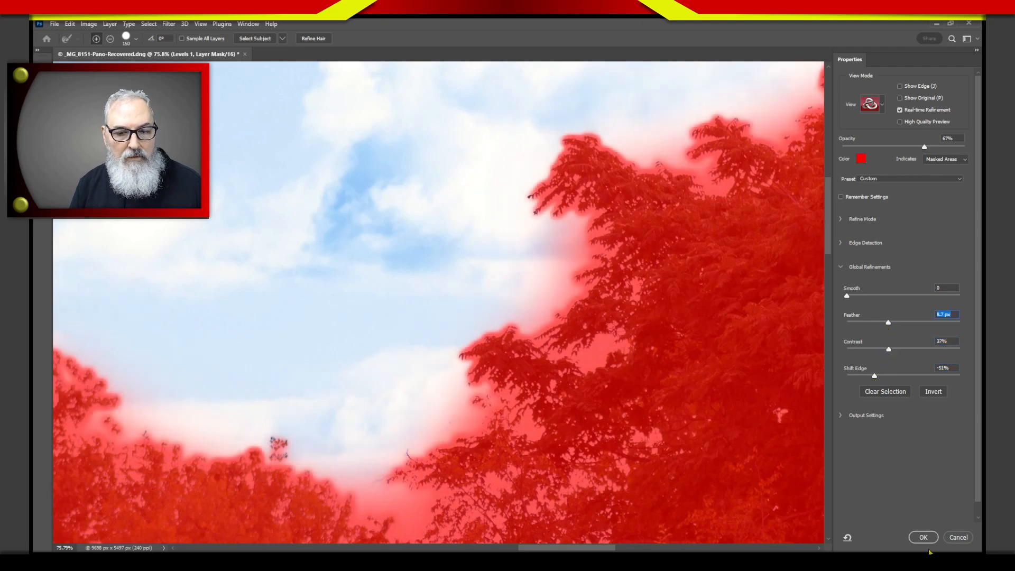
pyautogui.click(938, 536)
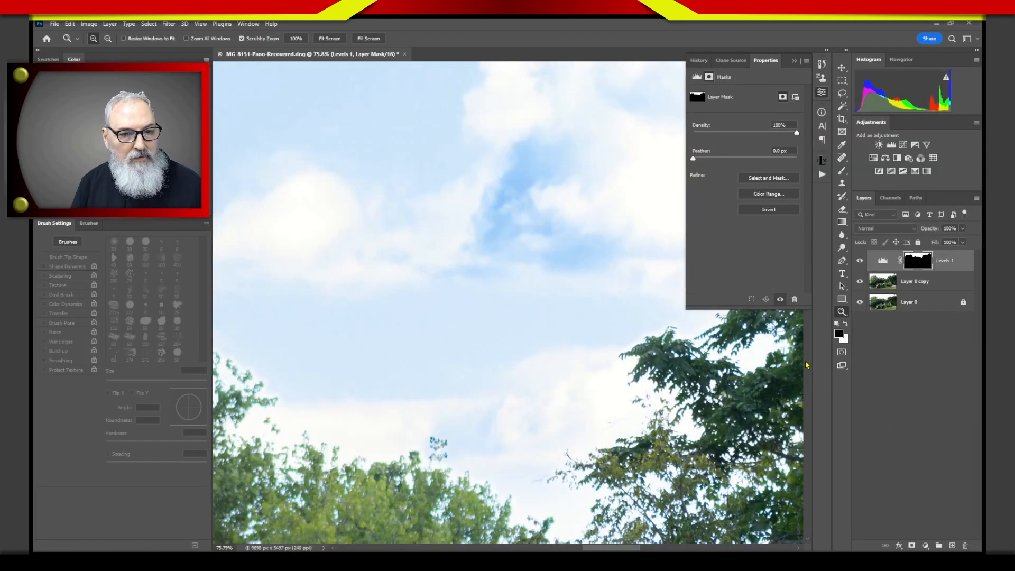
# Examine the refined mask's transition along the treetops at 100% magnification, and fit the whole image back in view
pyautogui.hotkey('ctrl', '1')
pyautogui.moveTo(543, 404); pyautogui.dragTo(761, 274)
pyautogui.moveTo(505, 271); pyautogui.dragTo(648, 325)
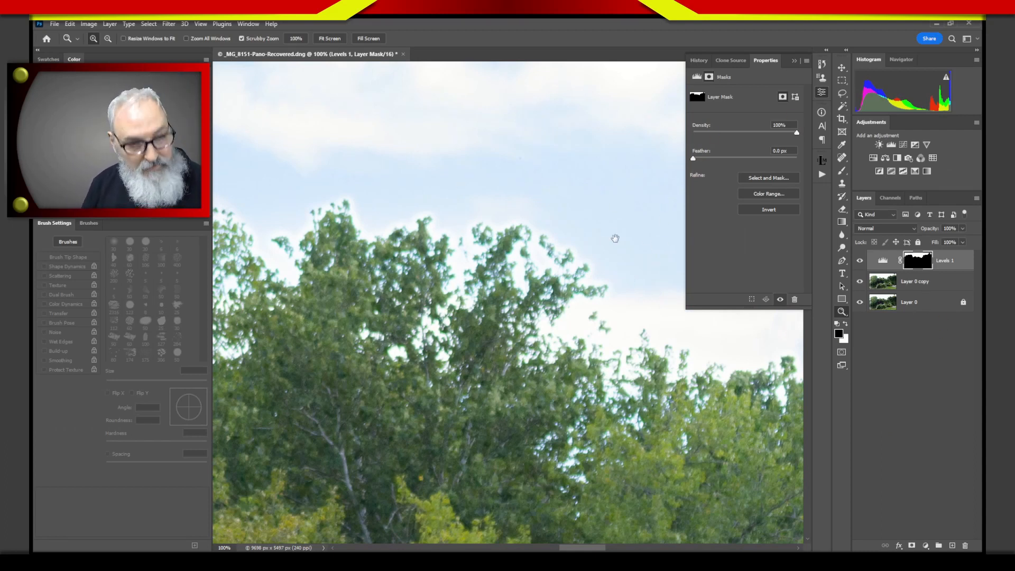
pyautogui.scroll(3, 576, 261)
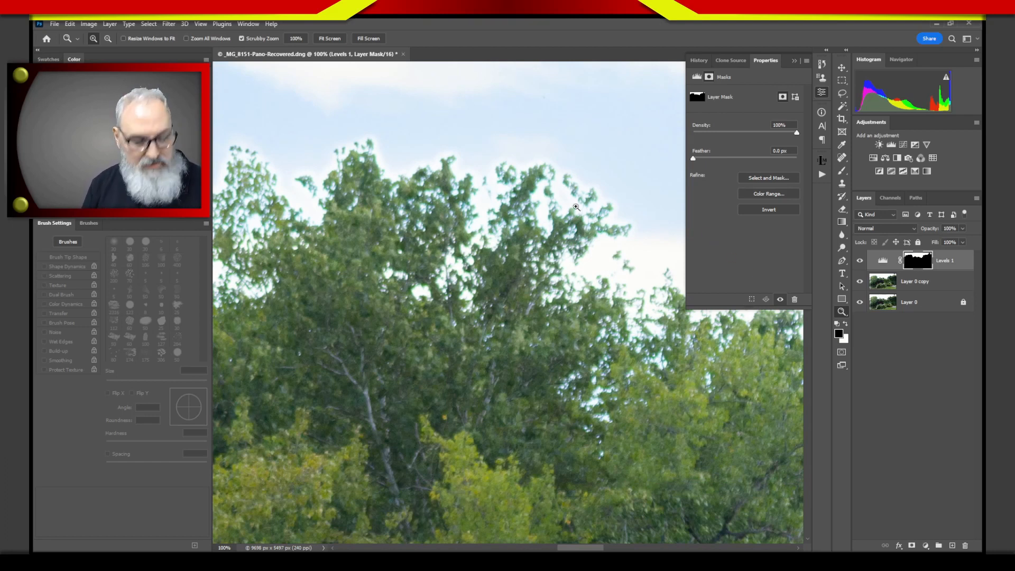
pyautogui.hotkey('ctrl', '0')
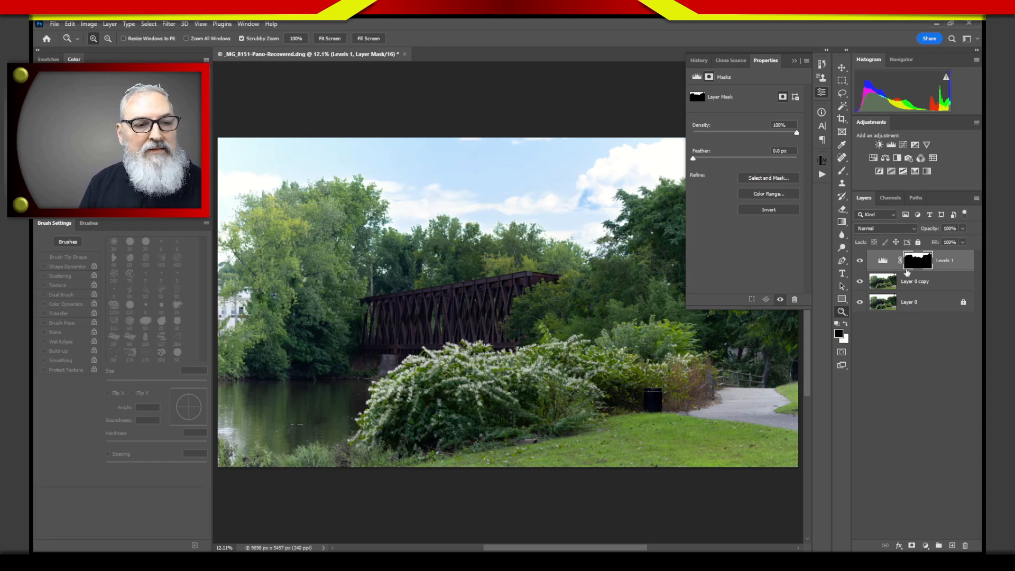
# Hide the Levels 1 layer and add a Curves adjustment above it with the black point moved to input 141, output 0
pyautogui.click(859, 260)
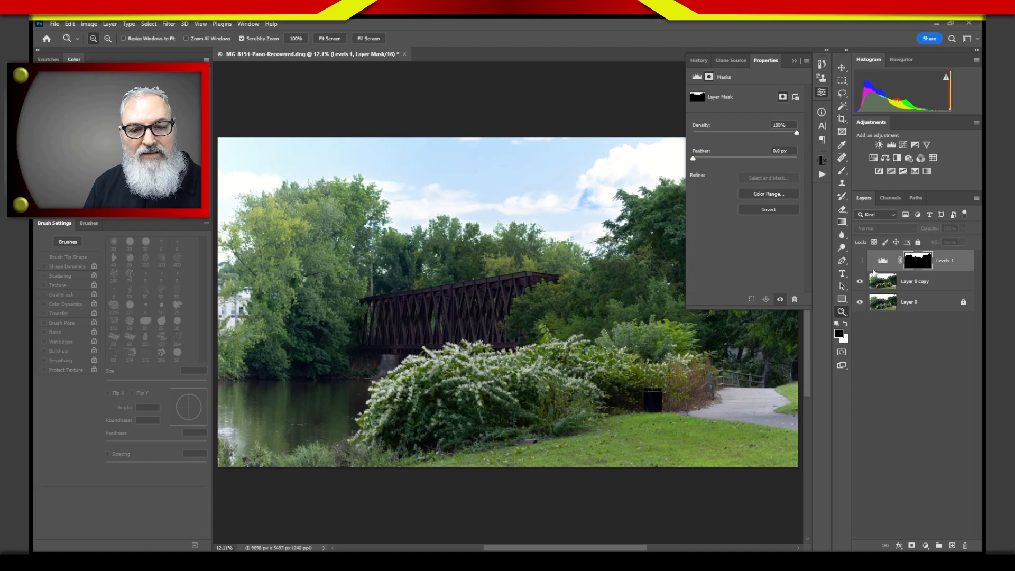
pyautogui.click(891, 353)
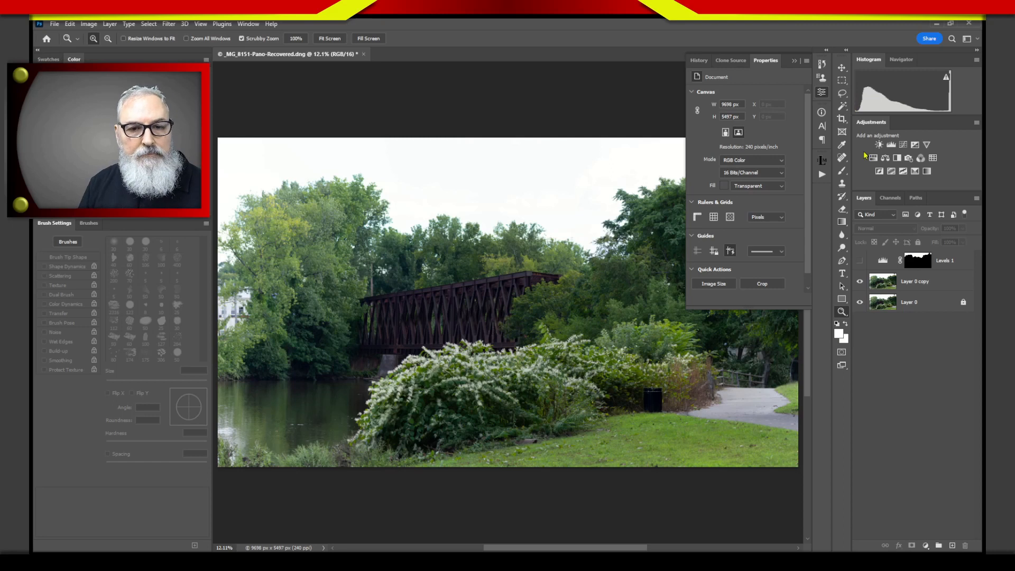
pyautogui.click(903, 145)
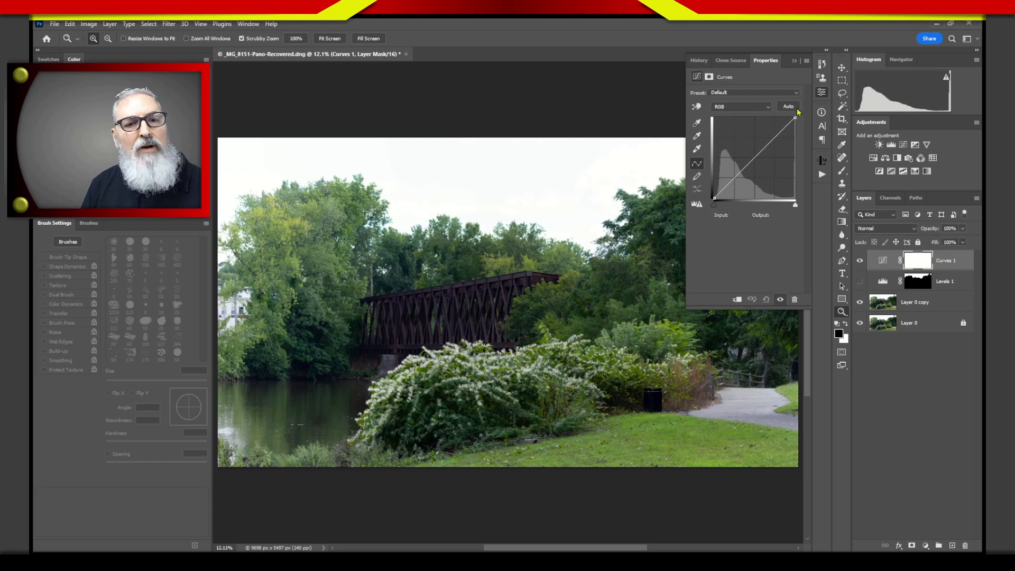
pyautogui.moveTo(715, 208); pyautogui.dragTo(758, 214)
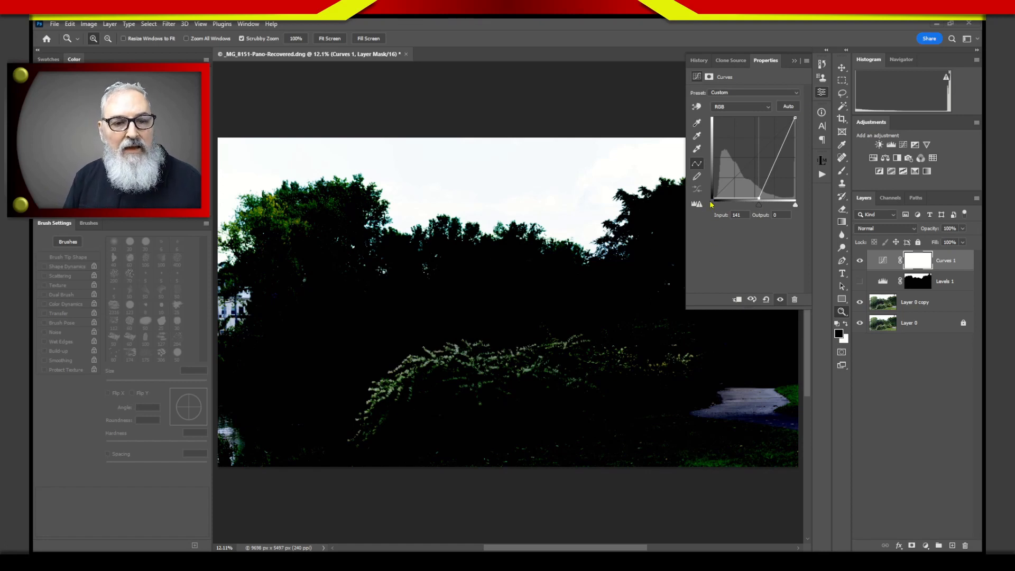
pyautogui.moveTo(709, 182)
pyautogui.mouseDown()
pyautogui.moveTo(705, 201)
pyautogui.moveTo(729, 186)
pyautogui.moveTo(725, 214)
pyautogui.mouseUp()
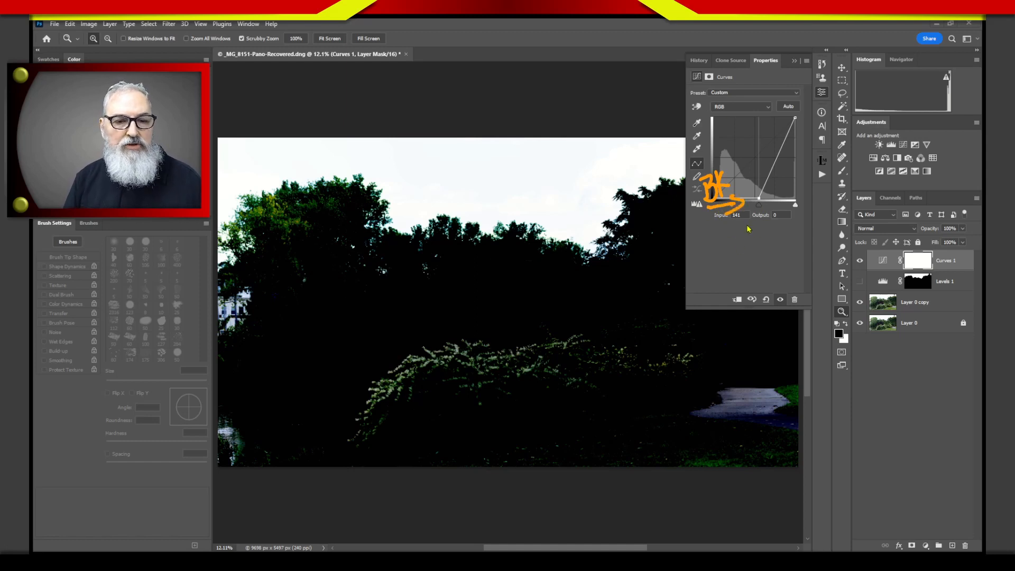
pyautogui.moveTo(751, 142); pyautogui.dragTo(753, 178)
pyautogui.moveTo(746, 112)
pyautogui.mouseDown()
pyautogui.moveTo(750, 124)
pyautogui.moveTo(772, 101)
pyautogui.moveTo(781, 124)
pyautogui.mouseUp()
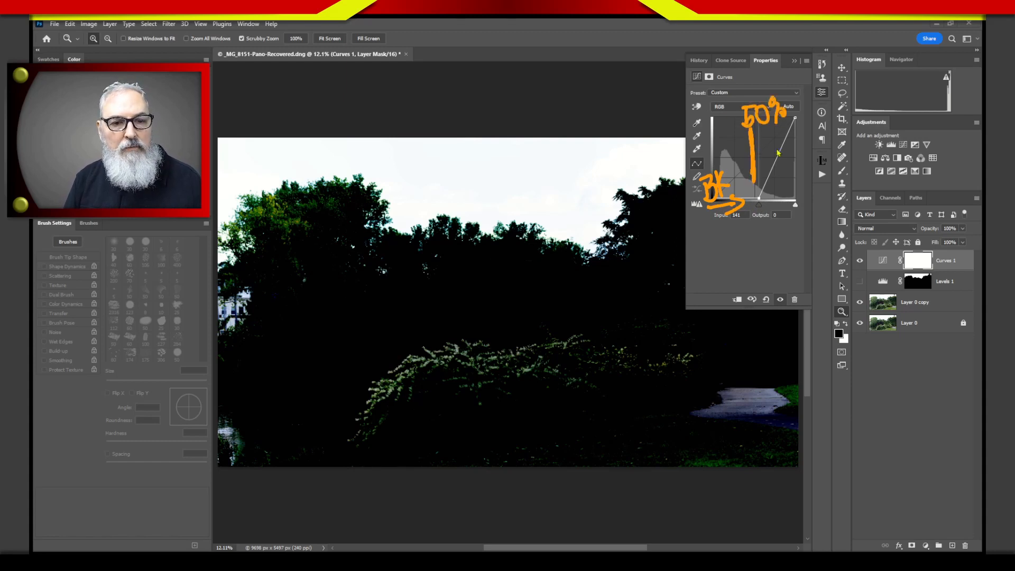
pyautogui.moveTo(758, 207)
pyautogui.mouseDown()
pyautogui.moveTo(757, 228)
pyautogui.moveTo(763, 220)
pyautogui.mouseUp()
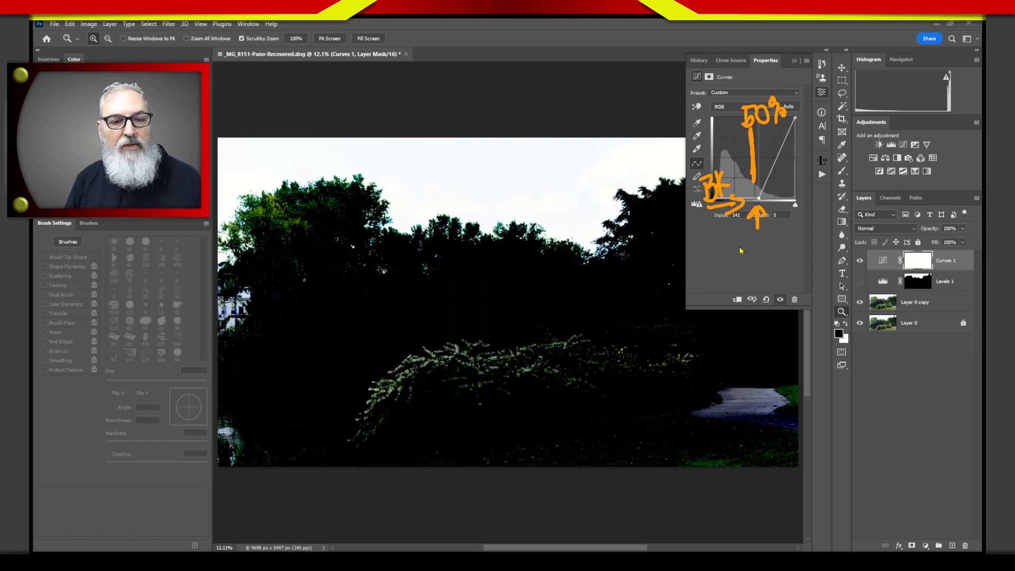
pyautogui.moveTo(711, 248)
pyautogui.mouseDown()
pyautogui.moveTo(750, 241)
pyautogui.moveTo(742, 236)
pyautogui.moveTo(735, 276)
pyautogui.mouseUp()
pyautogui.moveTo(749, 256)
pyautogui.mouseDown()
pyautogui.moveTo(737, 268)
pyautogui.moveTo(759, 272)
pyautogui.mouseUp()
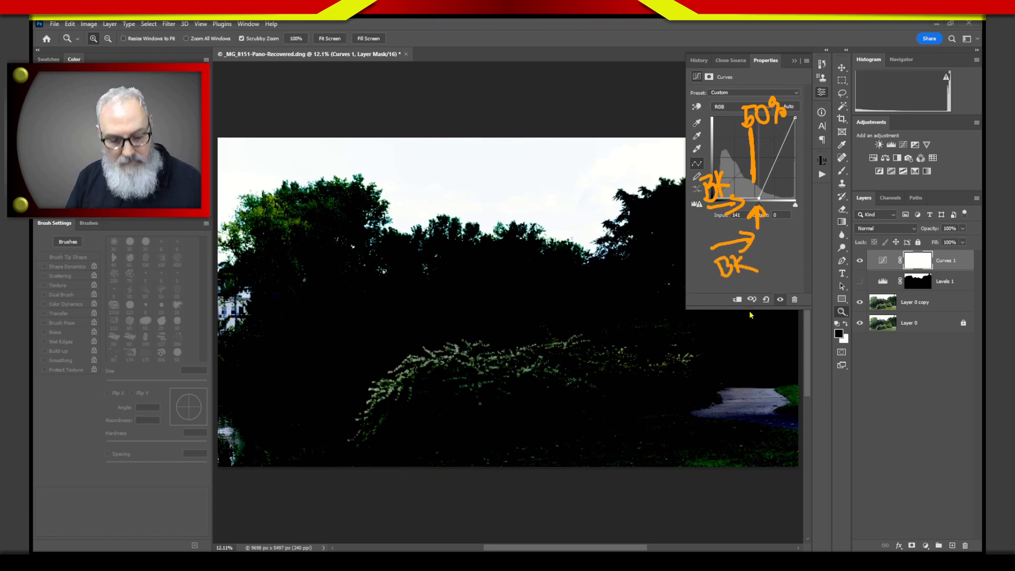
pyautogui.press('Escape')
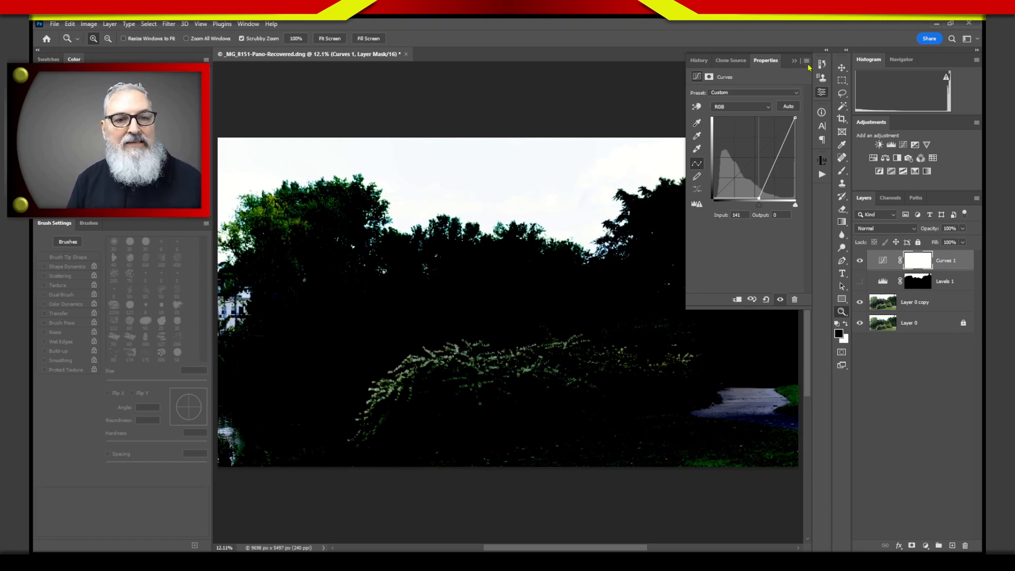
# Target the Curves 1 adjustment instead of its mask, collapse its properties, and load the Layer 0 copy outline as a selection
pyautogui.click(882, 260)
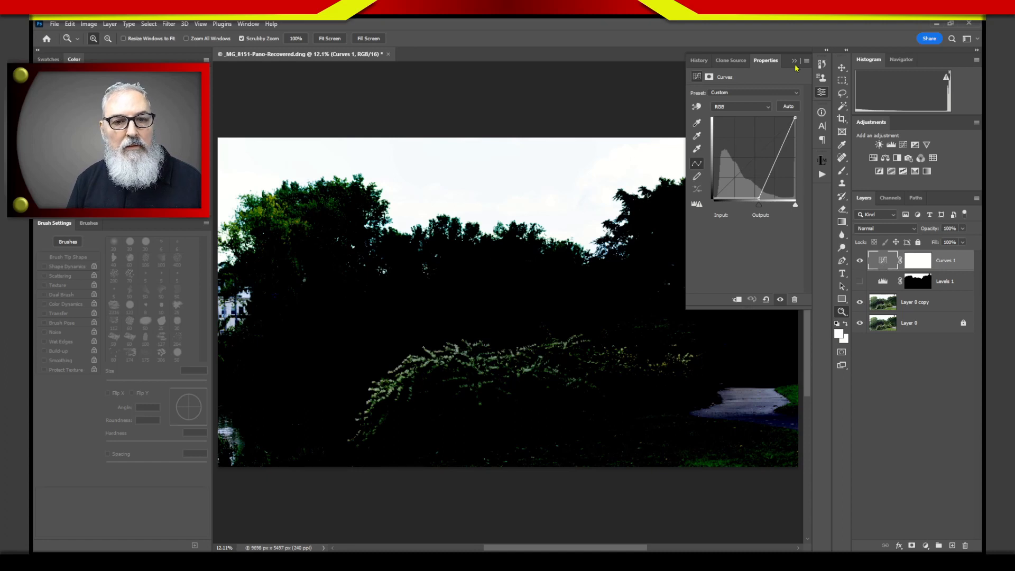
pyautogui.click(819, 92)
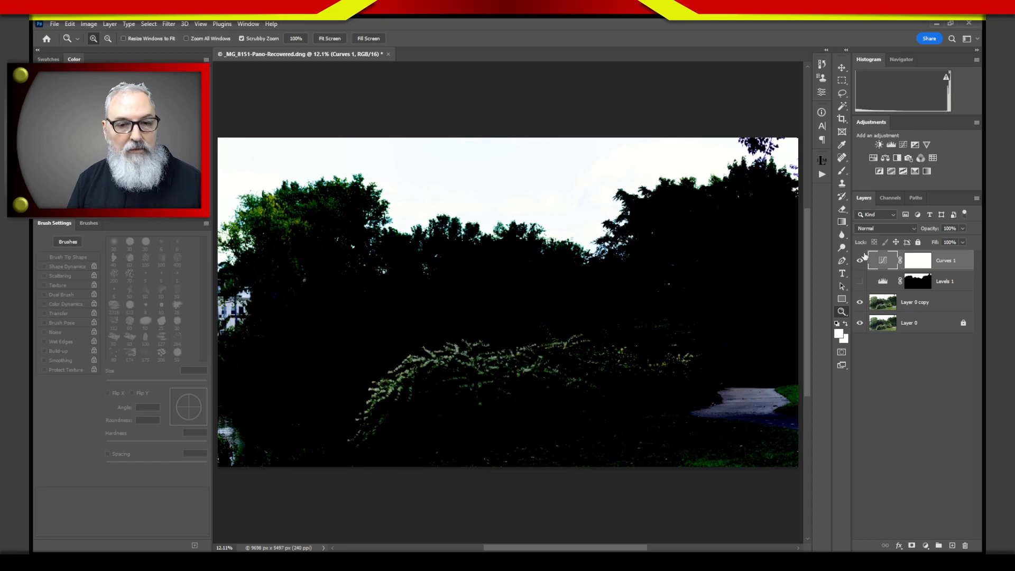
pyautogui.click(884, 262)
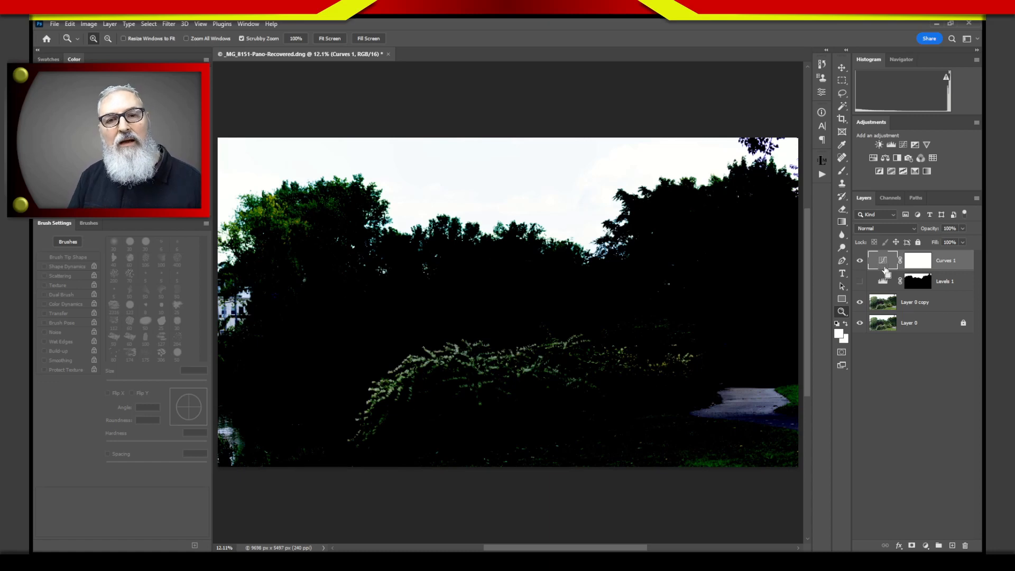
pyautogui.keyDown('ctrl'); pyautogui.click(883, 268); pyautogui.keyUp('ctrl')
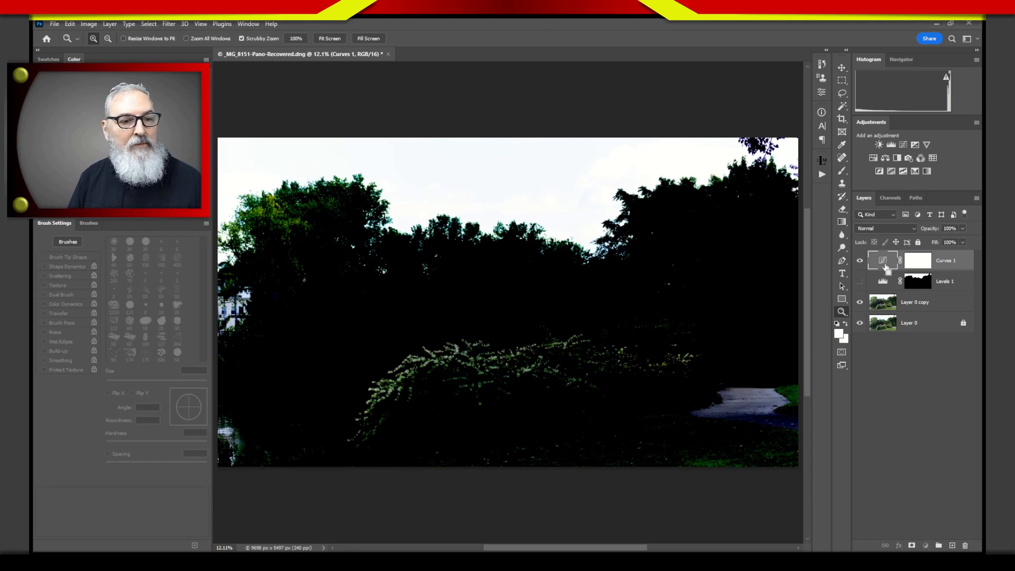
pyautogui.click(882, 269)
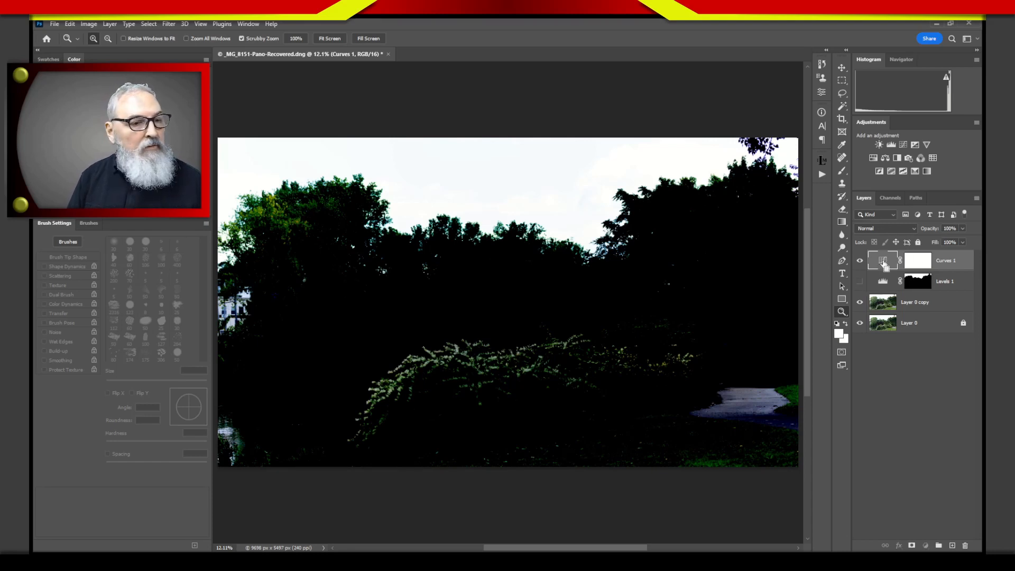
pyautogui.keyDown('ctrl'); pyautogui.click(884, 303); pyautogui.keyUp('ctrl')
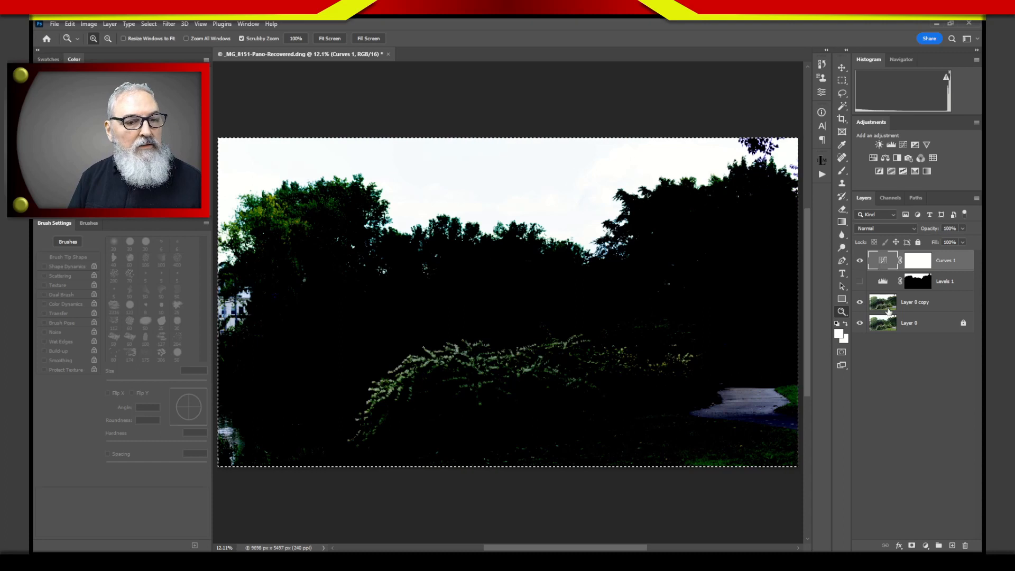
# Clear the loaded layer outline selection so that nothing is selected above the Curves 1 adjustment
pyautogui.hotkey('ctrl', 'd')
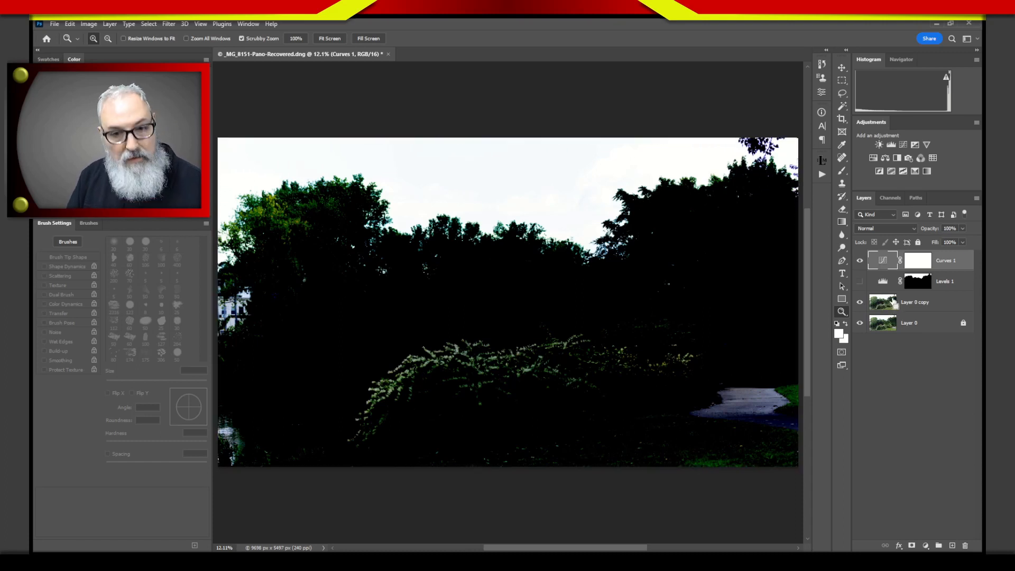
pyautogui.keyDown('ctrl'); pyautogui.click(881, 266); pyautogui.keyUp('ctrl')
pyautogui.hotkey('ctrl', 'd')
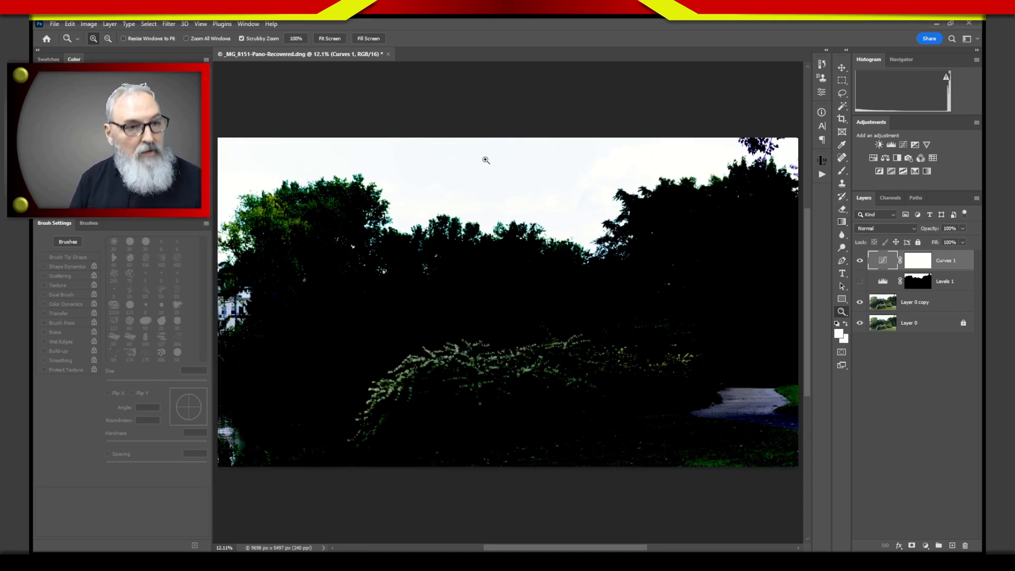
# Start a Color Range selection on the high-contrast image and base it on Highlights
pyautogui.click(169, 24)
pyautogui.moveTo(149, 24)
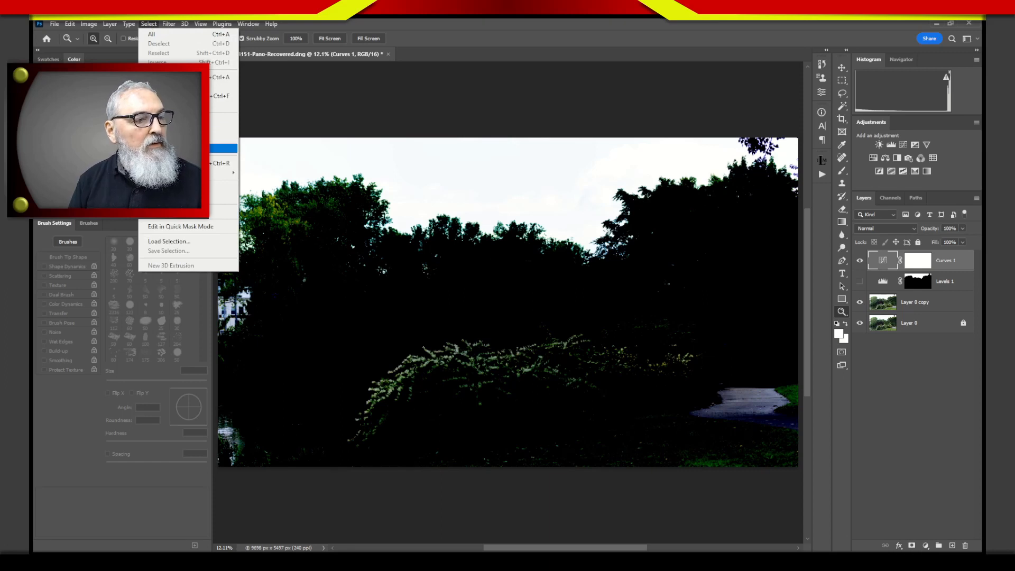
pyautogui.click(185, 120)
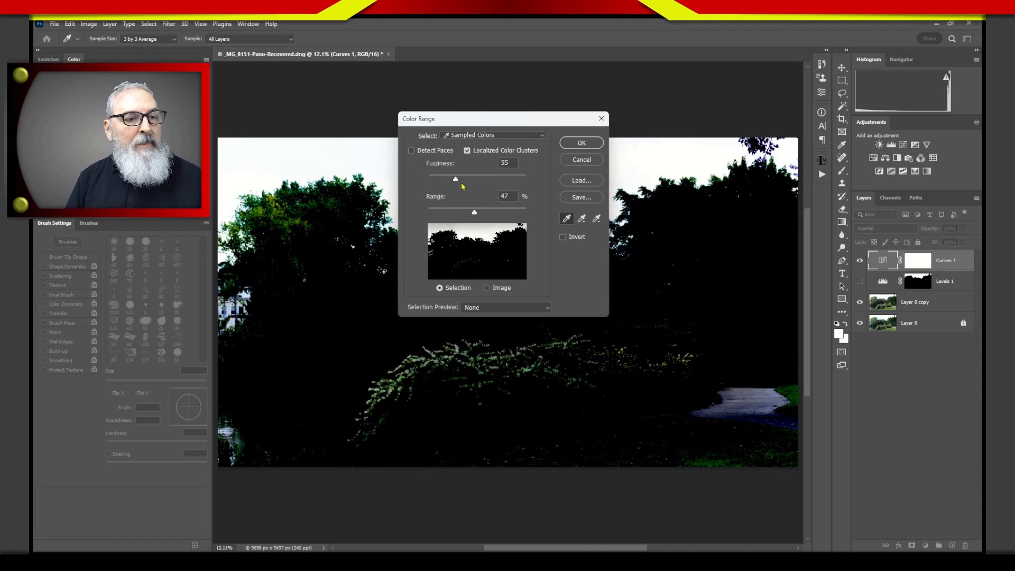
pyautogui.click(479, 137)
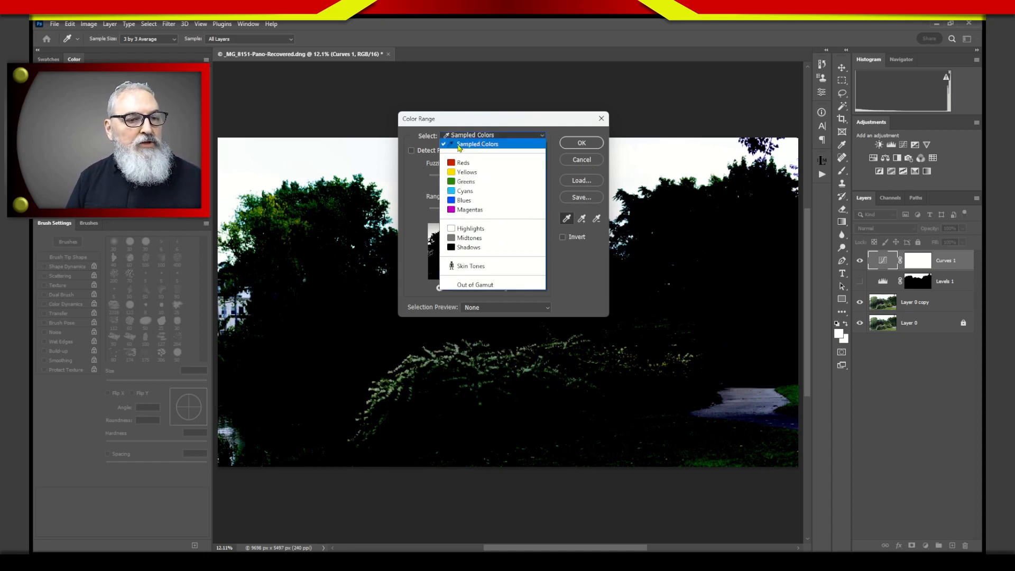
pyautogui.click(474, 232)
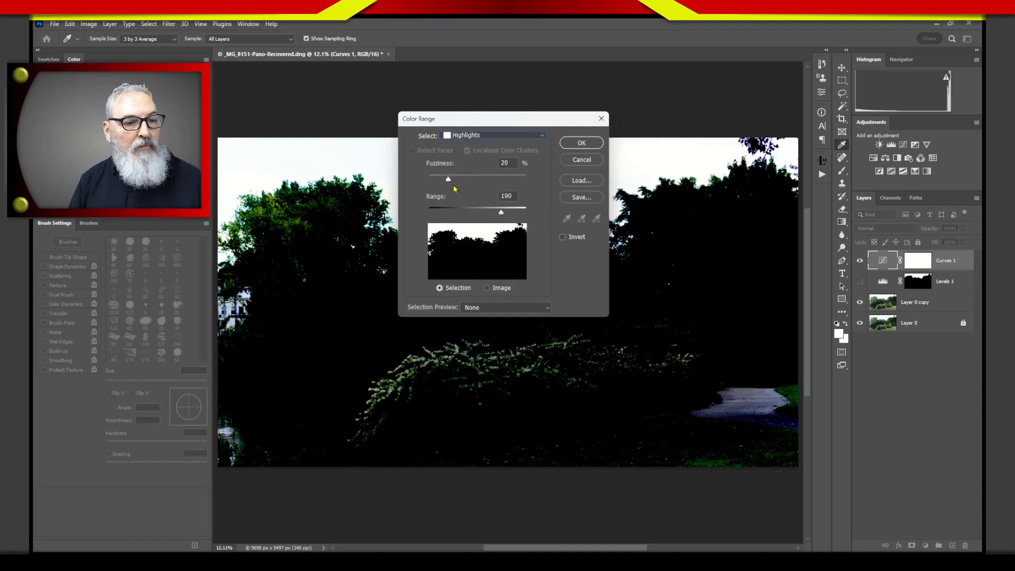
# Reduce both the Range and the Fuzziness of the Highlights selection to 0
pyautogui.moveTo(501, 213); pyautogui.dragTo(429, 213)
pyautogui.moveTo(448, 179); pyautogui.dragTo(499, 180)
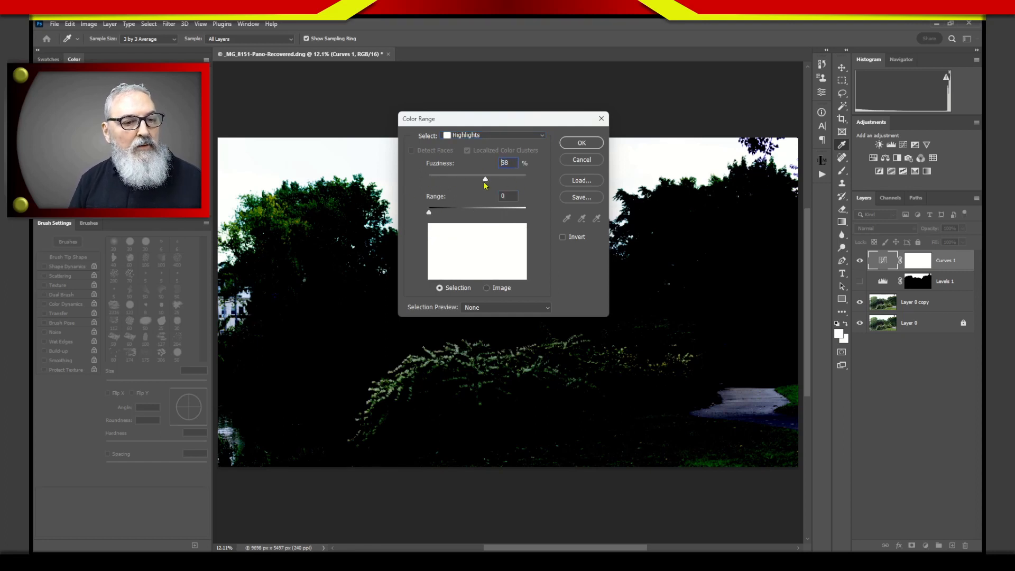
pyautogui.moveTo(432, 193); pyautogui.dragTo(421, 226)
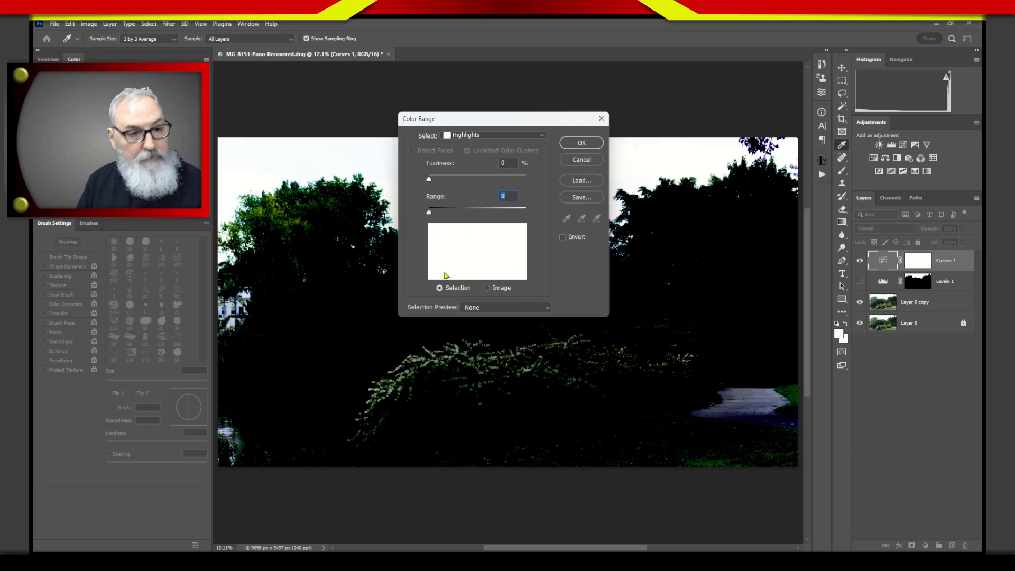
pyautogui.press('super+plus')
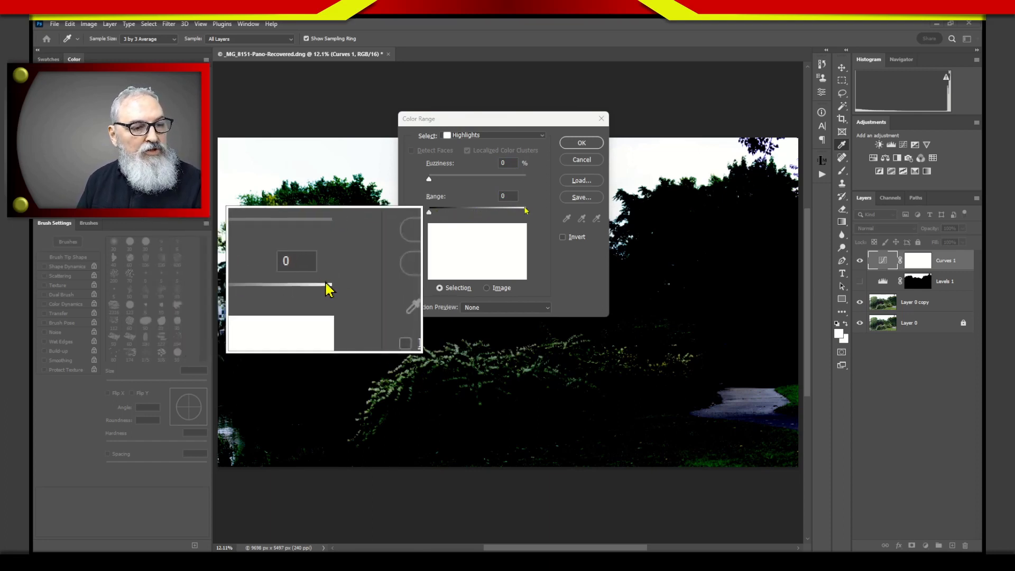
pyautogui.press('super+Escape')
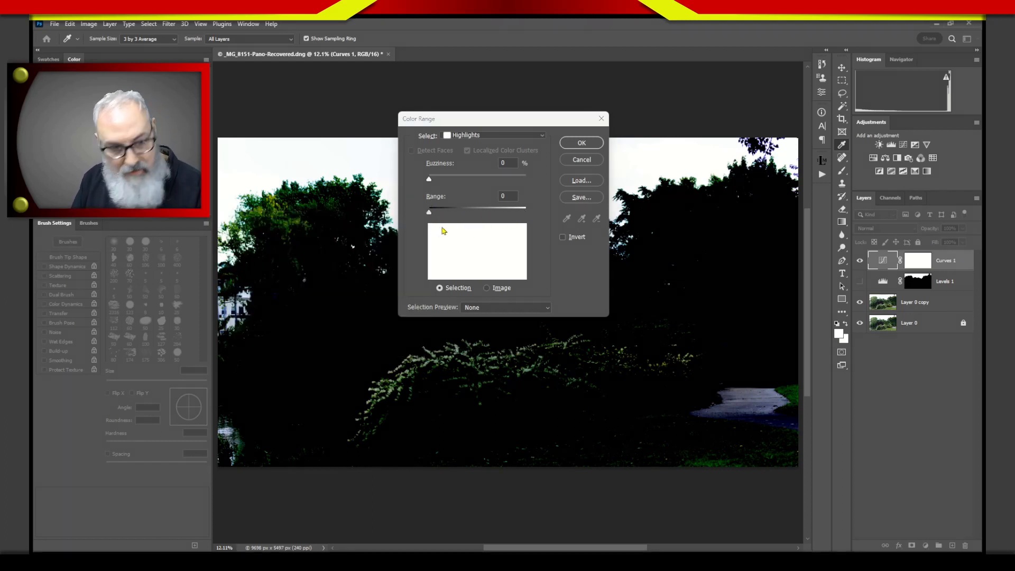
pyautogui.moveTo(418, 225)
pyautogui.mouseDown()
pyautogui.moveTo(419, 245)
pyautogui.moveTo(438, 240)
pyautogui.mouseUp()
pyautogui.moveTo(439, 220)
pyautogui.mouseDown()
pyautogui.moveTo(434, 231)
pyautogui.moveTo(471, 240)
pyautogui.moveTo(463, 254)
pyautogui.moveTo(477, 237)
pyautogui.moveTo(483, 249)
pyautogui.mouseUp()
pyautogui.moveTo(490, 233)
pyautogui.mouseDown()
pyautogui.moveTo(494, 256)
pyautogui.moveTo(505, 259)
pyautogui.mouseUp()
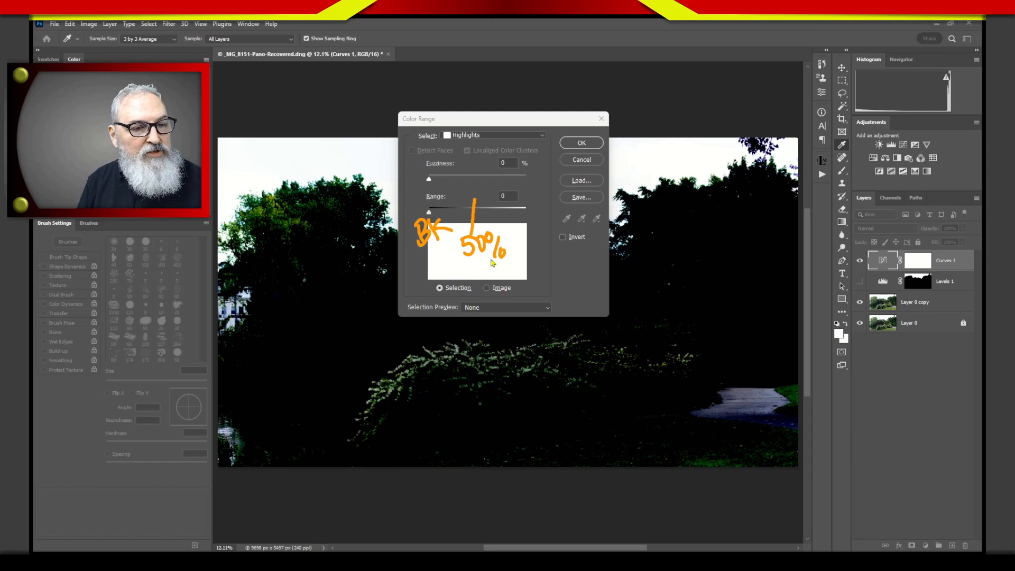
pyautogui.moveTo(525, 194)
pyautogui.mouseDown()
pyautogui.moveTo(533, 245)
pyautogui.moveTo(547, 225)
pyautogui.moveTo(555, 232)
pyautogui.moveTo(564, 207)
pyautogui.mouseUp()
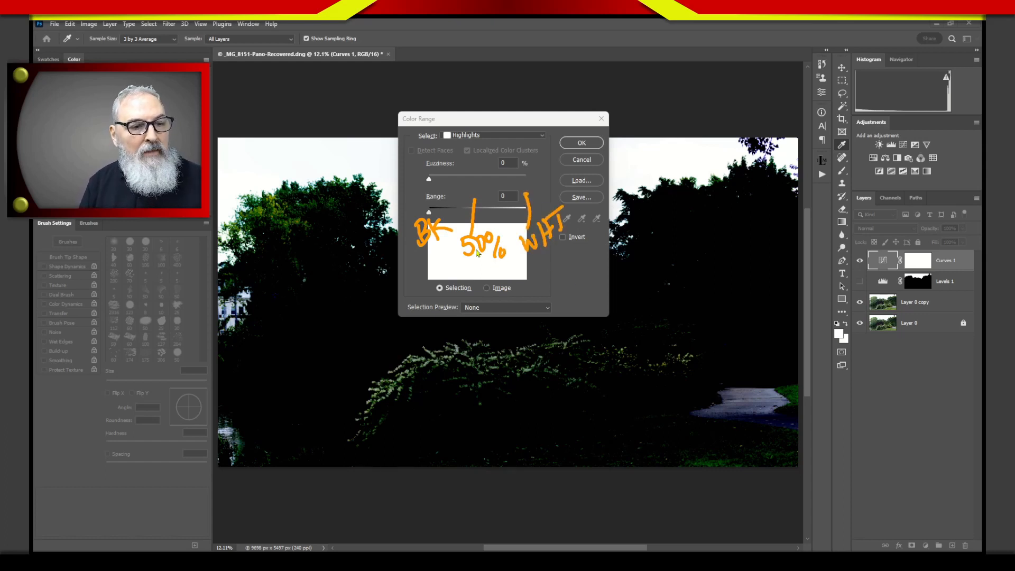
pyautogui.moveTo(729, 207)
pyautogui.mouseDown()
pyautogui.moveTo(711, 212)
pyautogui.moveTo(761, 244)
pyautogui.moveTo(634, 317)
pyautogui.mouseUp()
pyautogui.moveTo(376, 278)
pyautogui.mouseDown()
pyautogui.moveTo(560, 436)
pyautogui.moveTo(322, 270)
pyautogui.mouseUp()
pyautogui.moveTo(455, 393)
pyautogui.mouseDown()
pyautogui.moveTo(444, 418)
pyautogui.moveTo(465, 449)
pyautogui.mouseUp()
pyautogui.moveTo(483, 366); pyautogui.dragTo(518, 422)
pyautogui.moveTo(523, 376); pyautogui.dragTo(554, 396)
pyautogui.moveTo(246, 153)
pyautogui.mouseDown()
pyautogui.moveTo(281, 170)
pyautogui.moveTo(295, 142)
pyautogui.mouseUp()
pyautogui.moveTo(299, 138)
pyautogui.mouseDown()
pyautogui.moveTo(304, 171)
pyautogui.moveTo(320, 153)
pyautogui.mouseUp()
pyautogui.moveTo(316, 136)
pyautogui.mouseDown()
pyautogui.moveTo(319, 168)
pyautogui.moveTo(349, 140)
pyautogui.mouseUp()
pyautogui.moveTo(334, 142); pyautogui.dragTo(339, 165)
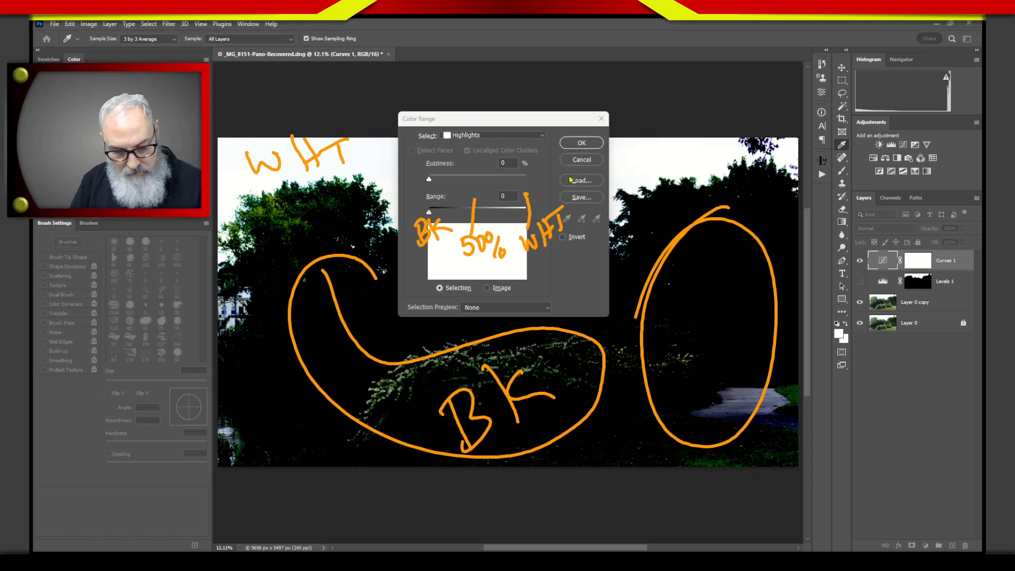
pyautogui.press('Escape')
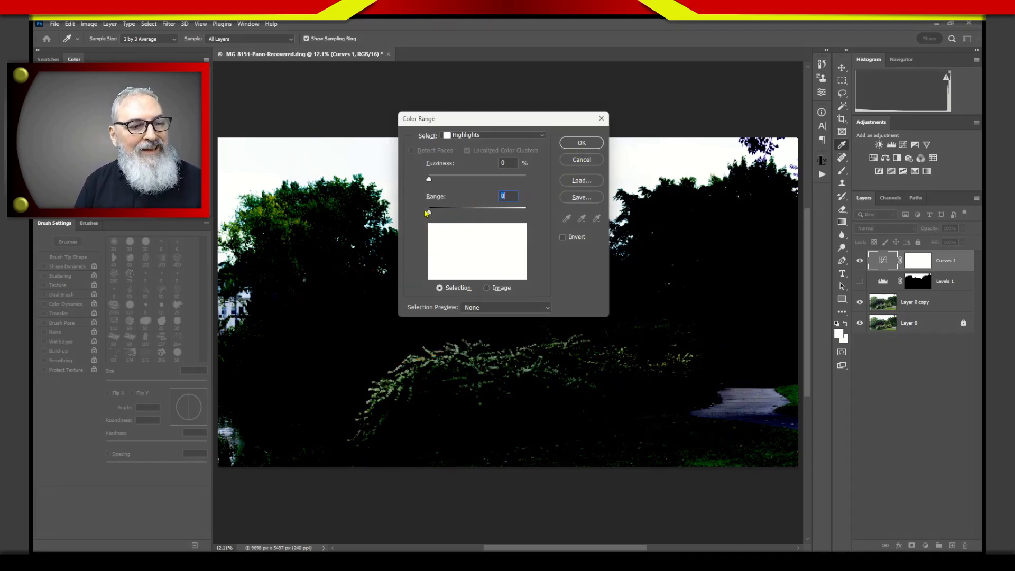
# Raise the Highlights Range to 225 to limit the selection to the bright sky
pyautogui.moveTo(429, 213); pyautogui.dragTo(512, 227)
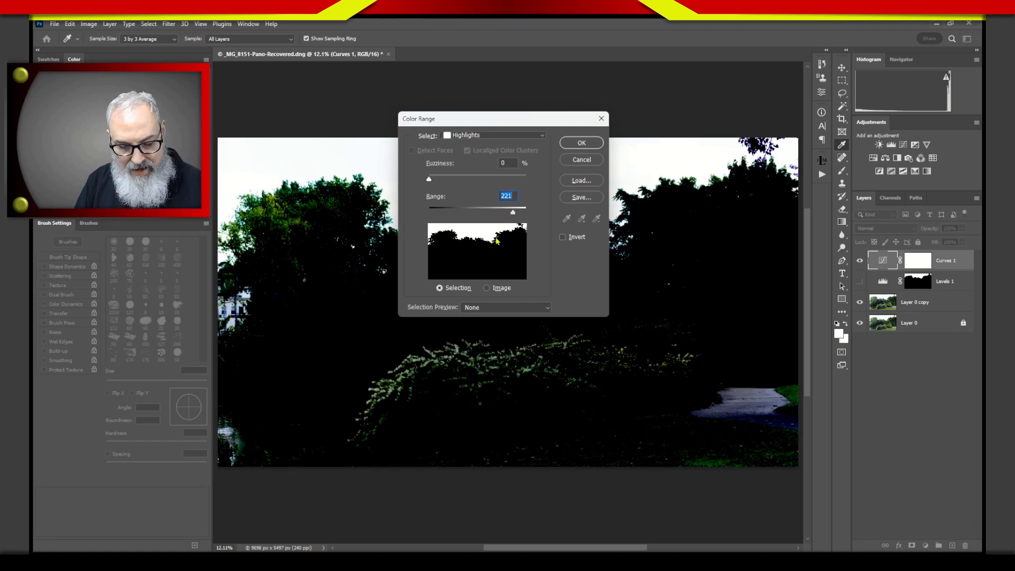
pyautogui.click(513, 209)
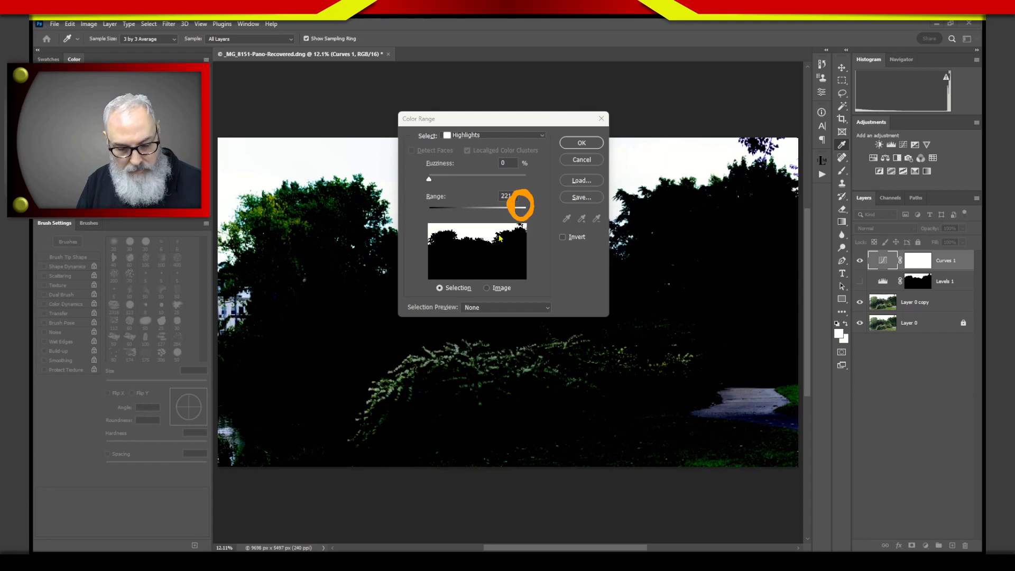
pyautogui.click(512, 215)
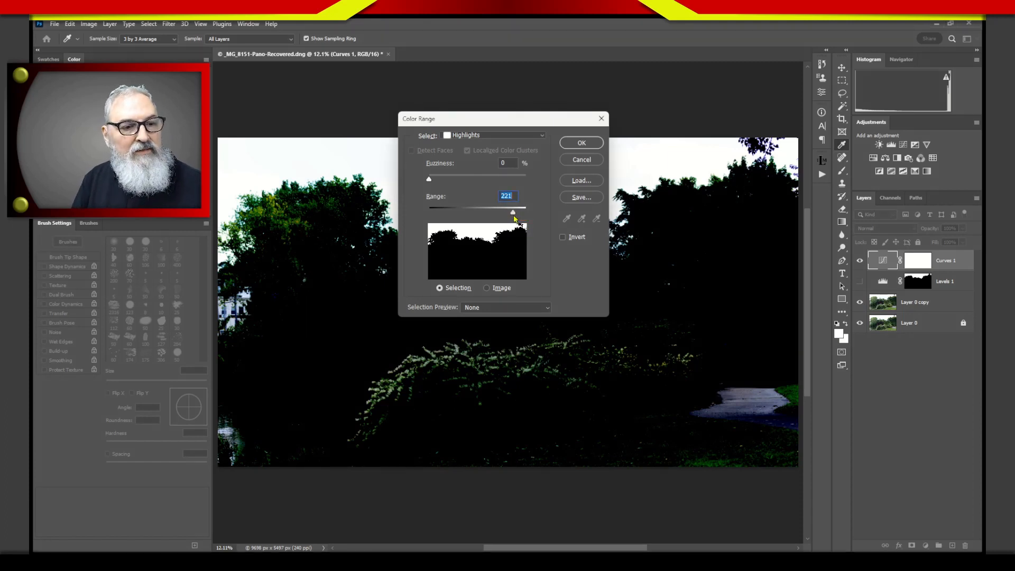
pyautogui.moveTo(514, 217); pyautogui.dragTo(516, 215)
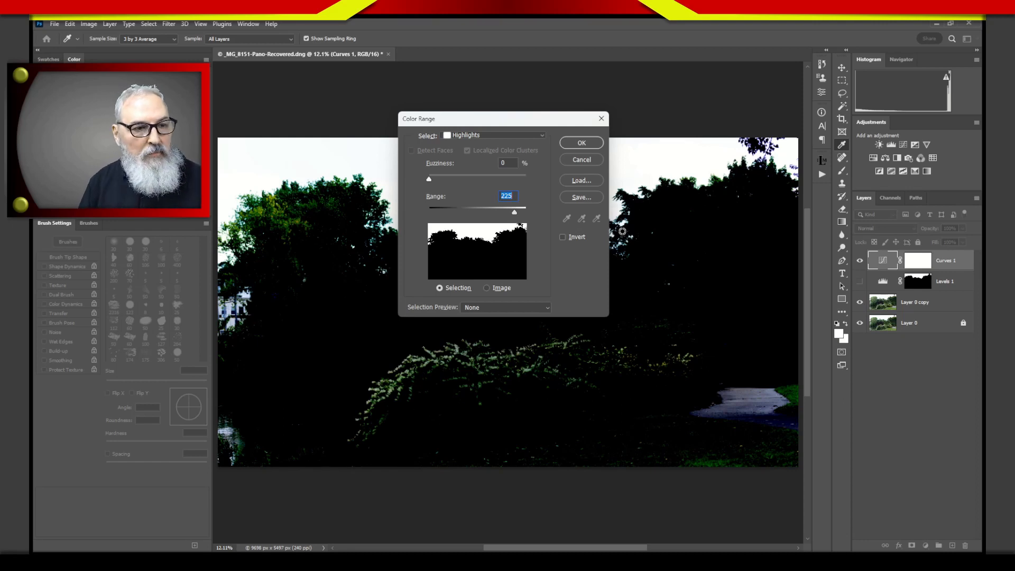
# Try Fuzziness values of 15% and 32% to soften the Highlights selection's tonal cutoff
pyautogui.moveTo(429, 181); pyautogui.dragTo(447, 192)
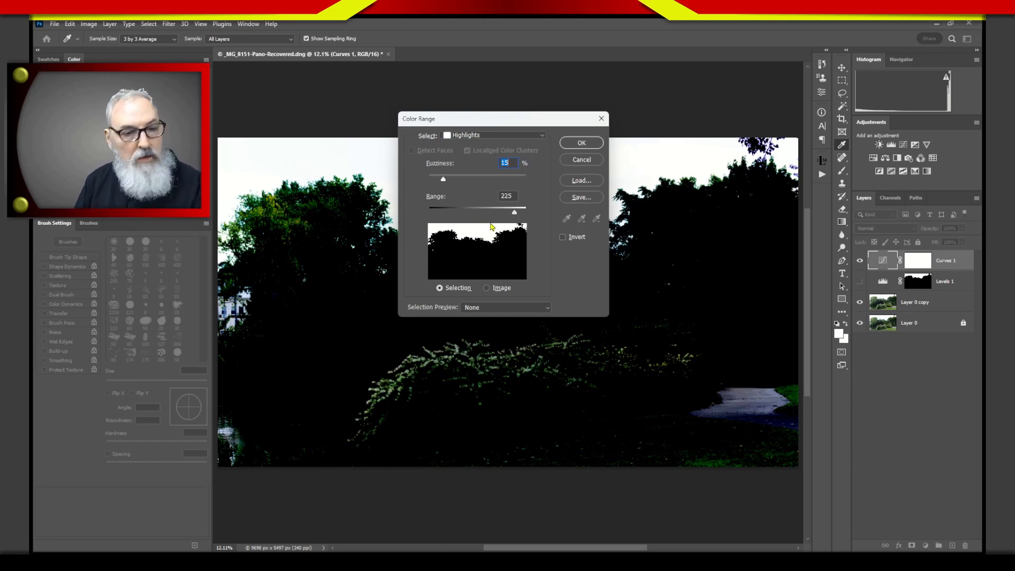
pyautogui.moveTo(516, 212); pyautogui.dragTo(535, 196)
pyautogui.moveTo(529, 184)
pyautogui.mouseDown()
pyautogui.moveTo(531, 212)
pyautogui.moveTo(477, 199)
pyautogui.moveTo(502, 212)
pyautogui.moveTo(504, 199)
pyautogui.moveTo(518, 211)
pyautogui.moveTo(521, 187)
pyautogui.moveTo(511, 208)
pyautogui.mouseUp()
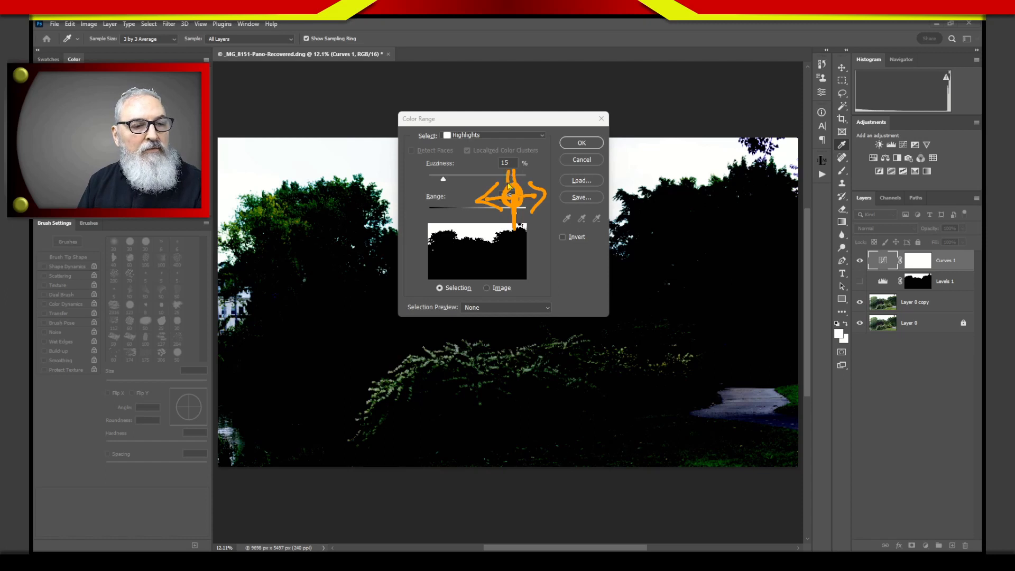
pyautogui.moveTo(502, 179); pyautogui.dragTo(502, 188)
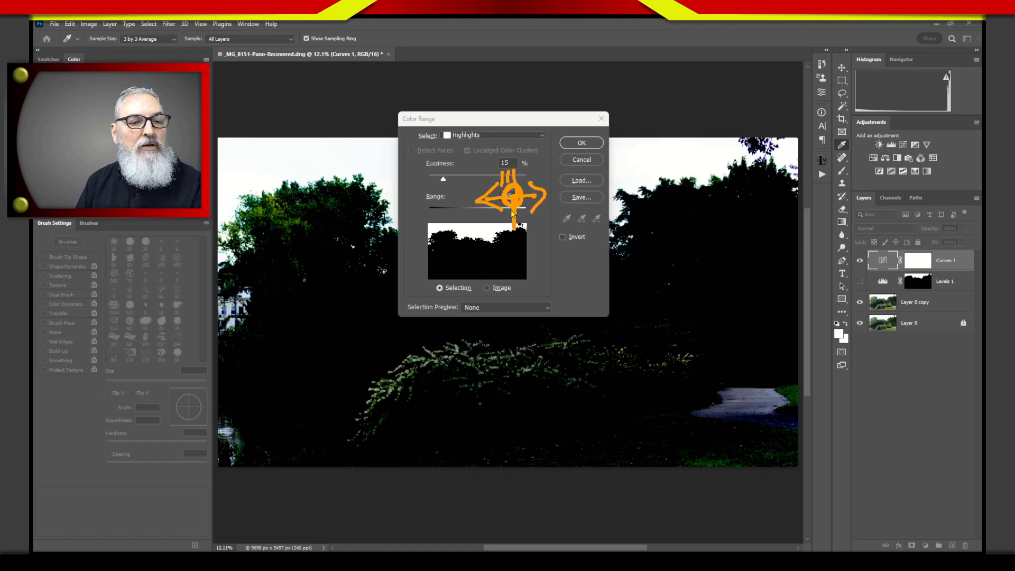
pyautogui.hotkey('ctrl', 'shift', 'd')
pyautogui.moveTo(446, 181)
pyautogui.mouseDown()
pyautogui.moveTo(472, 180)
pyautogui.moveTo(440, 185)
pyautogui.moveTo(462, 183)
pyautogui.mouseUp()
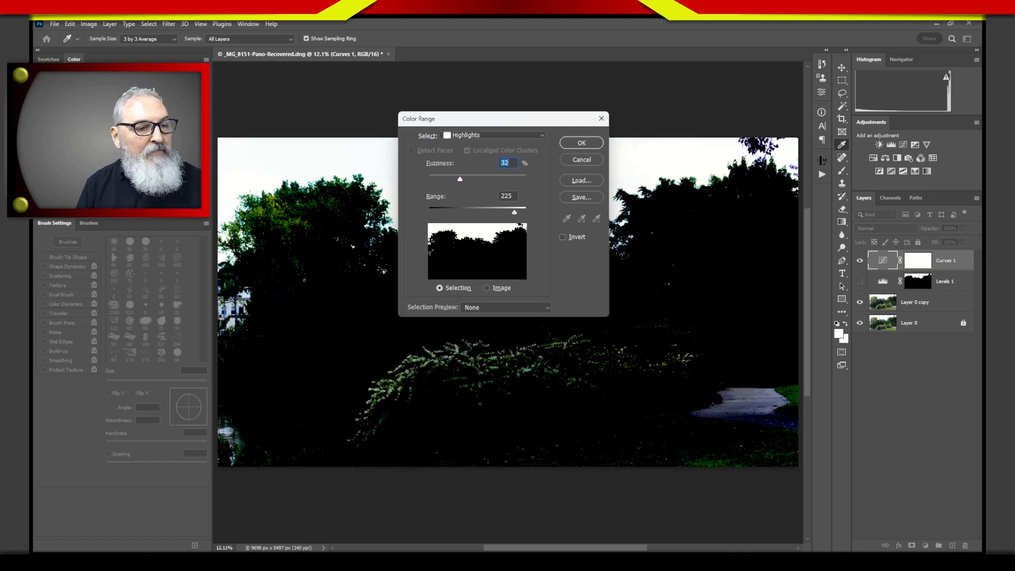
pyautogui.hotkey('ctrl', 'shift', 'd')
pyautogui.moveTo(223, 282)
pyautogui.mouseDown()
pyautogui.moveTo(271, 309)
pyautogui.moveTo(264, 339)
pyautogui.moveTo(225, 352)
pyautogui.moveTo(246, 341)
pyautogui.moveTo(263, 305)
pyautogui.moveTo(256, 270)
pyautogui.moveTo(218, 287)
pyautogui.mouseUp()
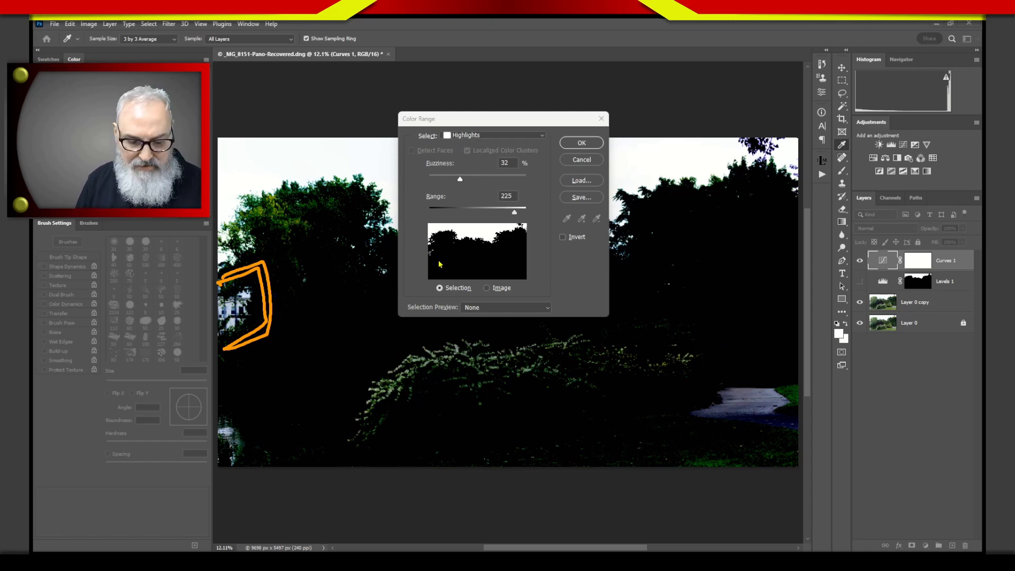
pyautogui.press('Escape')
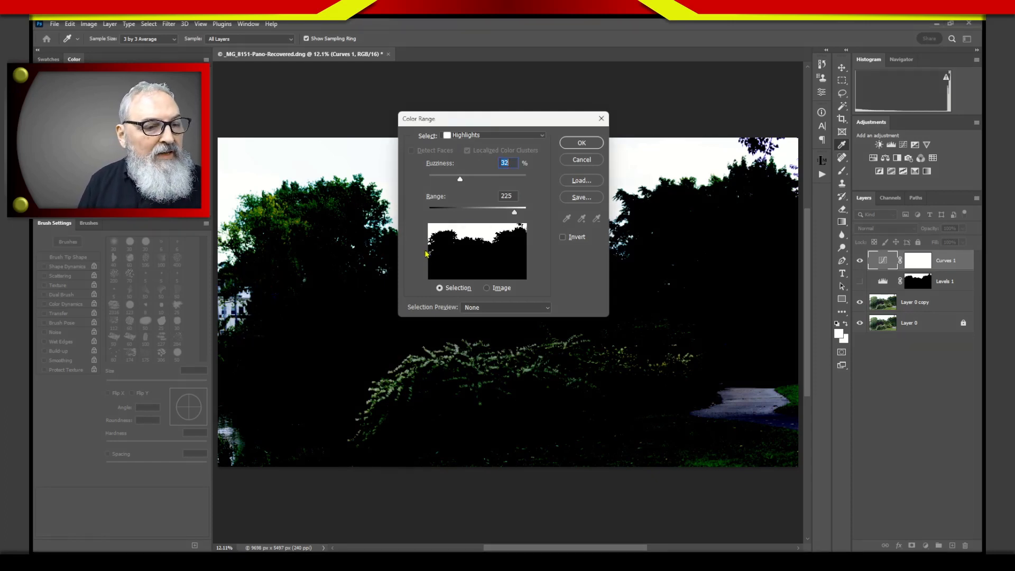
pyautogui.moveTo(421, 244)
pyautogui.mouseDown()
pyautogui.moveTo(436, 250)
pyautogui.moveTo(422, 261)
pyautogui.moveTo(437, 251)
pyautogui.mouseUp()
pyautogui.press('Escape')
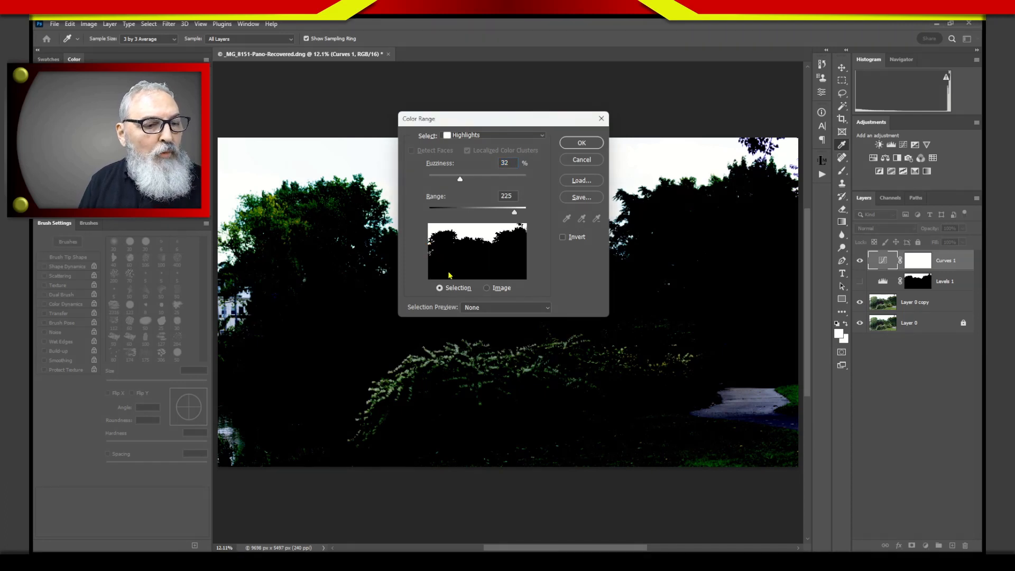
# Try stronger Fuzziness values of 46% and 69% on the Highlights selection
pyautogui.moveTo(464, 181); pyautogui.dragTo(473, 181)
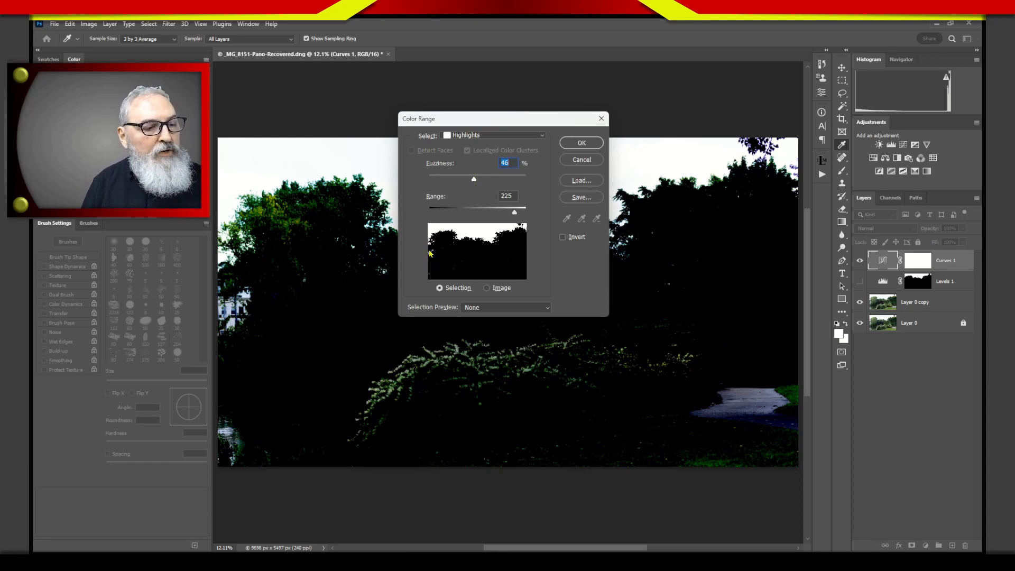
pyautogui.moveTo(474, 182); pyautogui.dragTo(496, 179)
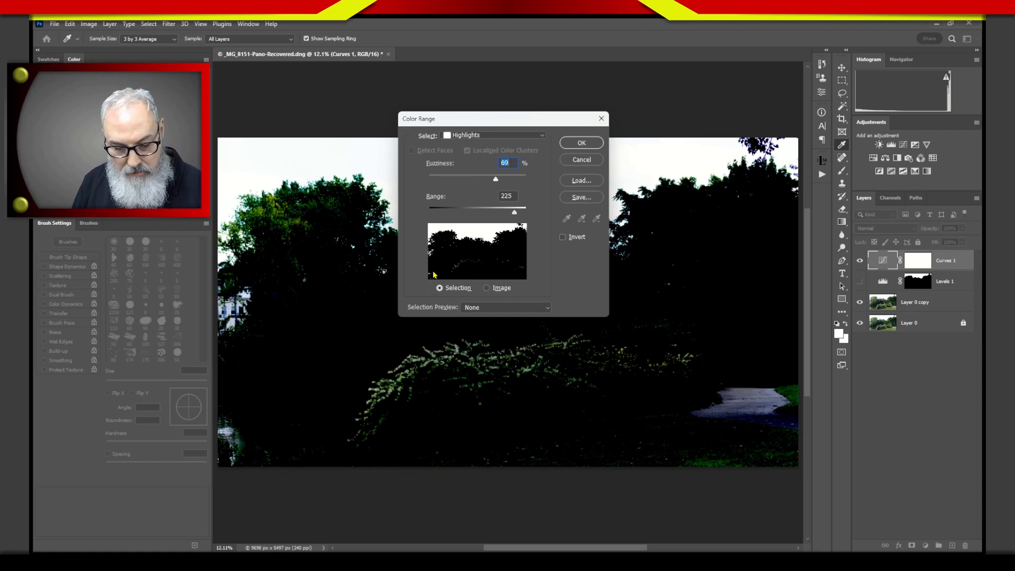
pyautogui.hotkey('ctrl', '2')
pyautogui.moveTo(441, 257)
pyautogui.mouseDown()
pyautogui.moveTo(433, 269)
pyautogui.moveTo(441, 267)
pyautogui.mouseUp()
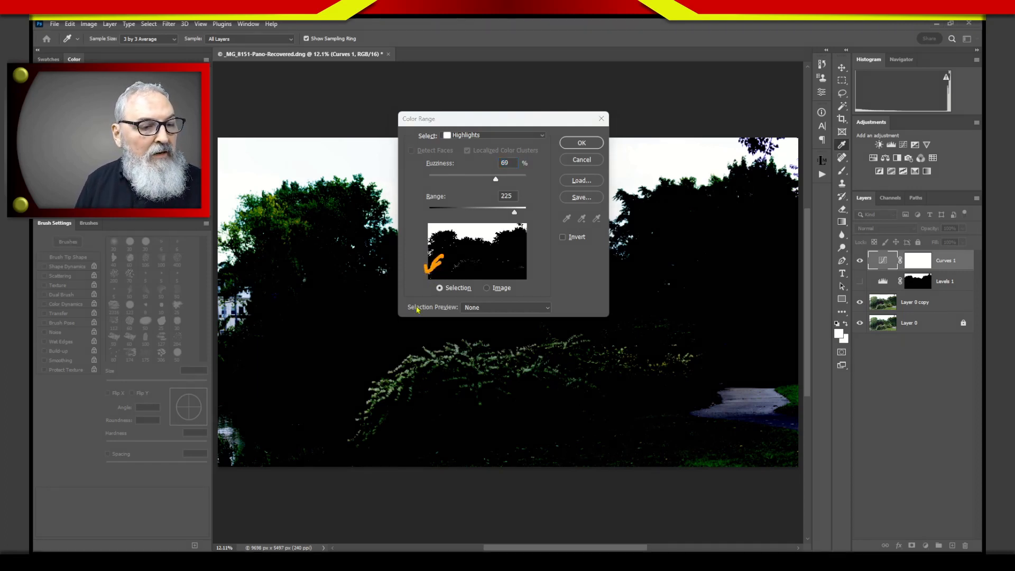
pyautogui.moveTo(230, 414)
pyautogui.mouseDown()
pyautogui.moveTo(264, 419)
pyautogui.moveTo(249, 477)
pyautogui.moveTo(211, 423)
pyautogui.moveTo(269, 433)
pyautogui.moveTo(211, 442)
pyautogui.mouseUp()
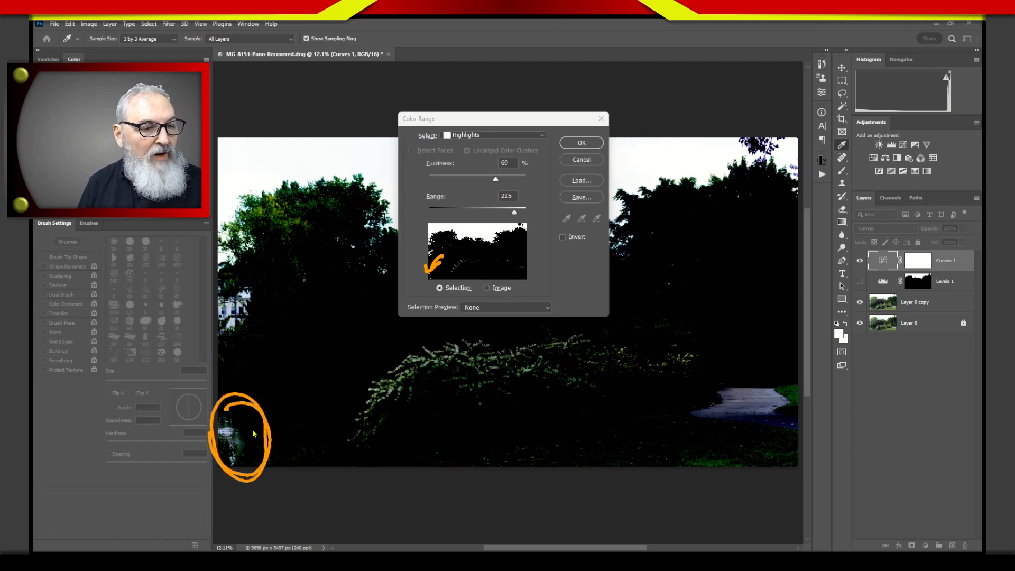
pyautogui.moveTo(366, 449)
pyautogui.mouseDown()
pyautogui.moveTo(454, 329)
pyautogui.moveTo(662, 317)
pyautogui.moveTo(532, 400)
pyautogui.moveTo(377, 453)
pyautogui.moveTo(364, 417)
pyautogui.mouseUp()
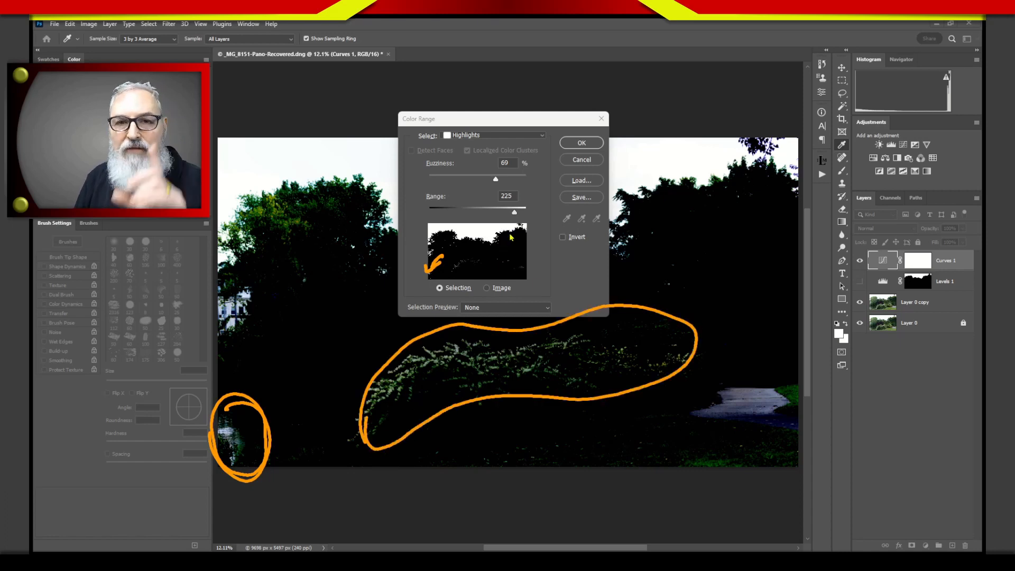
pyautogui.moveTo(463, 274)
pyautogui.mouseDown()
pyautogui.moveTo(487, 267)
pyautogui.moveTo(474, 256)
pyautogui.moveTo(449, 276)
pyautogui.mouseUp()
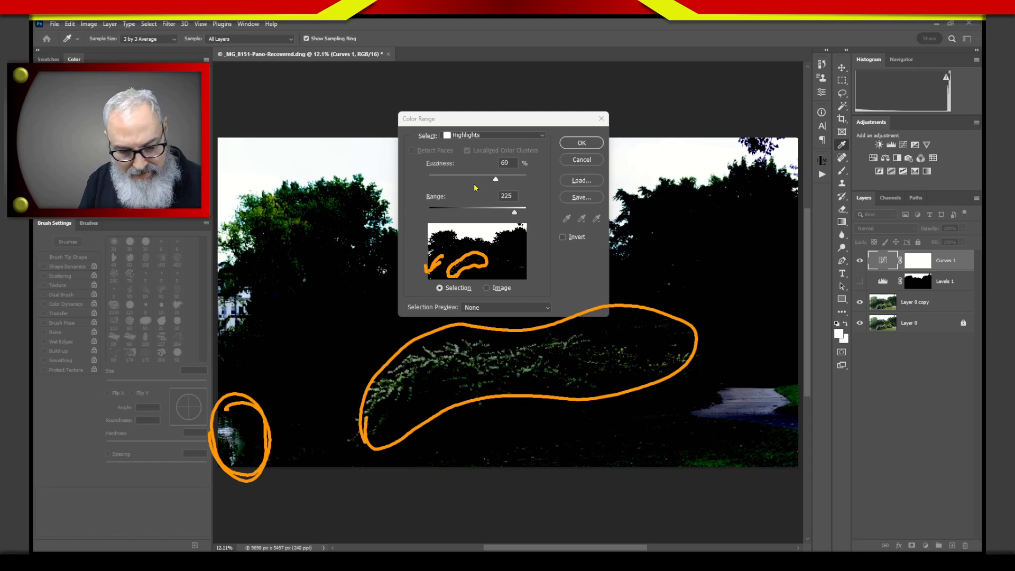
pyautogui.press('Escape')
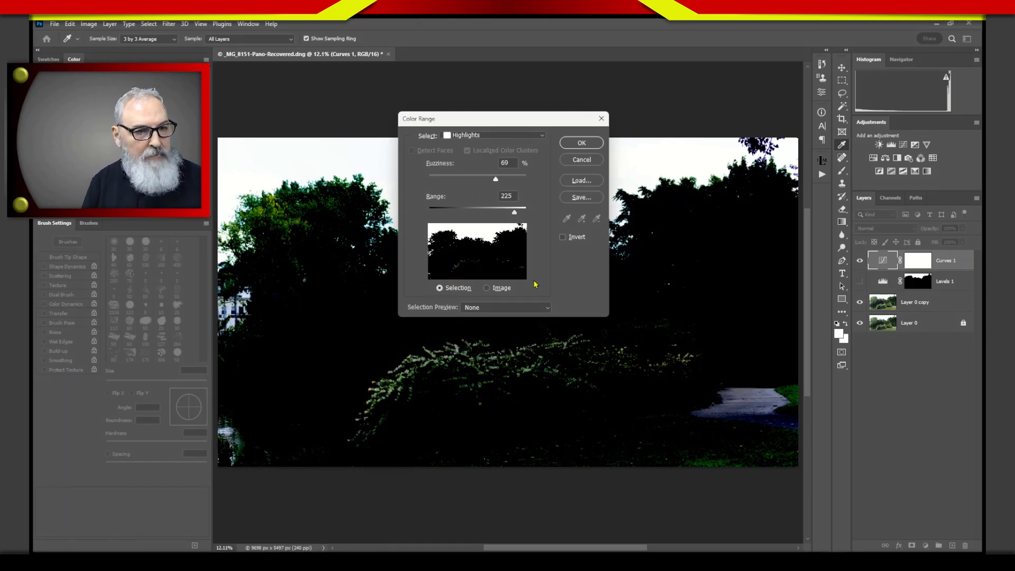
# Lower the Fuzziness to 60% and apply the Highlights Color Range as a selection
pyautogui.moveTo(493, 180); pyautogui.dragTo(490, 180)
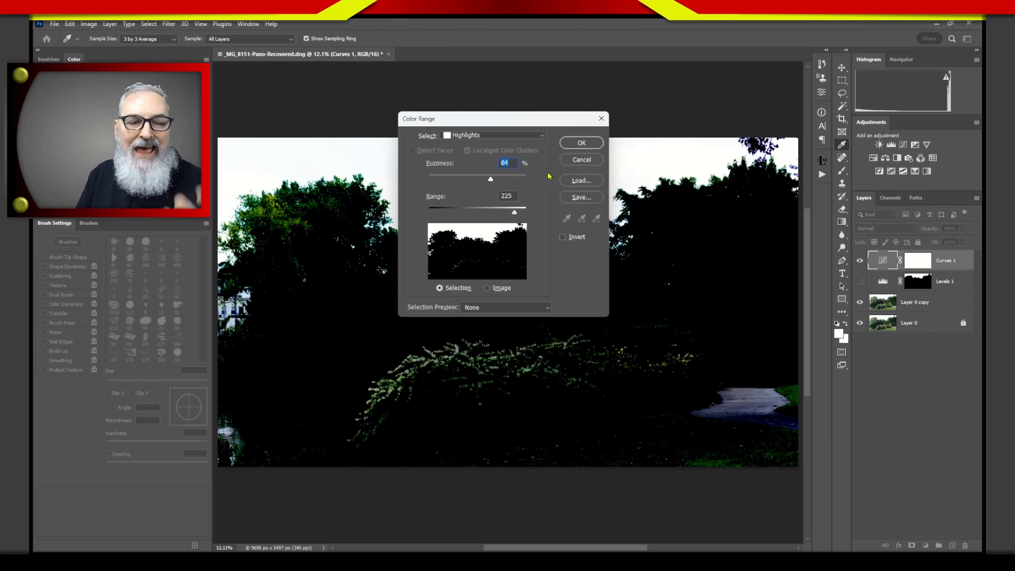
pyautogui.moveTo(490, 181)
pyautogui.mouseDown()
pyautogui.moveTo(470, 181)
pyautogui.moveTo(486, 181)
pyautogui.mouseUp()
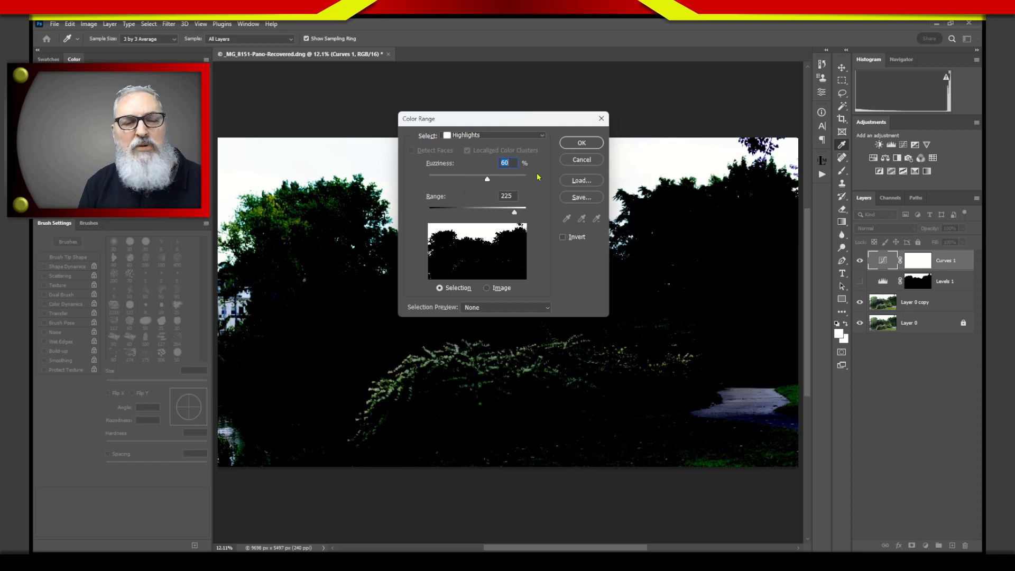
pyautogui.click(581, 144)
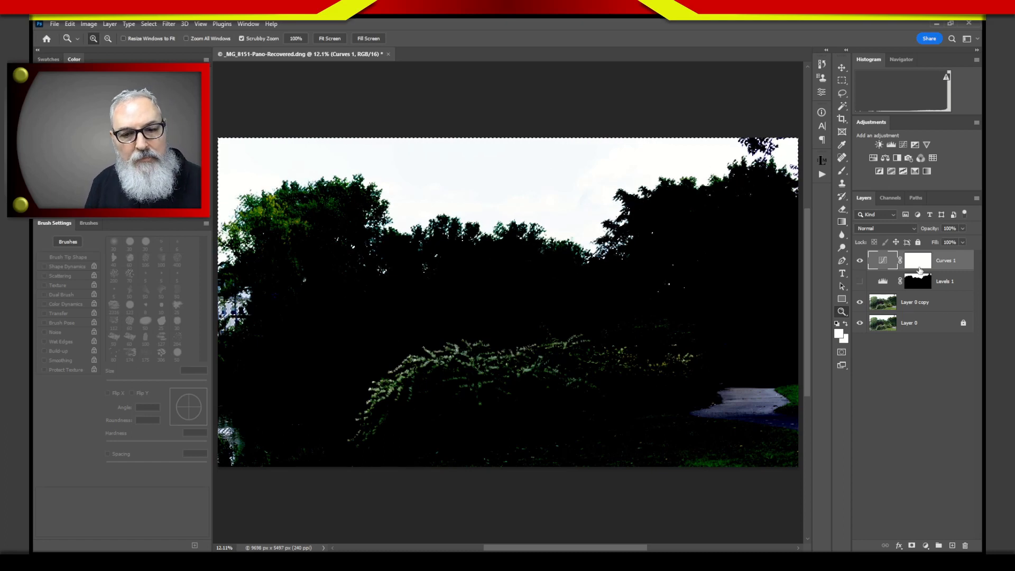
# Add a new Curves adjustment above Curves 1, using the active Highlights selection as its layer mask
pyautogui.click(920, 266)
pyautogui.press('x')
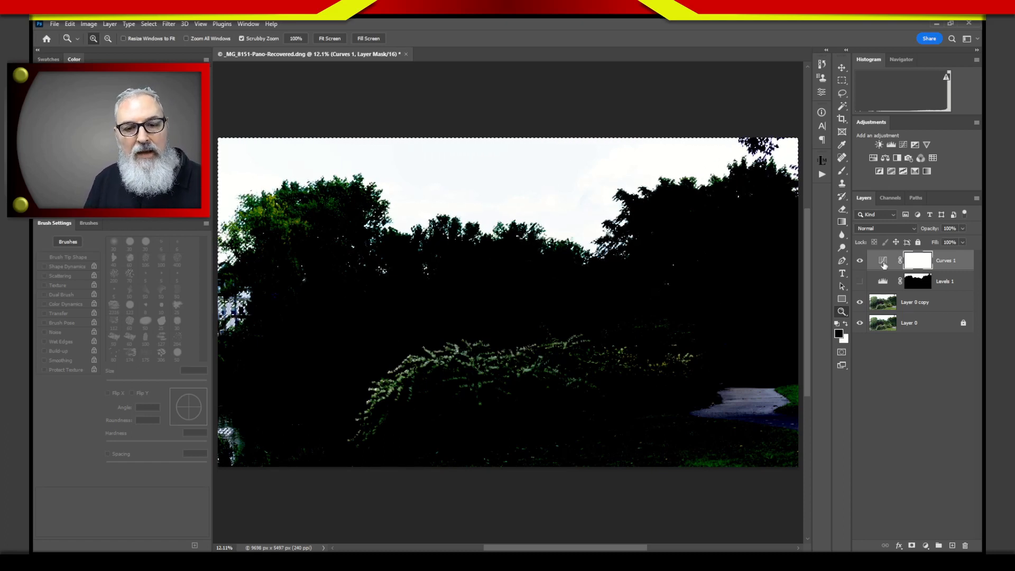
pyautogui.click(903, 148)
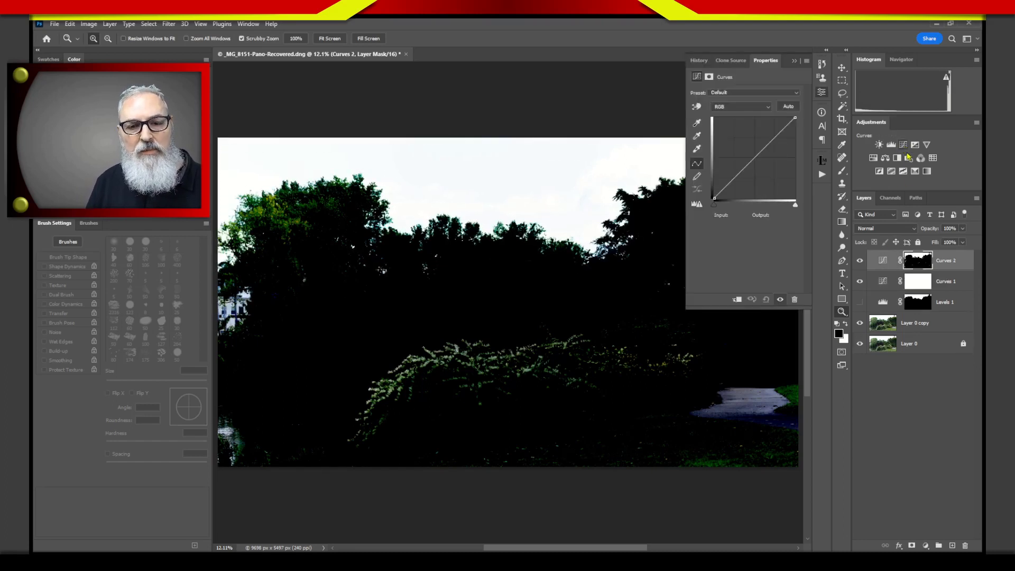
# Delete the temporary high-contrast Curves 1 adjustment layer, keeping the masked Curves 2 layer
pyautogui.click(886, 284)
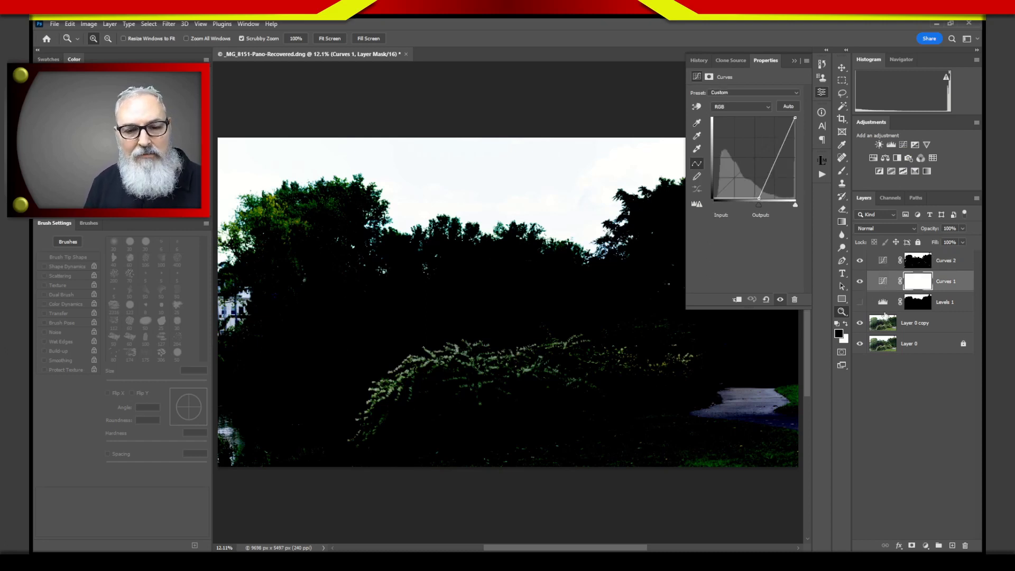
pyautogui.click(965, 545)
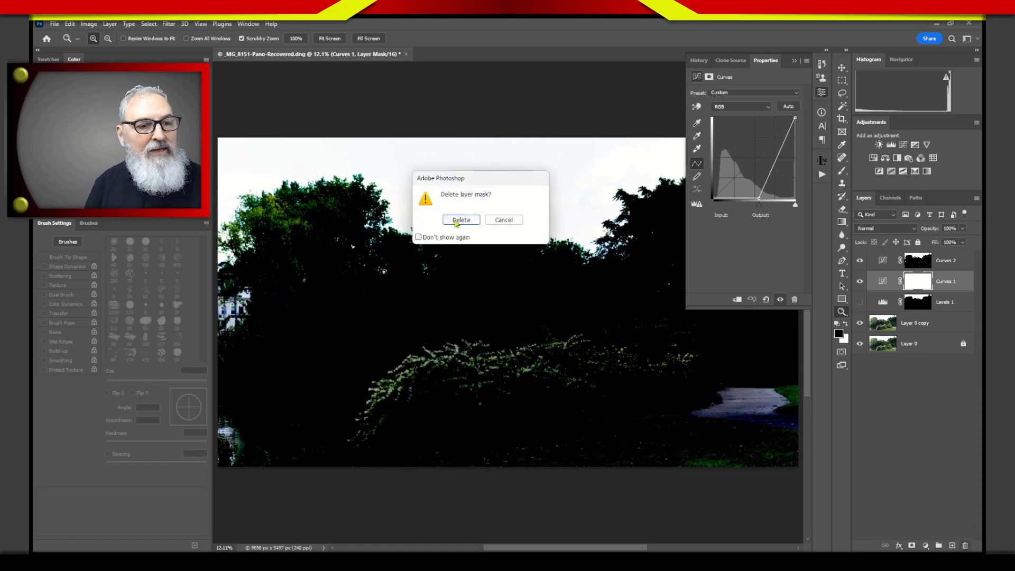
pyautogui.click(503, 219)
pyautogui.click(886, 285)
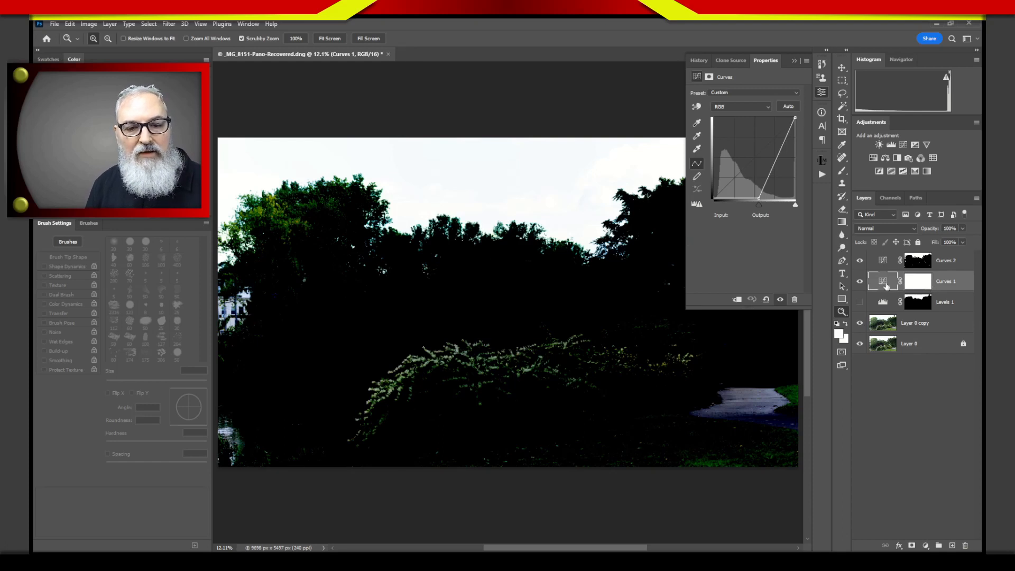
pyautogui.click(884, 284)
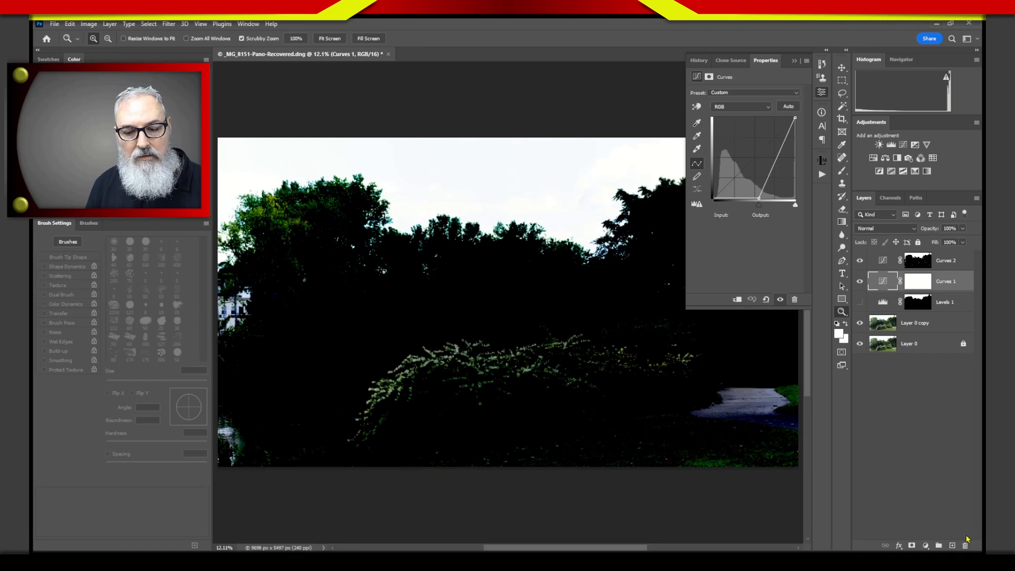
pyautogui.click(793, 299)
pyautogui.click(461, 219)
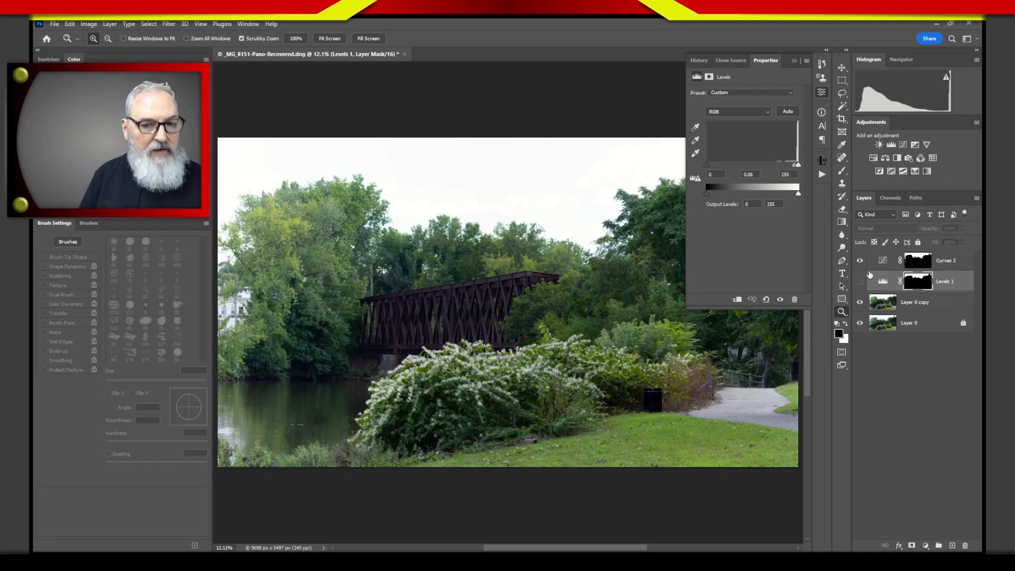
# In the Curves 2 mask, paint black over the bright specks on the shrub, path and water with a large brush at 58% hardness
pyautogui.press('alt')
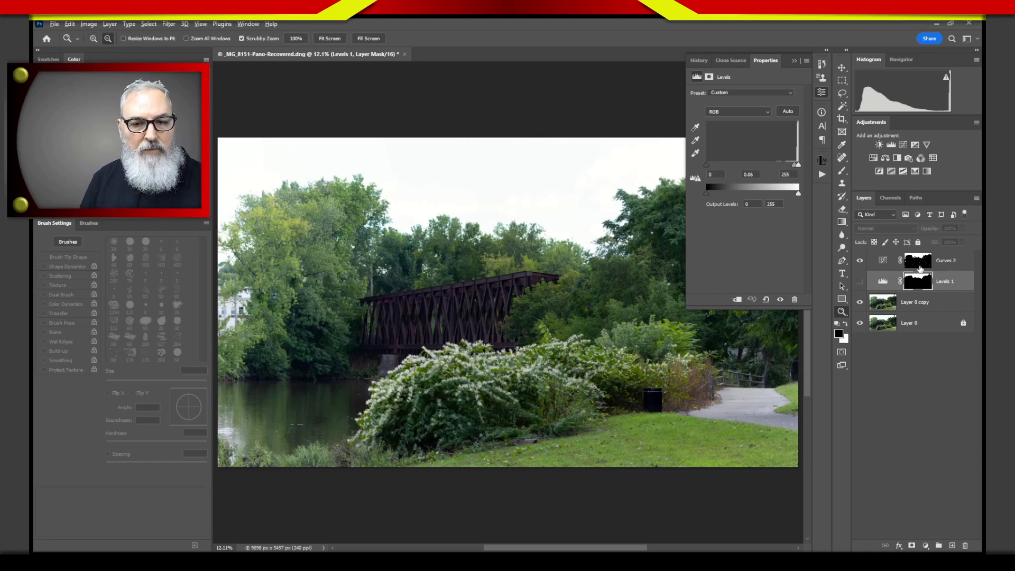
pyautogui.keyDown('alt'); pyautogui.click(917, 261); pyautogui.keyUp('alt')
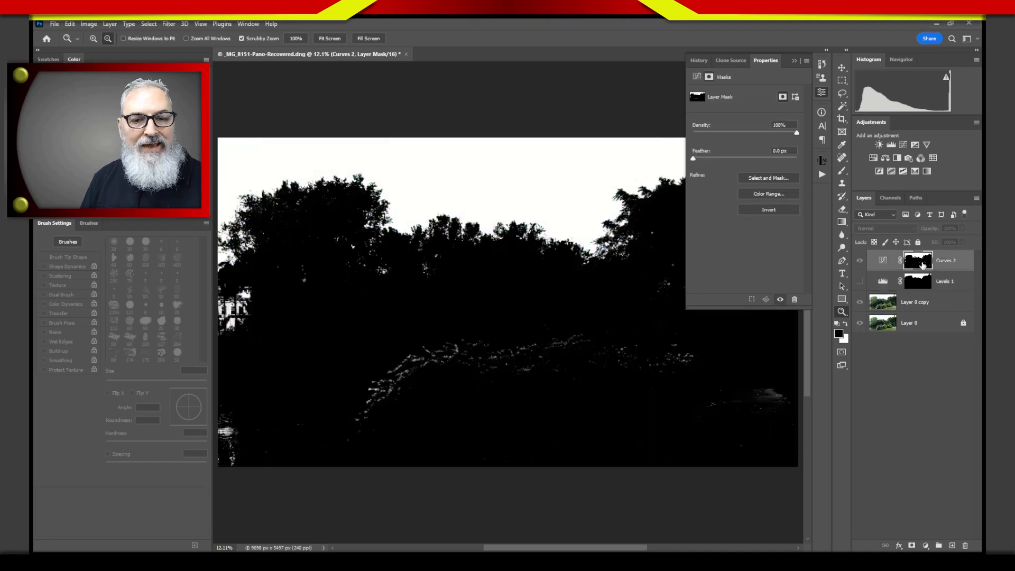
pyautogui.click(820, 94)
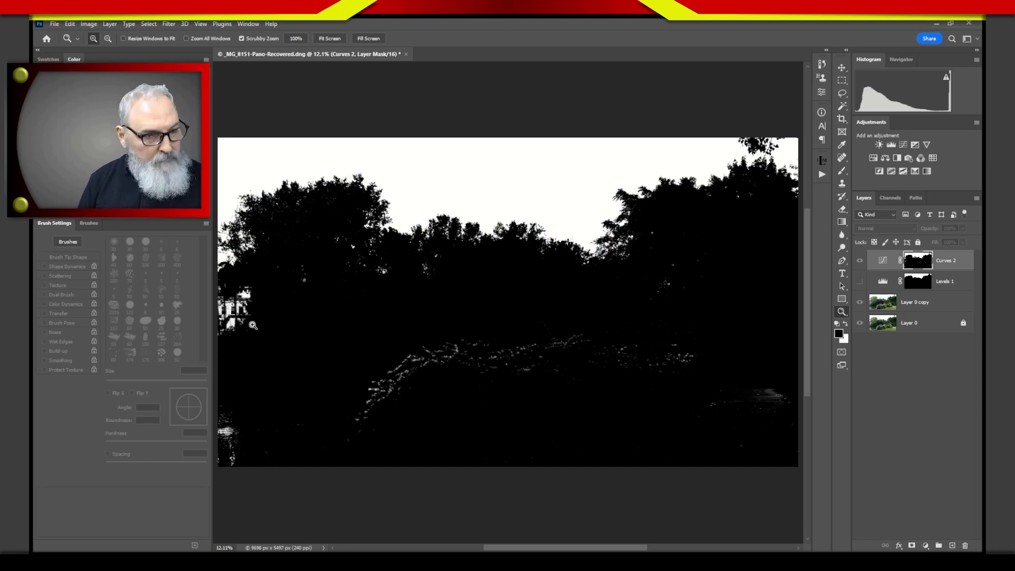
pyautogui.moveTo(236, 312); pyautogui.dragTo(242, 318)
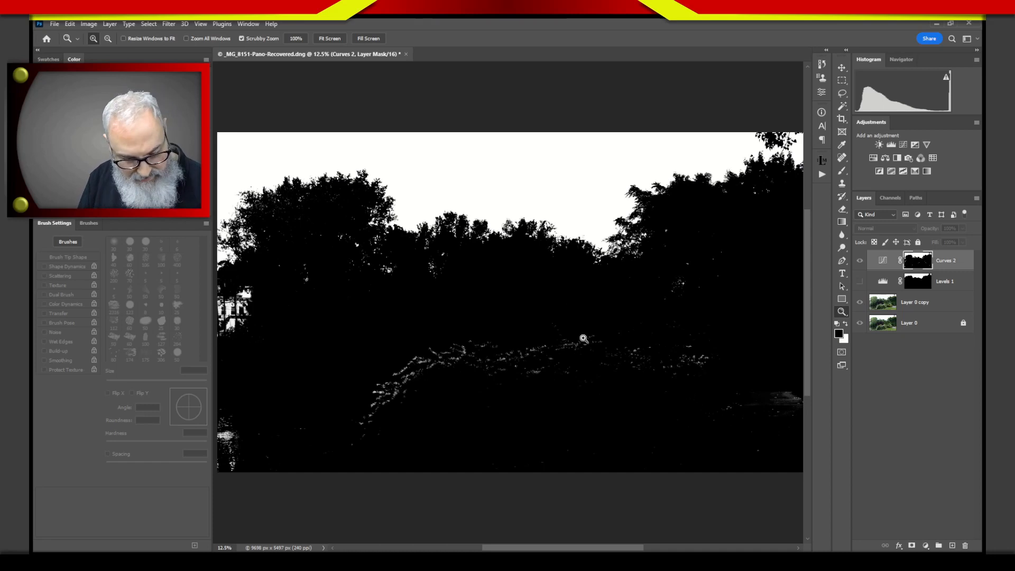
pyautogui.press('b')
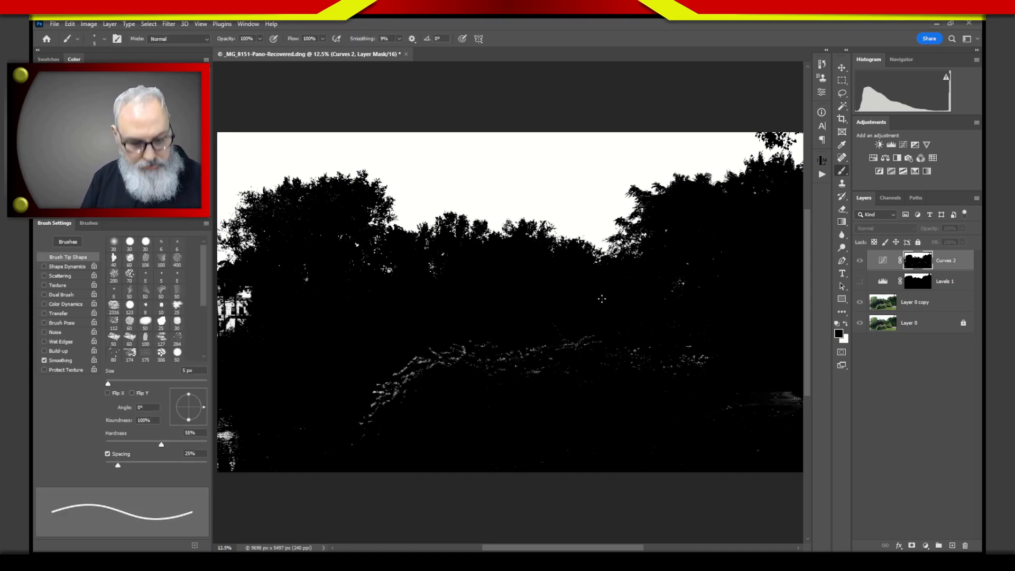
pyautogui.moveTo(546, 315); pyautogui.dragTo(576, 332)
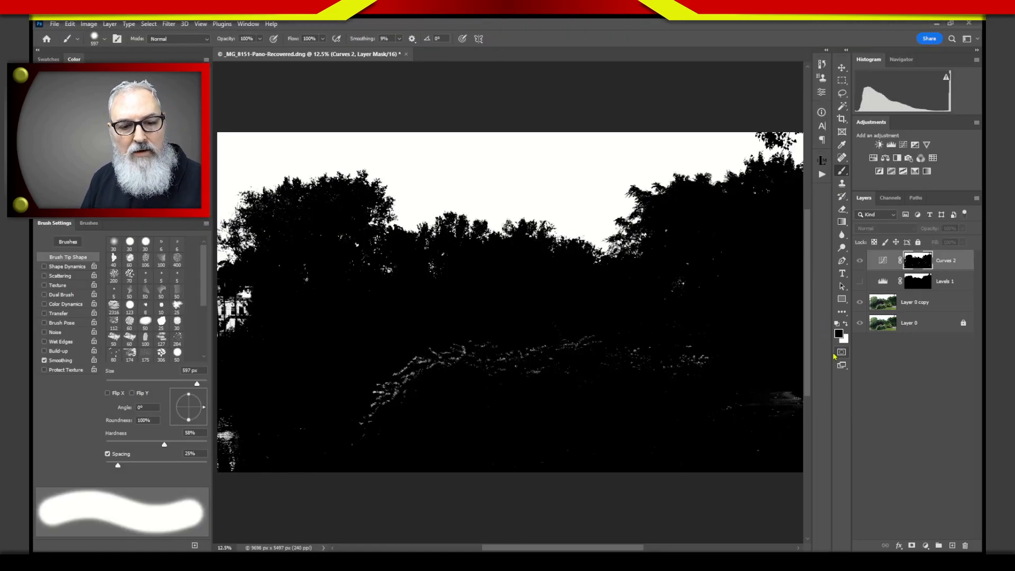
pyautogui.moveTo(756, 380)
pyautogui.mouseDown()
pyautogui.moveTo(782, 448)
pyautogui.moveTo(722, 355)
pyautogui.moveTo(697, 264)
pyautogui.moveTo(679, 286)
pyautogui.moveTo(731, 235)
pyautogui.moveTo(685, 381)
pyautogui.moveTo(619, 341)
pyautogui.moveTo(583, 361)
pyautogui.moveTo(710, 352)
pyautogui.moveTo(561, 364)
pyautogui.moveTo(556, 343)
pyautogui.moveTo(451, 365)
pyautogui.moveTo(372, 405)
pyautogui.moveTo(463, 330)
pyautogui.moveTo(361, 416)
pyautogui.moveTo(303, 445)
pyautogui.moveTo(281, 397)
pyautogui.moveTo(233, 434)
pyautogui.moveTo(220, 474)
pyautogui.mouseUp()
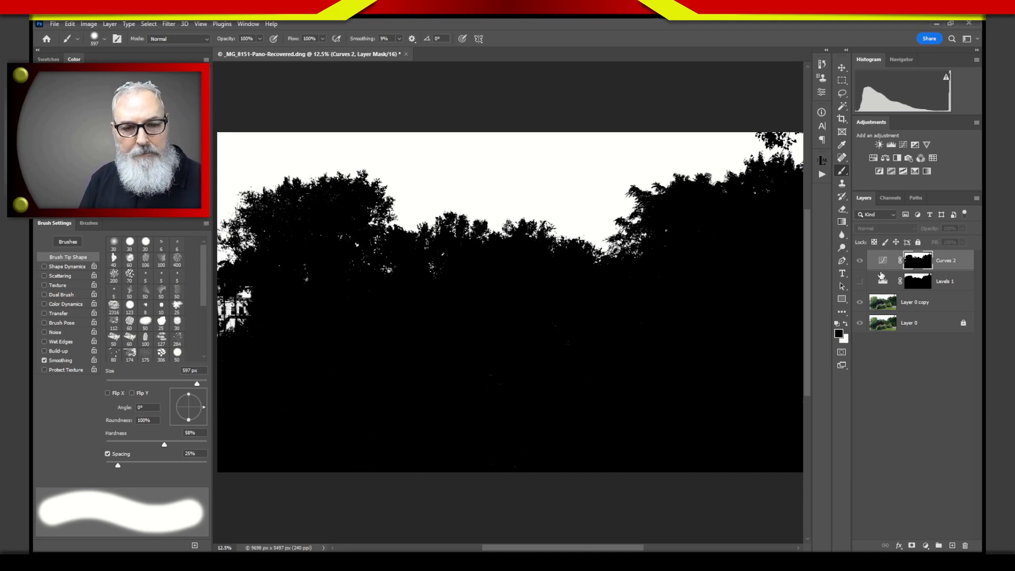
pyautogui.keyDown('alt'); pyautogui.click(924, 268); pyautogui.keyUp('alt')
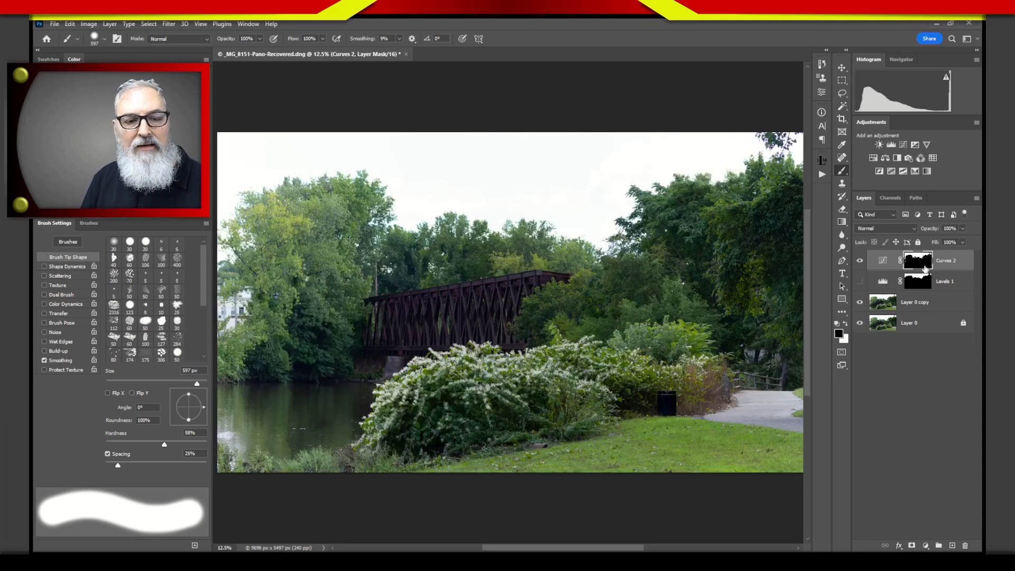
# Try darkening the sky with a Curves 2 point at Input 233, Output 45, and remove that point
pyautogui.click(884, 261)
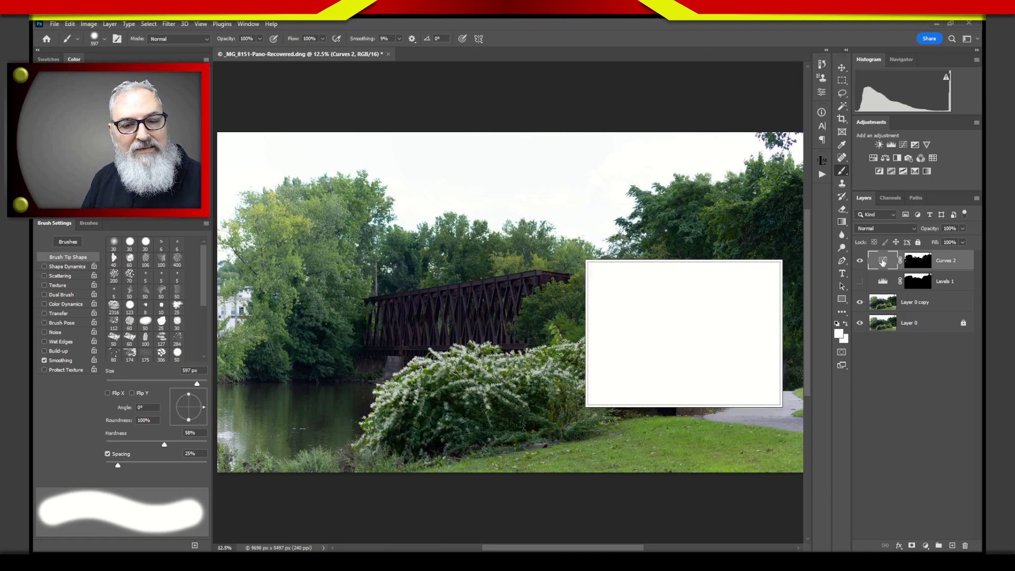
pyautogui.doubleClick(881, 262)
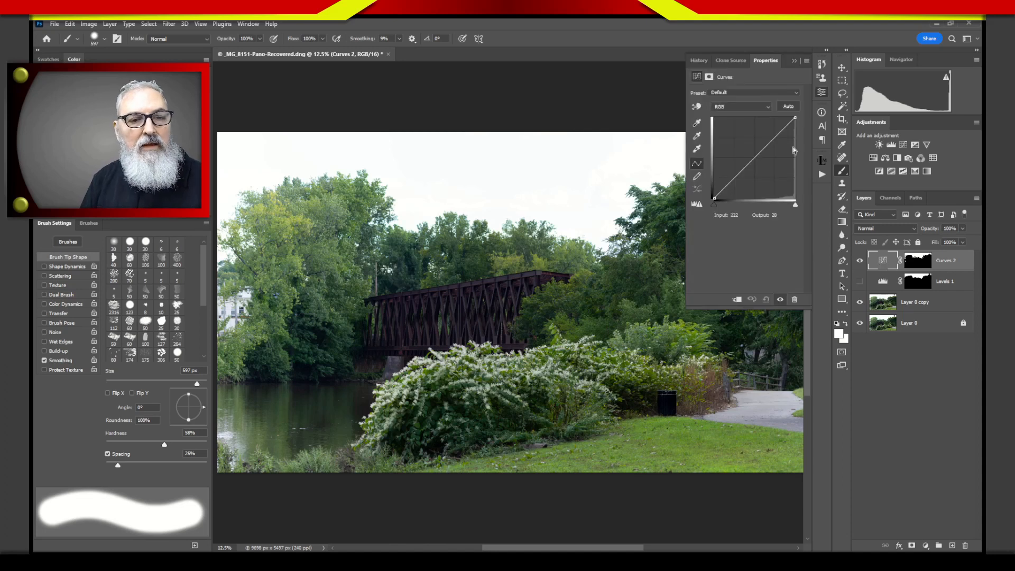
pyautogui.moveTo(756, 157); pyautogui.dragTo(787, 184)
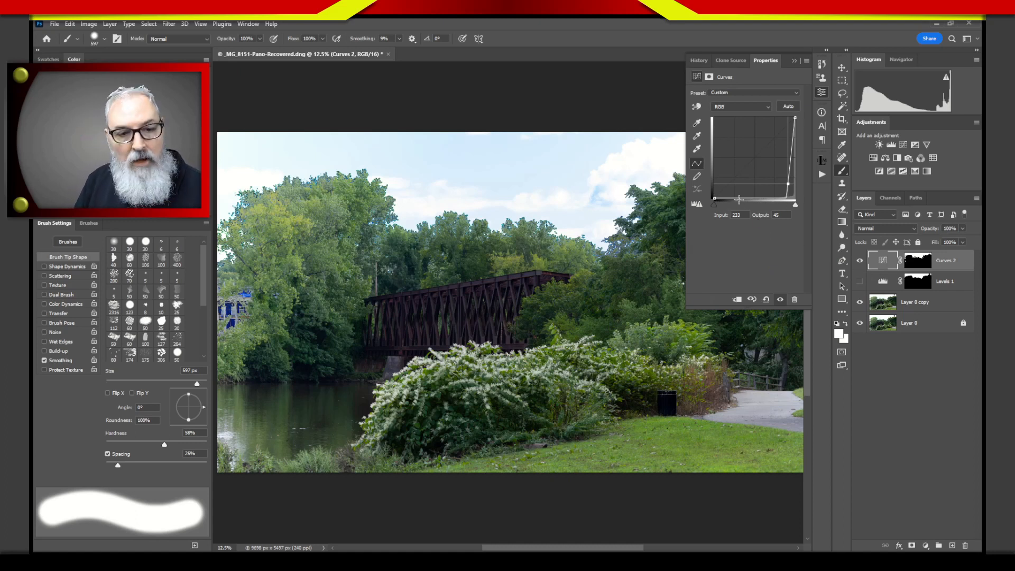
pyautogui.moveTo(717, 210)
pyautogui.mouseDown()
pyautogui.moveTo(786, 213)
pyautogui.moveTo(786, 203)
pyautogui.moveTo(784, 222)
pyautogui.moveTo(787, 202)
pyautogui.mouseUp()
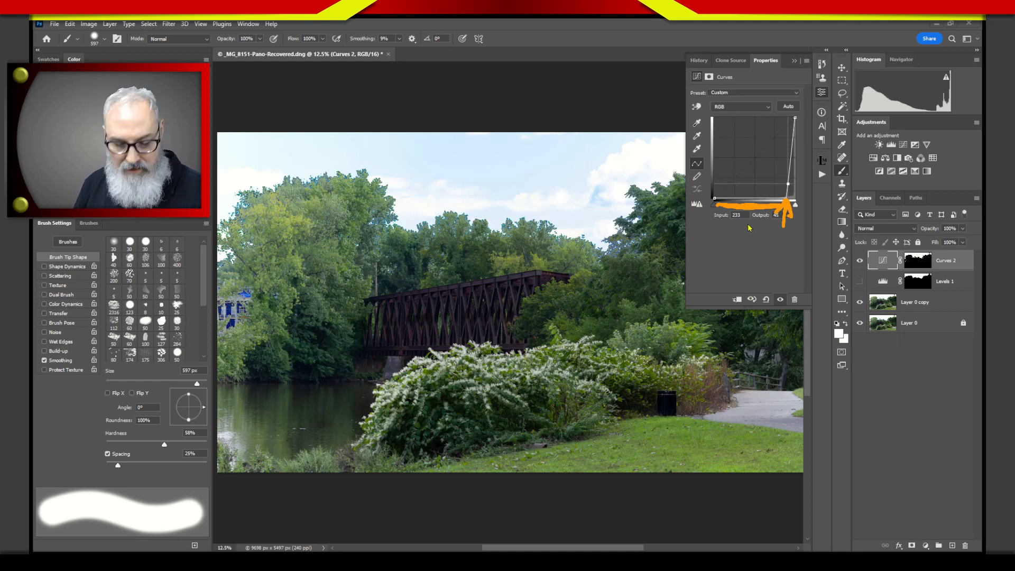
pyautogui.press('Escape')
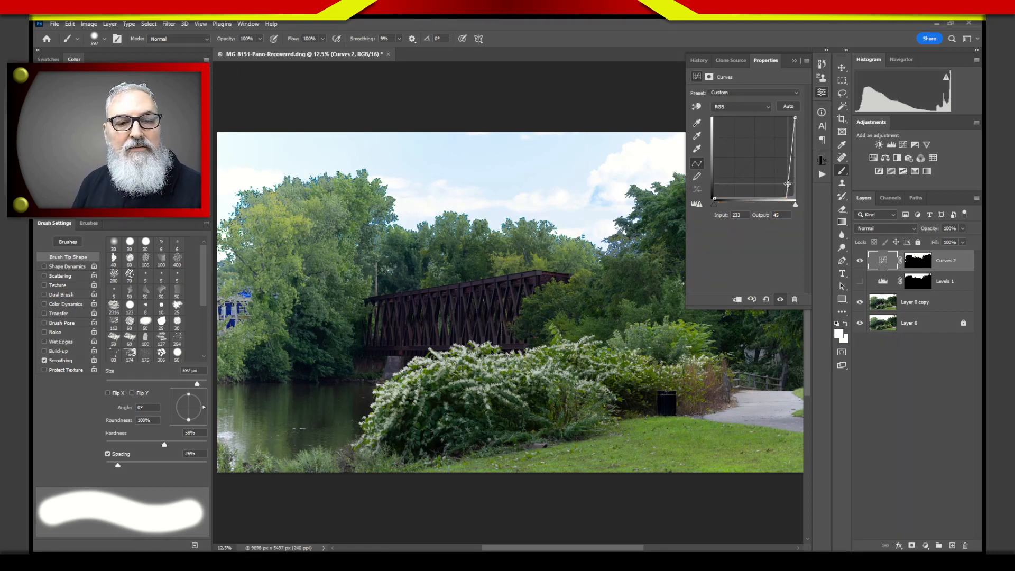
pyautogui.moveTo(787, 184); pyautogui.dragTo(841, 195)
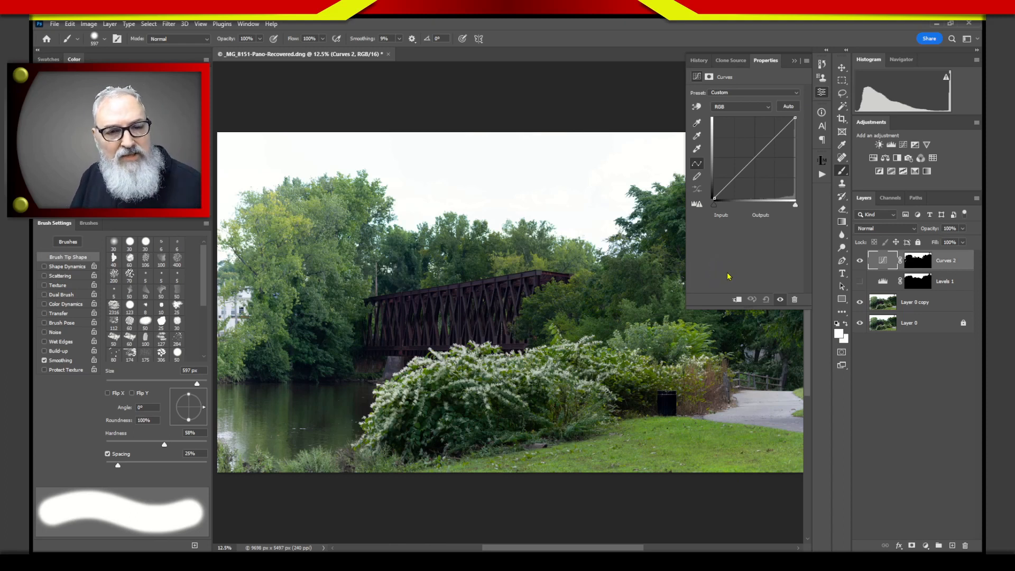
# Try bending the Curves 2 curve into waves with five control points, and restore the Default preset
pyautogui.click(728, 183)
pyautogui.click(743, 168)
pyautogui.click(759, 148)
pyautogui.click(775, 132)
pyautogui.click(786, 122)
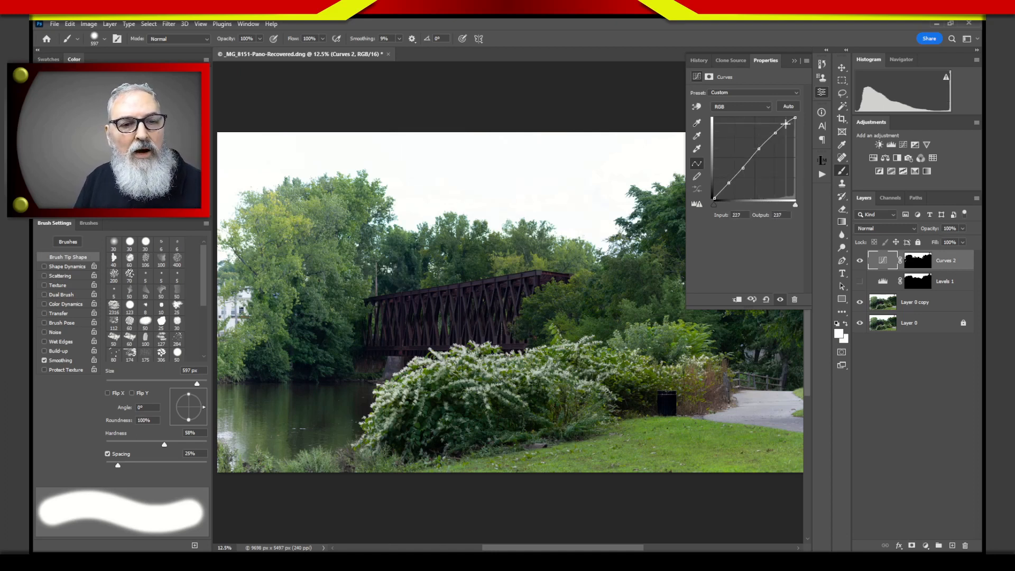
pyautogui.moveTo(743, 168)
pyautogui.mouseDown()
pyautogui.moveTo(755, 144)
pyautogui.moveTo(777, 139)
pyautogui.mouseUp()
pyautogui.moveTo(787, 123); pyautogui.dragTo(782, 124)
pyautogui.moveTo(729, 183); pyautogui.dragTo(727, 178)
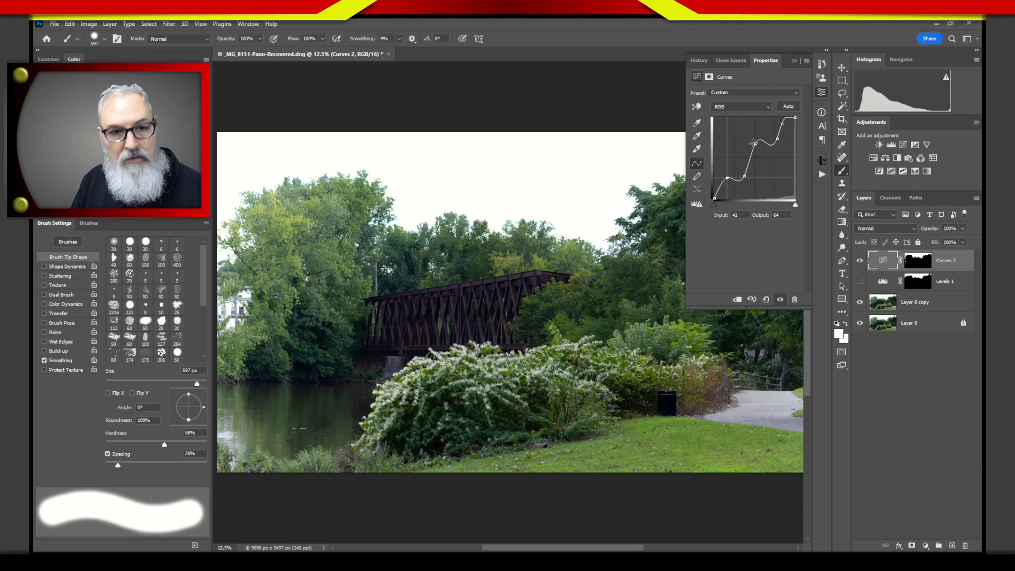
pyautogui.click(750, 93)
pyautogui.click(748, 101)
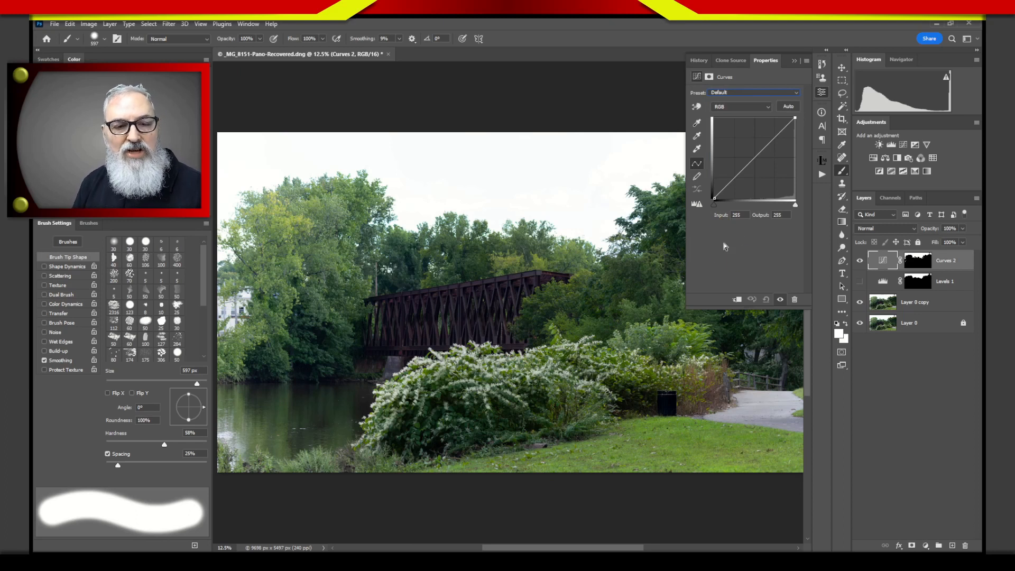
pyautogui.click(882, 281)
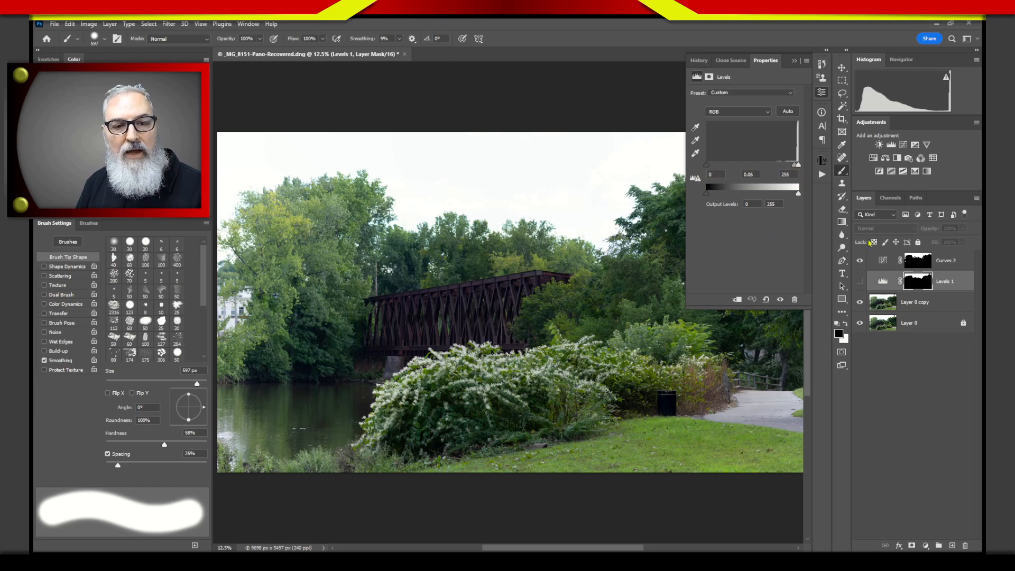
pyautogui.click(883, 262)
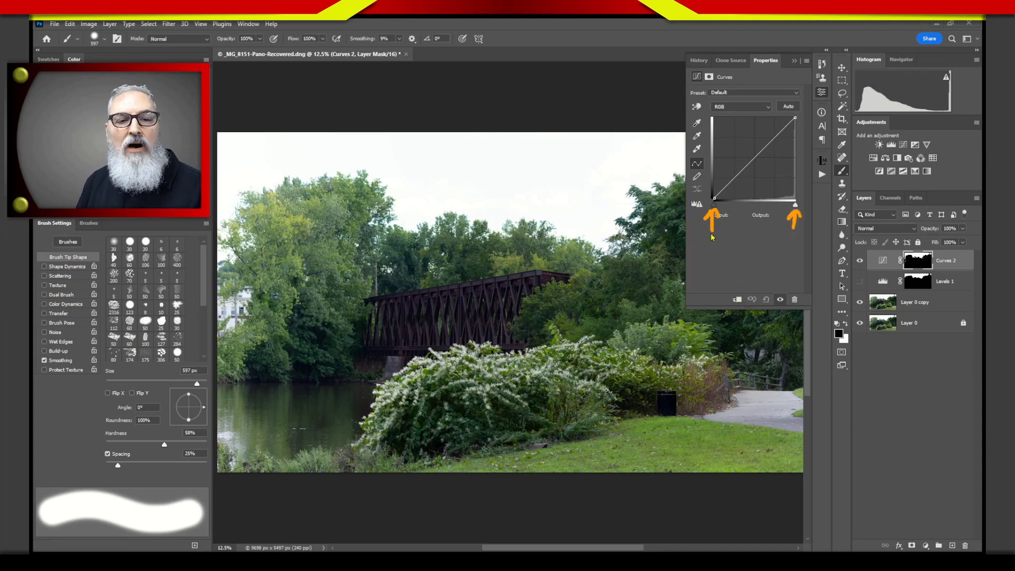
pyautogui.moveTo(777, 242); pyautogui.dragTo(796, 236)
pyautogui.moveTo(798, 231); pyautogui.dragTo(807, 246)
pyautogui.moveTo(800, 241); pyautogui.dragTo(818, 239)
pyautogui.moveTo(808, 225); pyautogui.dragTo(823, 219)
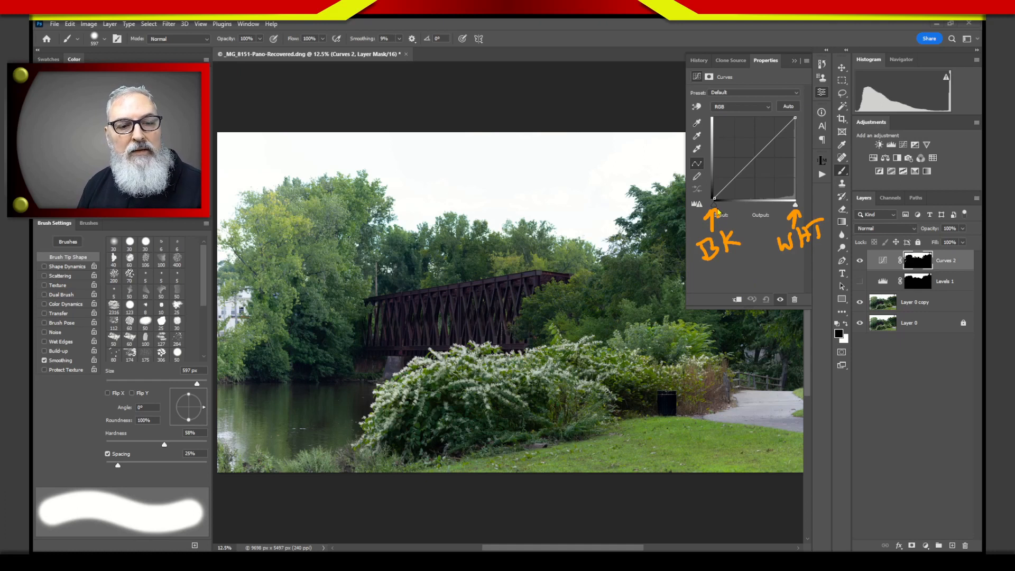
pyautogui.press('Escape')
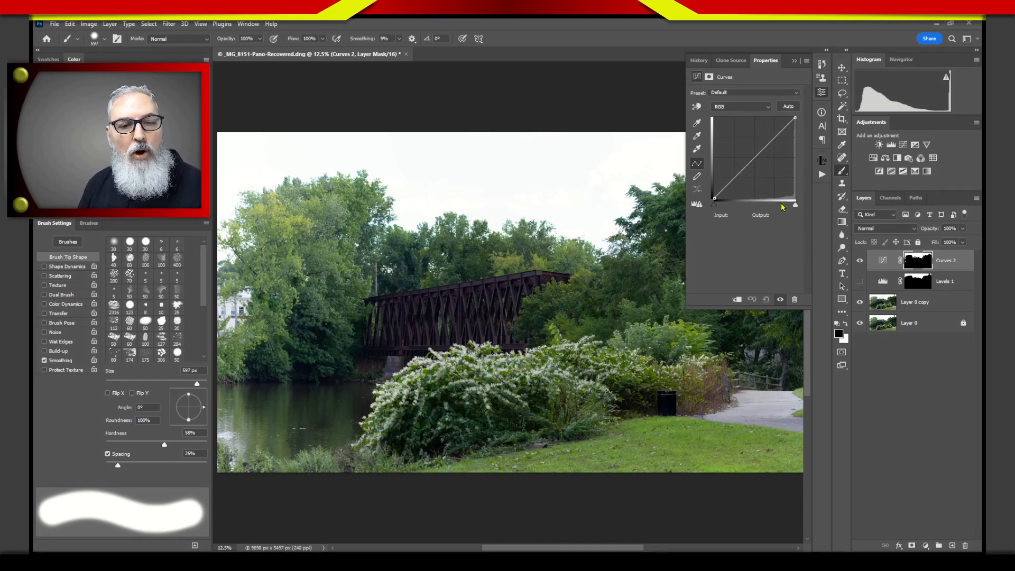
pyautogui.moveTo(720, 217)
pyautogui.mouseDown()
pyautogui.moveTo(778, 217)
pyautogui.moveTo(756, 238)
pyautogui.mouseUp()
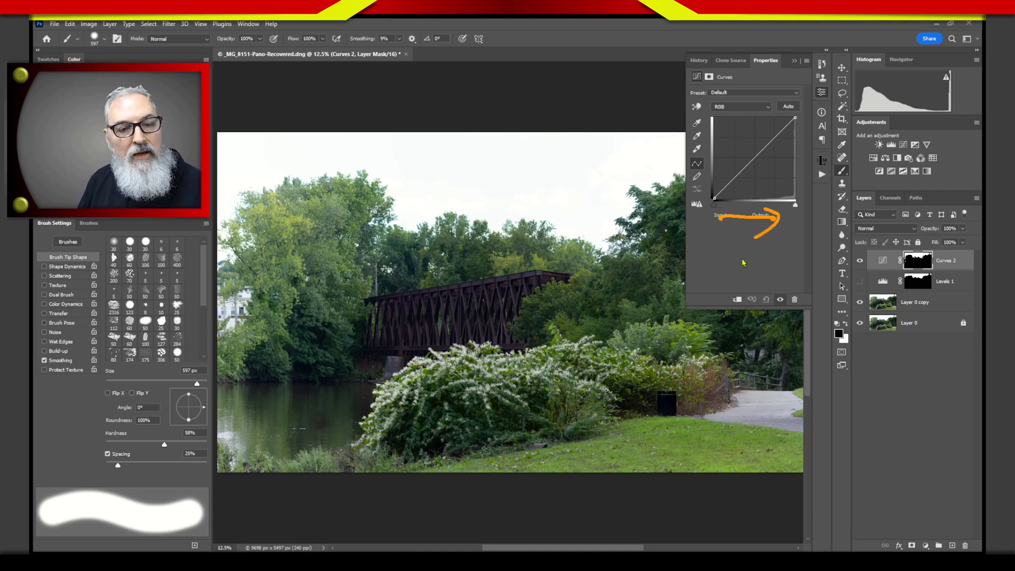
pyautogui.moveTo(725, 197); pyautogui.dragTo(783, 216)
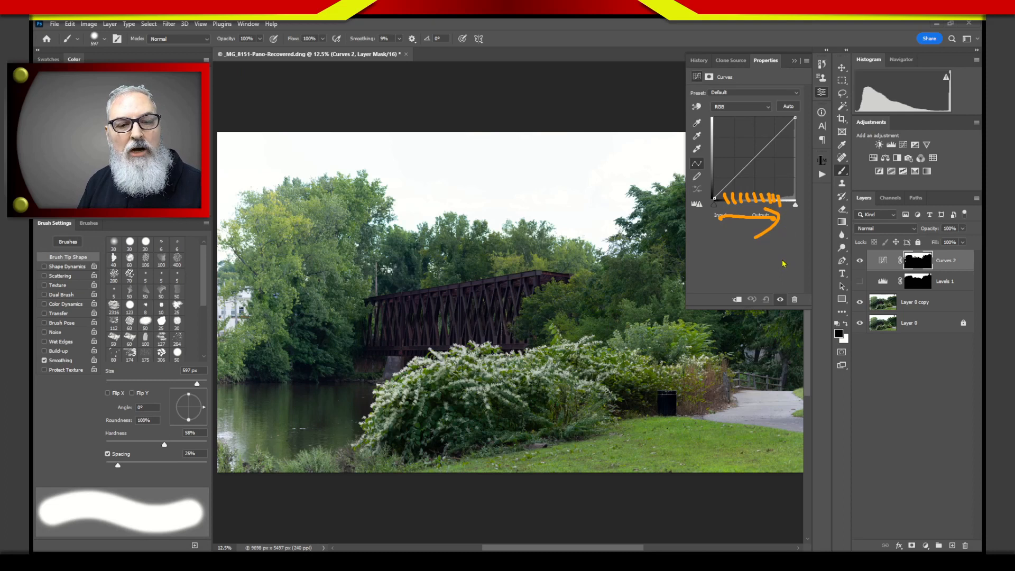
pyautogui.press('Escape')
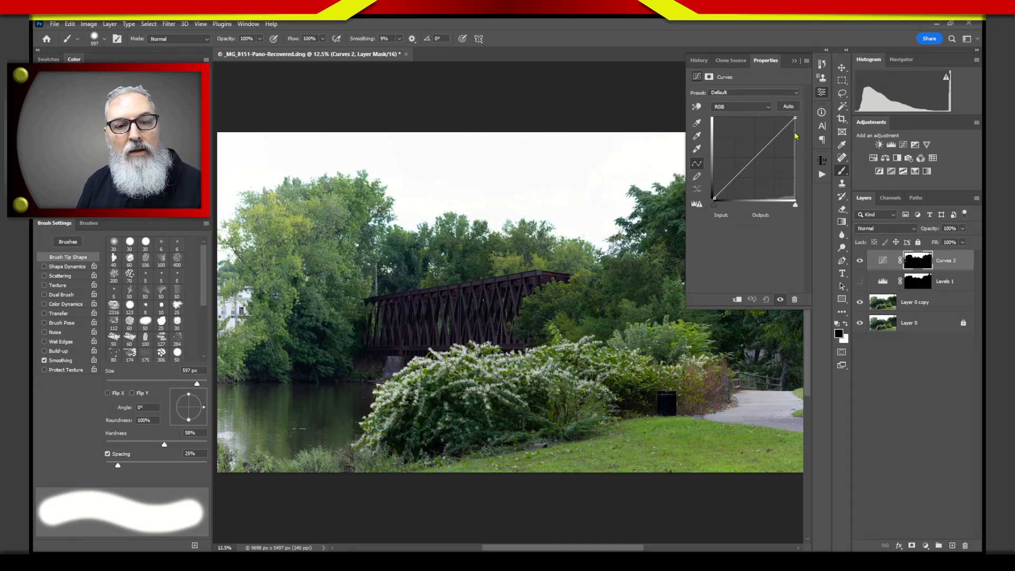
pyautogui.moveTo(794, 129)
pyautogui.mouseDown()
pyautogui.moveTo(793, 198)
pyautogui.moveTo(794, 122)
pyautogui.mouseUp()
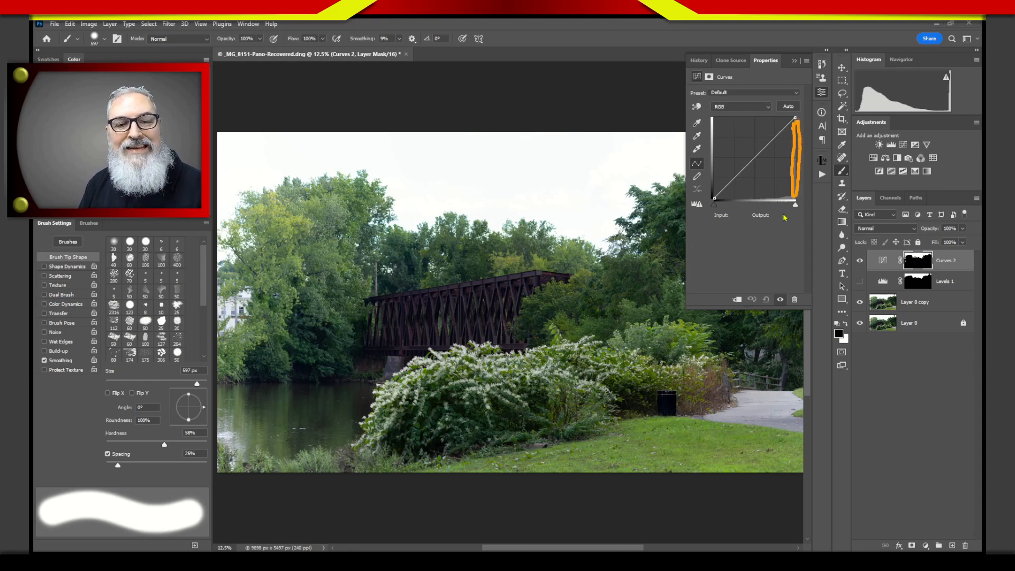
pyautogui.press('Escape')
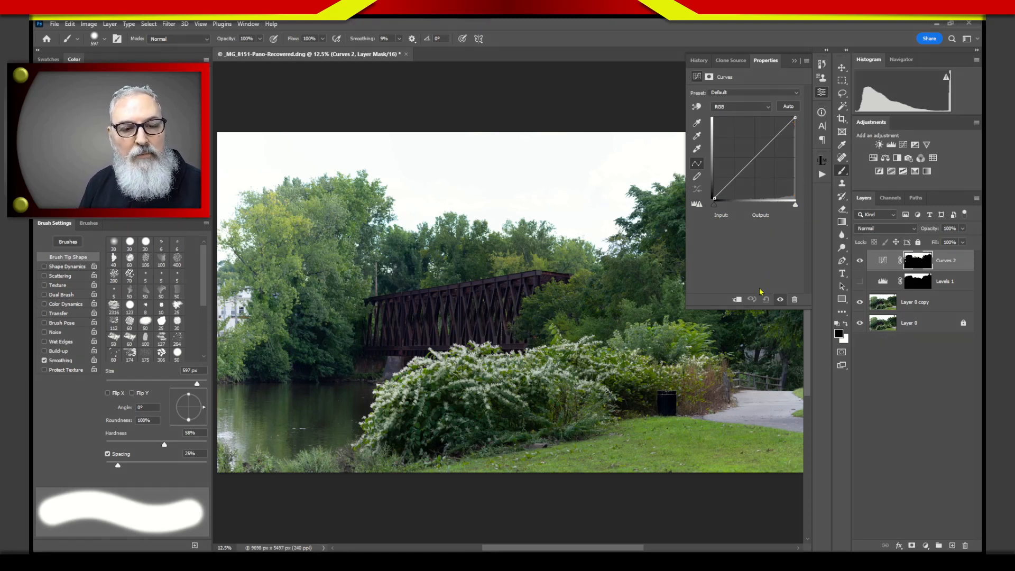
pyautogui.moveTo(729, 287)
pyautogui.mouseDown()
pyautogui.moveTo(751, 194)
pyautogui.moveTo(759, 286)
pyautogui.mouseUp()
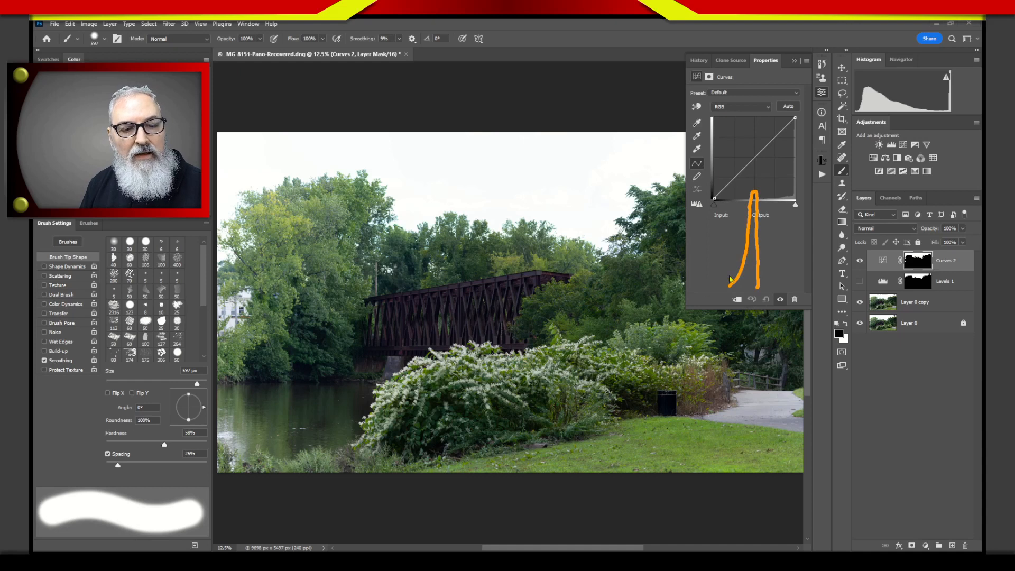
pyautogui.moveTo(721, 245); pyautogui.dragTo(723, 295)
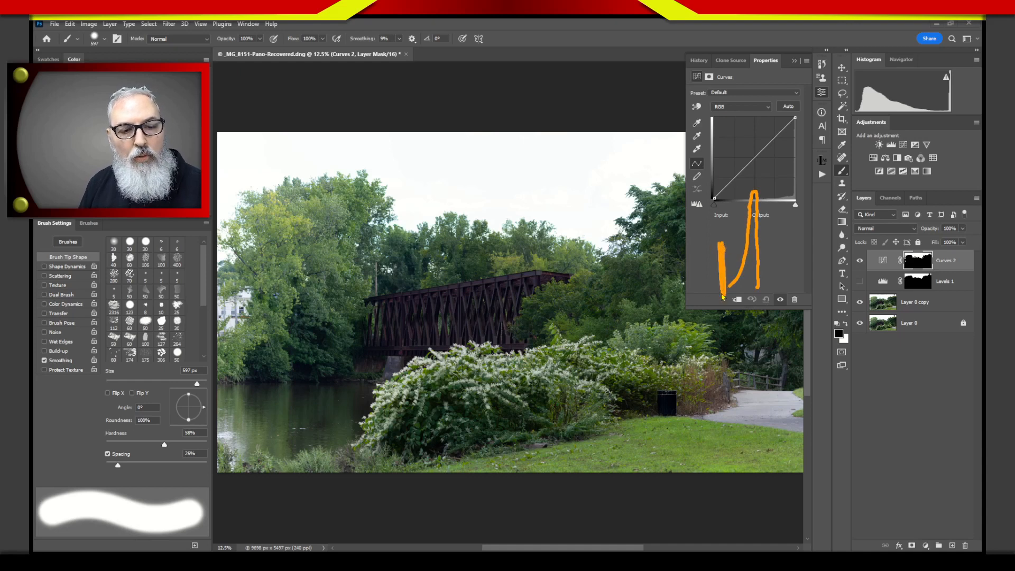
pyautogui.moveTo(771, 267)
pyautogui.mouseDown()
pyautogui.moveTo(765, 242)
pyautogui.moveTo(766, 296)
pyautogui.moveTo(709, 318)
pyautogui.moveTo(772, 314)
pyautogui.moveTo(785, 303)
pyautogui.moveTo(792, 313)
pyautogui.moveTo(797, 299)
pyautogui.mouseUp()
pyautogui.click(726, 300)
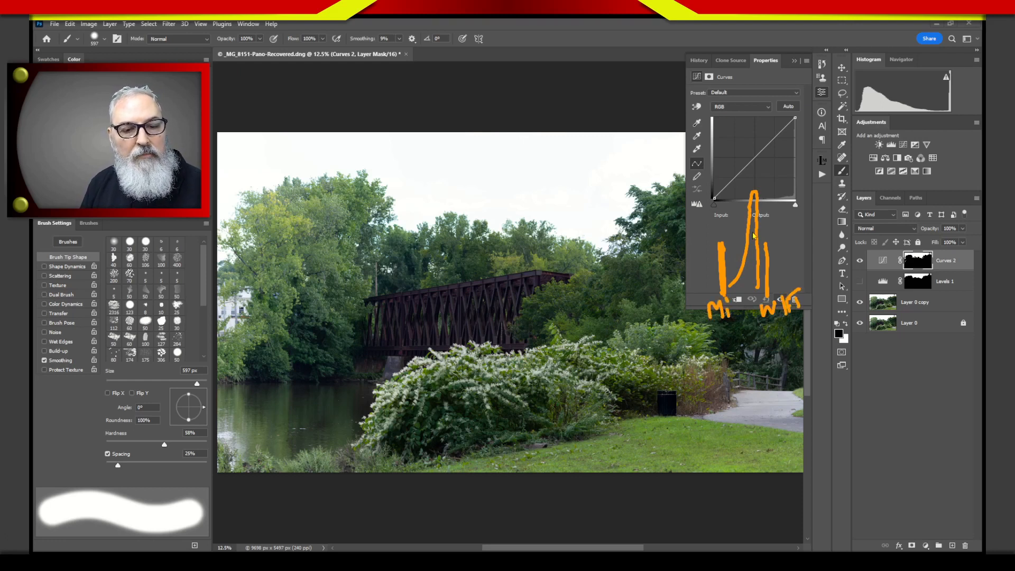
pyautogui.moveTo(711, 290); pyautogui.dragTo(768, 292)
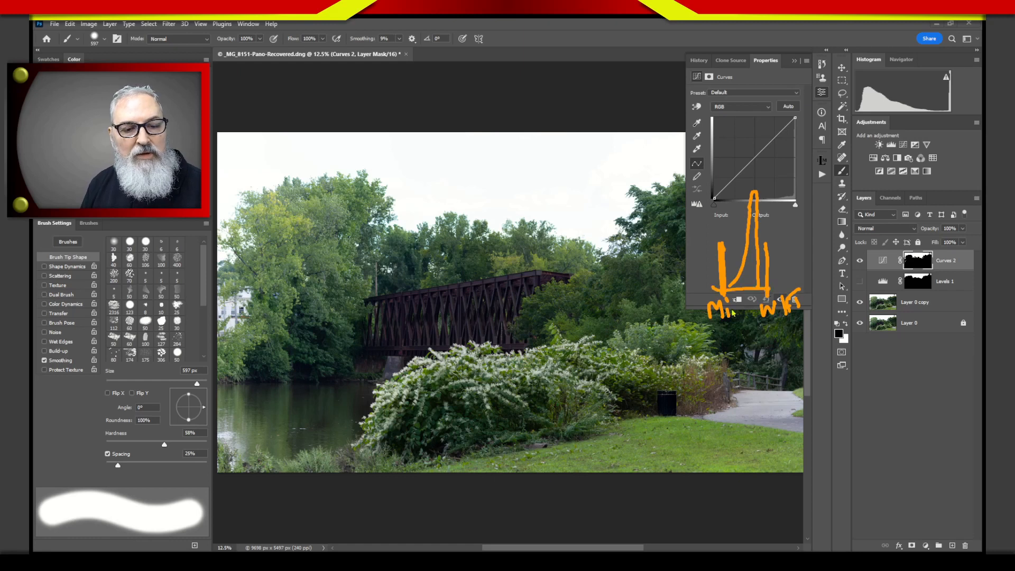
pyautogui.press('Escape')
# Move the Curves 2 black point to Input 236, Output 0, and add a curve point at Input 244, Output 89
pyautogui.moveTo(717, 210); pyautogui.dragTo(790, 212)
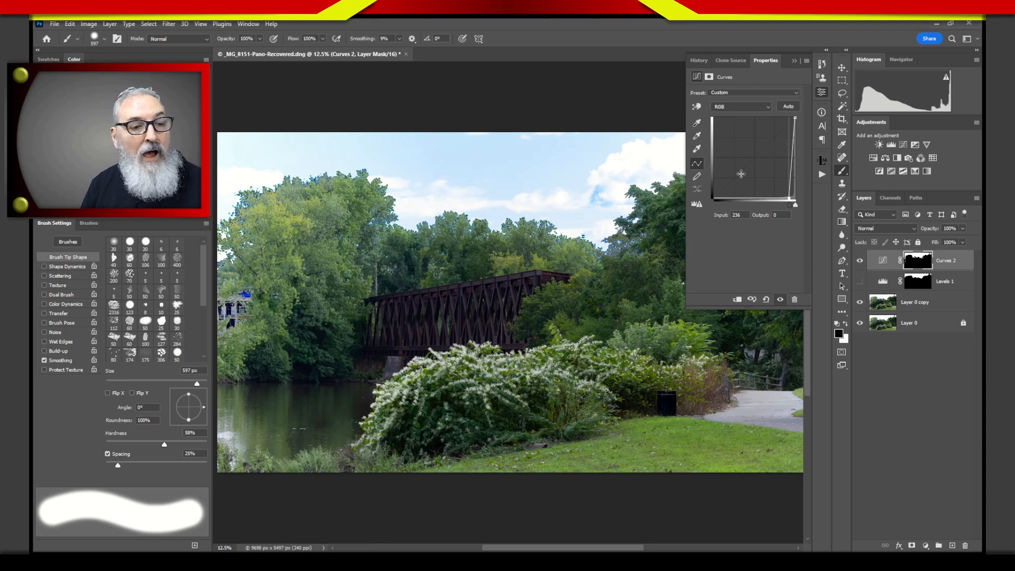
pyautogui.click(790, 170)
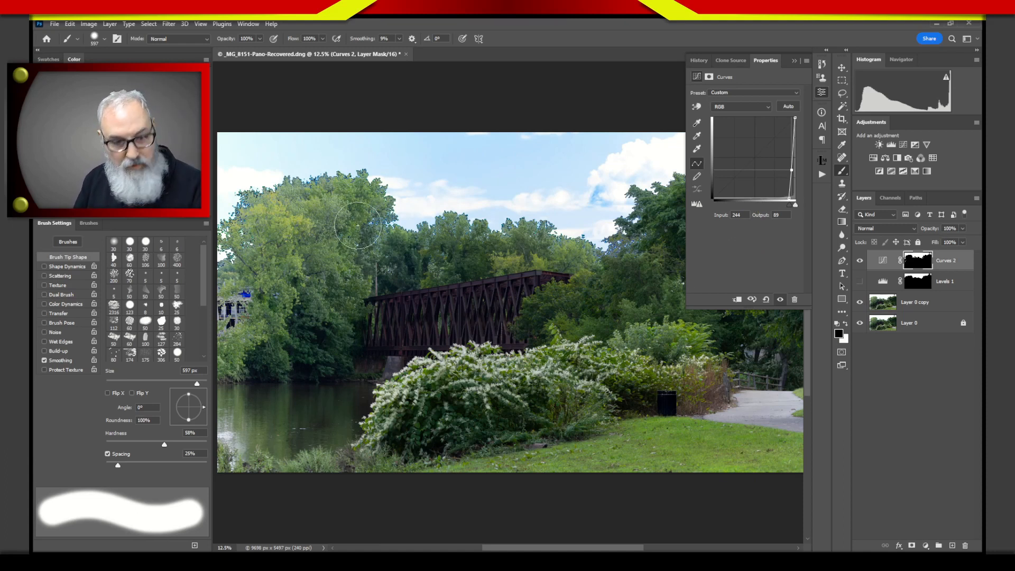
pyautogui.moveTo(330, 169)
pyautogui.mouseDown()
pyautogui.moveTo(280, 171)
pyautogui.moveTo(346, 190)
pyautogui.moveTo(311, 168)
pyautogui.mouseUp()
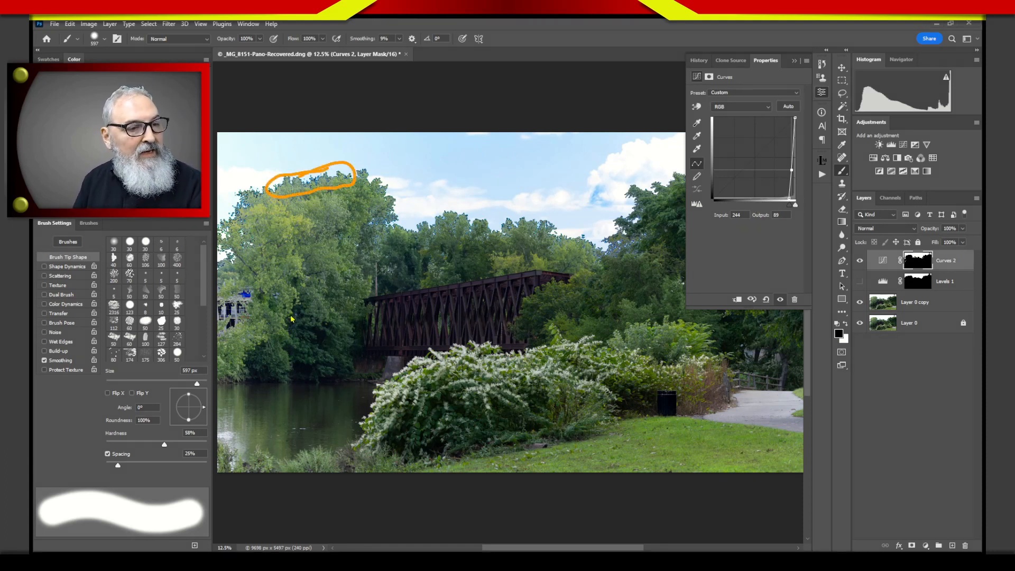
pyautogui.press('Escape')
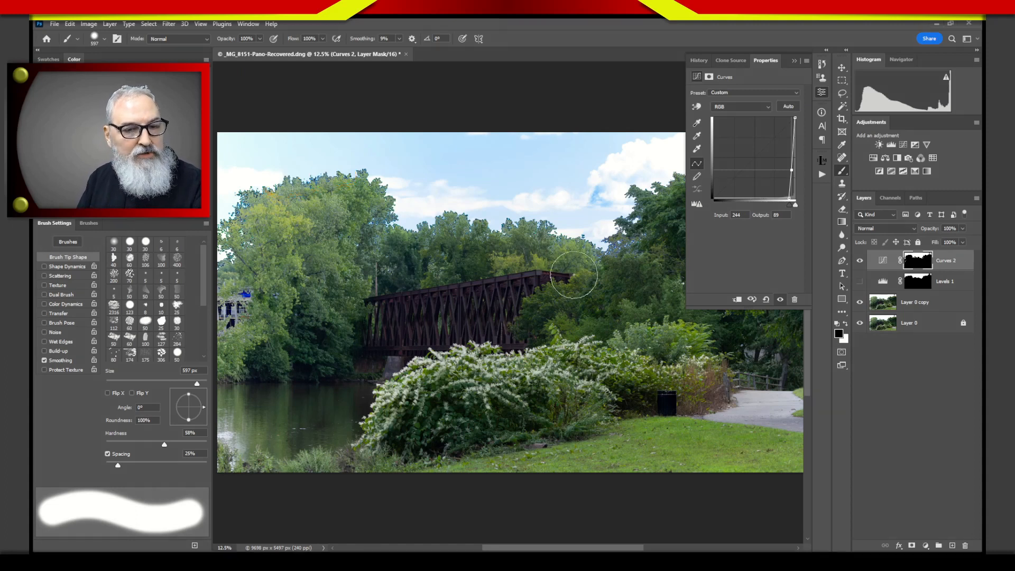
# Shift the Curves 2 black point slightly toward a lower input value to soften the sky's darkening
pyautogui.moveTo(788, 205); pyautogui.dragTo(786, 209)
pyautogui.moveTo(780, 208); pyautogui.dragTo(779, 207)
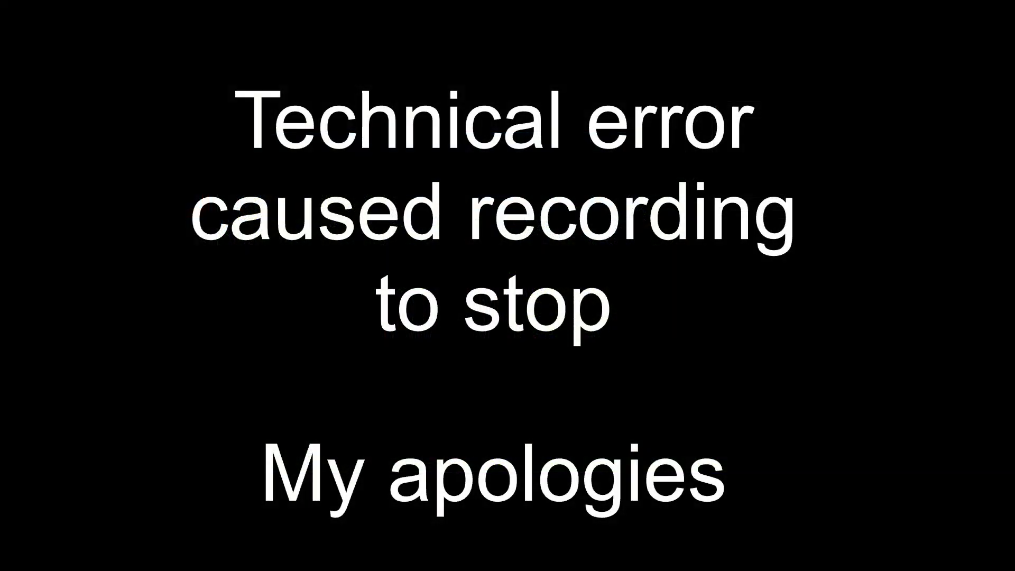